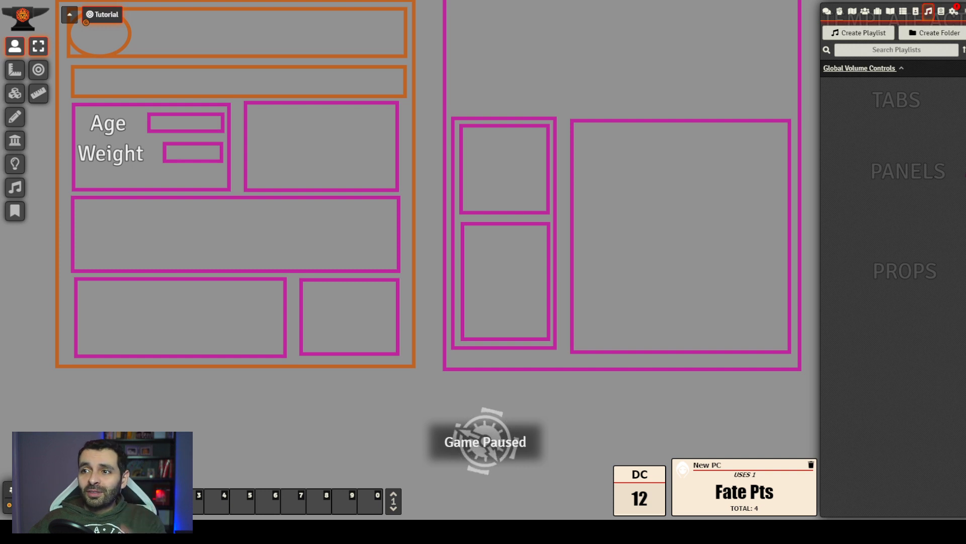
left_click_drag(536, 134, 542, 188)
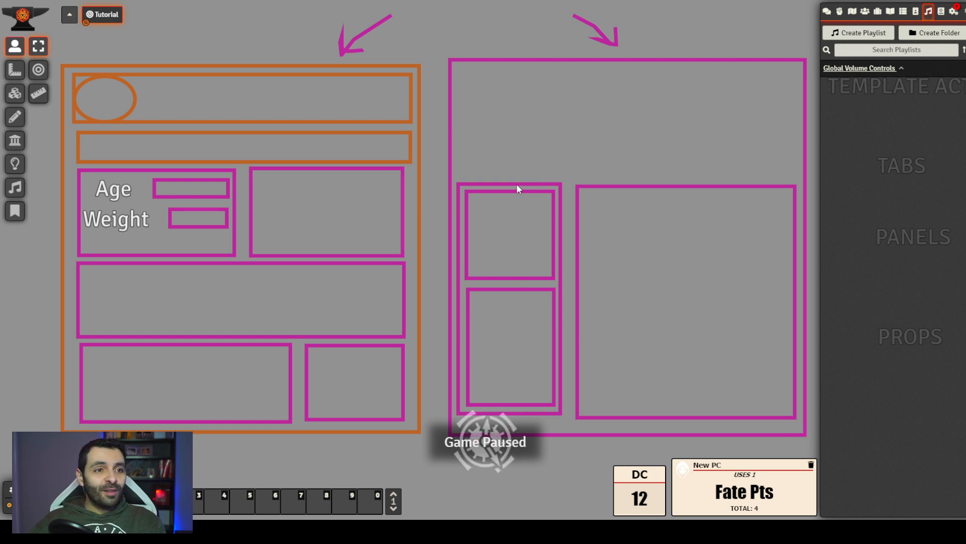
left_click_drag(547, 146, 544, 143)
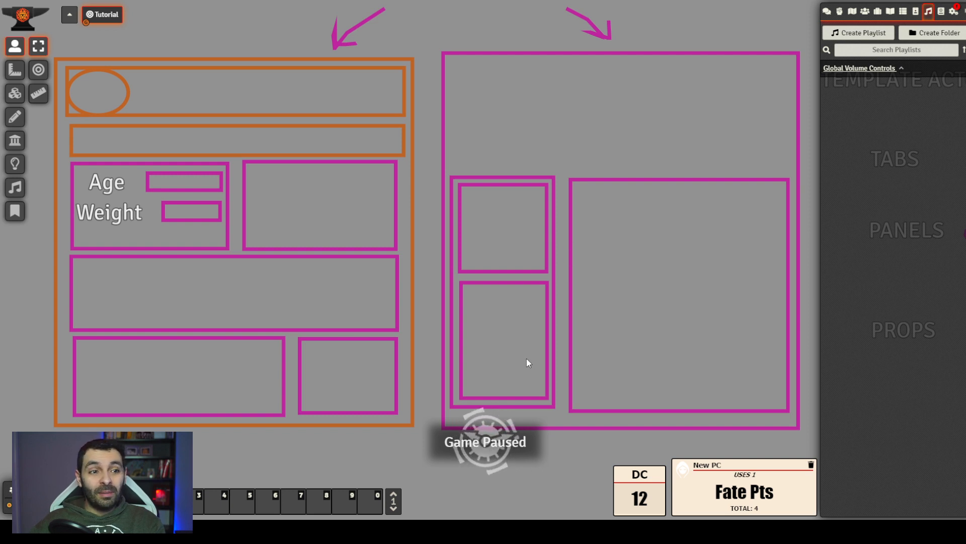
key("space")
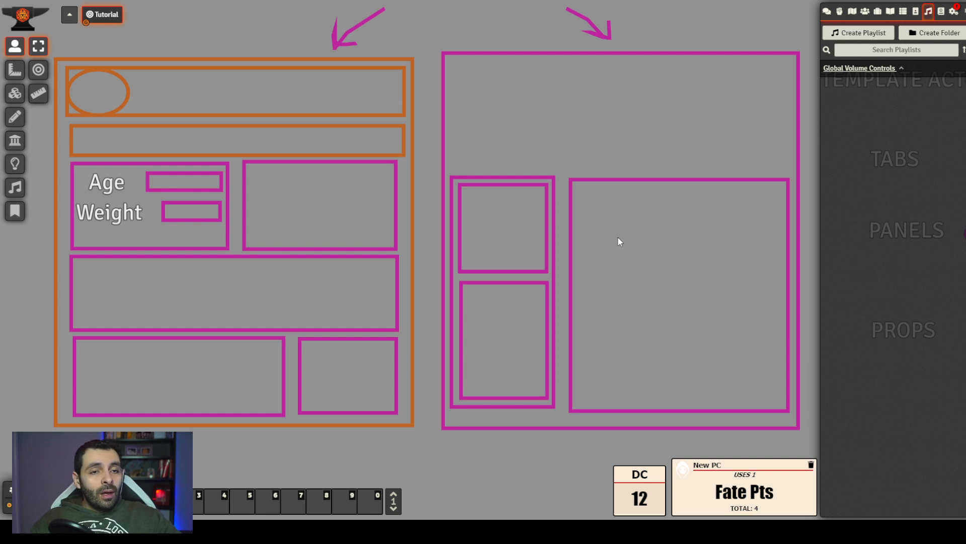
Show the actors list, and hand-draw a G(p) label below the sheet diagrams with an arrow leading to the word Table
left_click(865, 11)
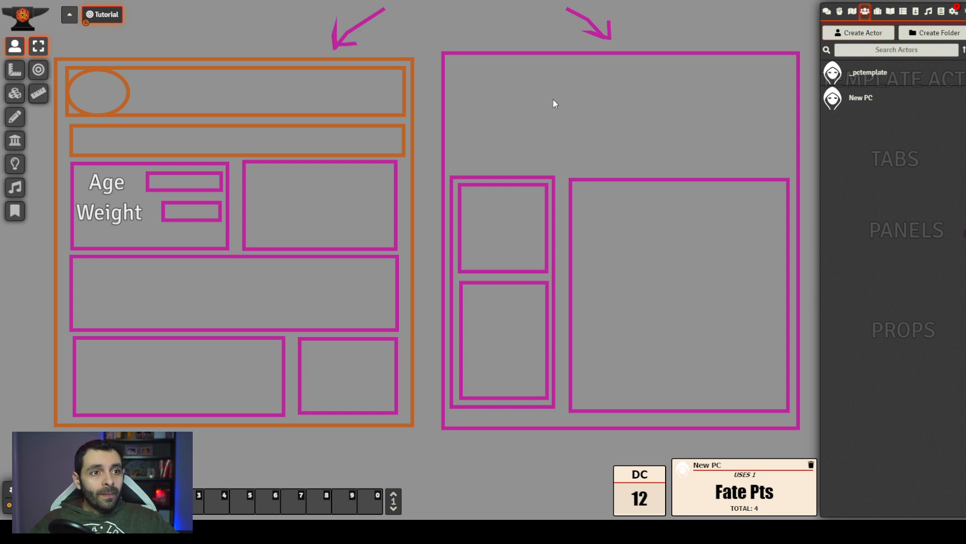
left_click_drag(532, 189, 551, 94)
left_click(15, 117)
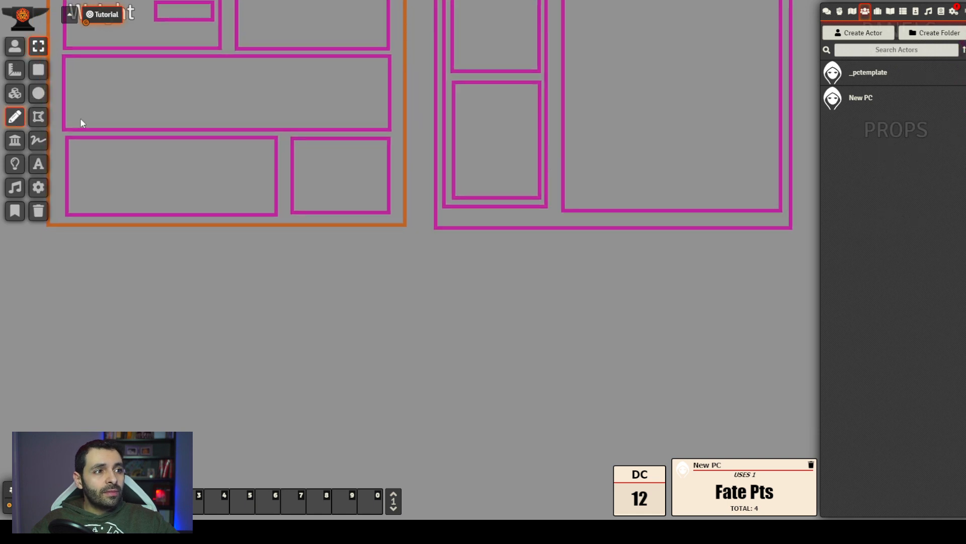
left_click(39, 142)
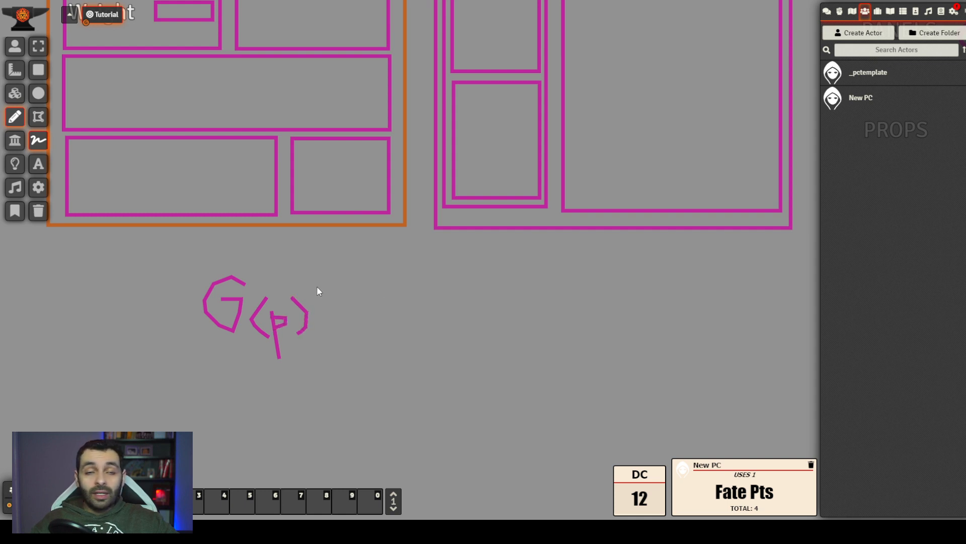
left_click_drag(315, 298, 450, 290)
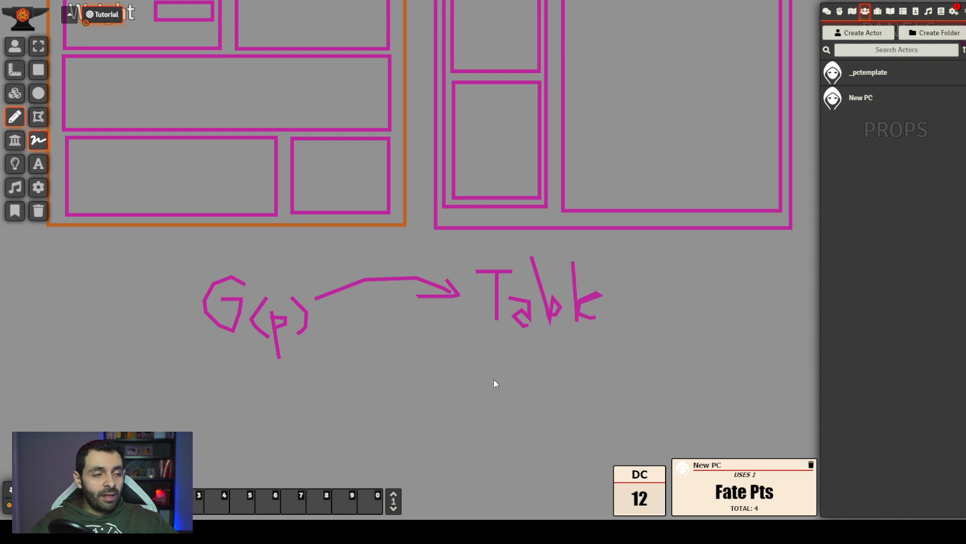
Draw a second arrow from G(p) to the handwritten word cItems, and outline cItems with an ellipse and Table with a box
left_click_drag(493, 379, 440, 286)
left_click_drag(253, 258, 416, 322)
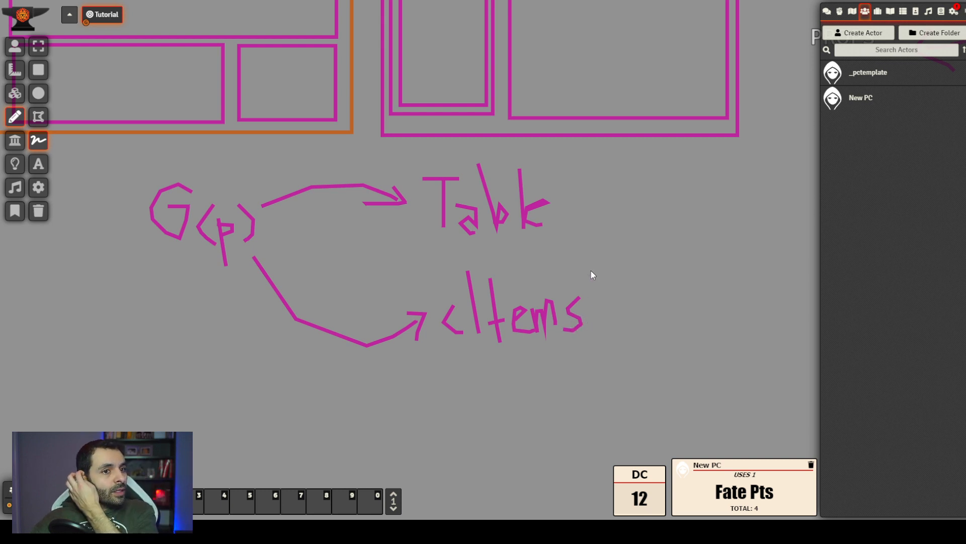
mouse_move(586, 272)
left_mouse_down()
mouse_move(421, 294)
mouse_move(584, 356)
left_mouse_up()
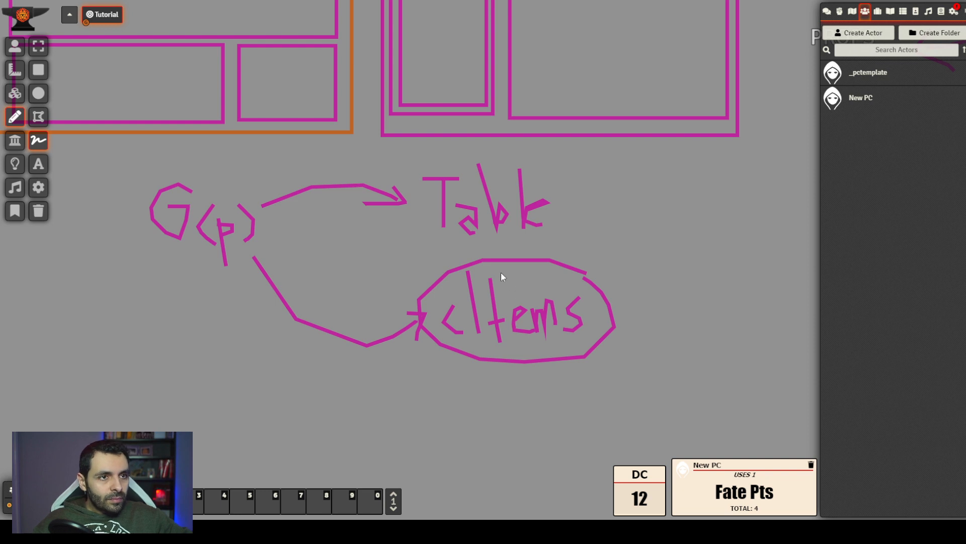
mouse_move(427, 255)
left_mouse_down()
mouse_move(575, 248)
mouse_move(570, 159)
mouse_move(414, 156)
mouse_move(422, 241)
left_mouse_up()
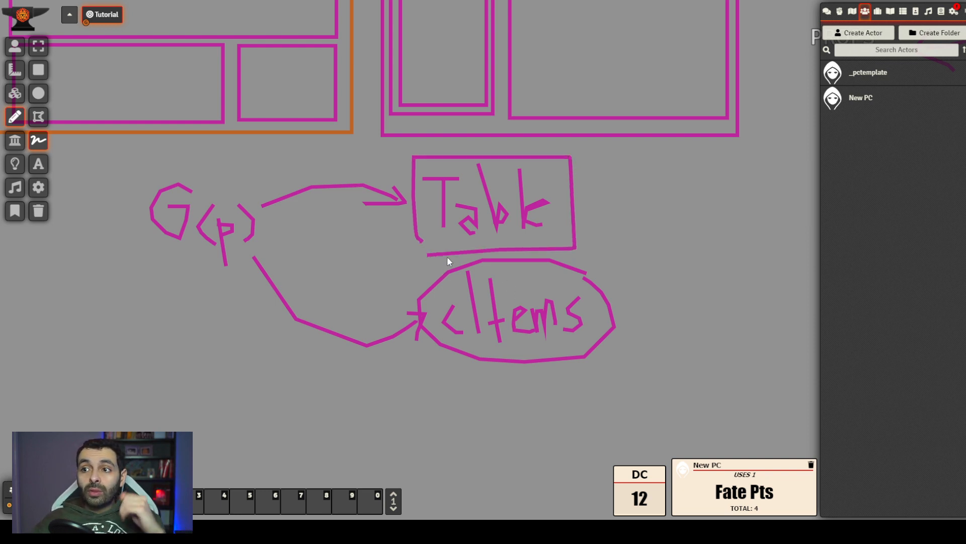
Open the New PC actor sheet and move it aside so the handwritten Table and cItems labels stay uncovered
left_click_drag(685, 214, 693, 314)
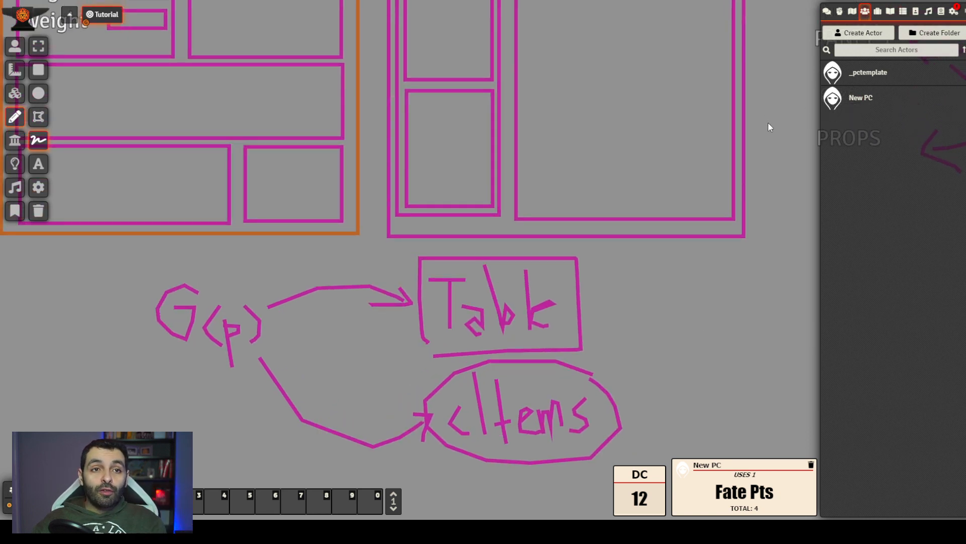
left_click(864, 101)
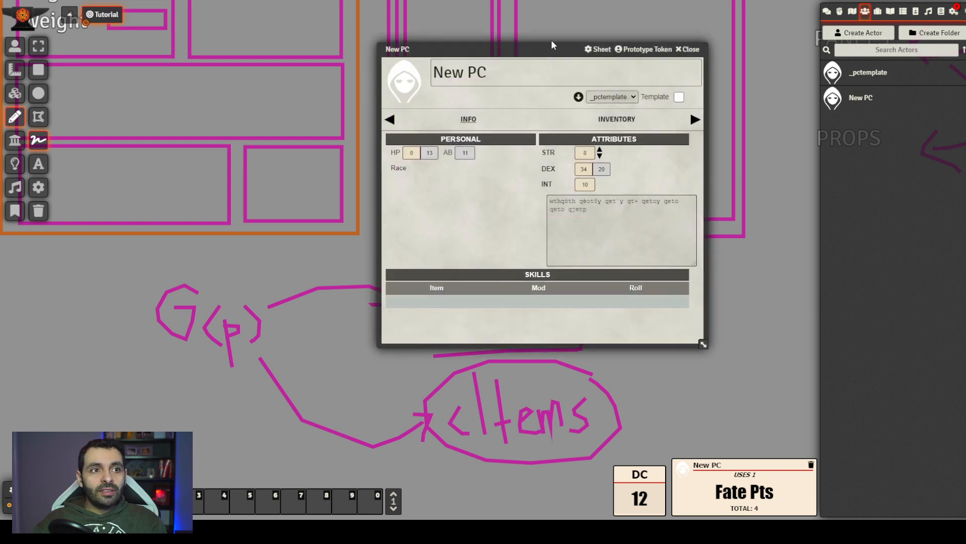
left_click_drag(552, 43, 543, 53)
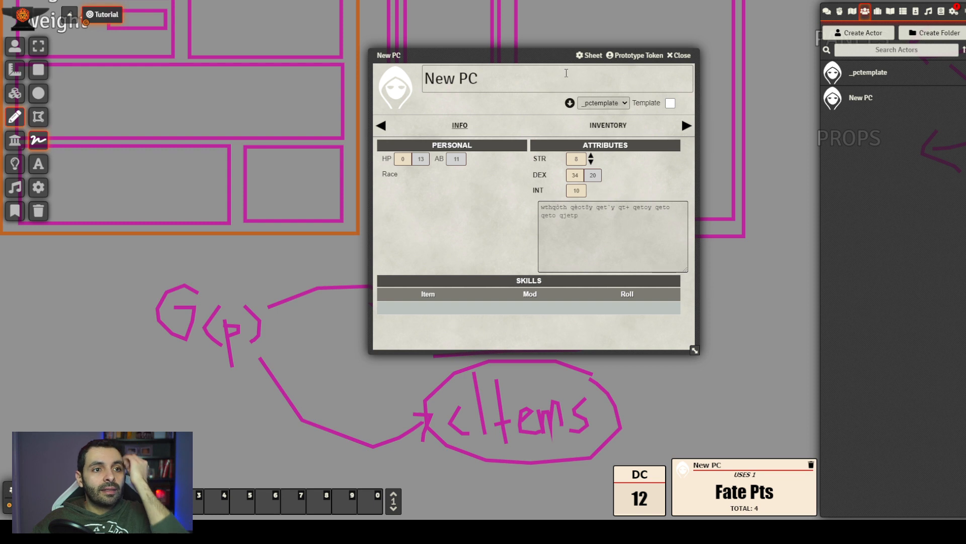
left_click_drag(528, 56, 602, 44)
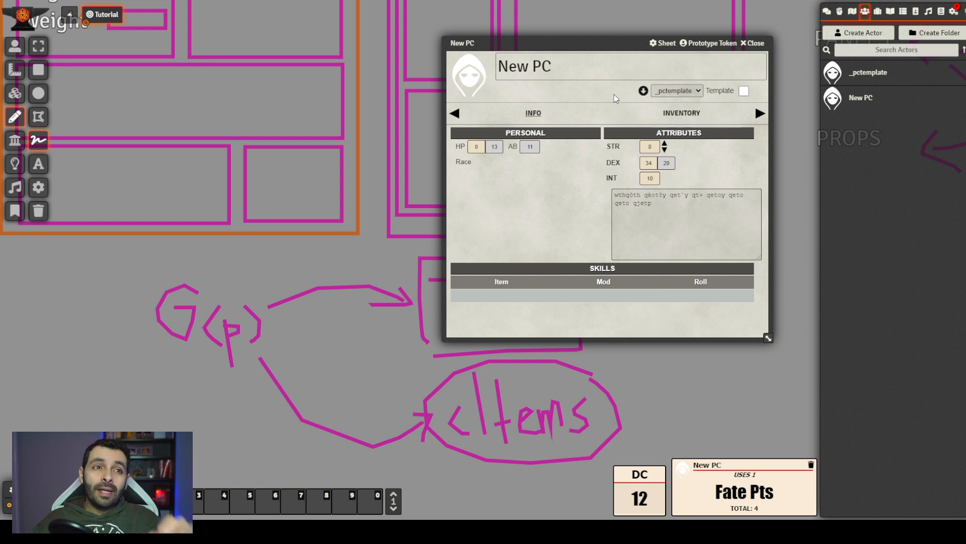
left_click_drag(596, 44, 259, 30)
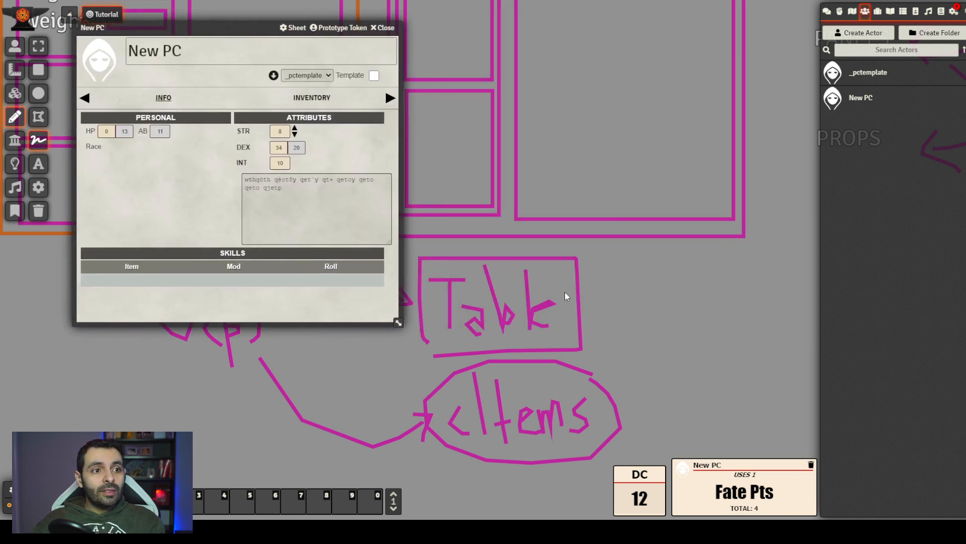
Draw an arrow from the Table box up to the handwritten word Free
mouse_move(596, 302)
left_mouse_down()
mouse_move(656, 270)
mouse_move(567, 277)
left_mouse_up()
left_click_drag(579, 240, 604, 223)
mouse_move(574, 255)
left_mouse_down()
mouse_move(597, 251)
mouse_move(604, 261)
left_mouse_up()
mouse_move(617, 248)
left_mouse_down()
mouse_move(649, 243)
mouse_move(655, 262)
mouse_move(684, 253)
left_mouse_up()
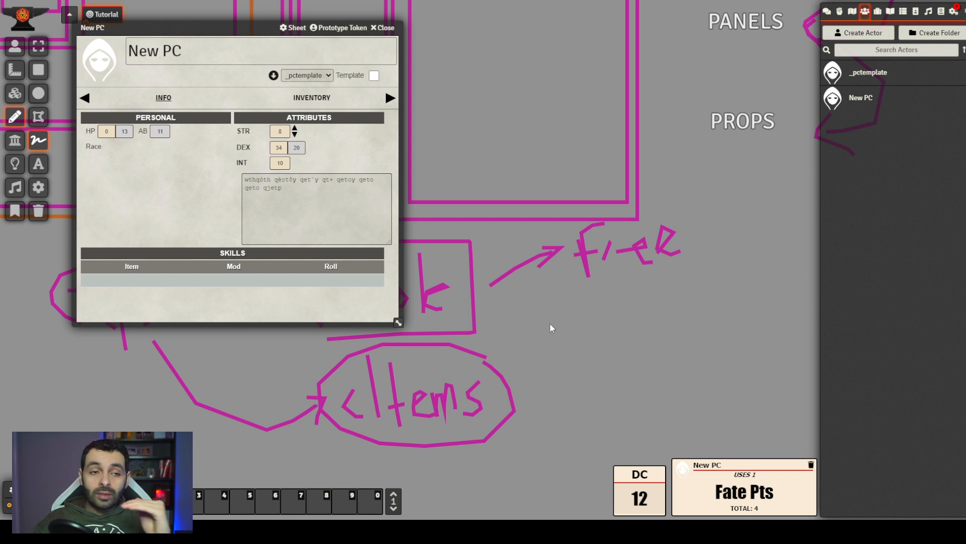
Draw another arrow from the Table box, below the first, to the handwritten word cItems
mouse_move(498, 297)
left_mouse_down()
mouse_move(576, 330)
mouse_move(545, 331)
left_mouse_up()
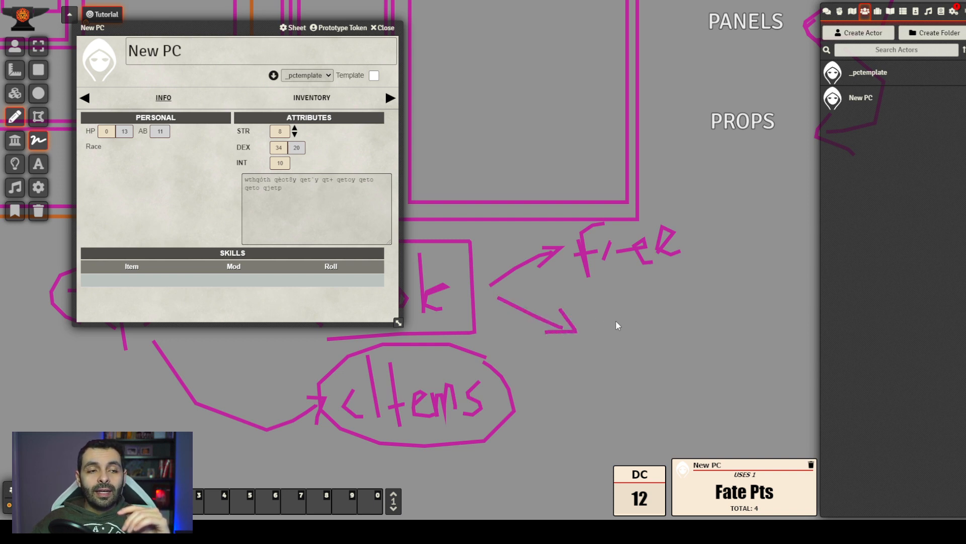
left_click_drag(611, 318, 625, 342)
mouse_move(624, 291)
left_mouse_down()
mouse_move(632, 347)
mouse_move(683, 308)
mouse_move(697, 332)
mouse_move(719, 313)
mouse_move(725, 335)
left_mouse_up()
left_click_drag(743, 301, 734, 338)
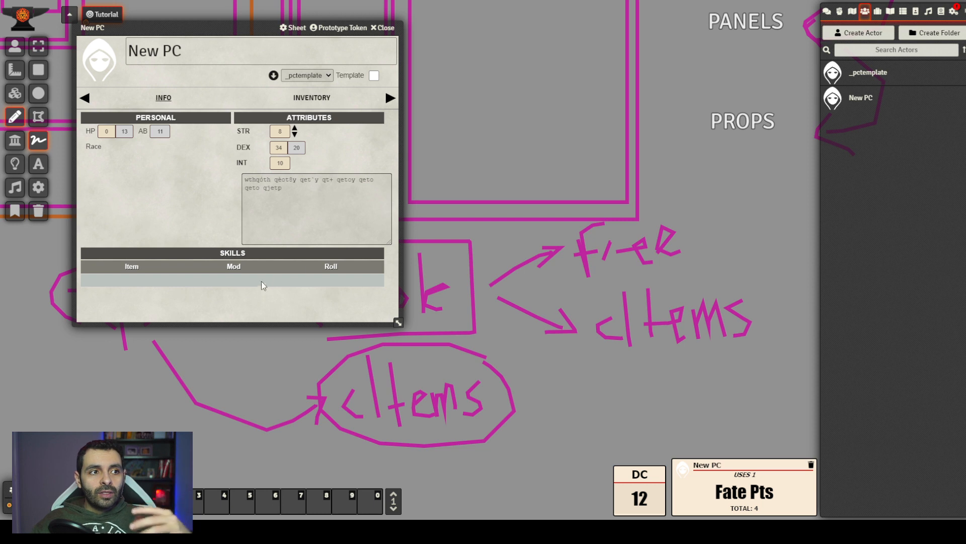
Add the Atheltism item from the _CITEMS folder to the Skills table of the New PC sheet
left_click_drag(218, 30, 324, 34)
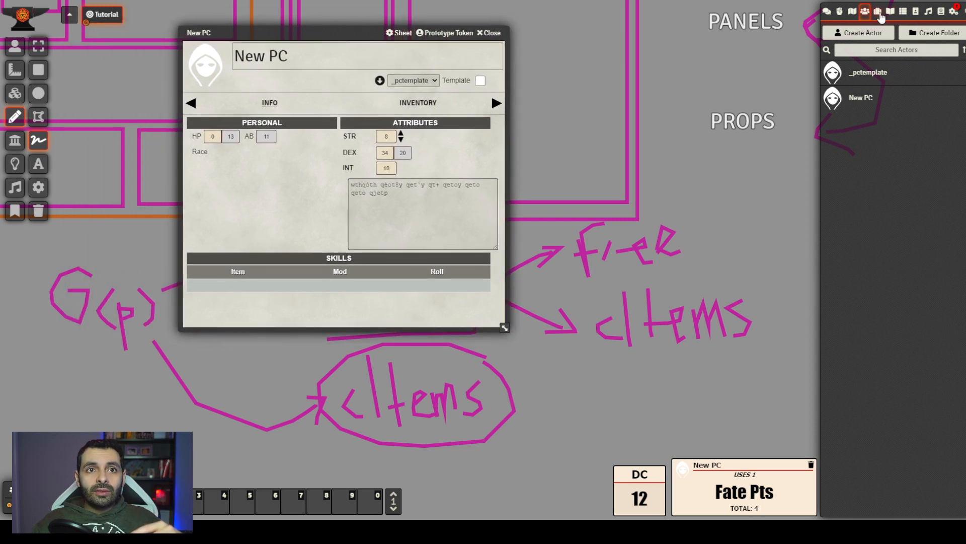
left_click(878, 11)
left_click(871, 72)
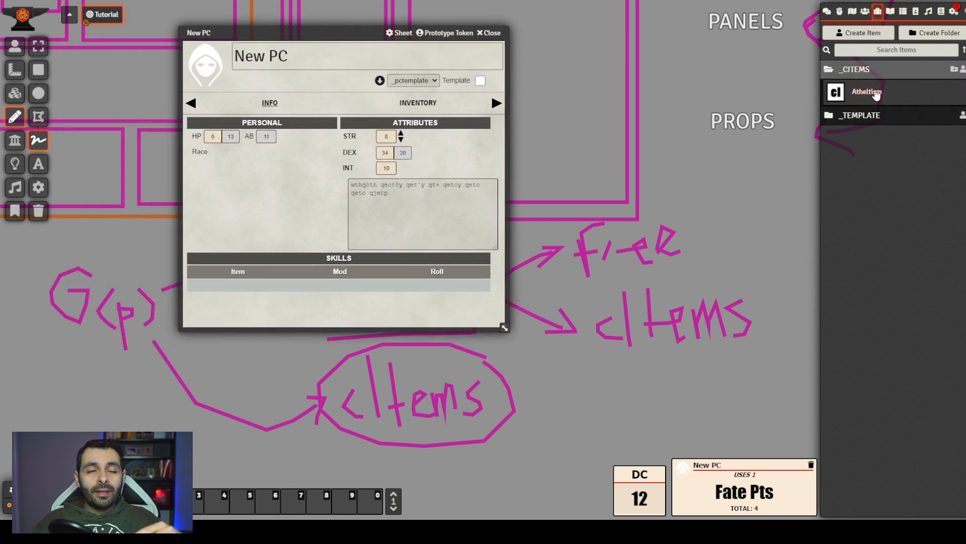
left_click_drag(876, 95, 323, 286)
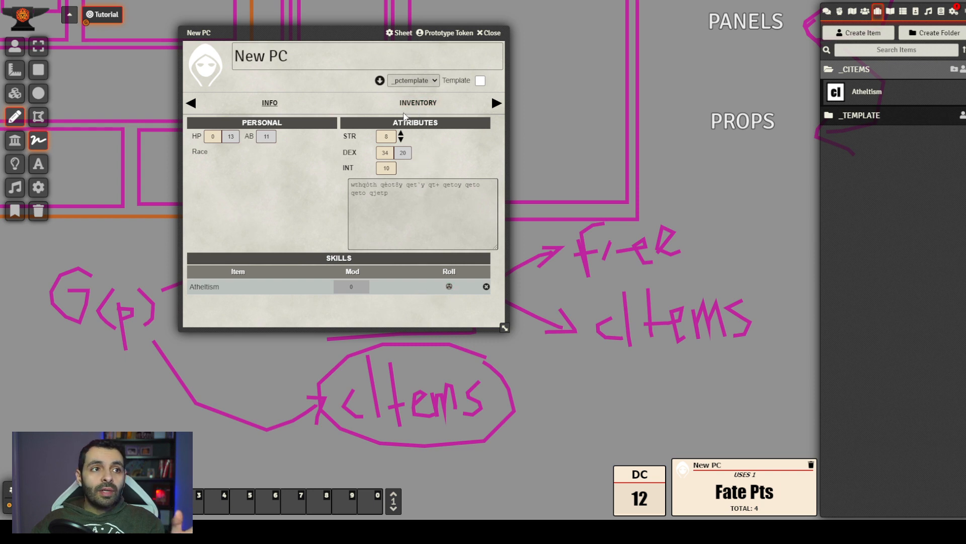
Show the inventory page of the New PC sheet, and expand the _TEMPLATE and _GROUPS item folders
left_click(418, 102)
left_click_drag(358, 40, 313, 78)
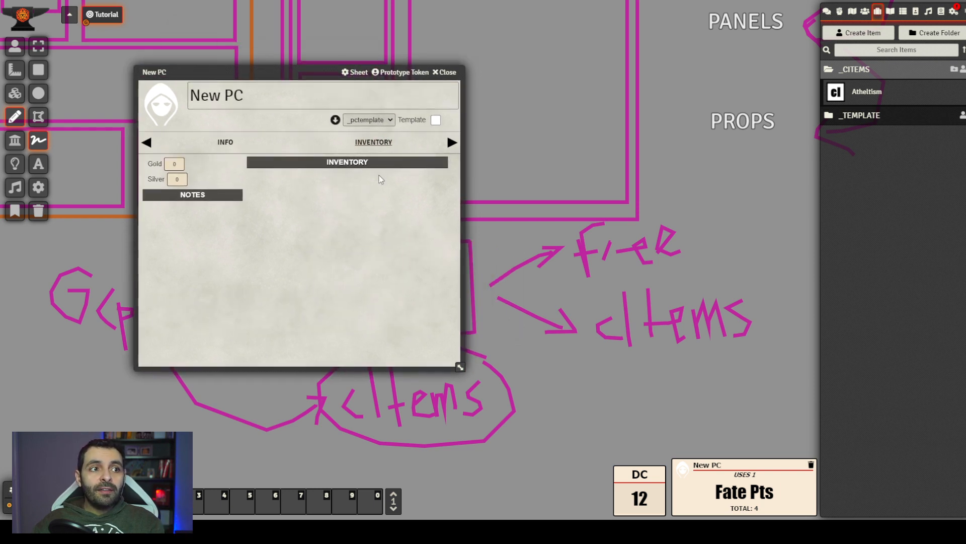
left_click(891, 11)
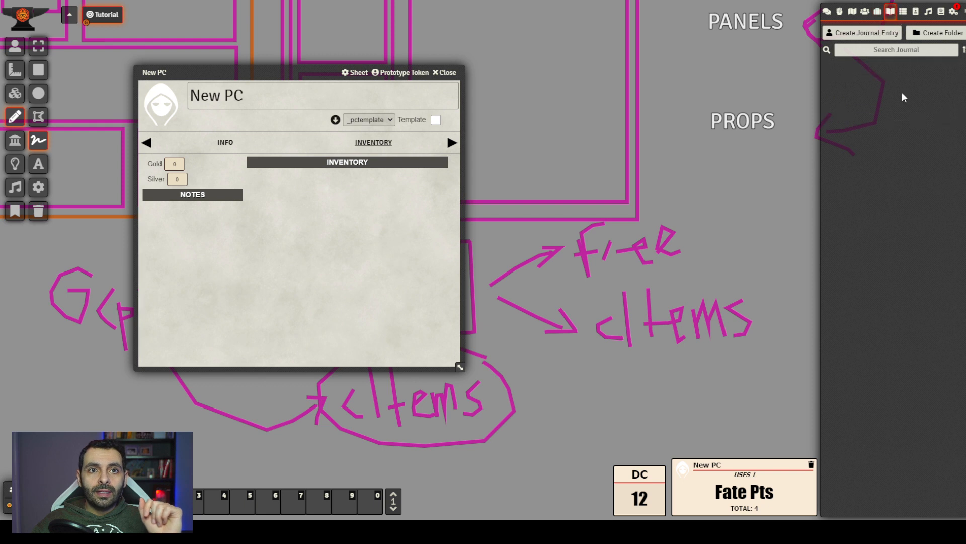
left_click(878, 12)
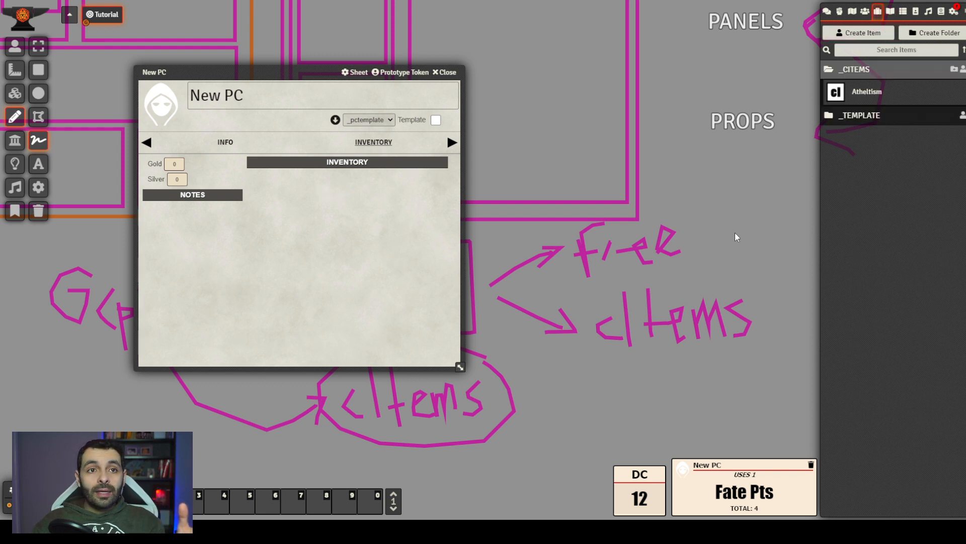
left_click(906, 122)
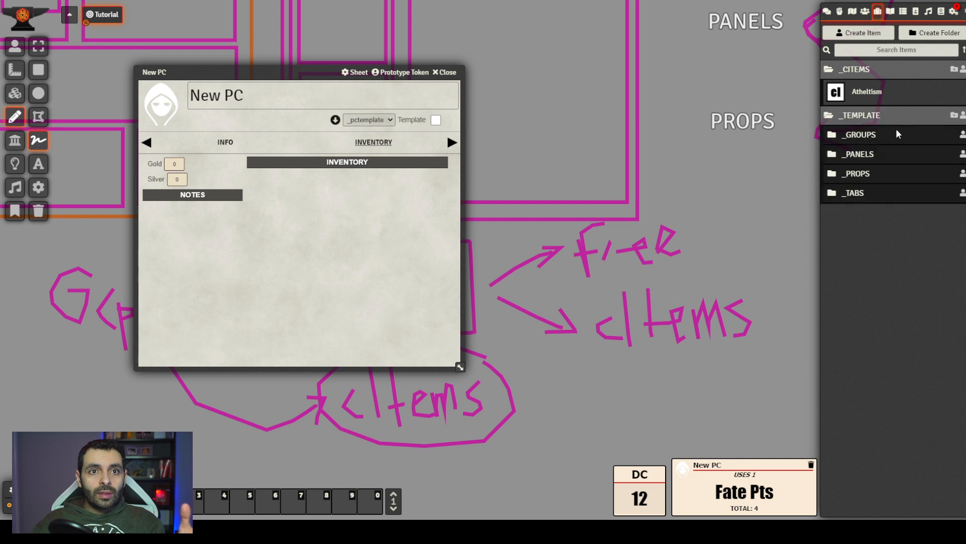
left_click(899, 134)
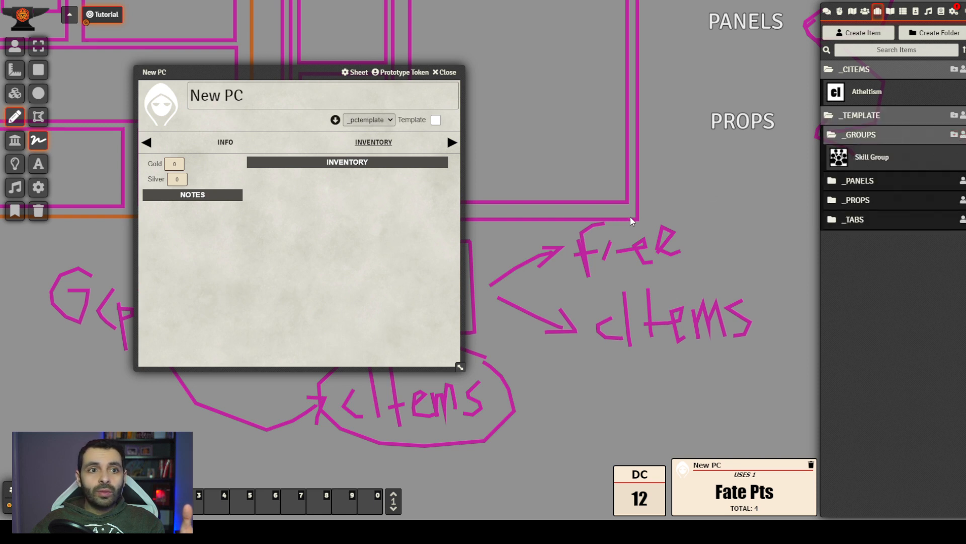
key("F11")
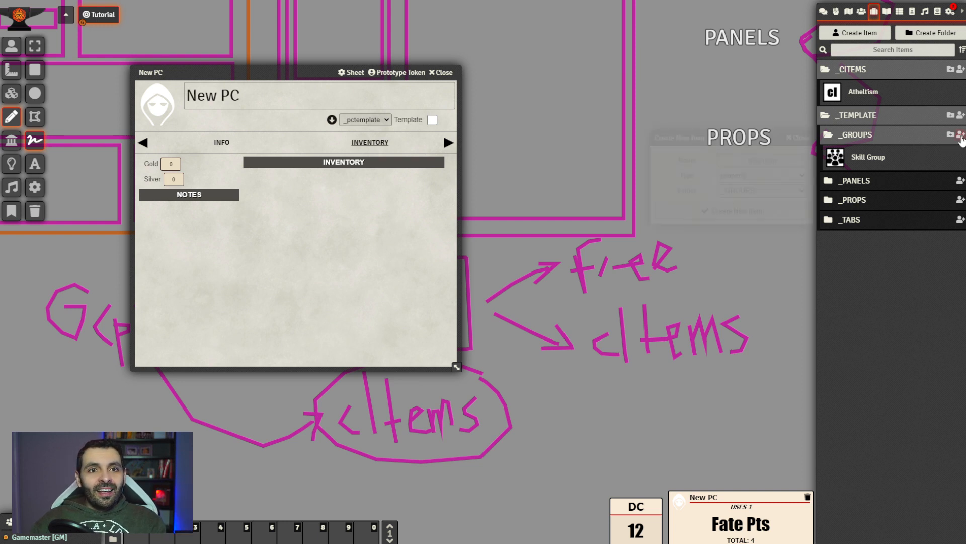
Create a new item named Object of type group in the _GROUPS folder
left_click(961, 135)
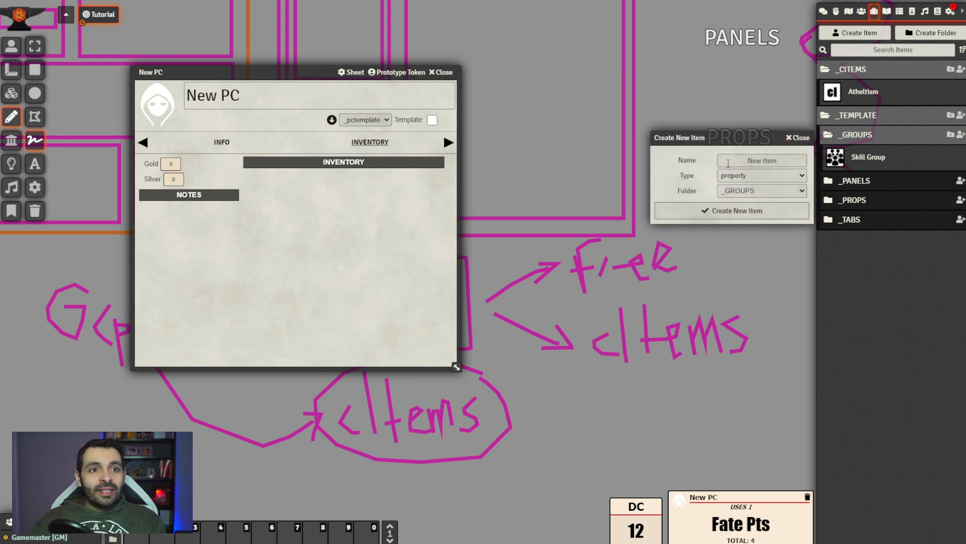
left_click(755, 218)
left_click(794, 161)
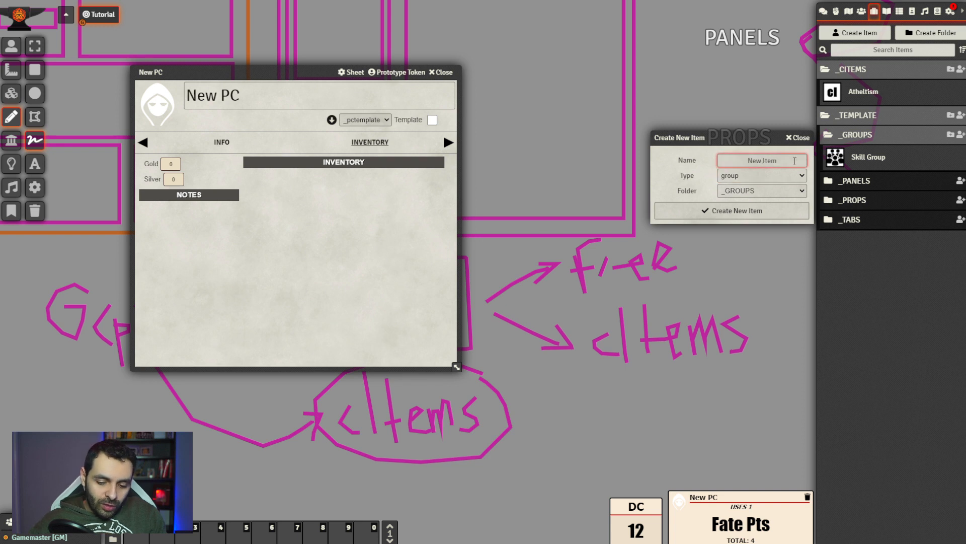
type("Object")
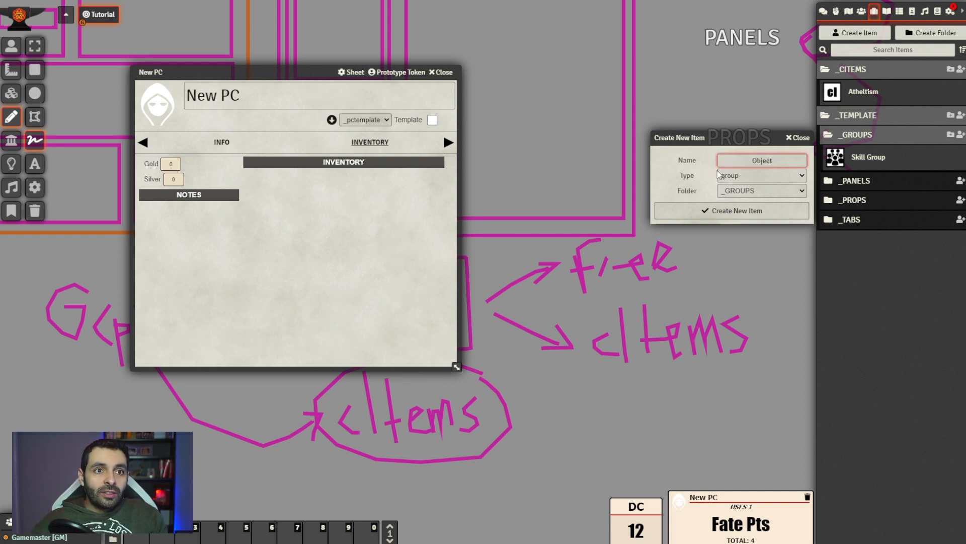
left_click(701, 174)
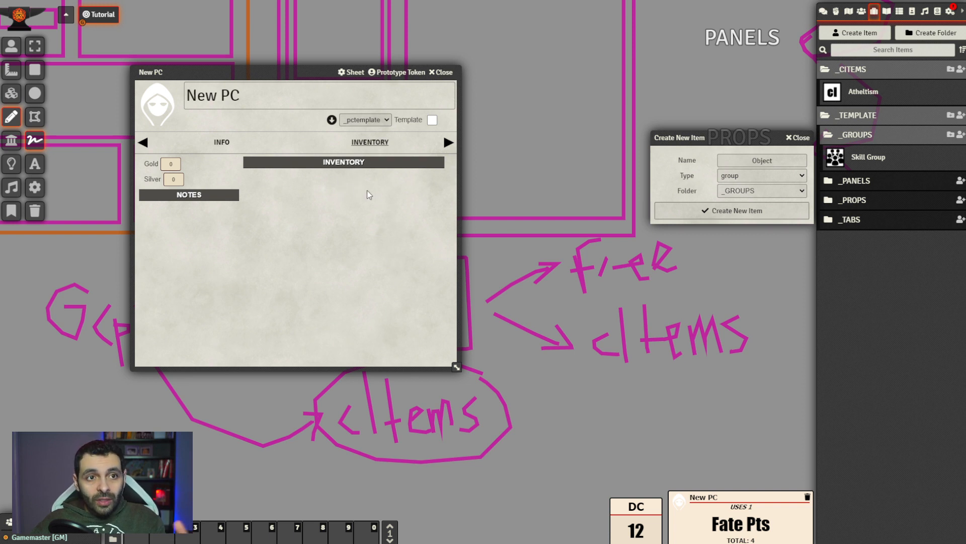
left_click(752, 212)
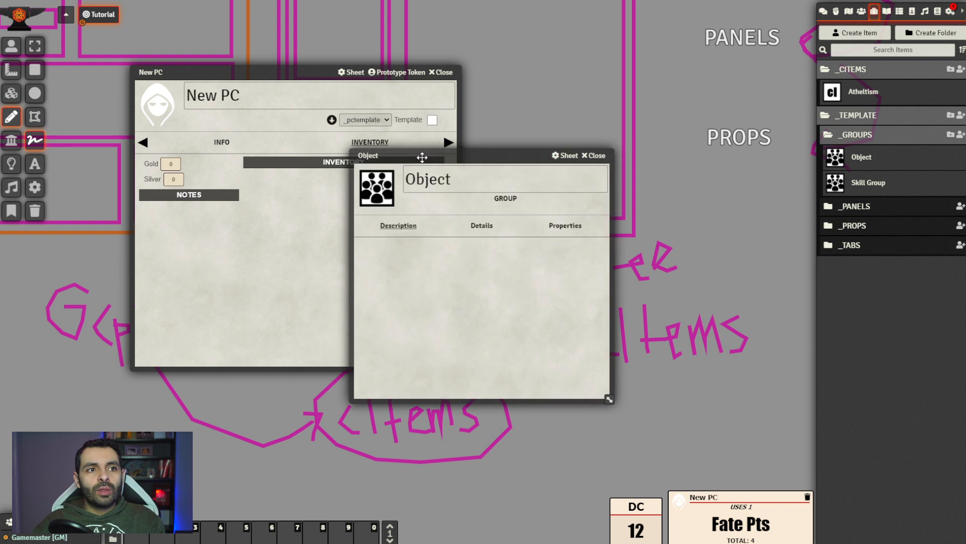
Set the group key of the Object group to objectgroup, and show its list of properties
left_click_drag(427, 153, 577, 108)
left_click(636, 182)
left_click(598, 207)
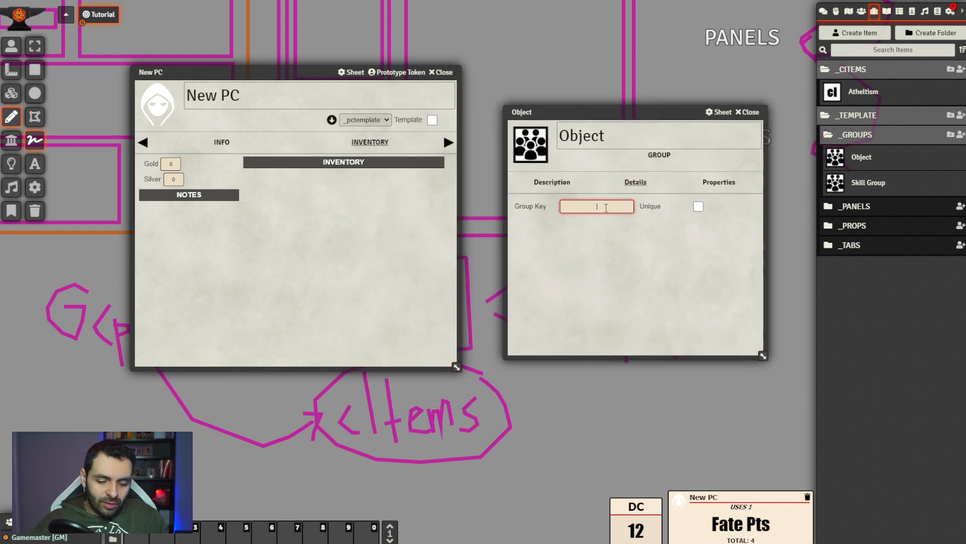
type("objectgroup")
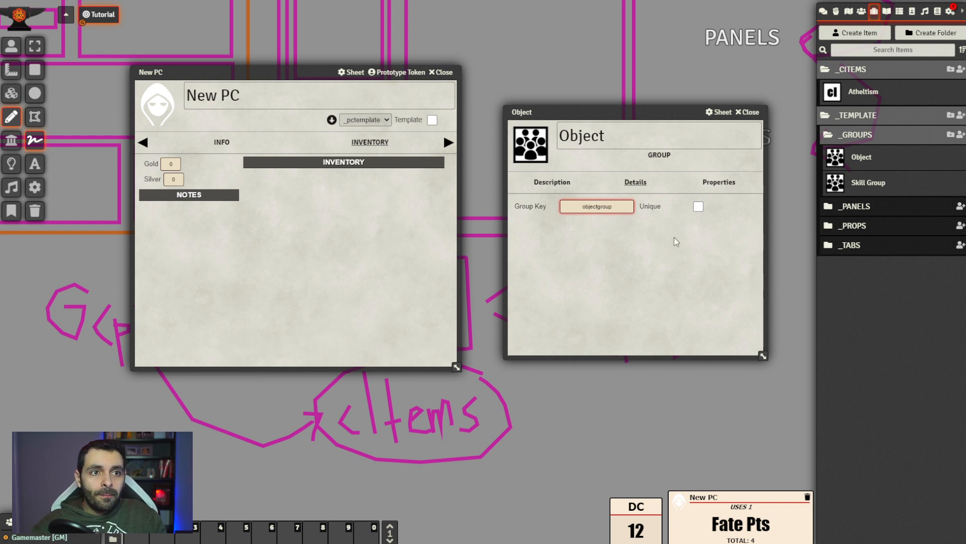
left_click(719, 182)
left_click_drag(647, 111, 648, 55)
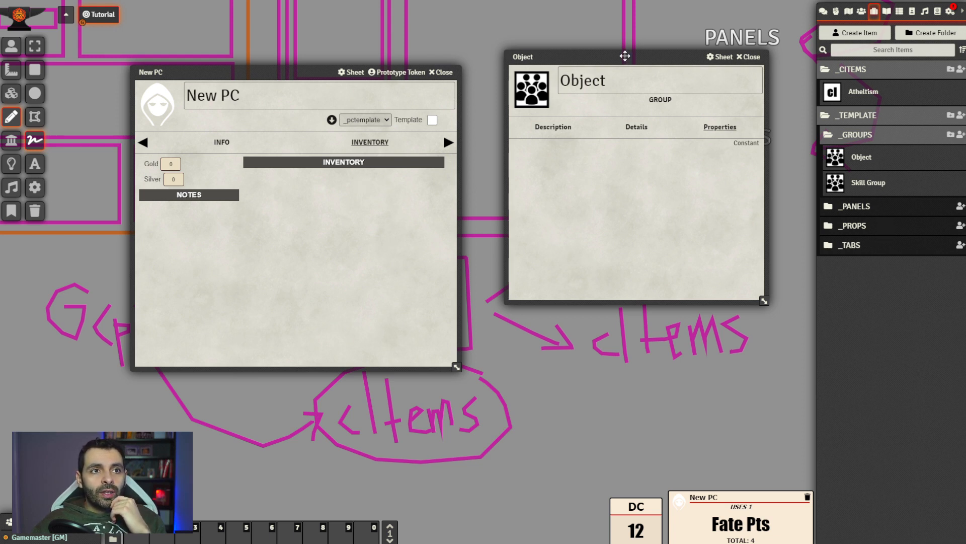
Create a new item named Weight of type property in the _PROPS folder
left_click_drag(625, 56, 644, 51)
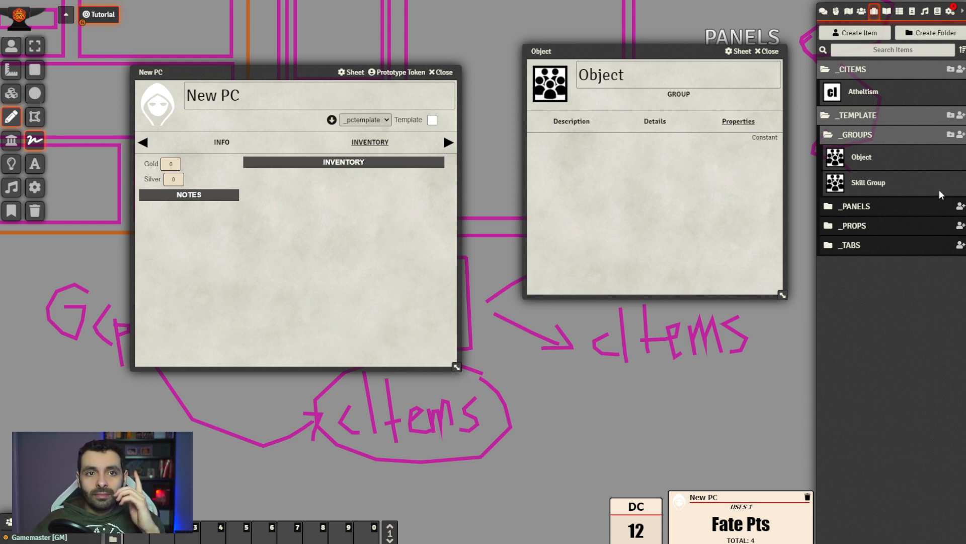
left_click(942, 226)
left_click(959, 226)
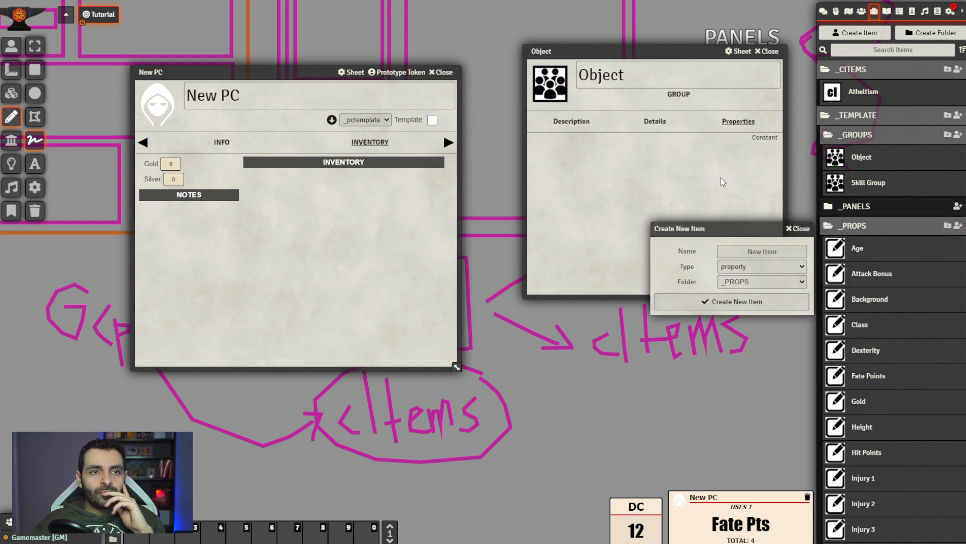
left_click(760, 250)
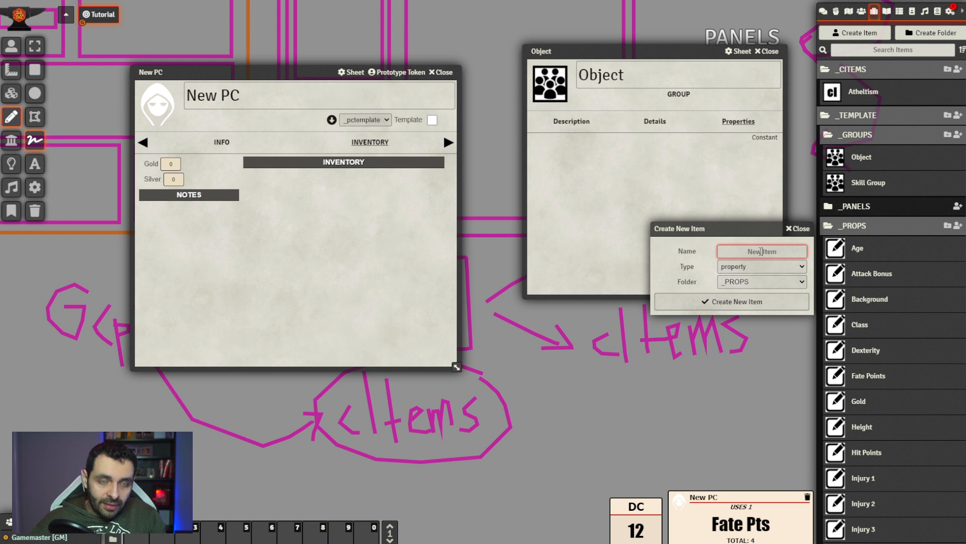
type("Weight")
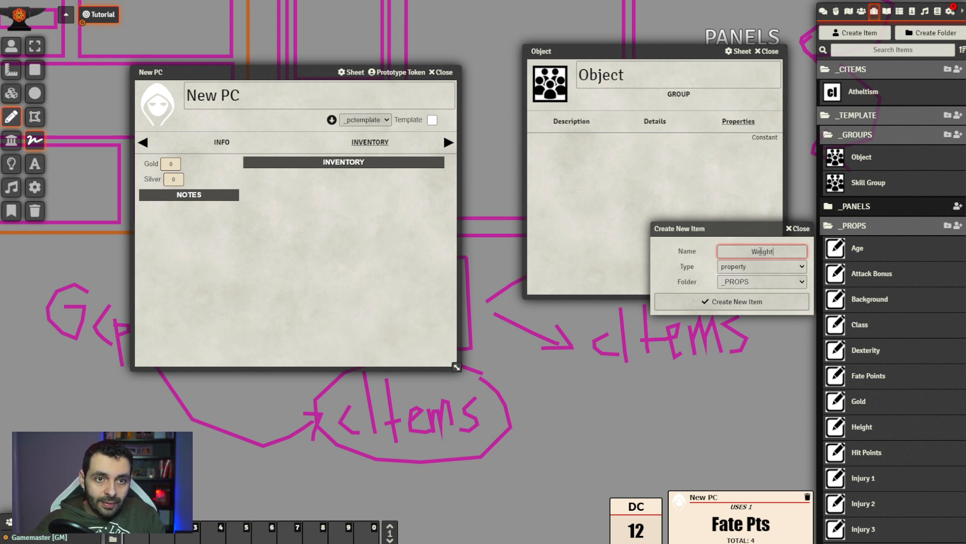
left_click(732, 302)
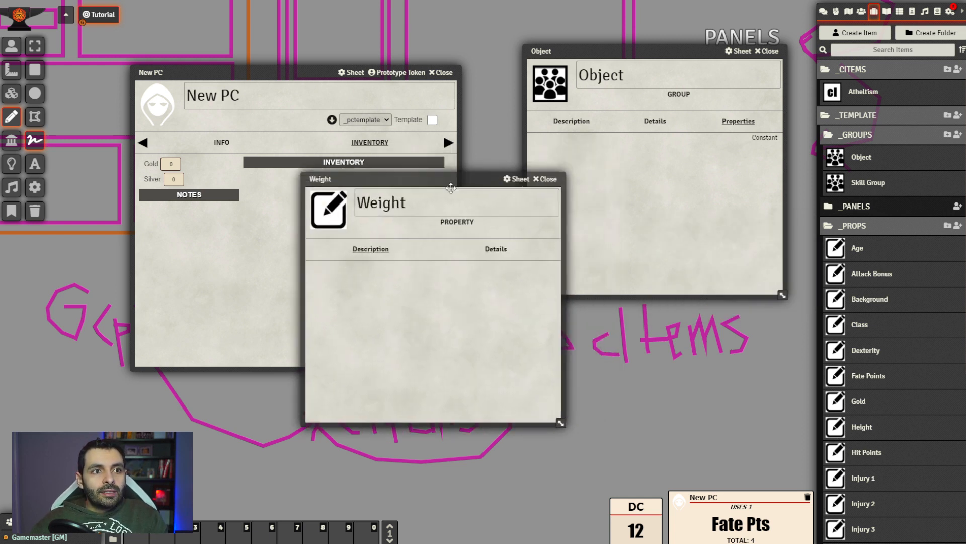
Set the Weight property's data type to simplenumeric, its key to weight and its tag to Weight
left_click(456, 269)
left_click(367, 305)
left_click(363, 328)
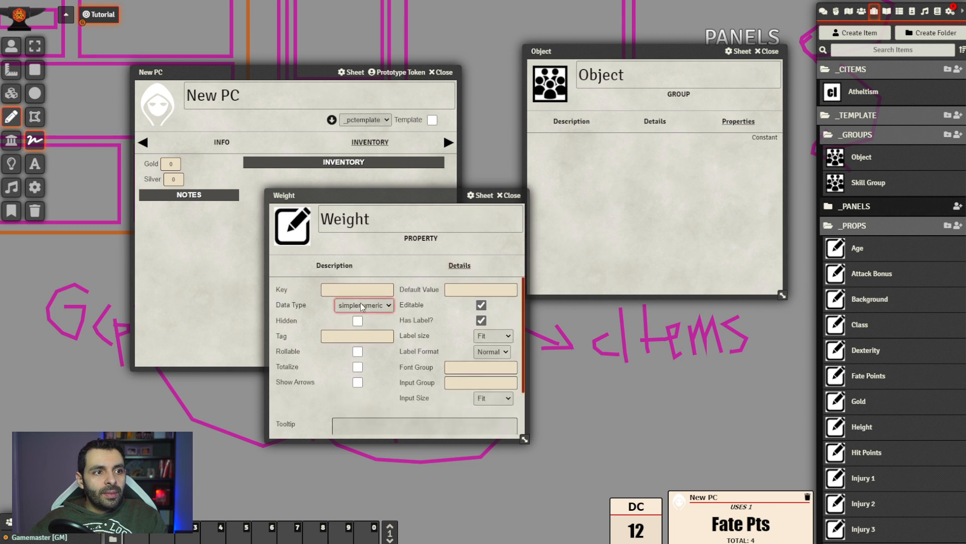
left_click(368, 289)
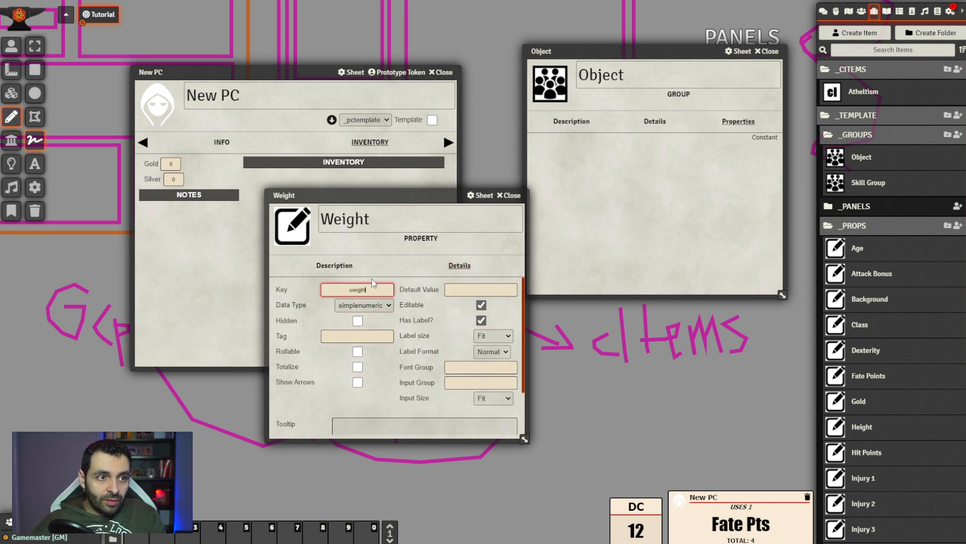
left_click(351, 335)
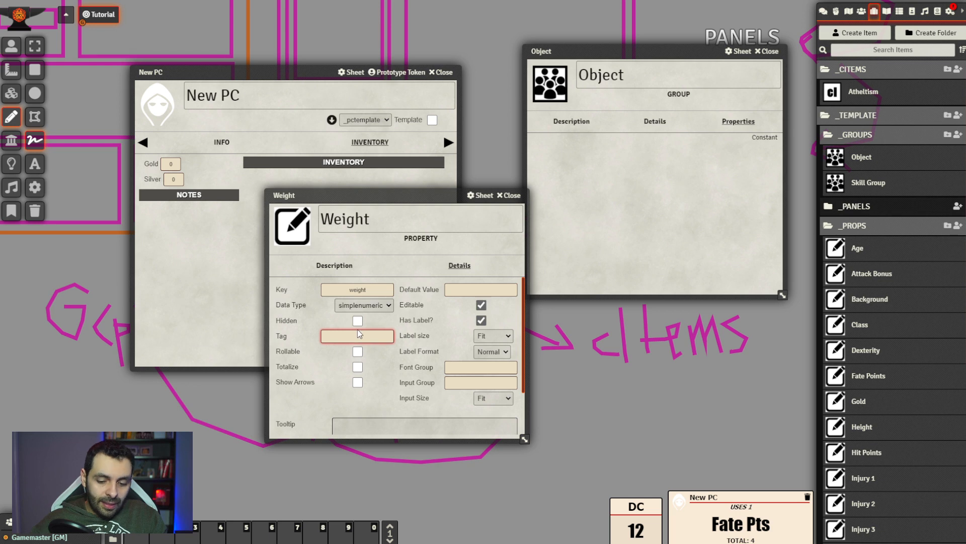
type("Weight")
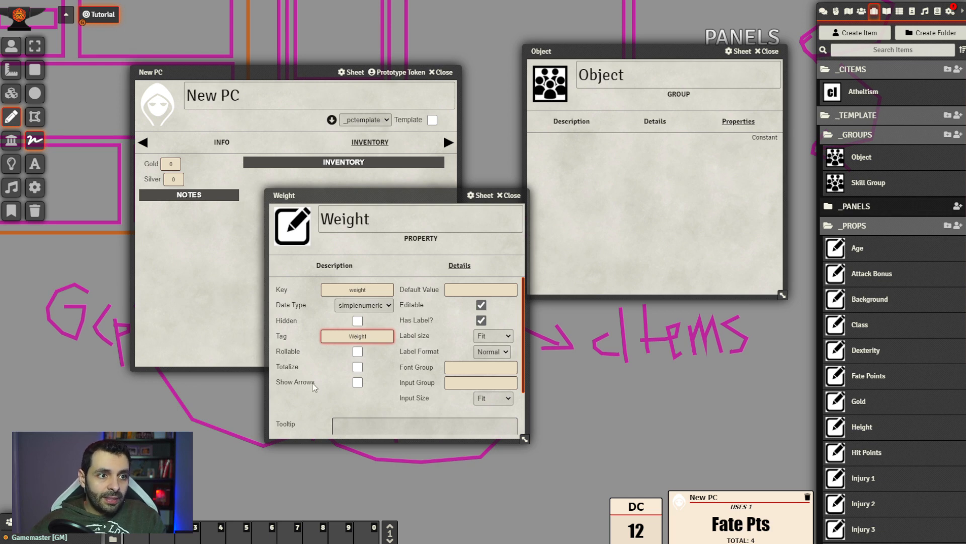
Give the Weight property a default value of 1 and close its sheet
left_click(489, 289)
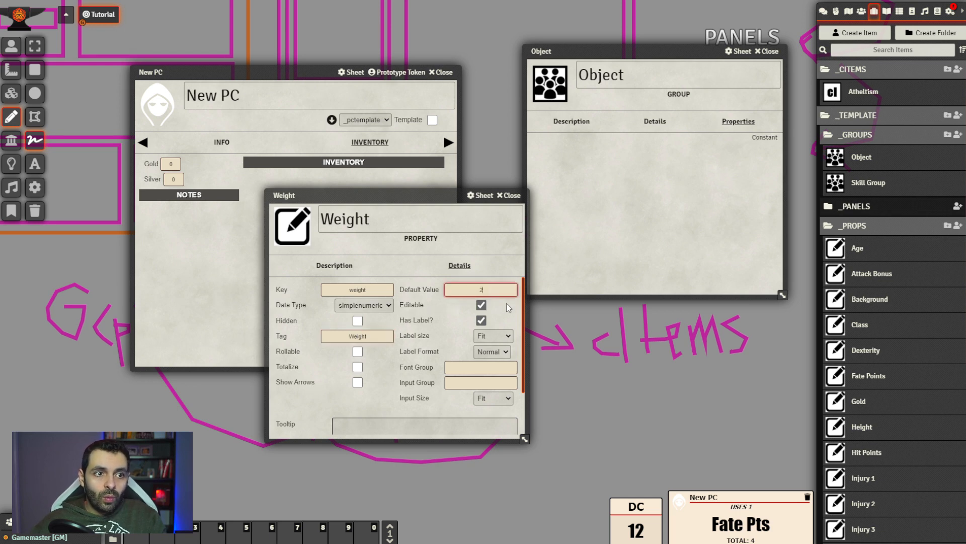
left_click(520, 312)
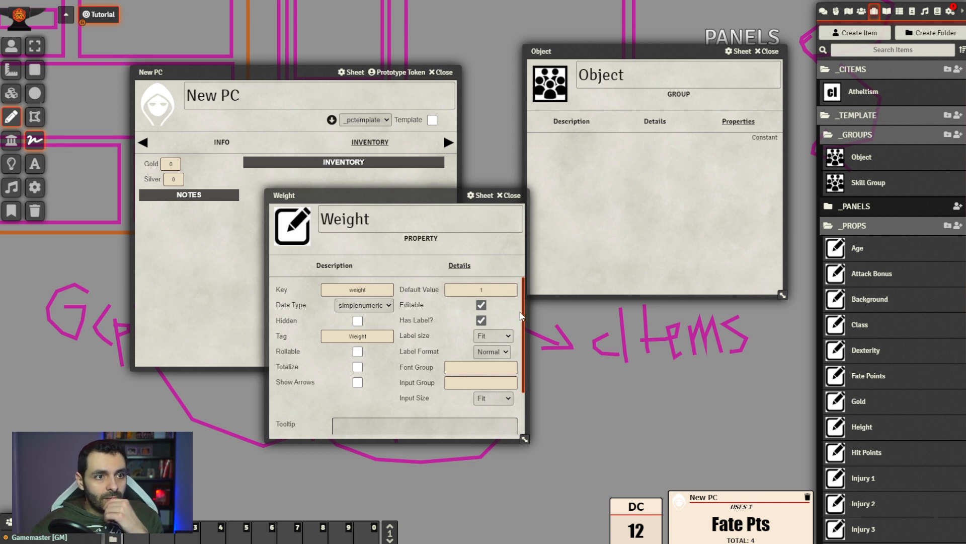
scroll(520, 315, "down", 2)
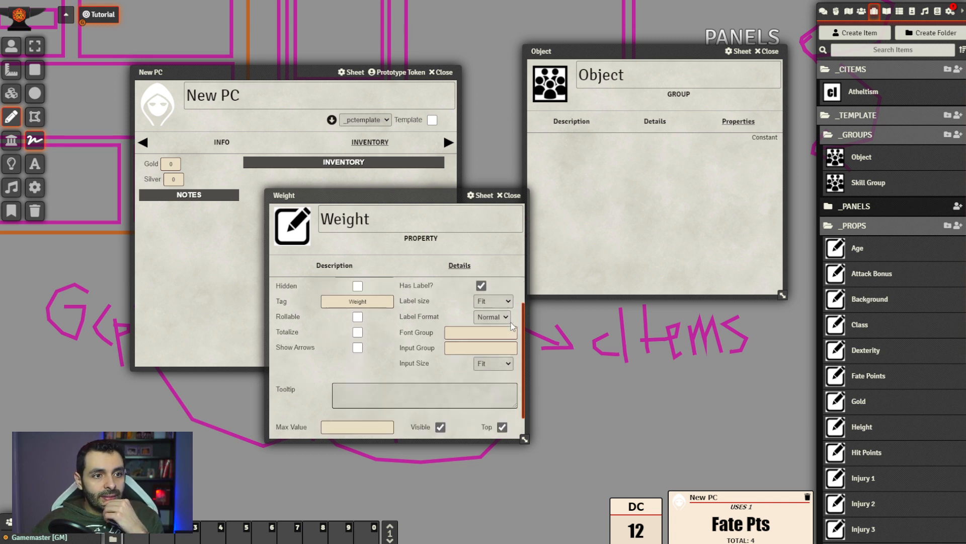
left_click(513, 195)
Add the Weight property from the _PROPS folder to the Object group's properties, and close the group
scroll(881, 250, "down", 5)
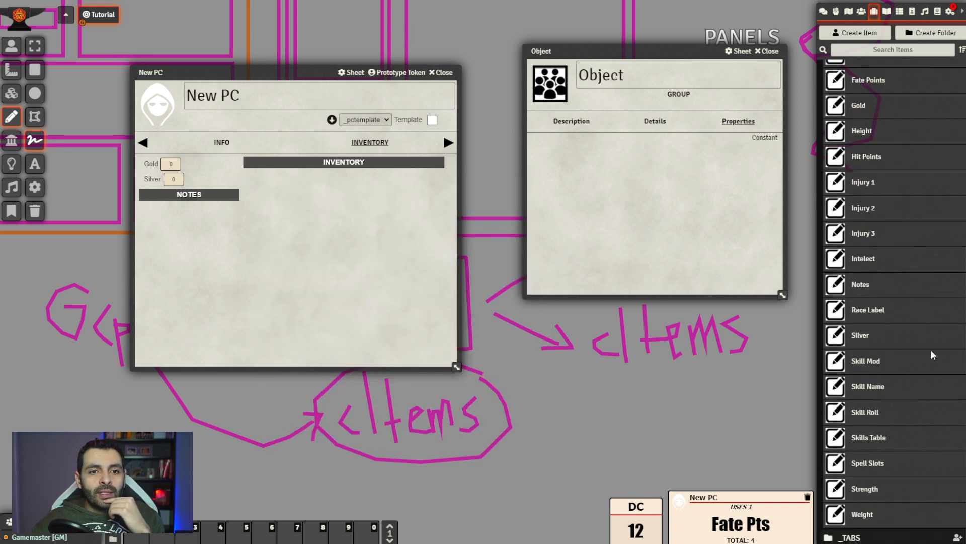
left_click_drag(867, 520, 635, 222)
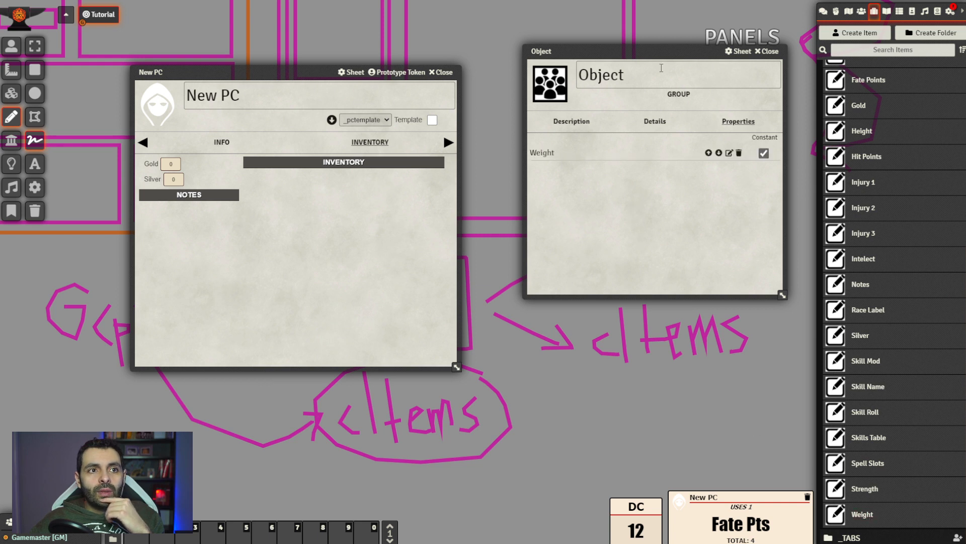
left_click_drag(654, 51, 619, 160)
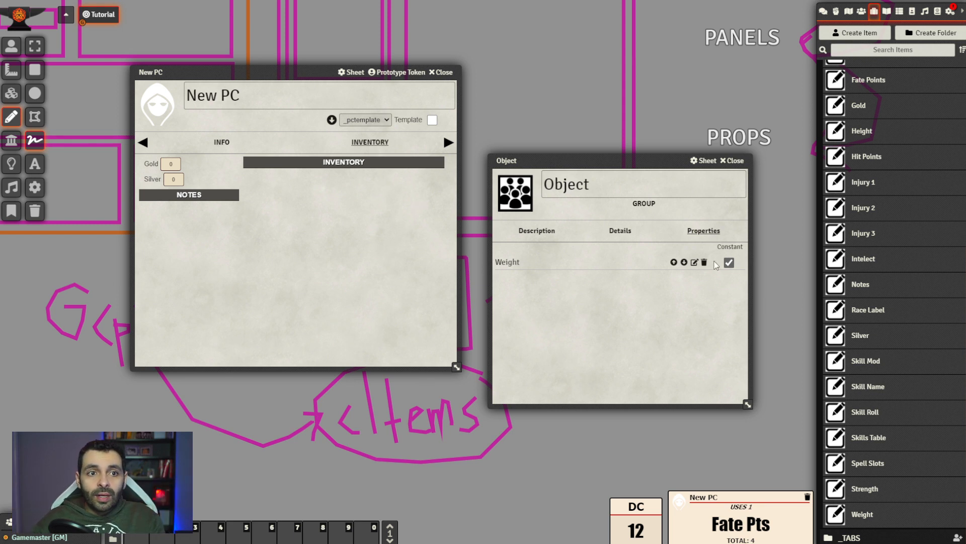
left_click(732, 161)
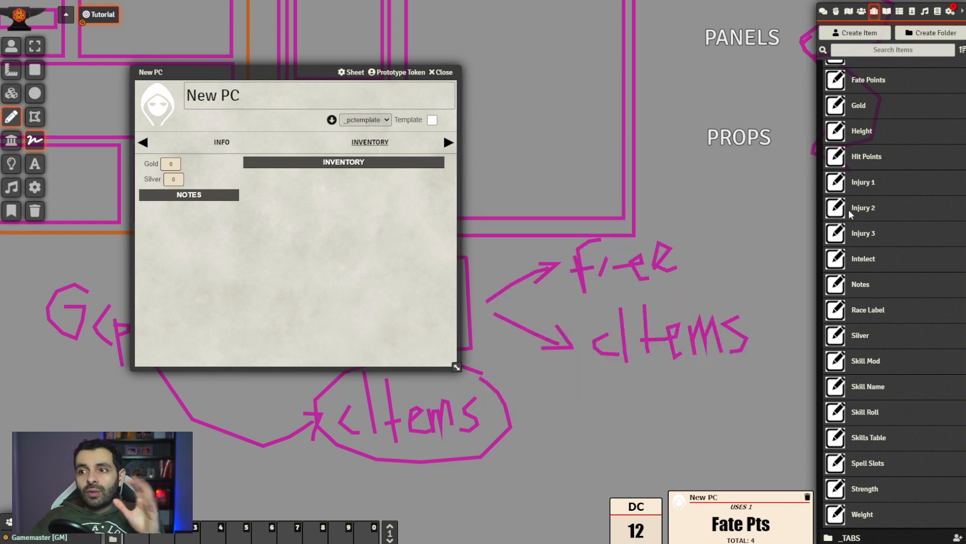
Create a new item named Inventory Table of type property in the _PROPS folder
scroll(917, 272, "up", 6)
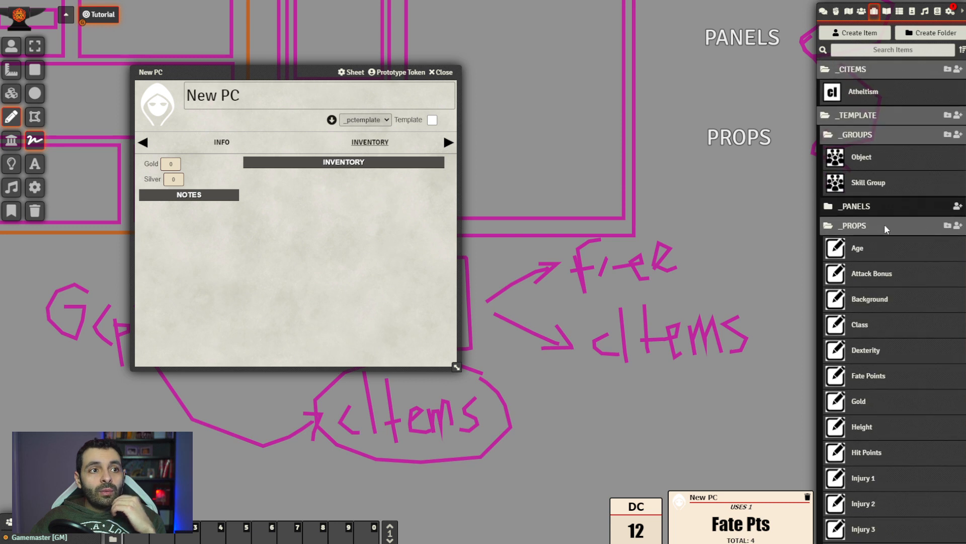
scroll(884, 227, "down", 1)
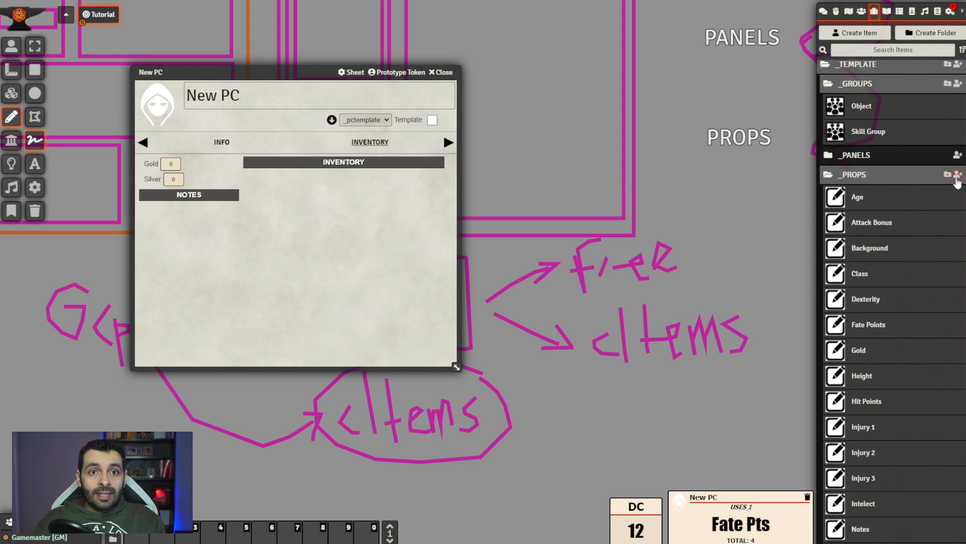
left_click(958, 174)
left_click(760, 250)
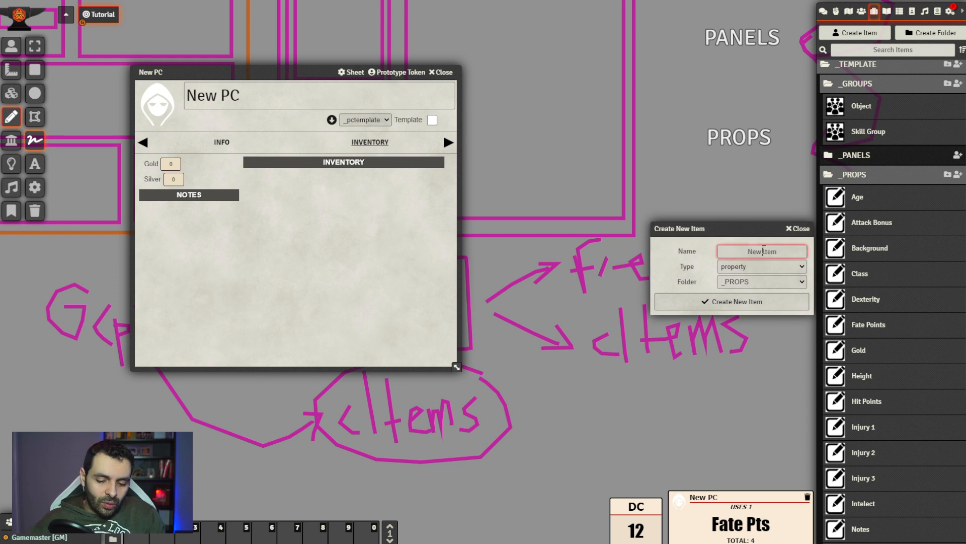
type("Inventory Ta")
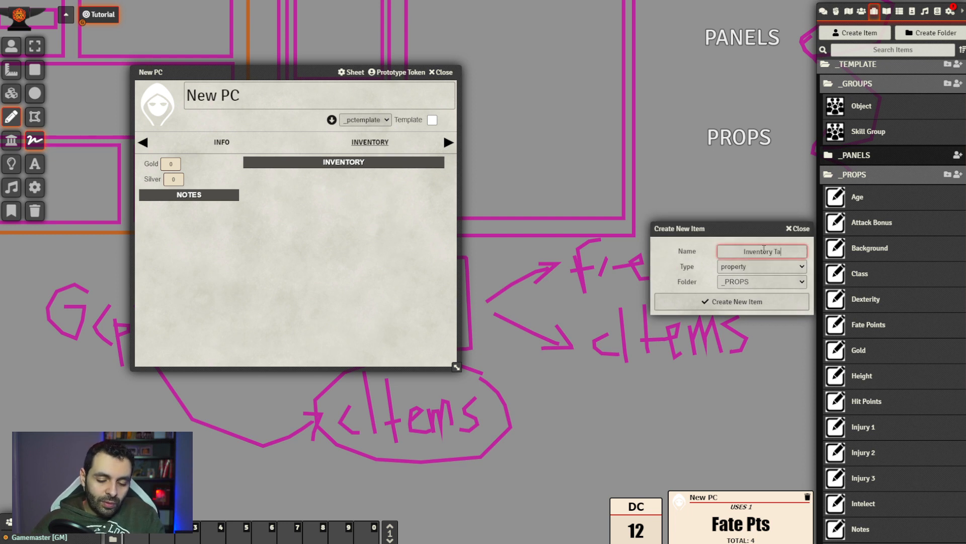
type("ble")
left_click(729, 302)
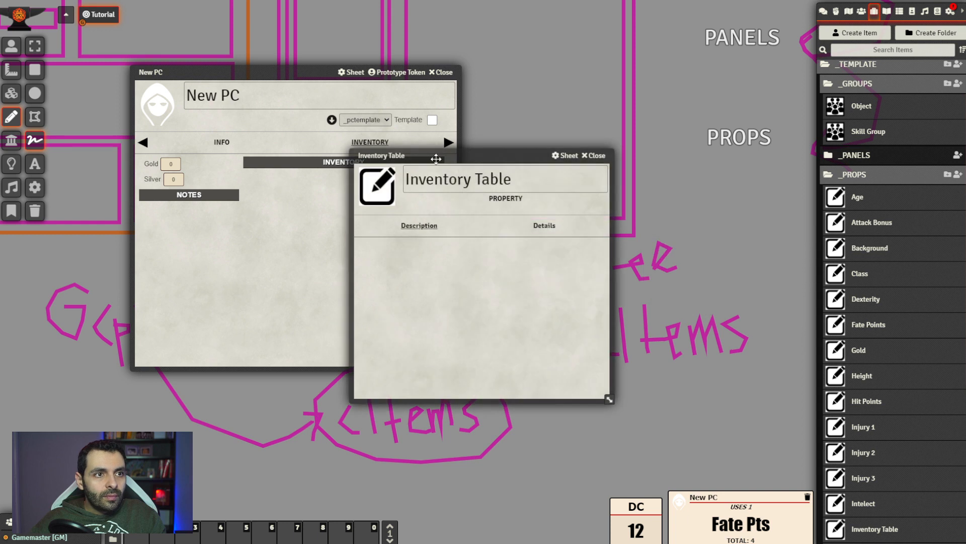
Set the Inventory Table property's data type to table and its key to inventory
left_click_drag(432, 155, 561, 106)
left_click(653, 182)
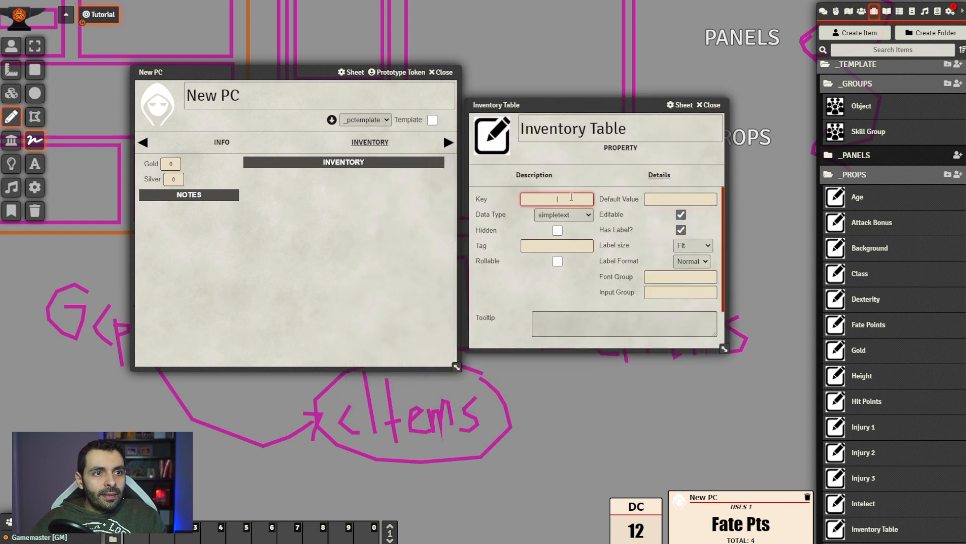
left_click(577, 294)
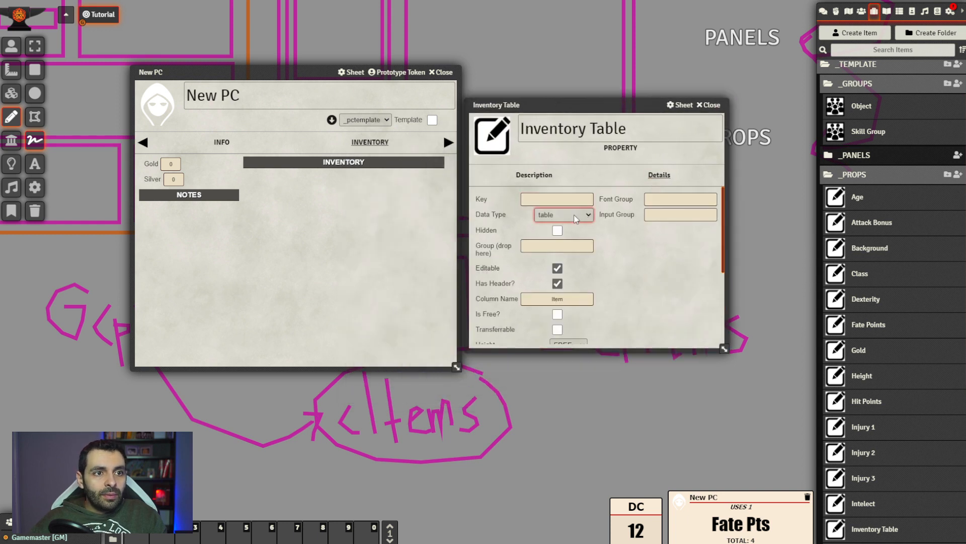
left_click(570, 199)
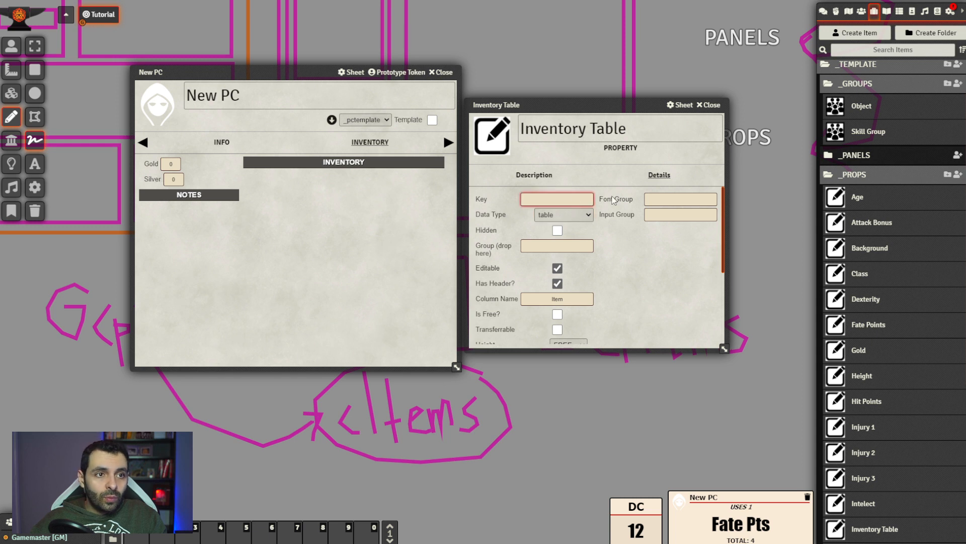
type("inventory")
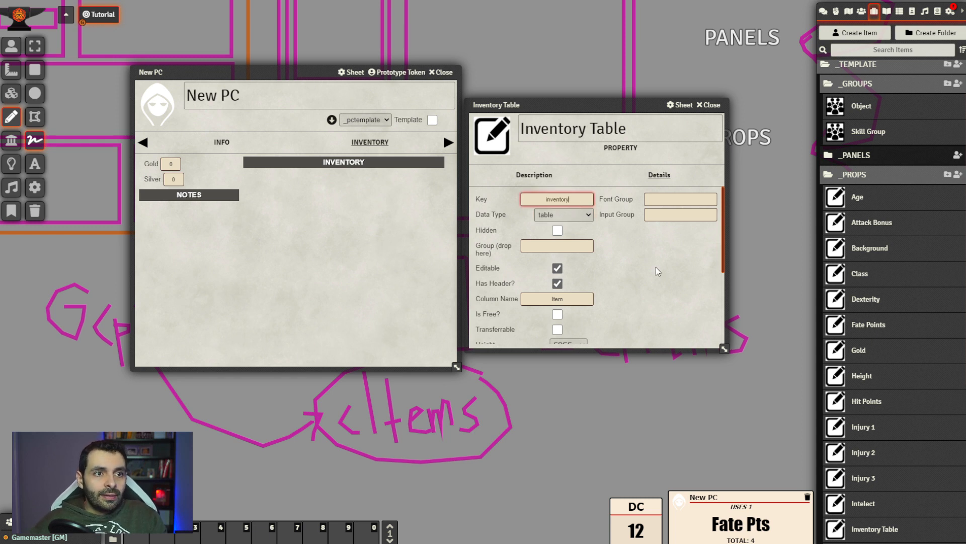
left_click(618, 261)
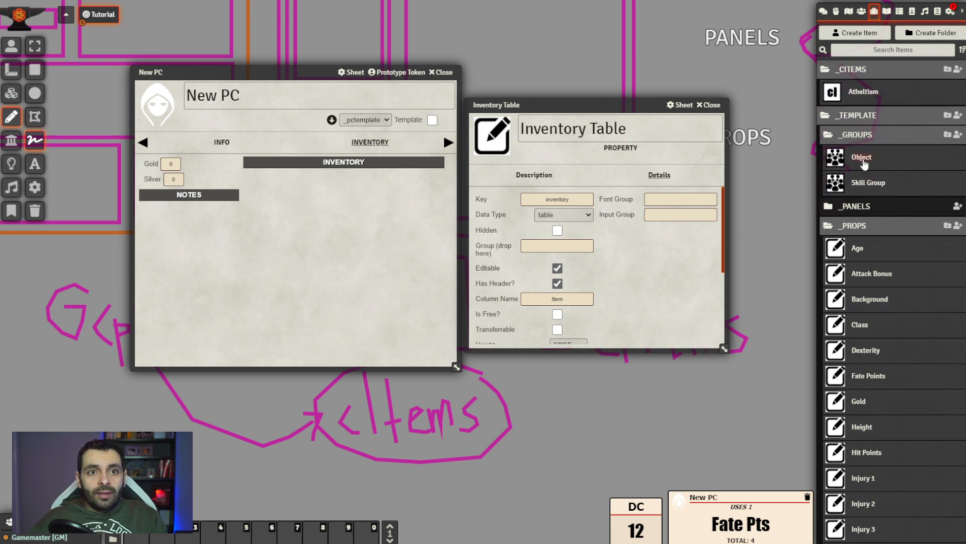
Rename the Object group in the _GROUPS folder as Object Group and close its sheet
left_click(861, 158)
left_click(681, 186)
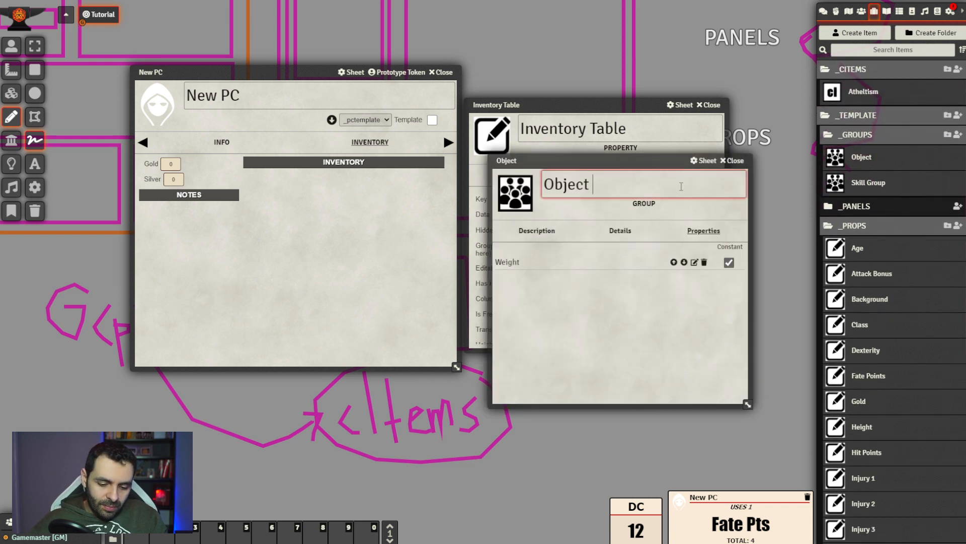
type("Group")
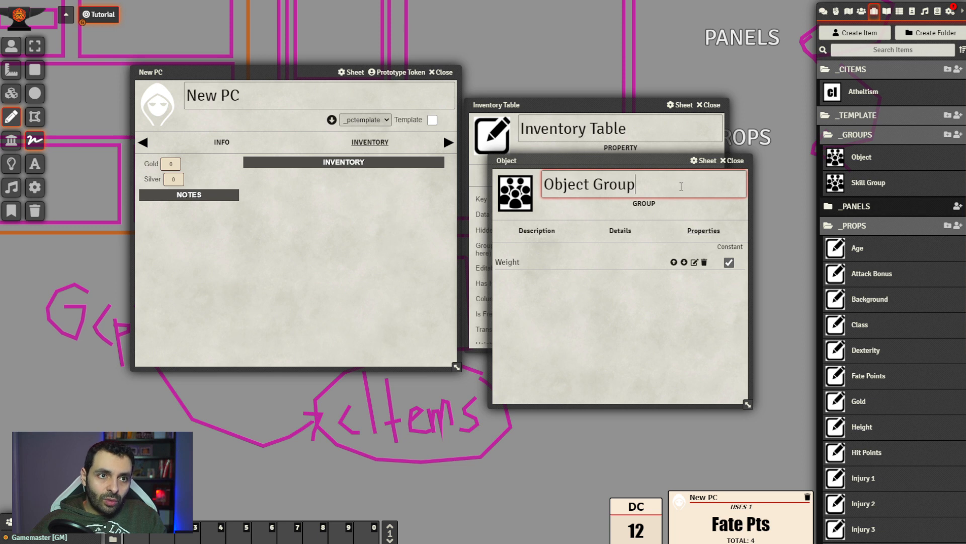
left_click(611, 334)
left_click_drag(660, 157, 715, 188)
left_click(788, 190)
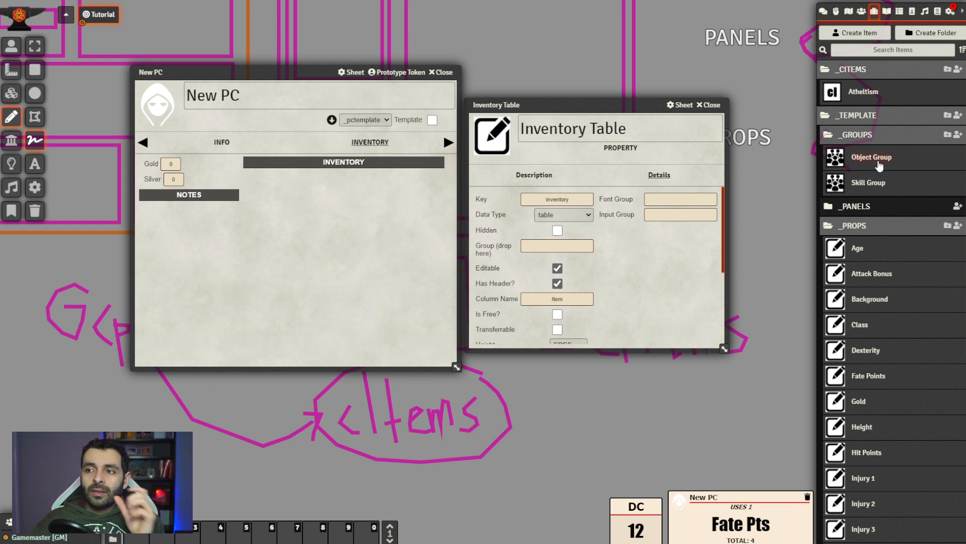
Assign Object Group from the _GROUPS folder as the group of the Inventory Table property
left_click_drag(609, 108, 621, 48)
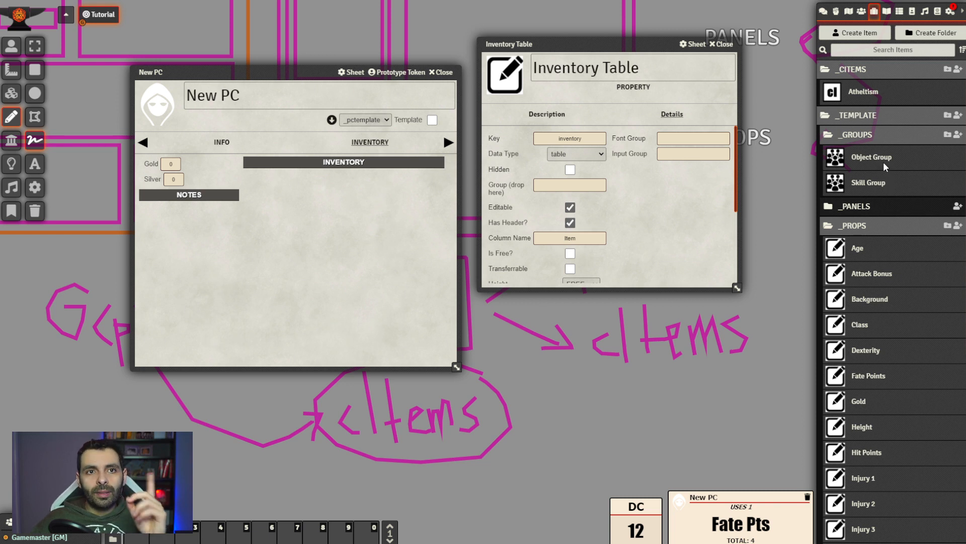
left_click_drag(884, 162, 579, 185)
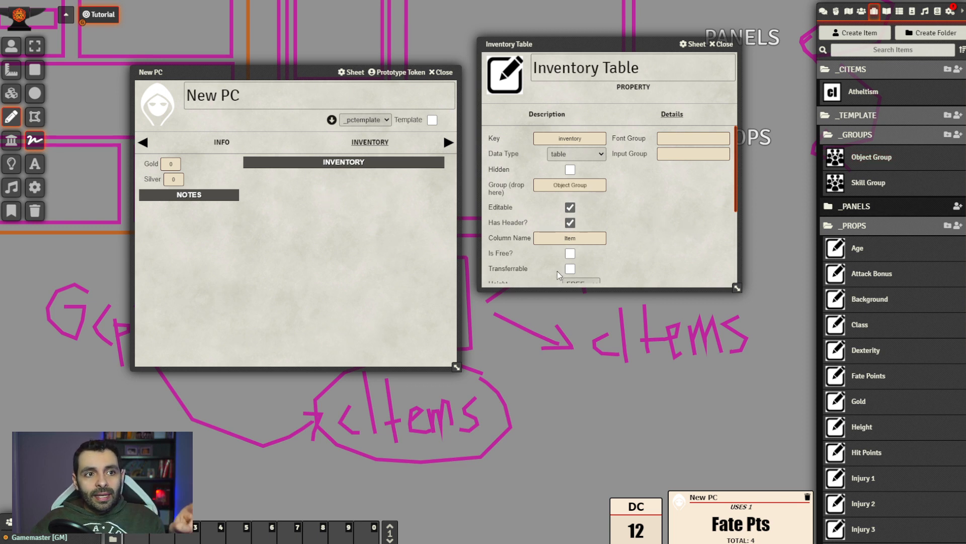
left_click(584, 235)
left_click(597, 217)
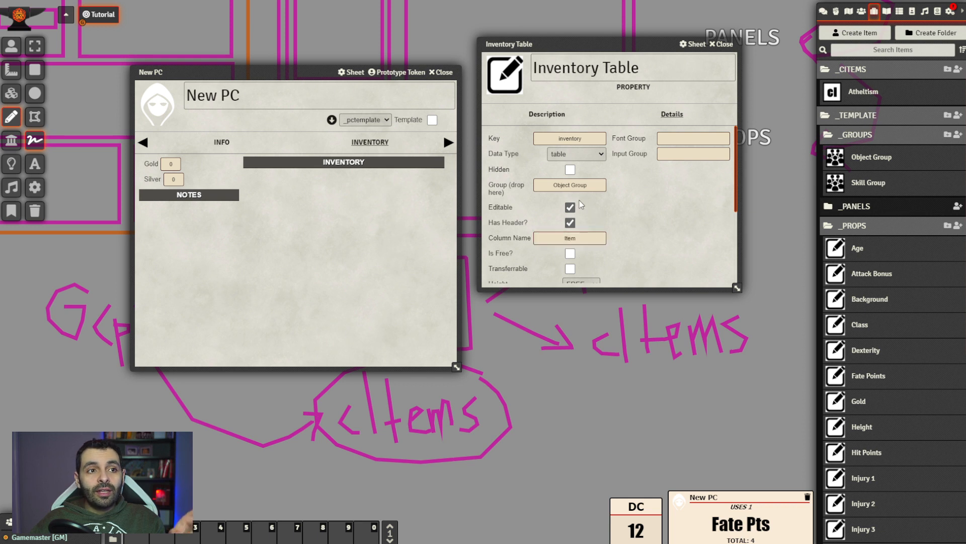
left_click(571, 208)
left_click(572, 209)
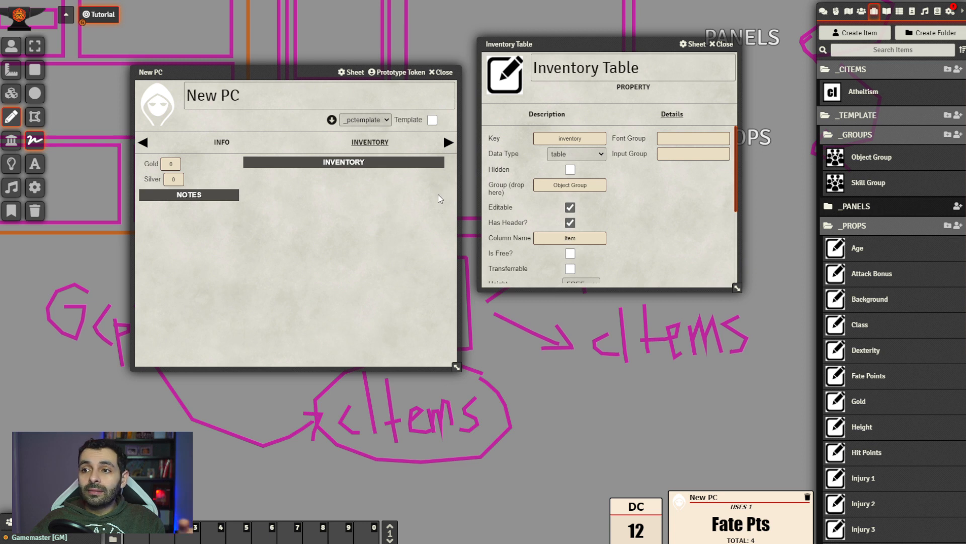
Set the column name of the Inventory Table property to Object
double_click(582, 239)
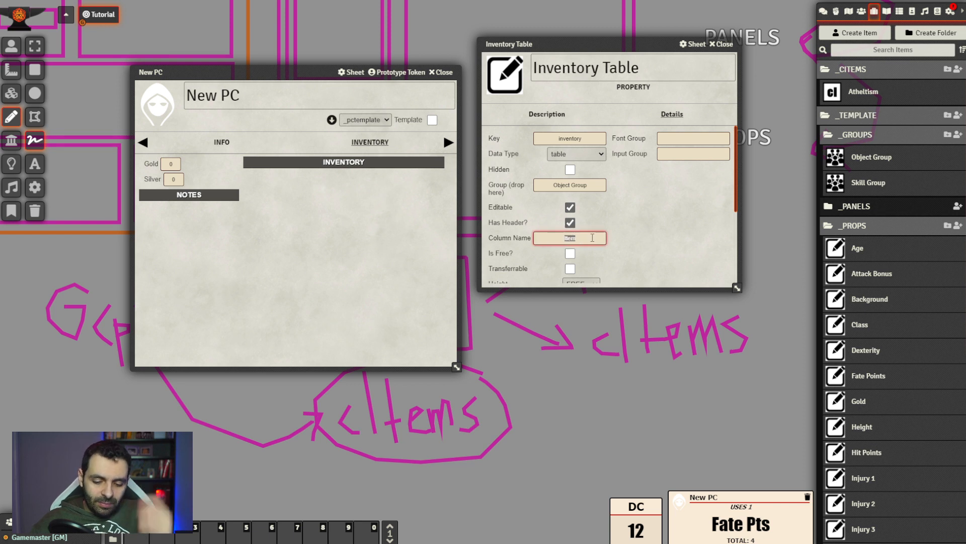
type("Object")
left_click(623, 221)
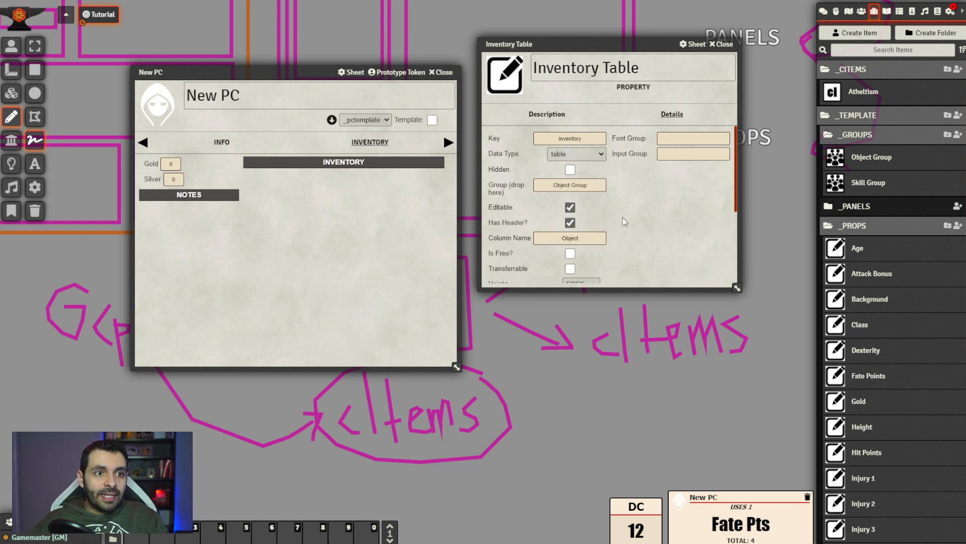
Examine the Inventory Table property's column name, height and item name display options
scroll(614, 220, "down", 1)
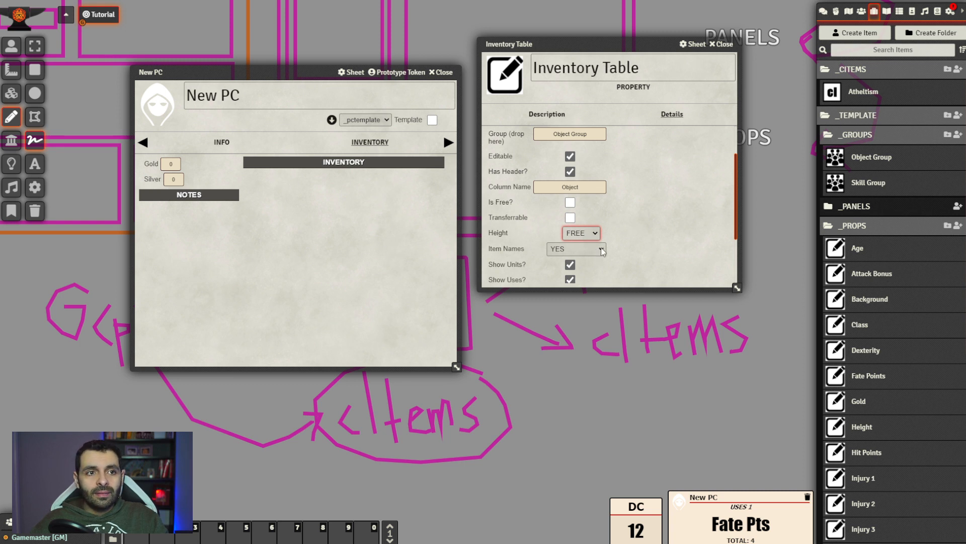
left_click(653, 205)
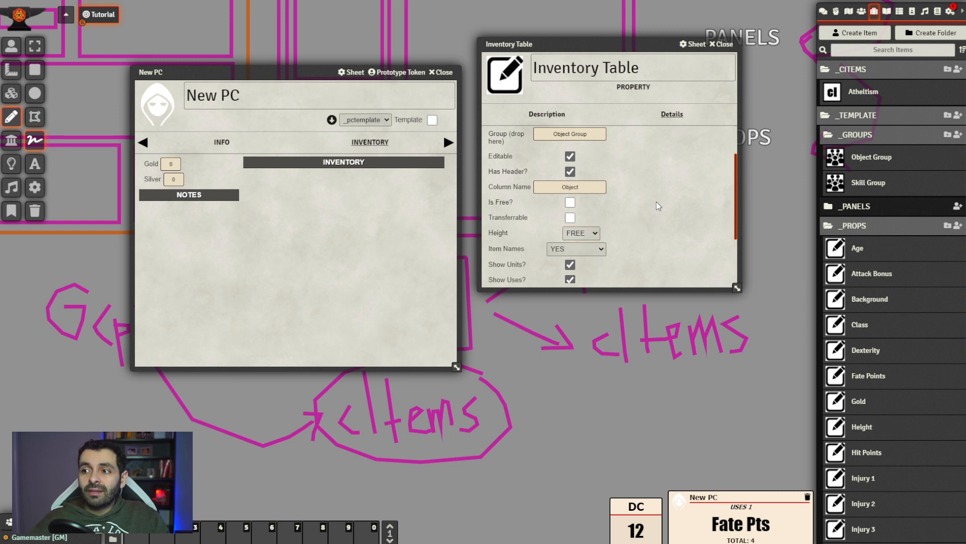
scroll(611, 208, "down", 1)
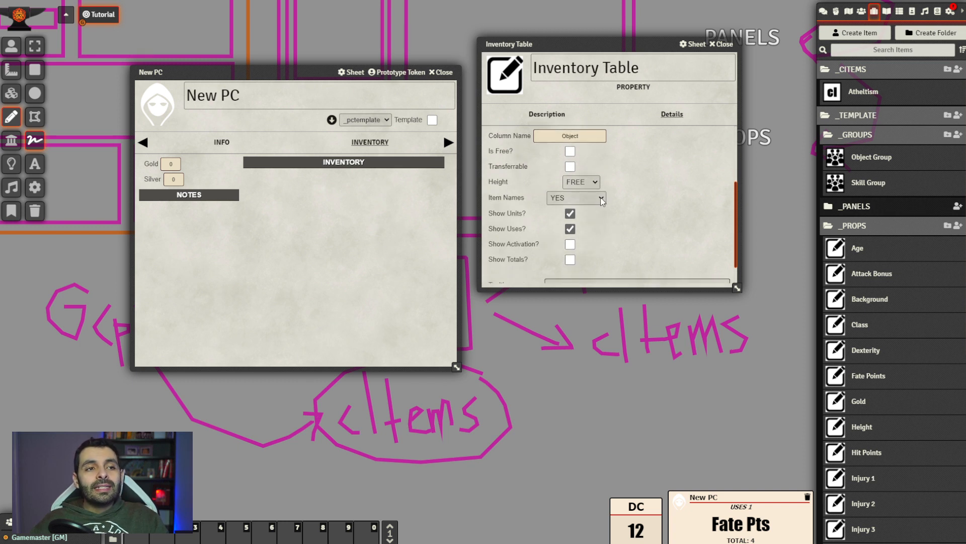
left_click(602, 201)
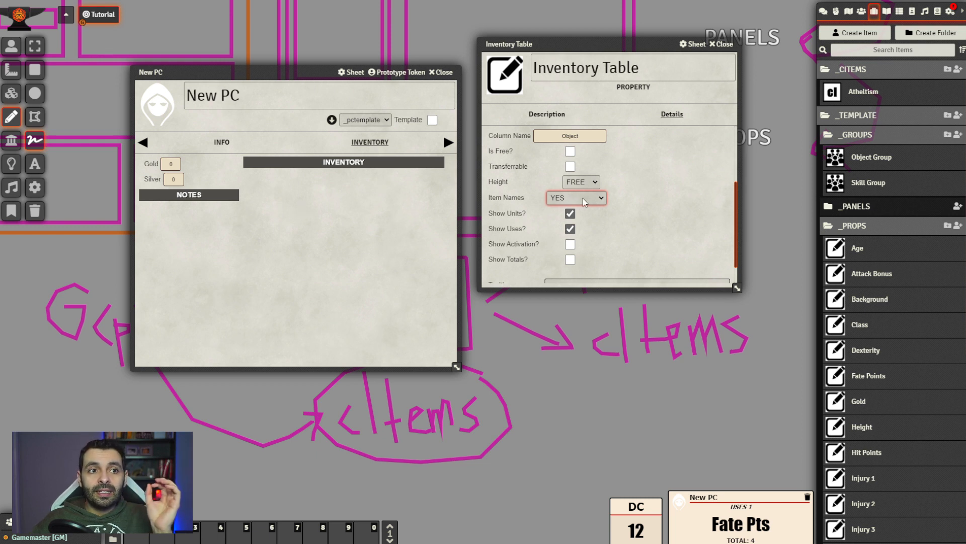
left_click(665, 189)
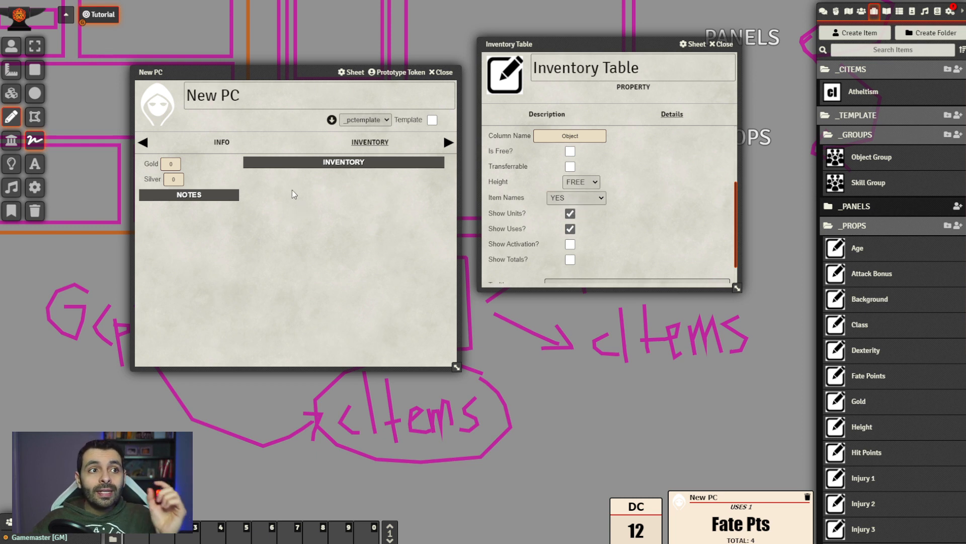
scroll(663, 201, "up", 2)
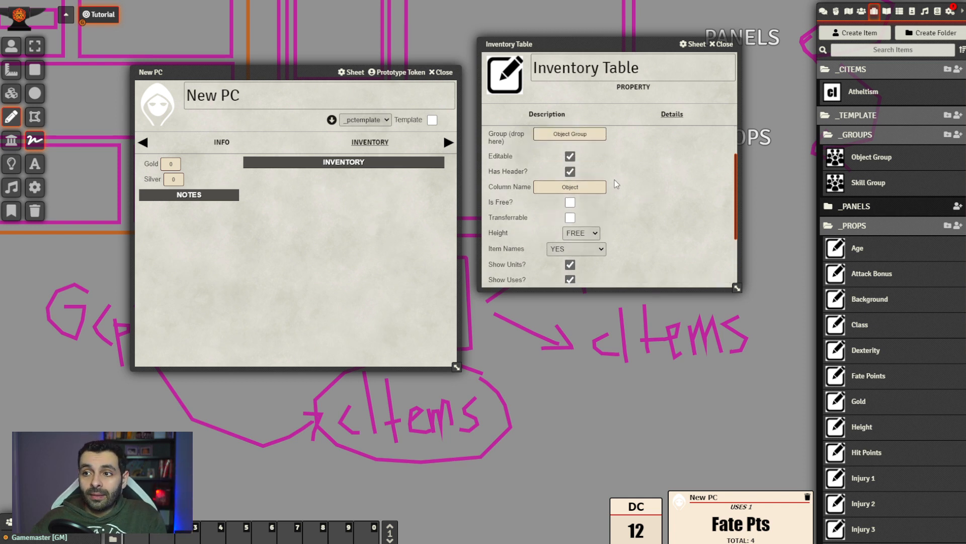
double_click(571, 188)
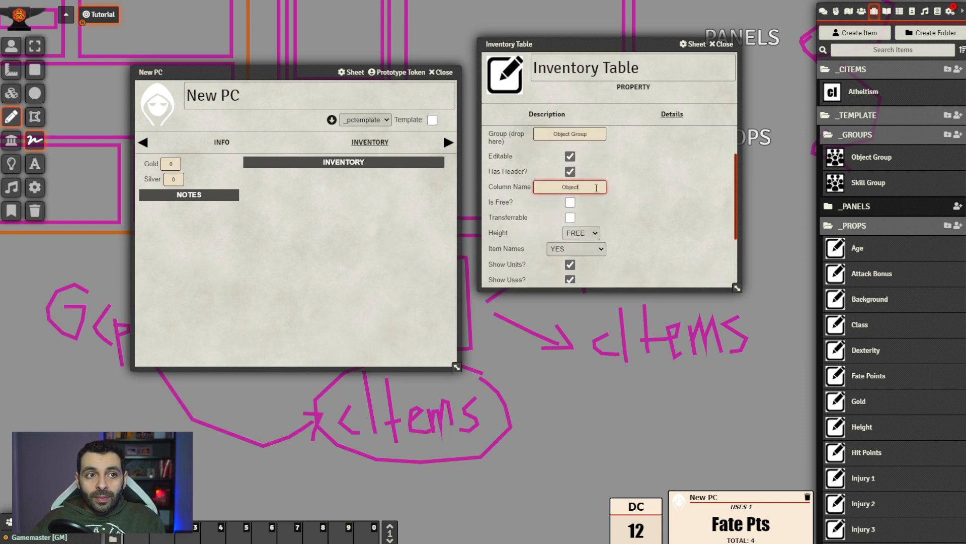
left_click(574, 187)
left_click(661, 205)
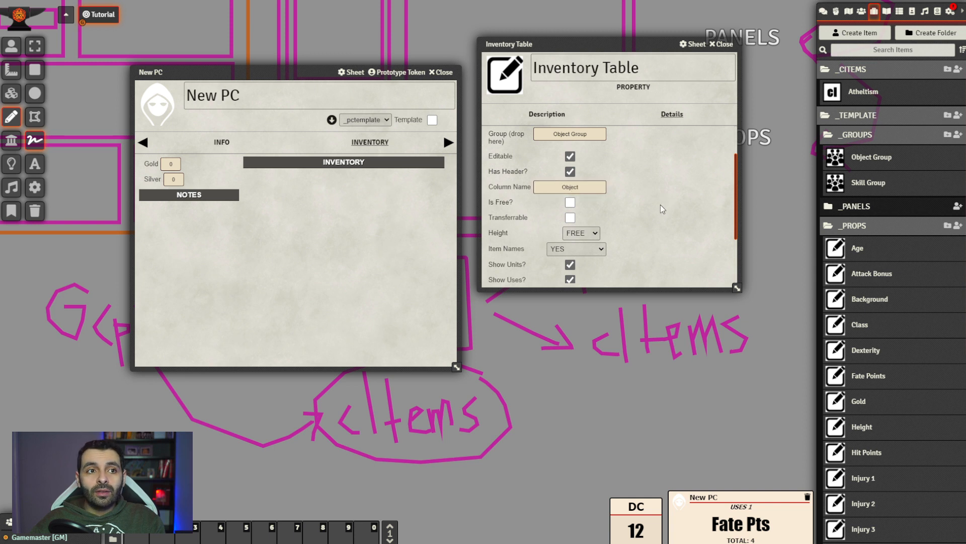
scroll(654, 210, "down", 2)
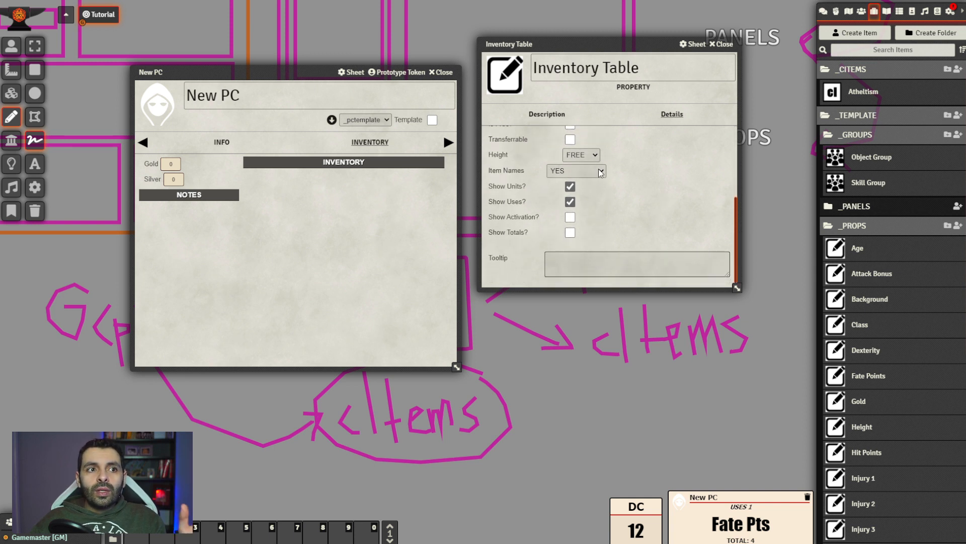
left_click(600, 172)
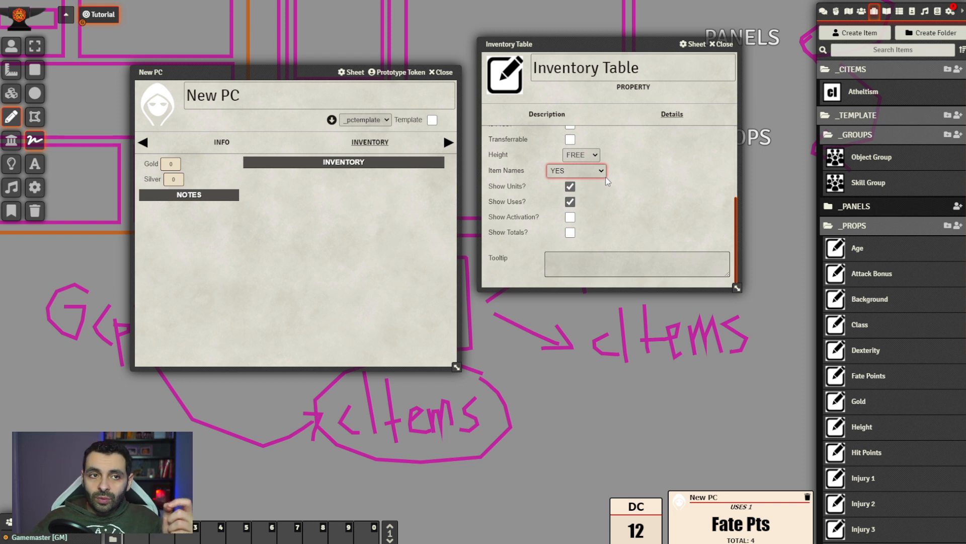
left_click(654, 159)
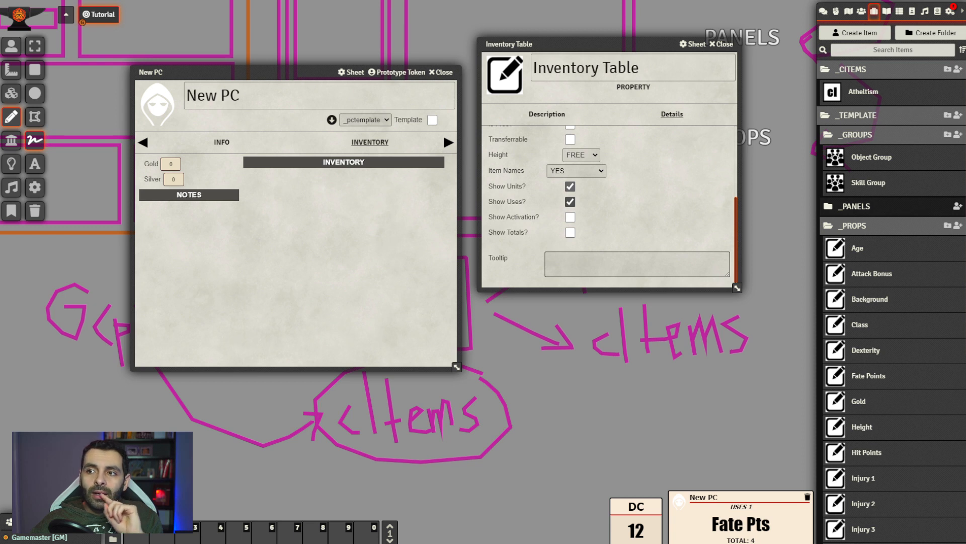
Turn off Show Uses for the Inventory Table property and close its sheet
left_click(570, 202)
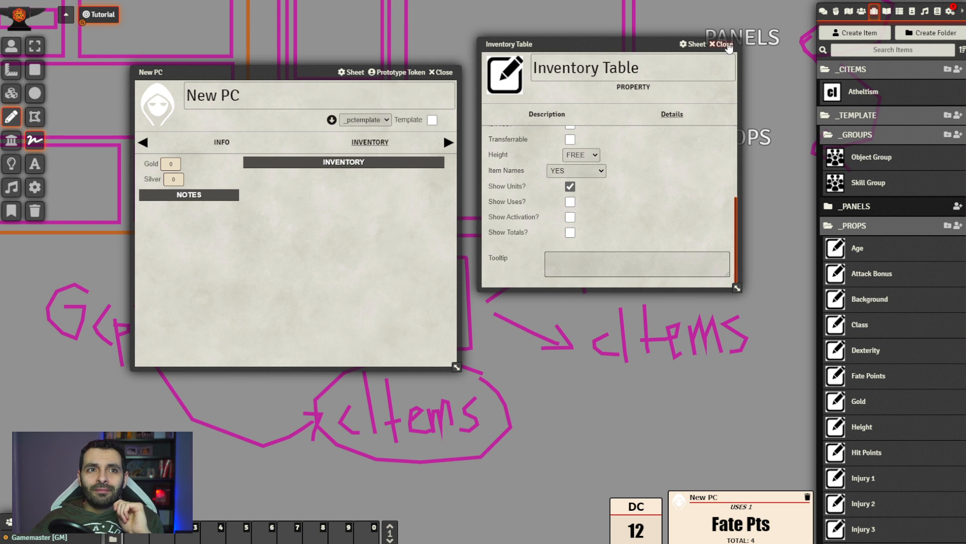
scroll(730, 146, "up", 3)
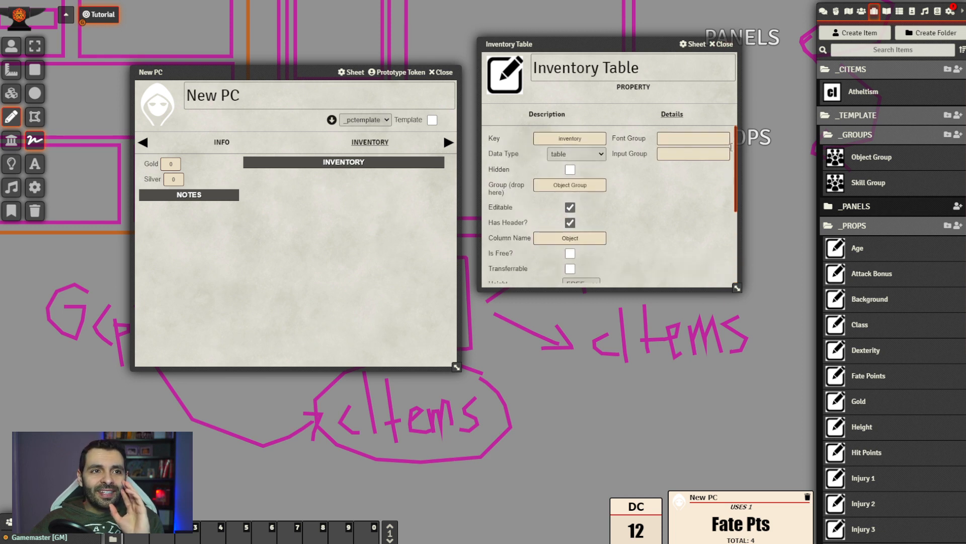
left_click(730, 45)
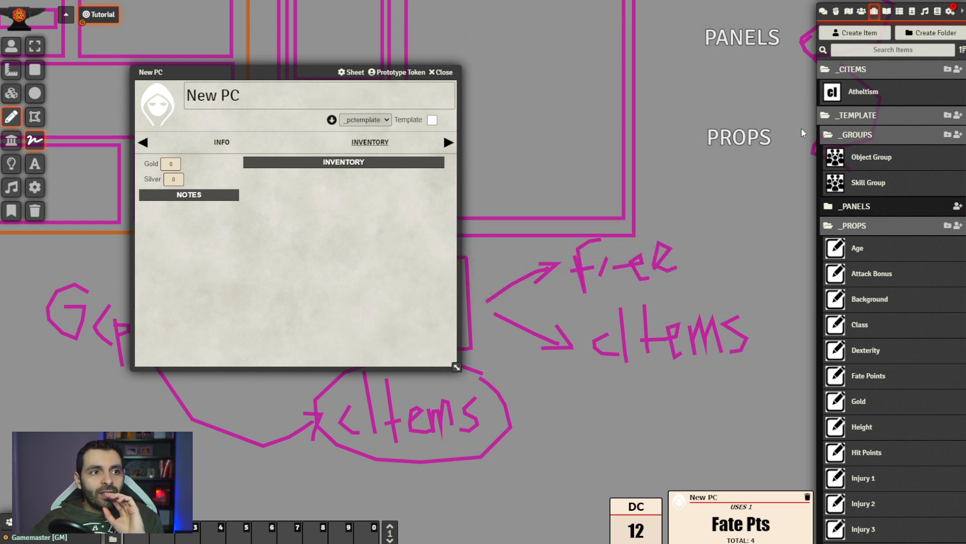
Add the Inventory Table property to the properties of Inventory Panel in the _PANELS folder and close the panel's sheet
left_click(877, 208)
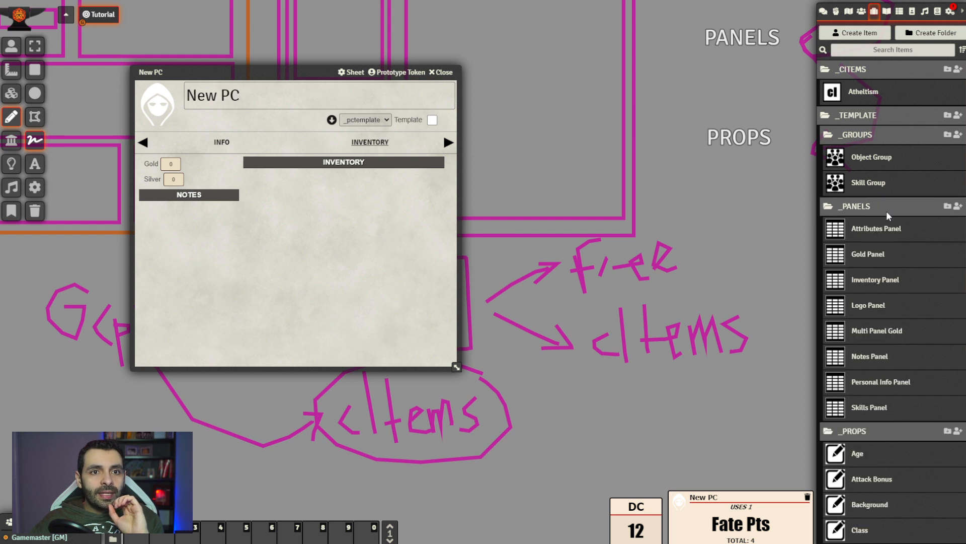
scroll(886, 226, "down", 2)
left_click(884, 180)
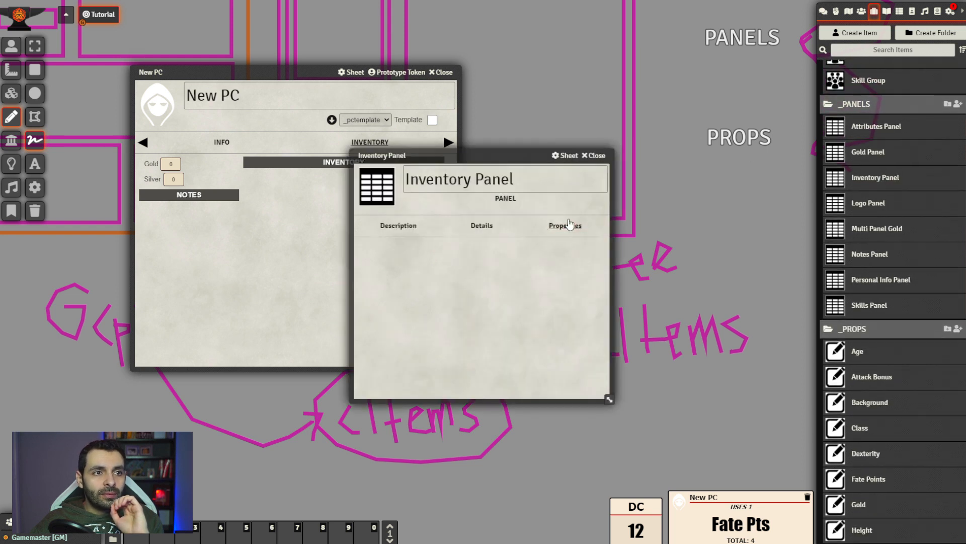
left_click(676, 179)
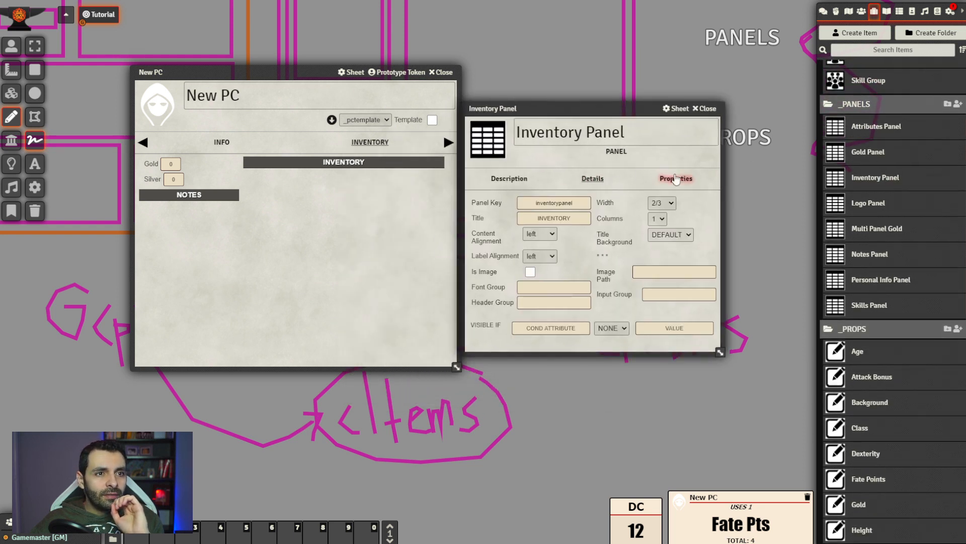
scroll(892, 328, "down", 5)
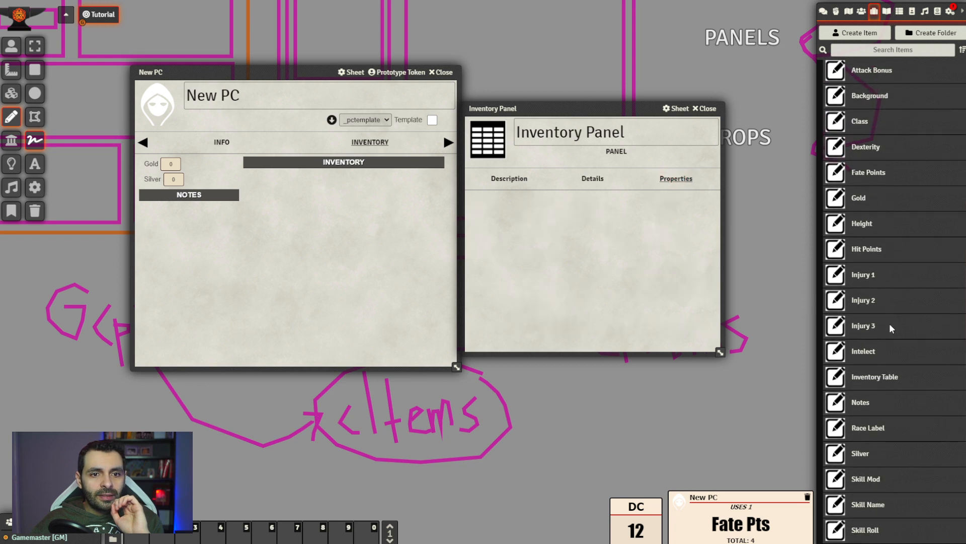
left_click_drag(878, 380, 584, 287)
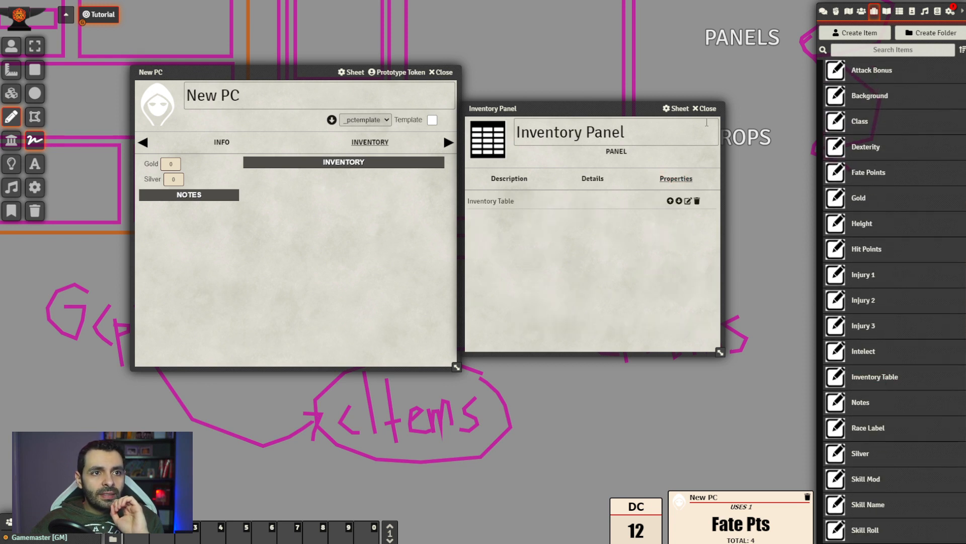
left_click(705, 110)
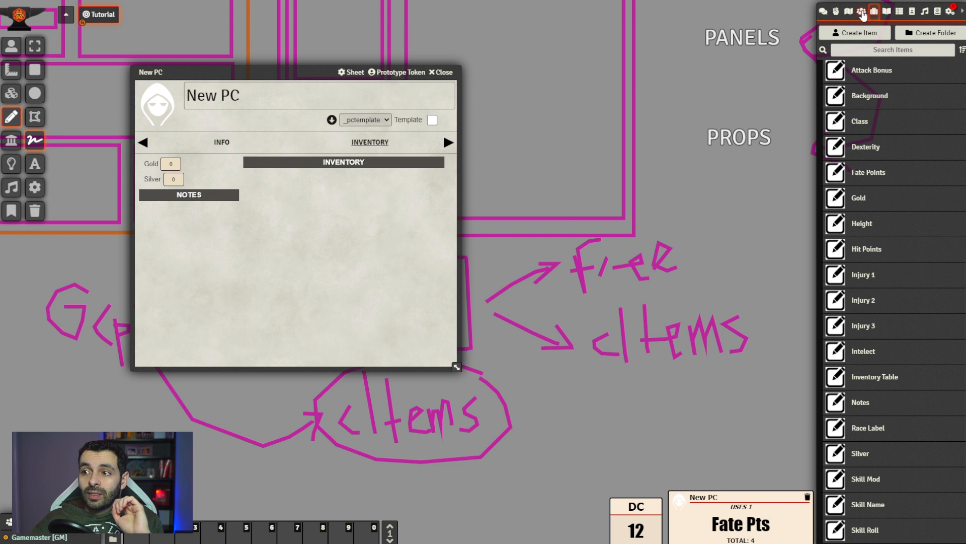
Open the _pctemplate actor and rebuild its sheet
left_click(861, 12)
left_click(862, 73)
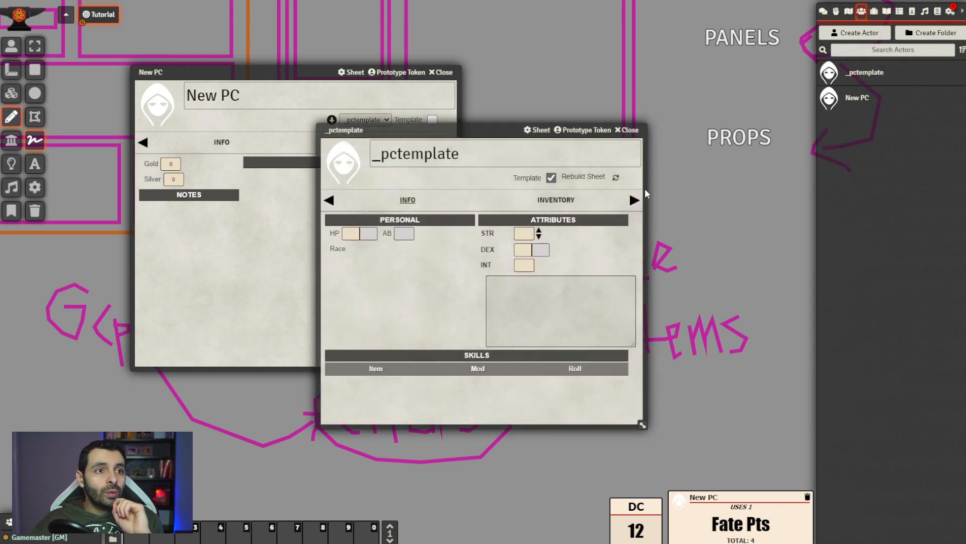
left_click(615, 177)
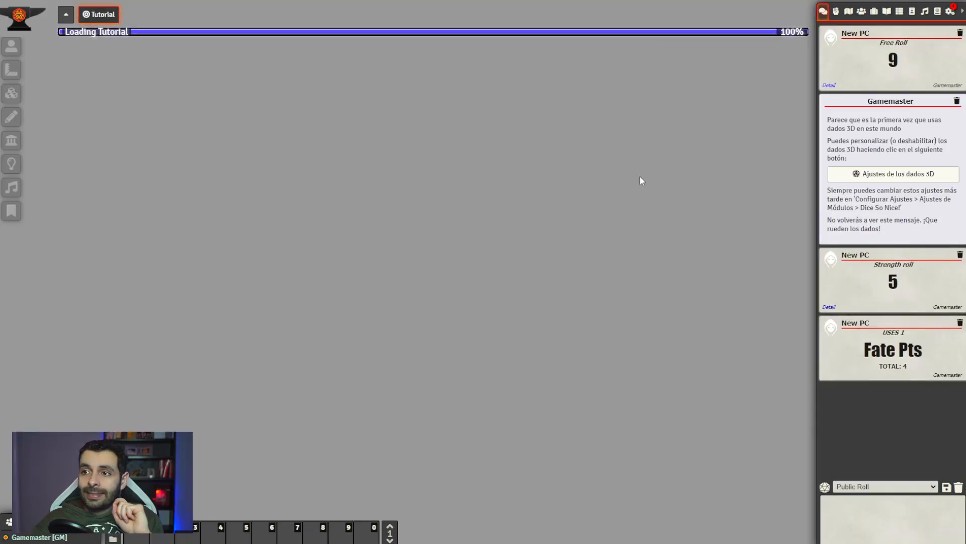
Reopen the New PC actor and show the inventory table on its INVENTORY tab
left_click(861, 11)
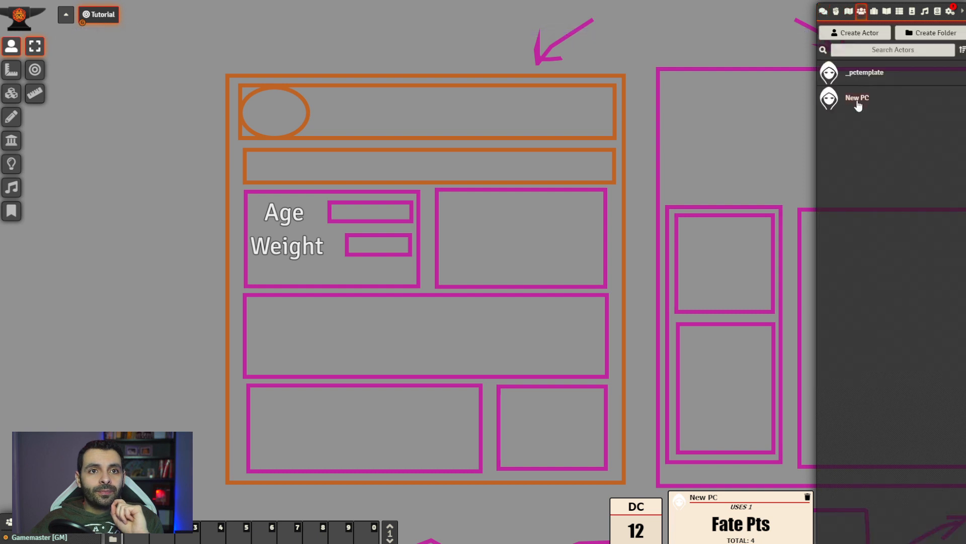
left_click(857, 98)
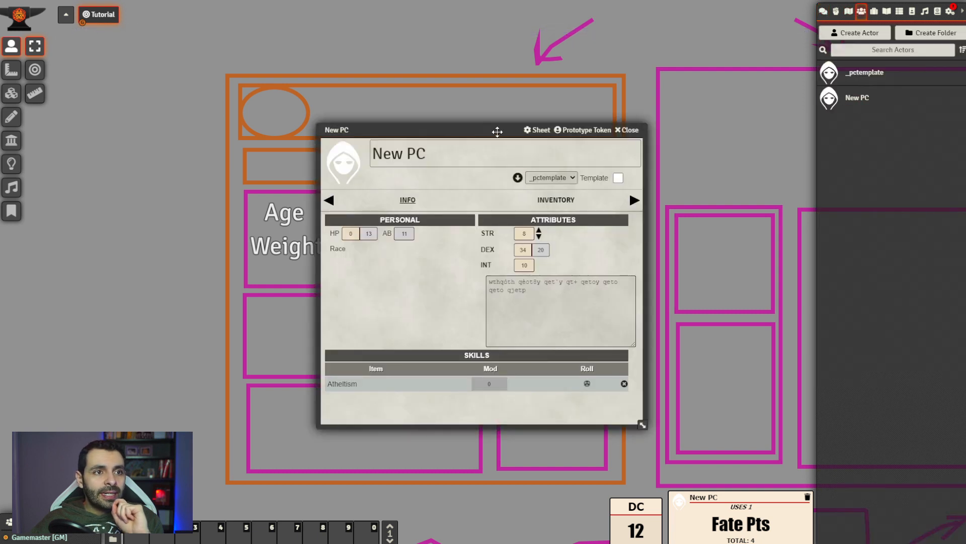
left_click_drag(496, 130, 476, 130)
left_click(532, 201)
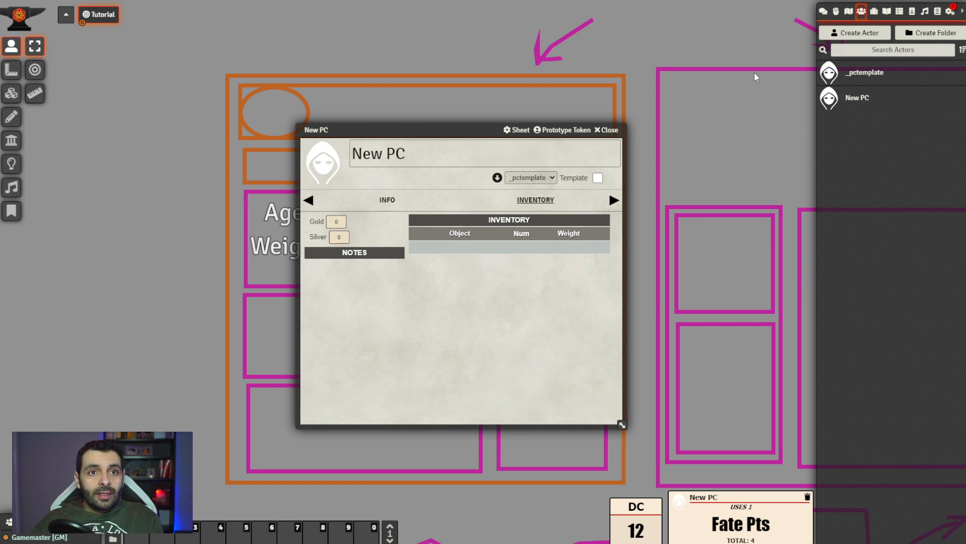
left_click_drag(461, 131, 341, 106)
Open the Inventory Table property's details from the _PROPS folder and compare its settings with the columns on New PC's sheet
left_click(874, 11)
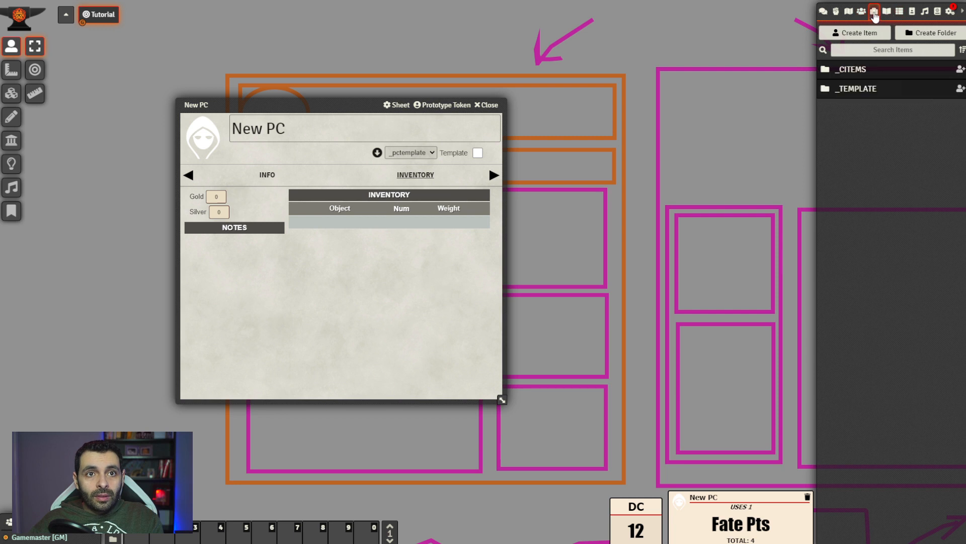
left_click(861, 87)
left_click(861, 147)
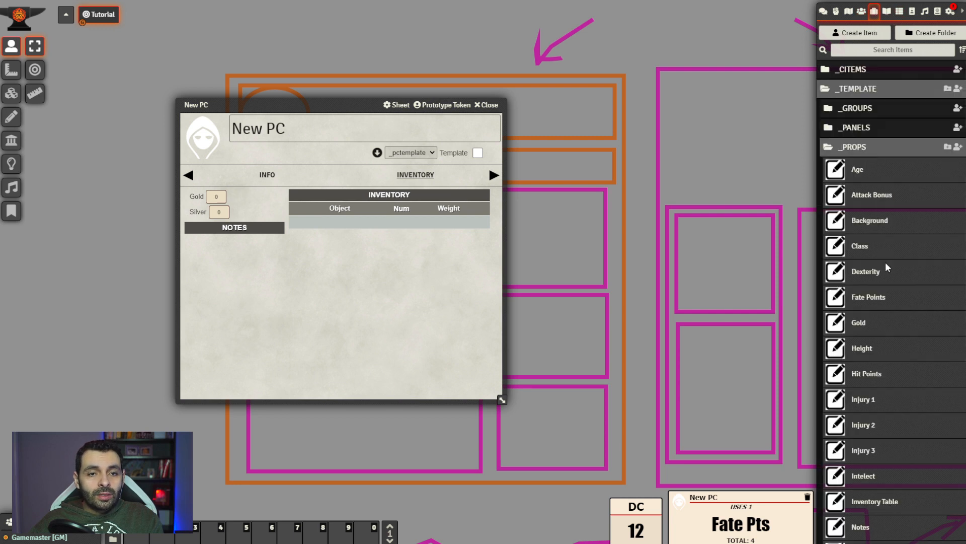
scroll(888, 267, "down", 5)
left_click(876, 297)
left_click_drag(543, 155, 720, 105)
left_click(721, 174)
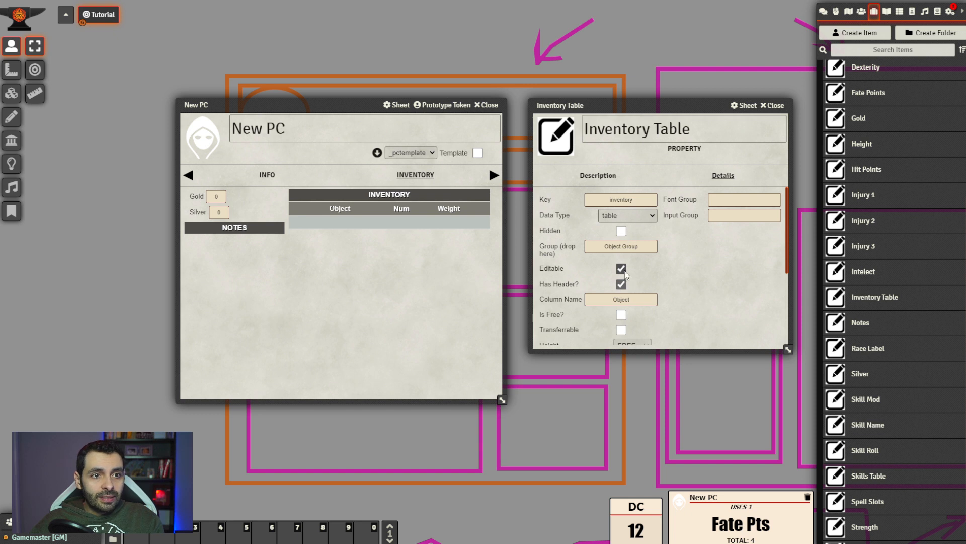
scroll(599, 260, "down", 1)
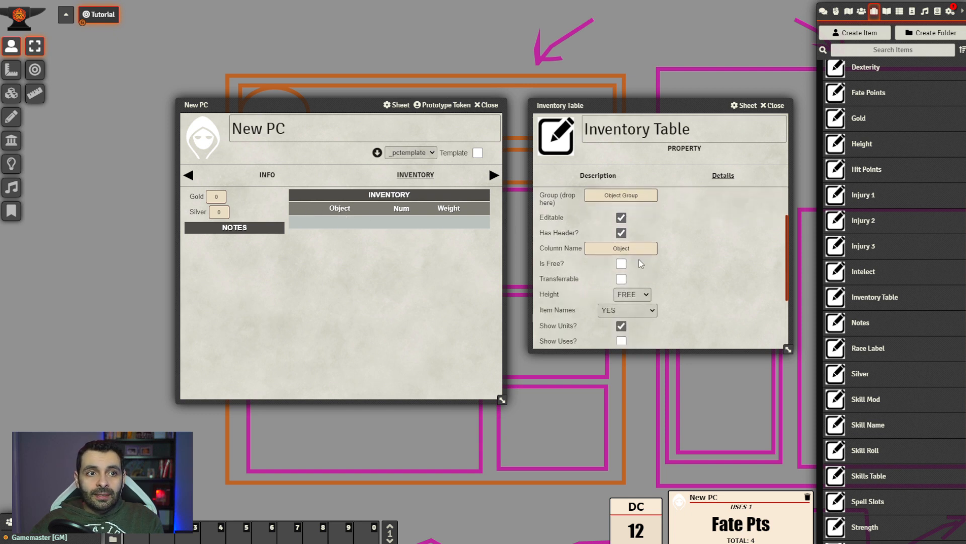
scroll(644, 254, "down", 1)
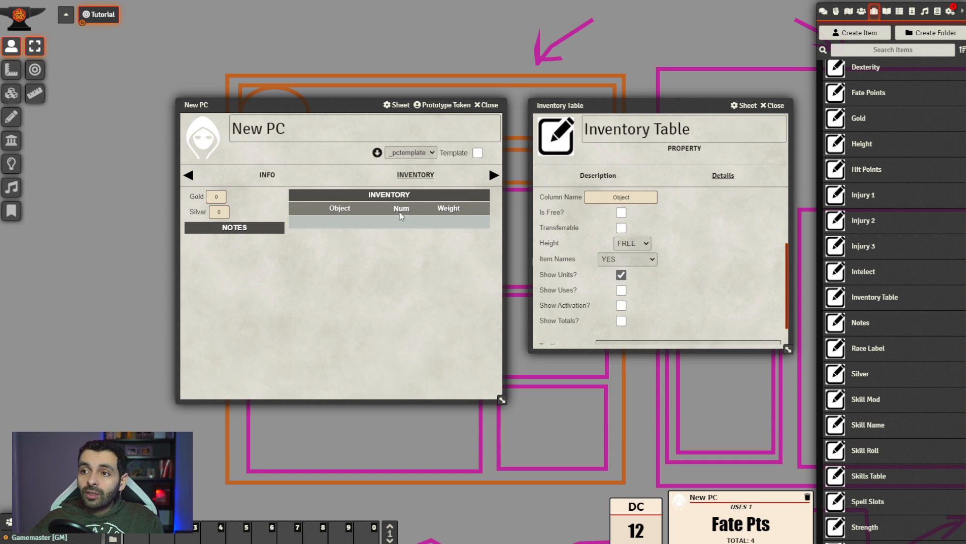
scroll(766, 298, "up", 2)
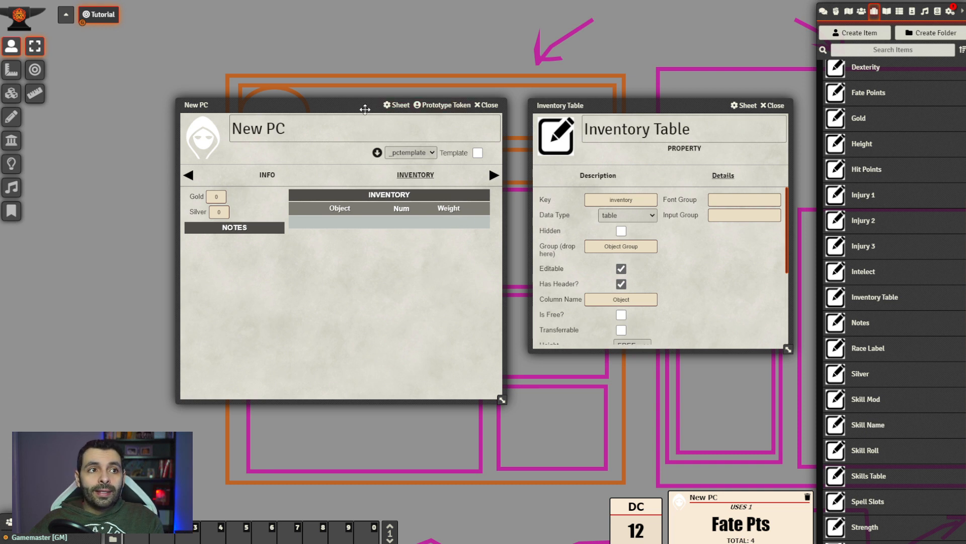
Rearrange the New PC and Inventory Table sheets, collapse the _PROPS folder and expand the _CITEMS folder
left_click_drag(361, 106, 314, 122)
scroll(928, 283, "up", 4)
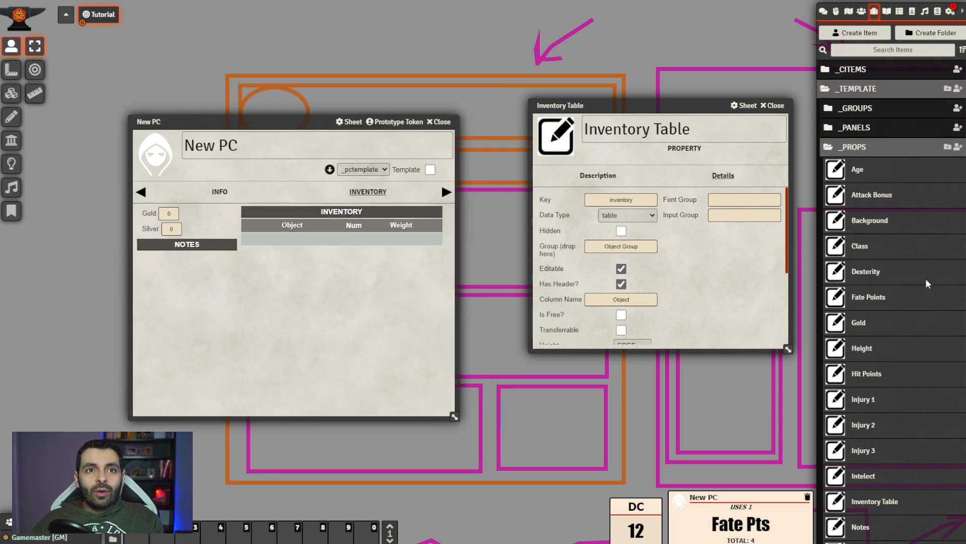
left_click(882, 151)
left_click(877, 71)
left_click_drag(650, 104, 618, 79)
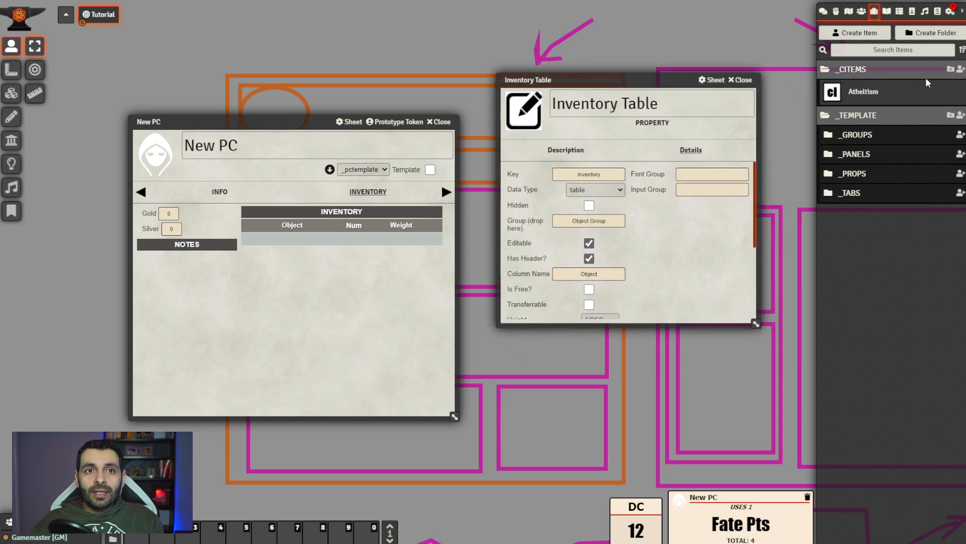
left_click(960, 69)
left_click_drag(760, 72, 727, 348)
left_click(773, 370)
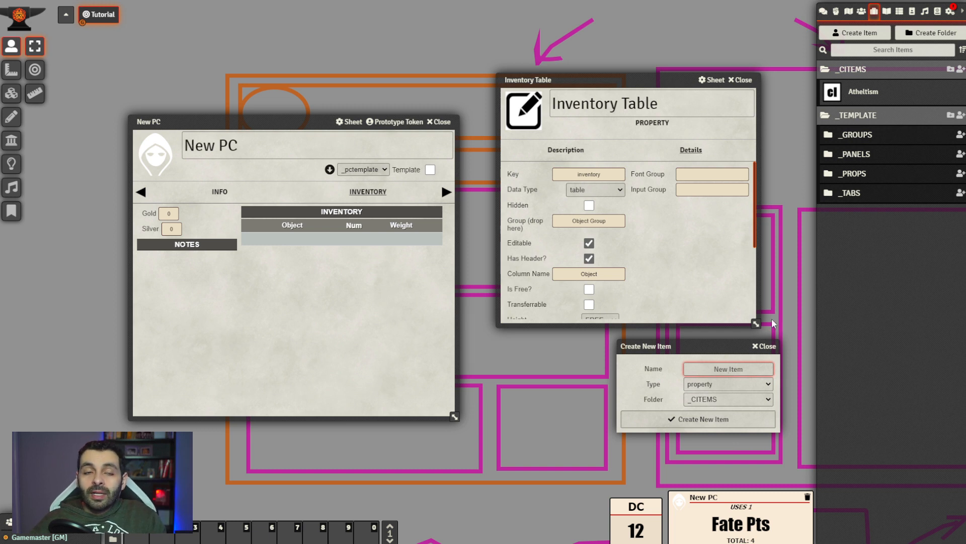
left_click(764, 346)
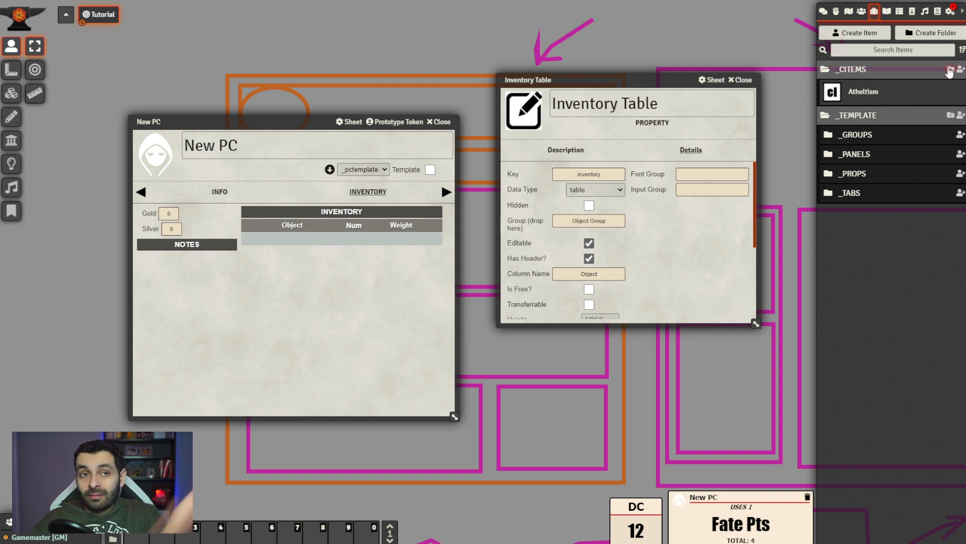
Create a Skills folder inside _CITEMS and move the Atheltism cItem into it
left_click(949, 71)
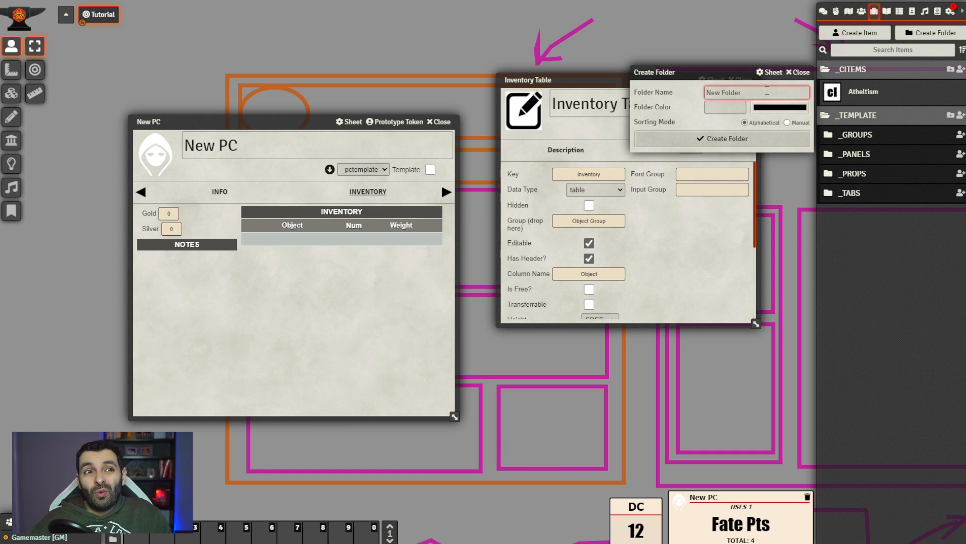
type("Skill")
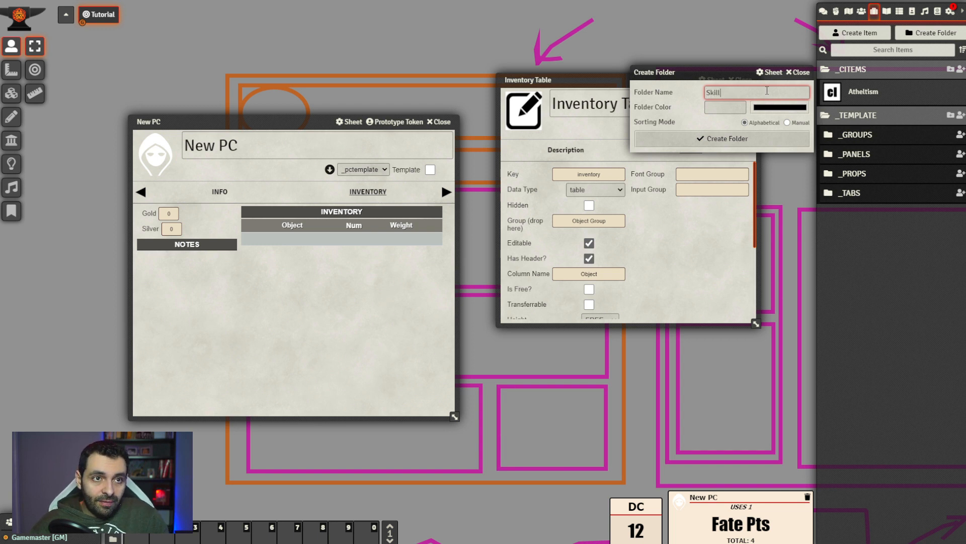
type("s")
key("Return")
left_click_drag(859, 113, 873, 97)
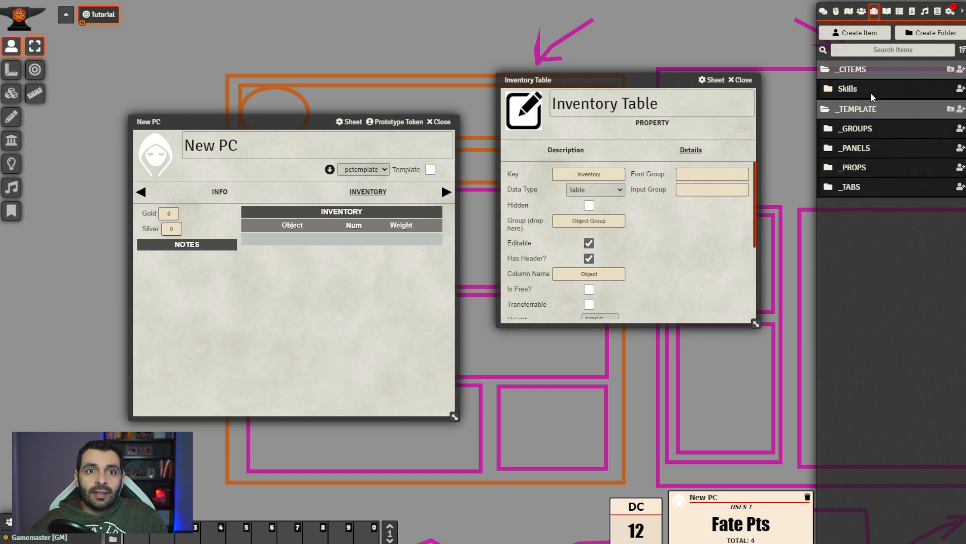
left_click(857, 94)
left_click(904, 88)
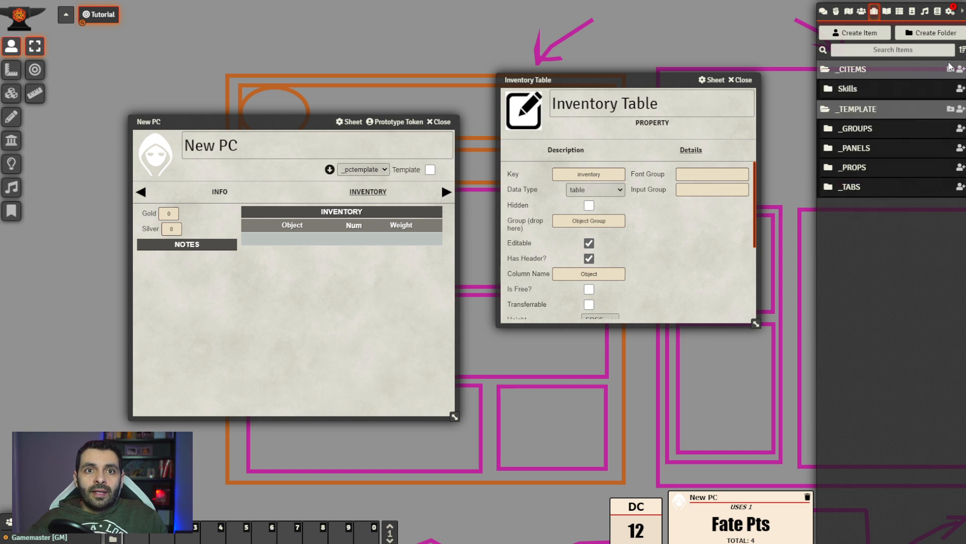
Create a Gear folder inside _CITEMS and check the contents of the Skills folder
left_click(950, 69)
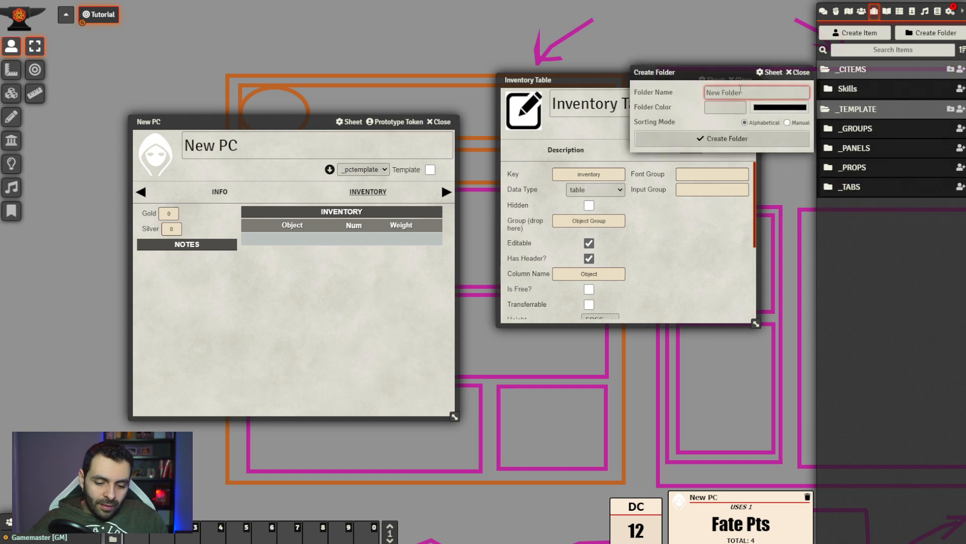
type("Gear")
key("Return")
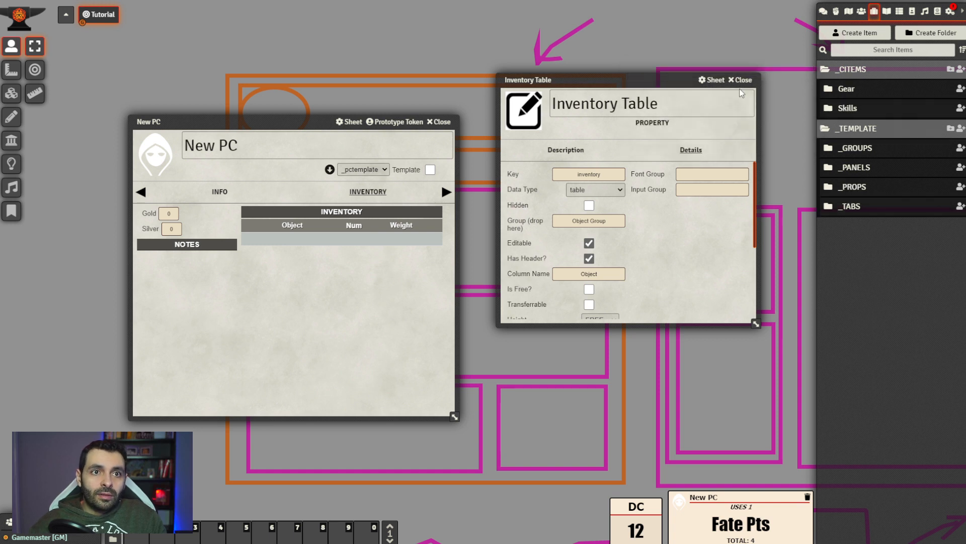
left_click(883, 112)
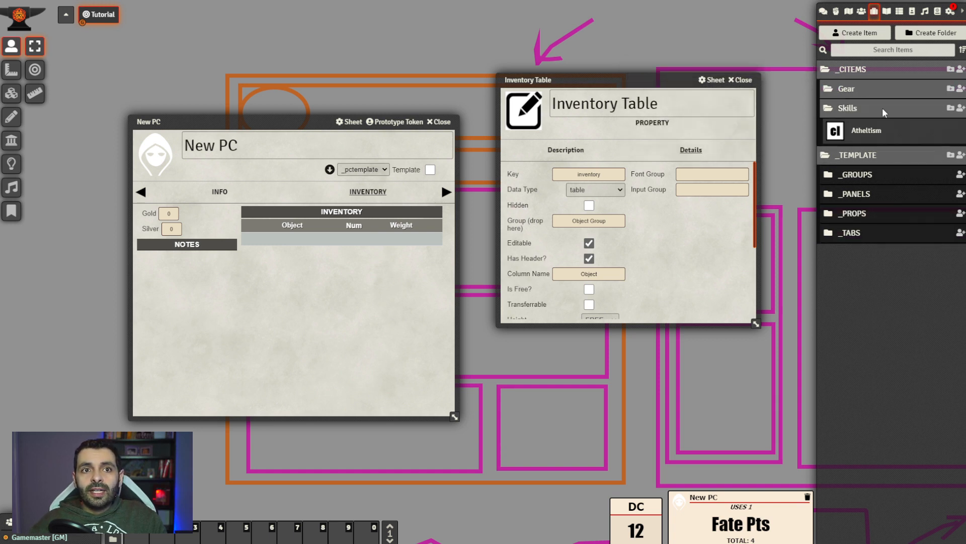
left_click(882, 112)
Create a cItem named Torch in the Gear folder and move its sheet clear of the New PC sheet
left_click(961, 89)
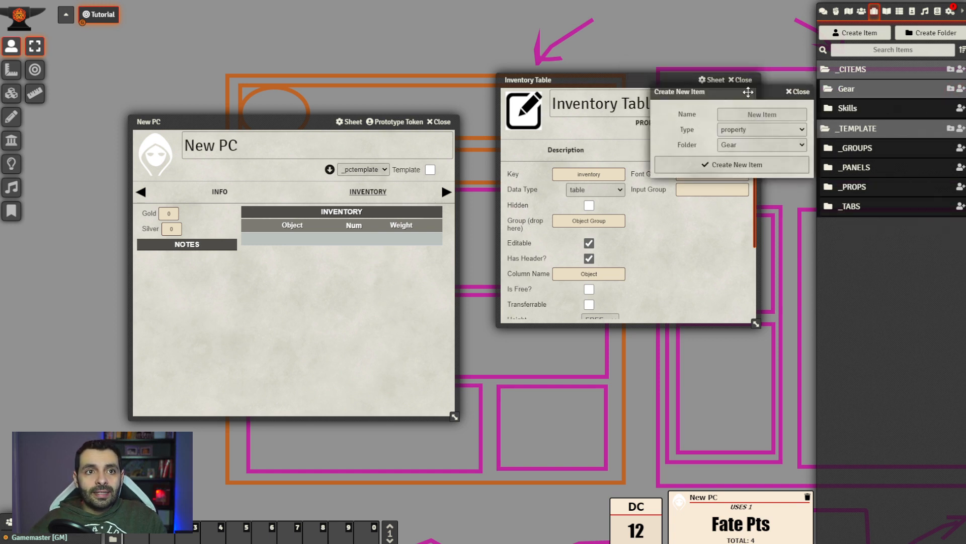
left_click_drag(748, 87, 704, 357)
left_click(704, 380)
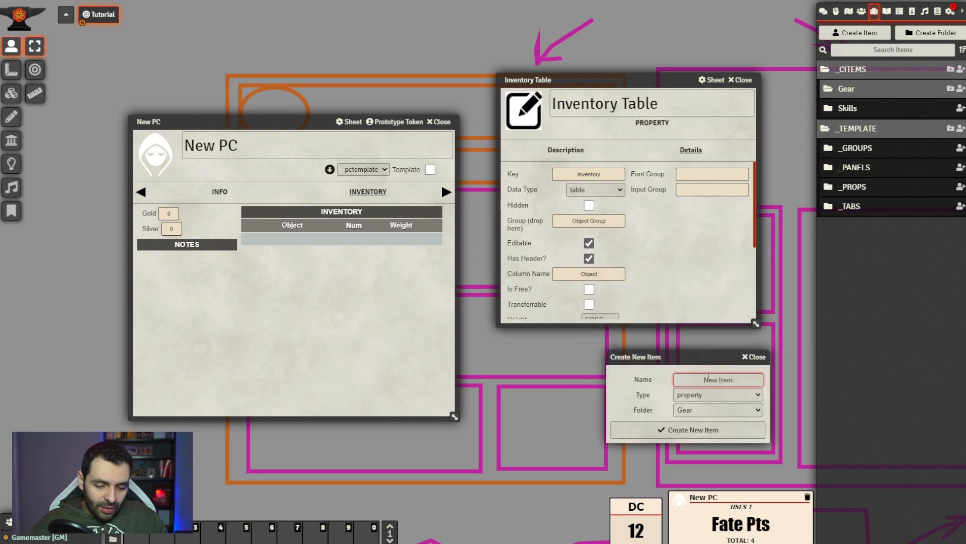
type("Torch")
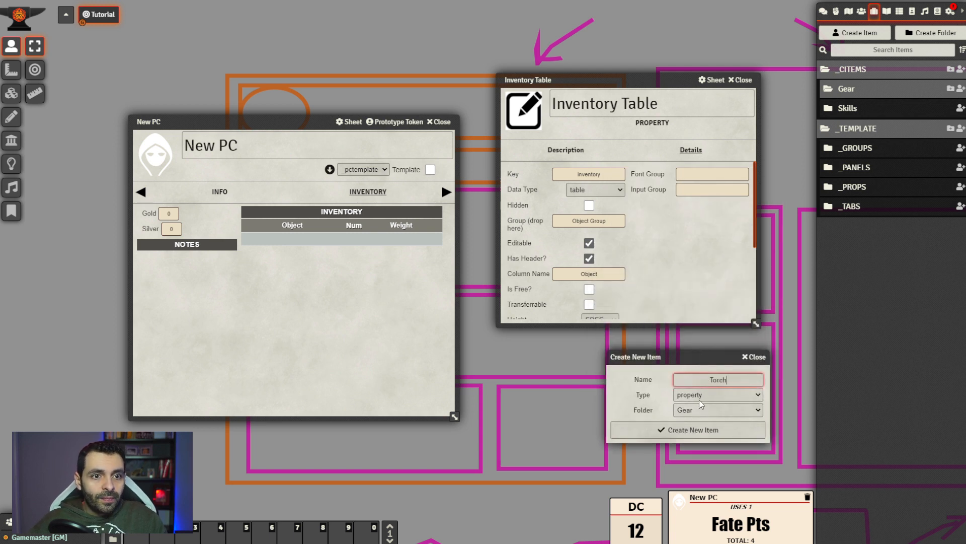
key("Tab")
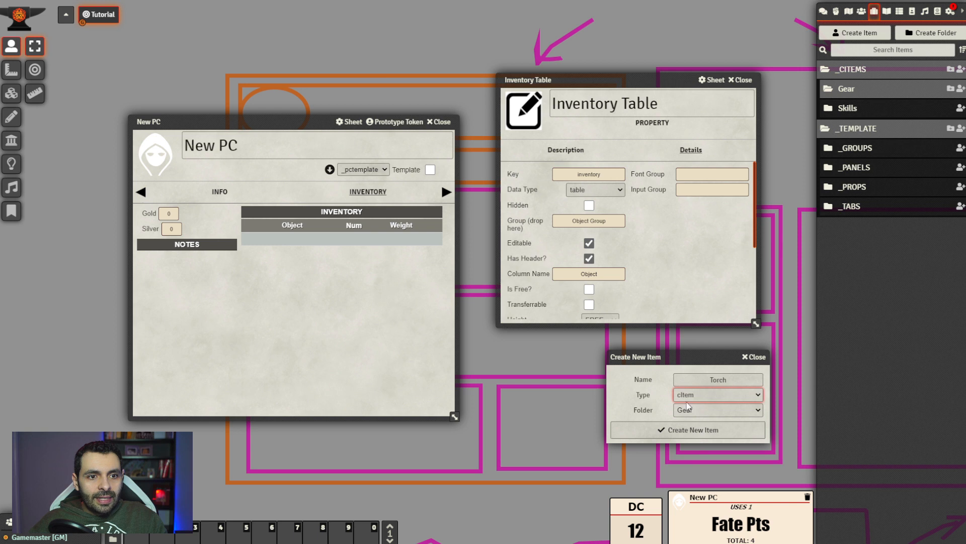
left_click(700, 430)
left_click_drag(478, 155, 646, 206)
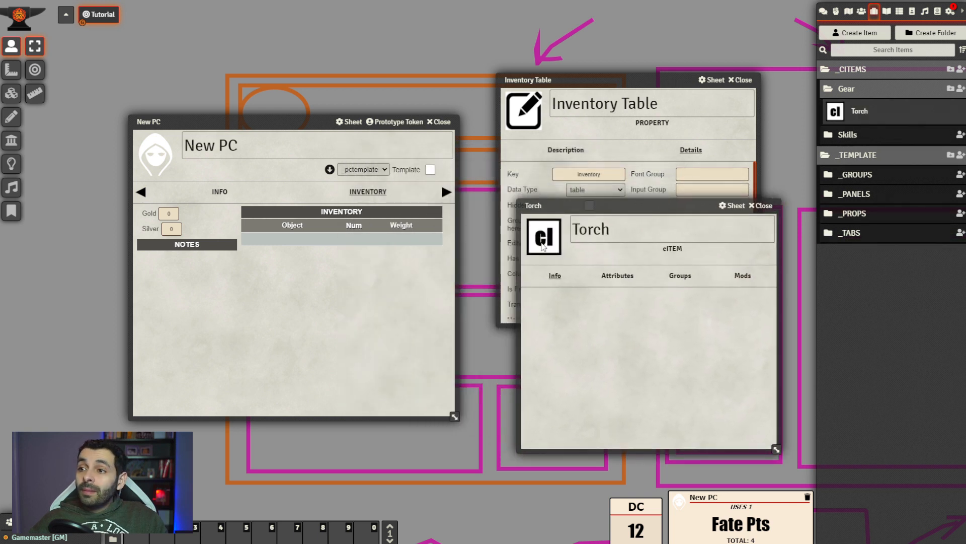
Browse images for the Torch cItem in the core icons folder, displaying them as tiles and filtering by "to"
left_click(542, 247)
left_click(717, 245)
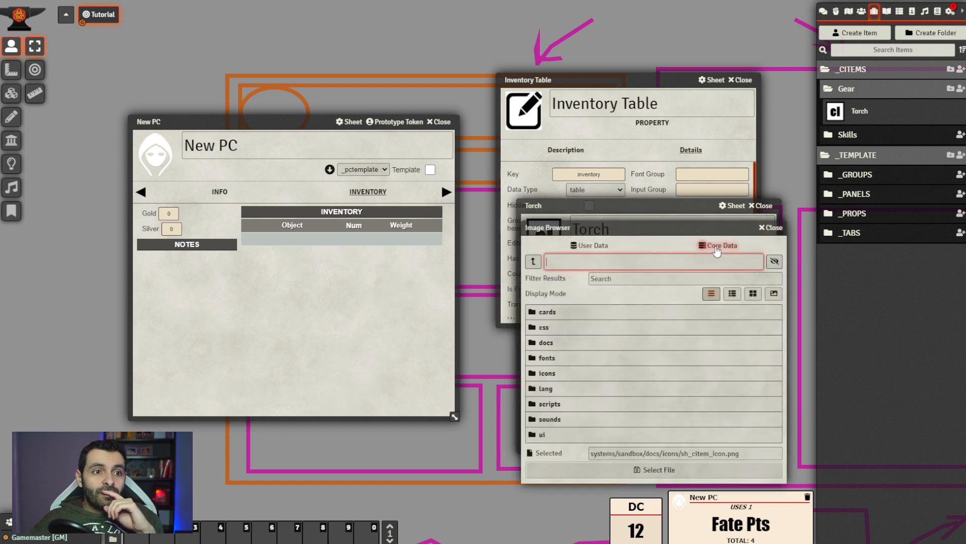
left_click_drag(612, 229, 431, 242)
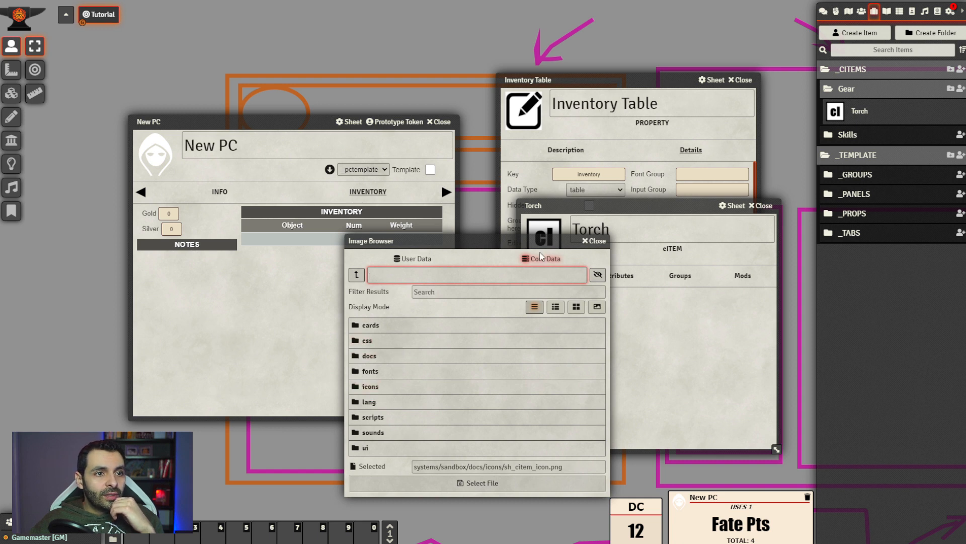
left_click(374, 392)
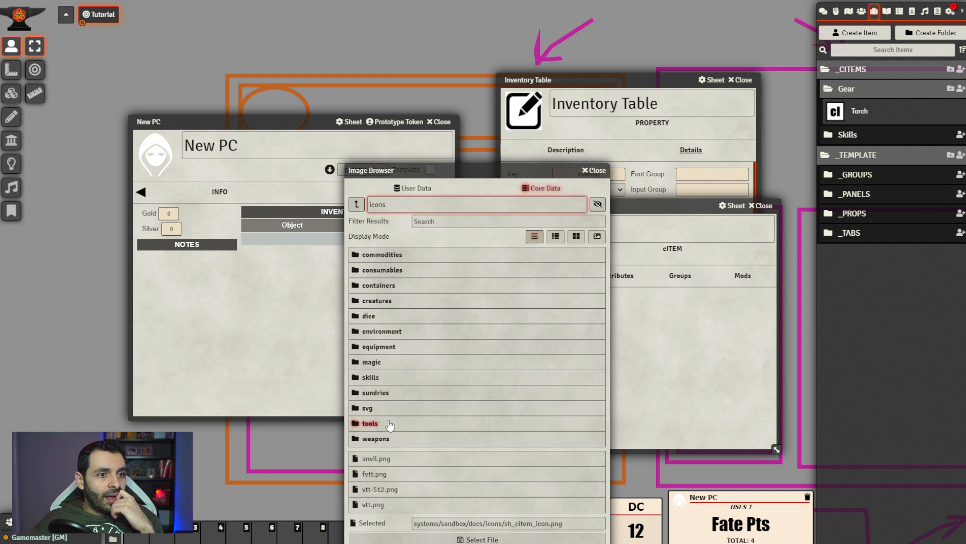
left_click(394, 272)
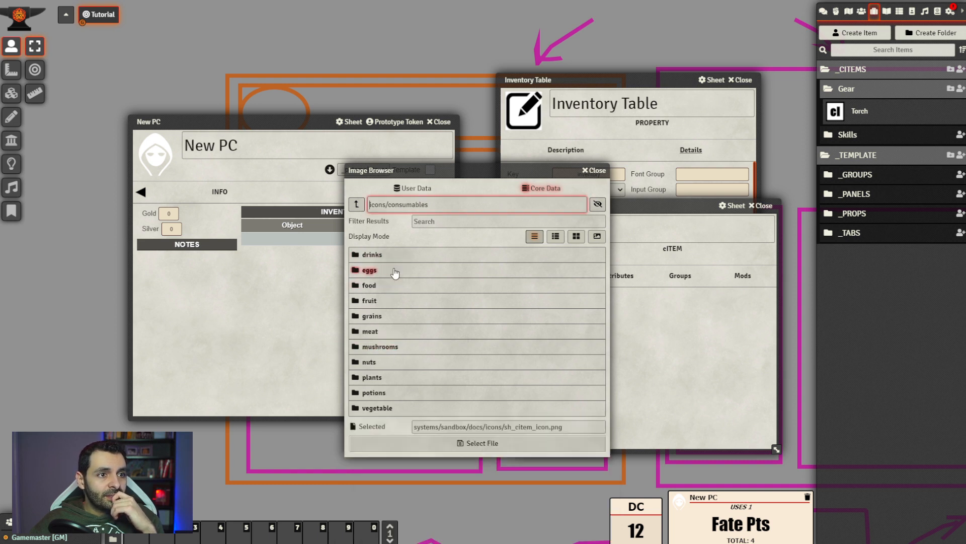
left_click(576, 239)
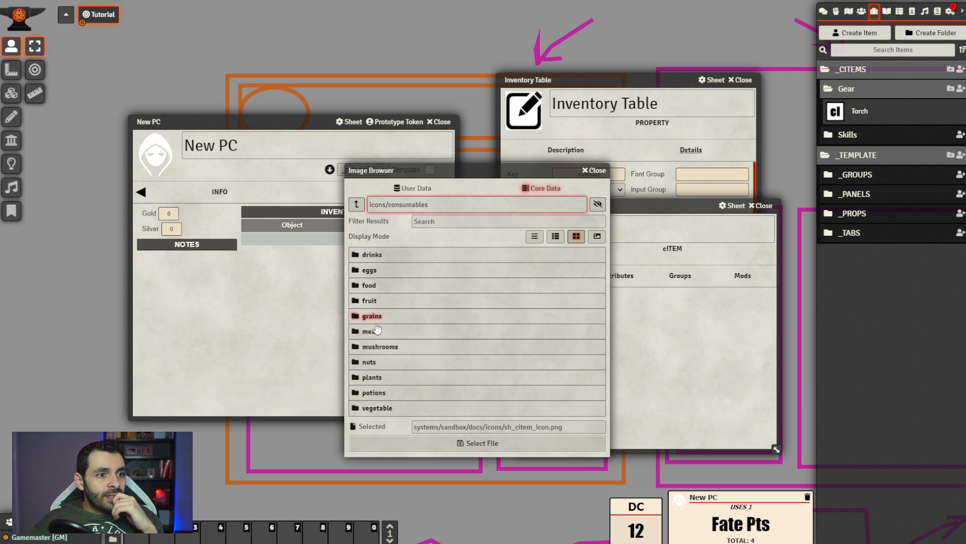
left_click(357, 204)
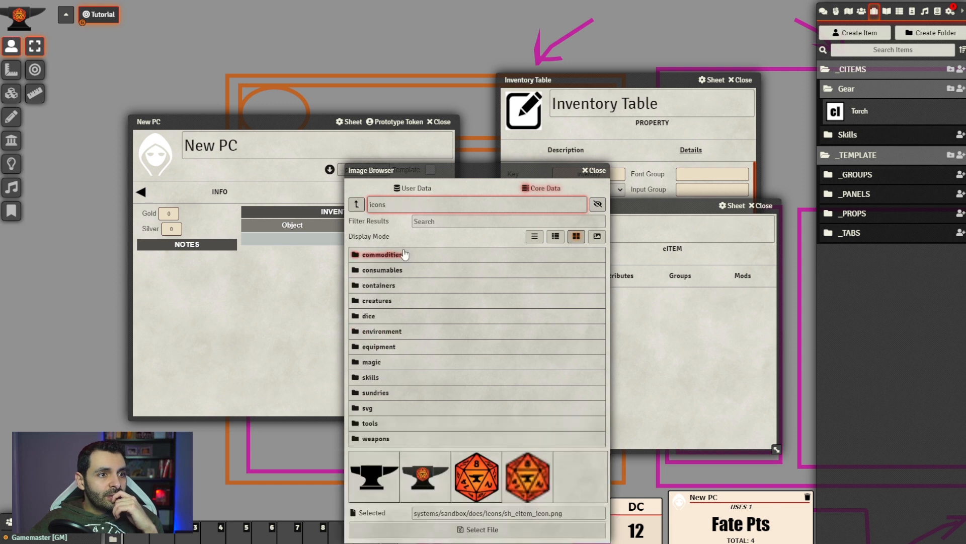
left_click(447, 222)
type("t")
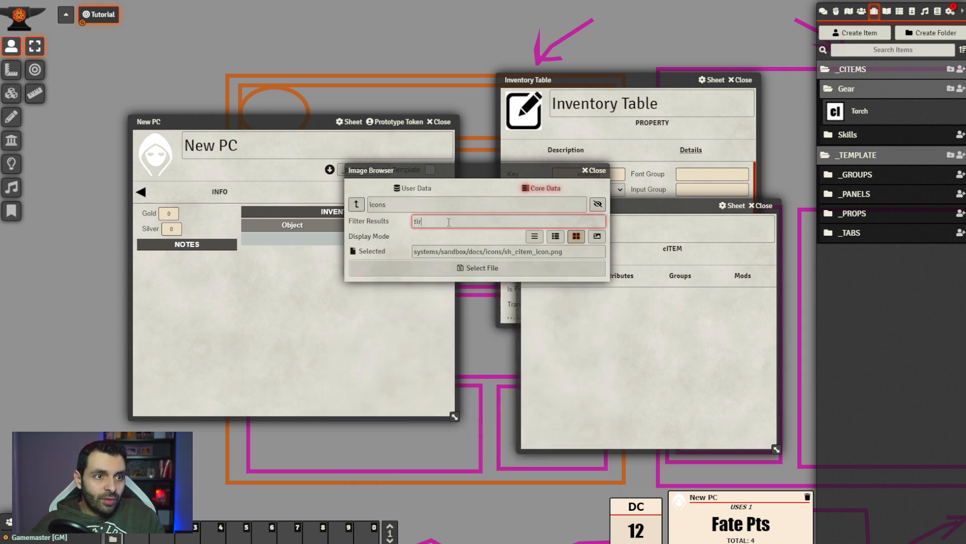
type("o")
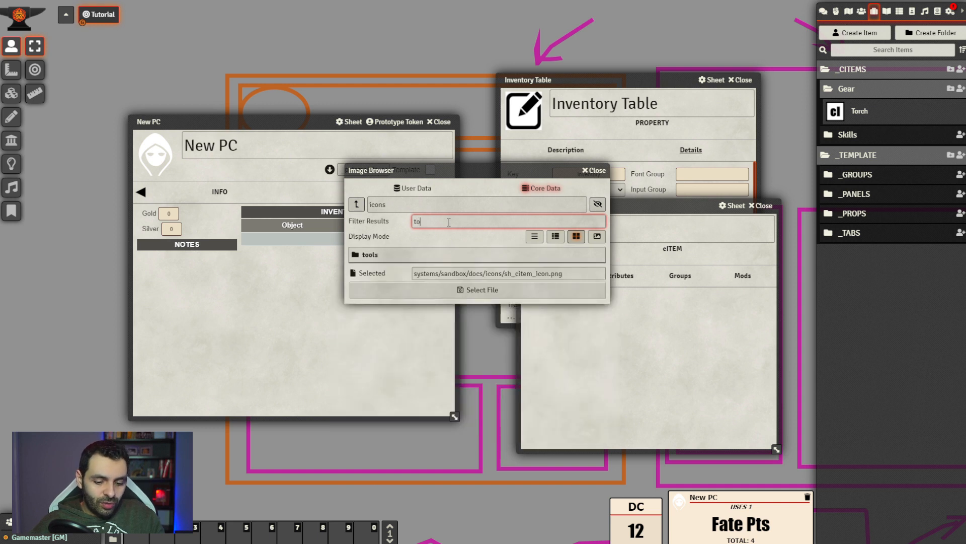
key("BackSpace")
key("BackSpace")
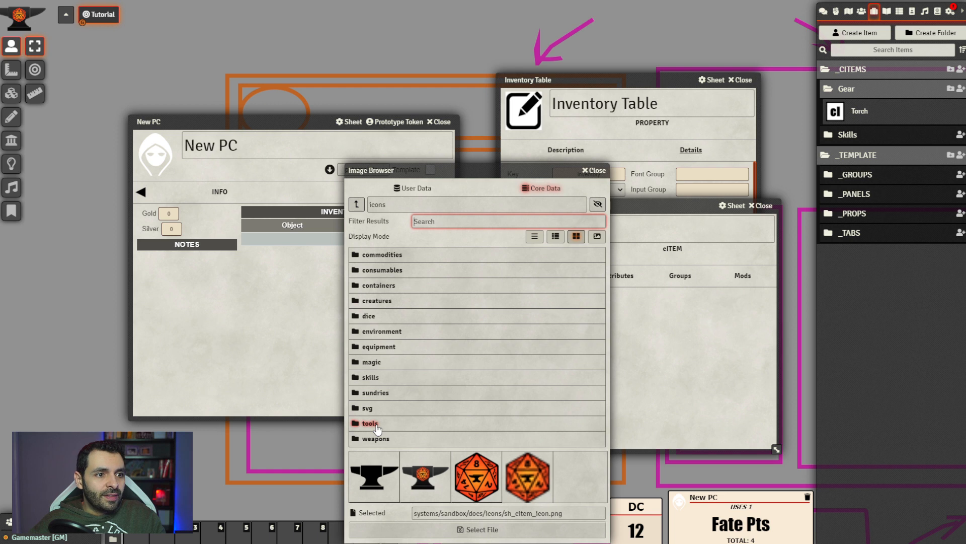
Look through the core tools, equipment, commodities and consumables icon folders for a torch image
left_click(378, 427)
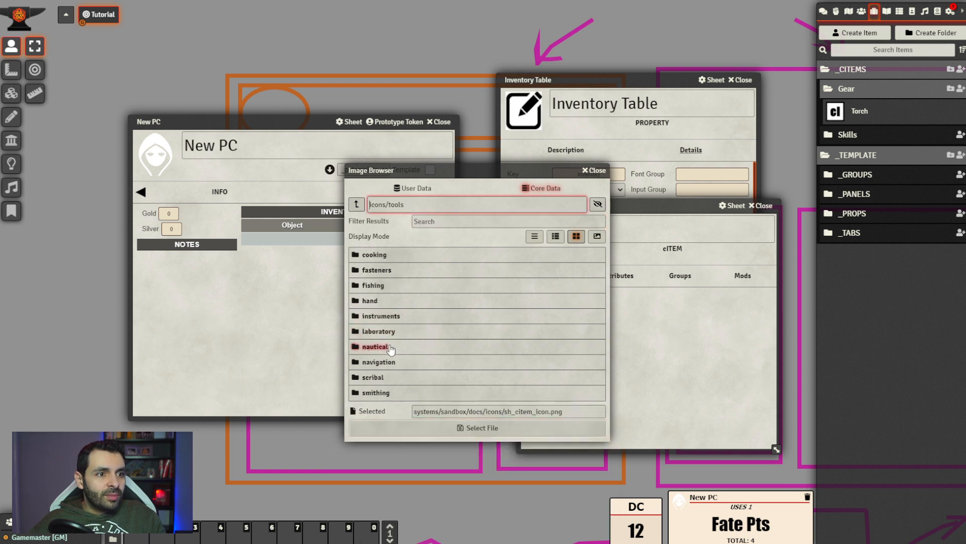
left_click(392, 317)
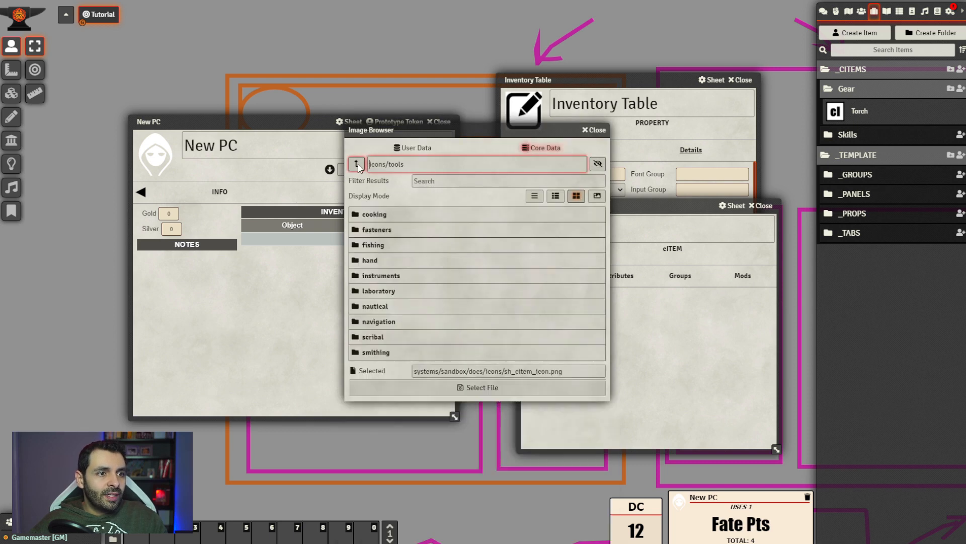
left_click(371, 261)
scroll(483, 278, "down", 2)
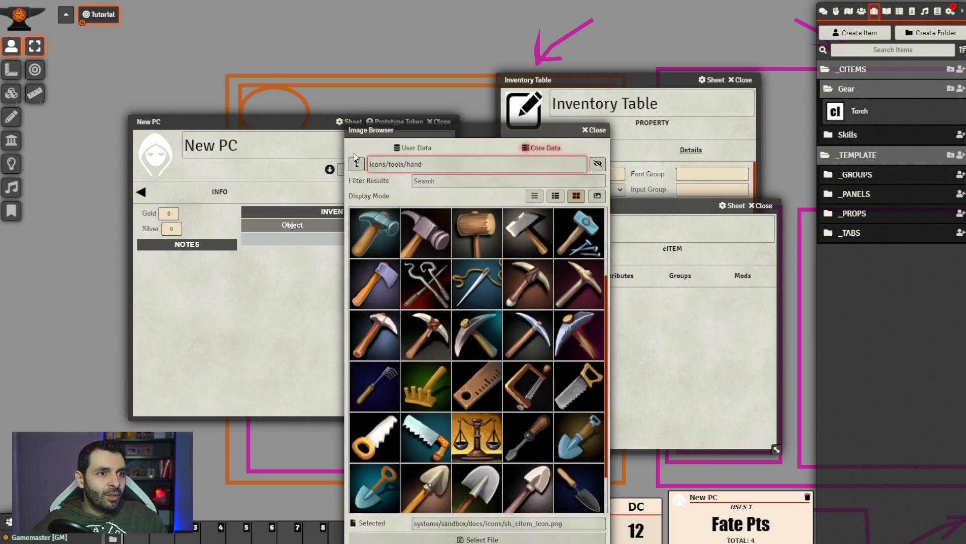
left_click(357, 163)
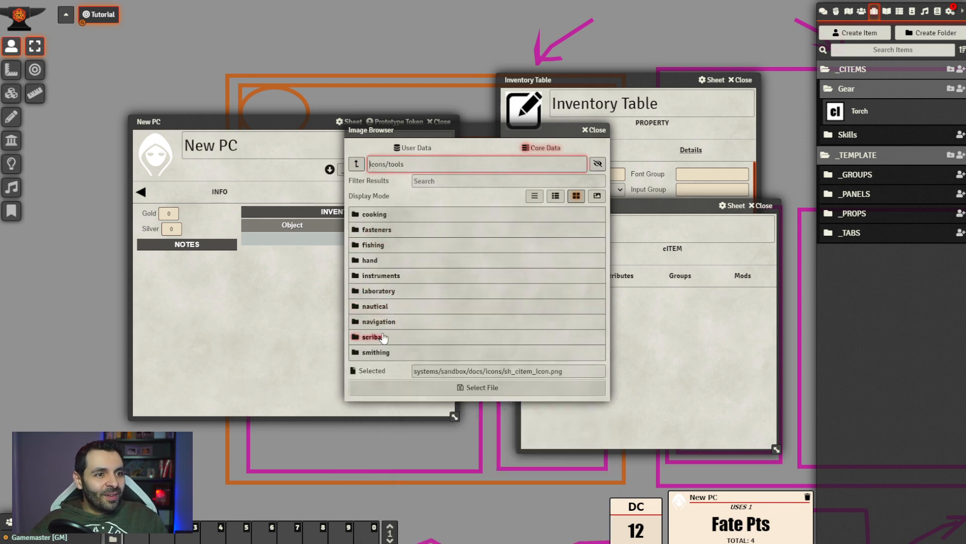
left_click(357, 164)
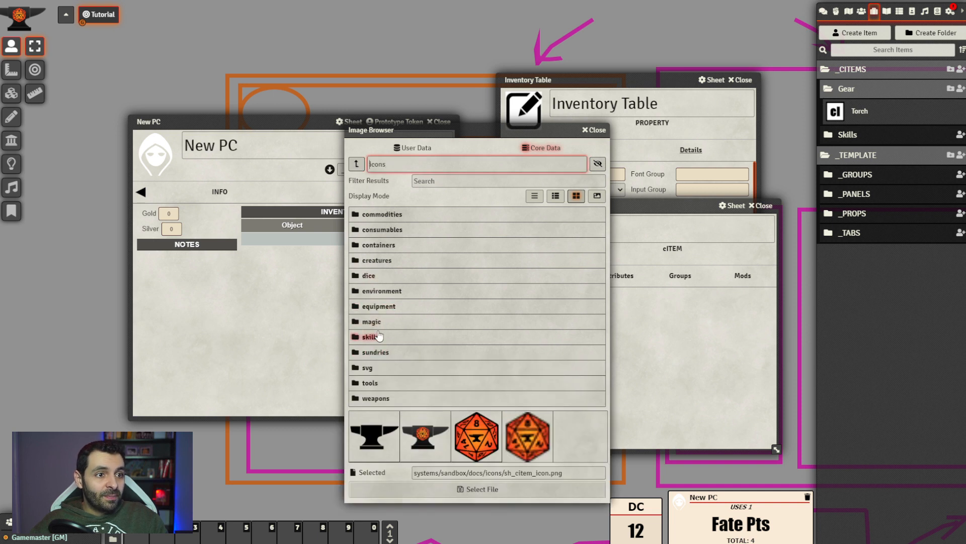
left_click(382, 307)
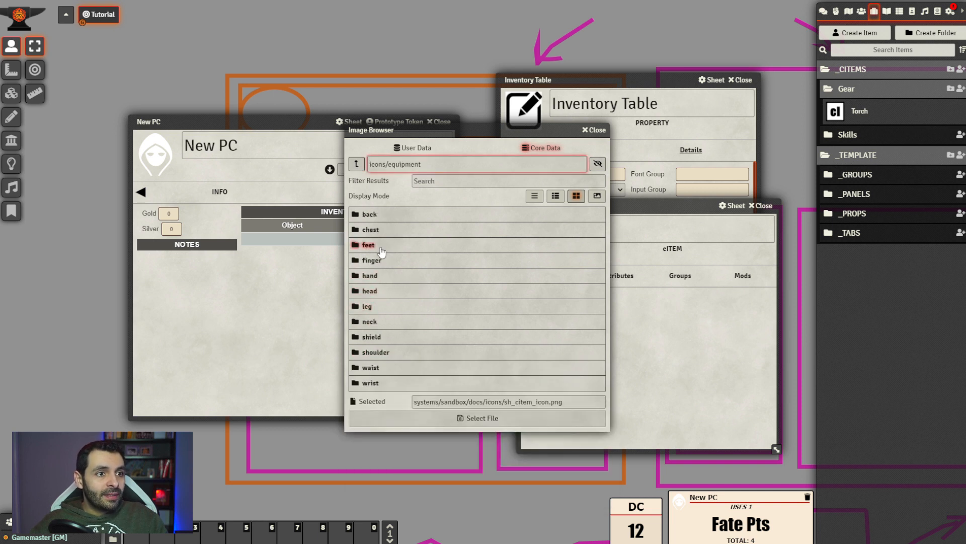
left_click(357, 164)
left_click(384, 217)
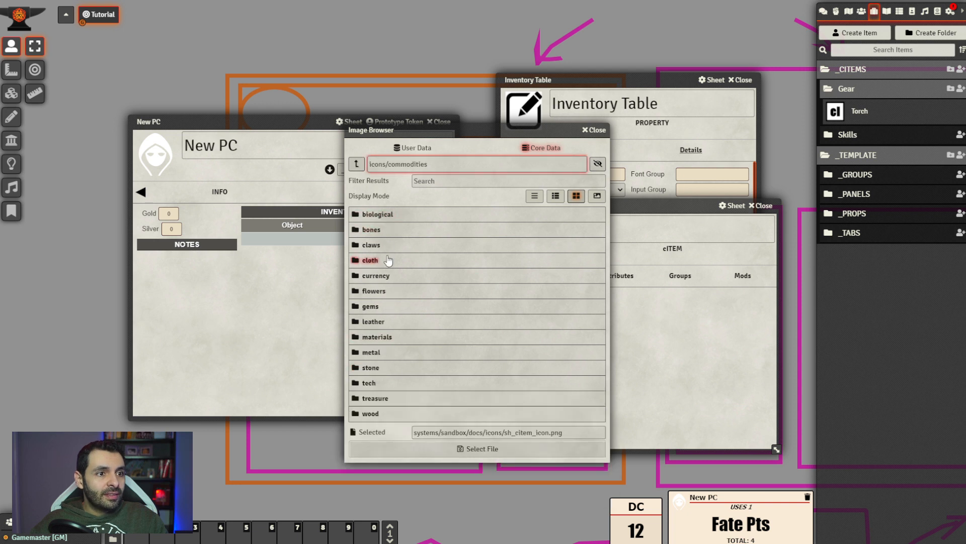
left_click(359, 166)
left_click(382, 229)
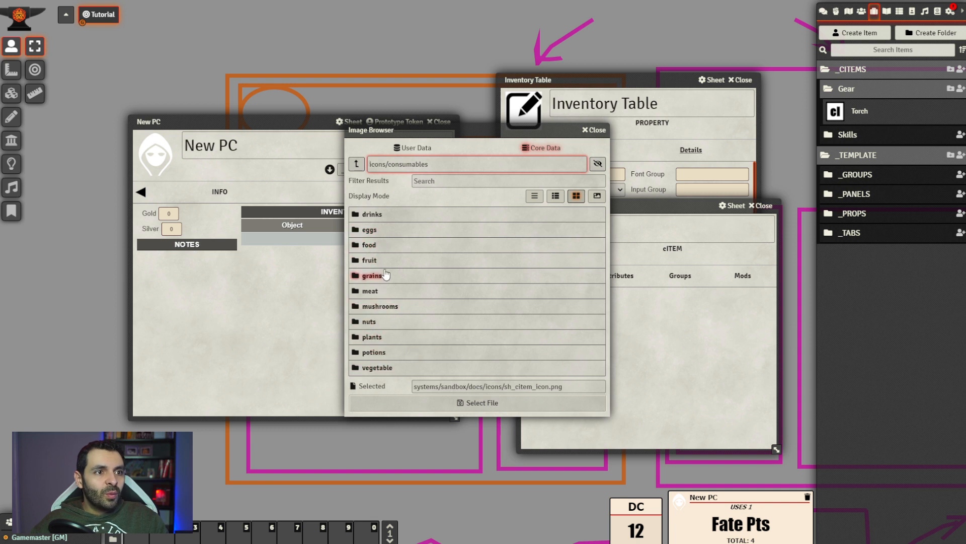
double_click(356, 164)
Set the Torch cItem's image to the burning torch icon from the user data folder img/06_Icons
left_click(357, 164)
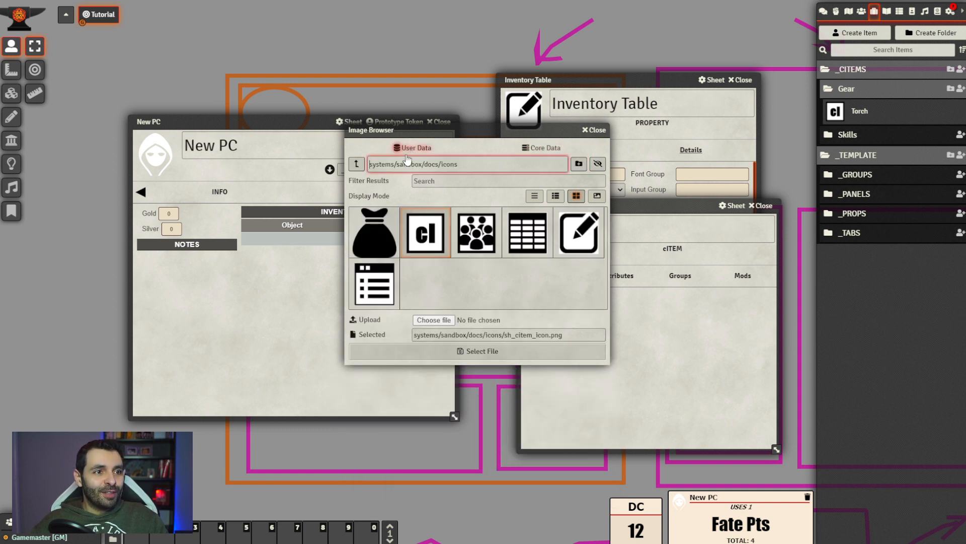
left_click(357, 164)
left_click(357, 164)
double_click(356, 165)
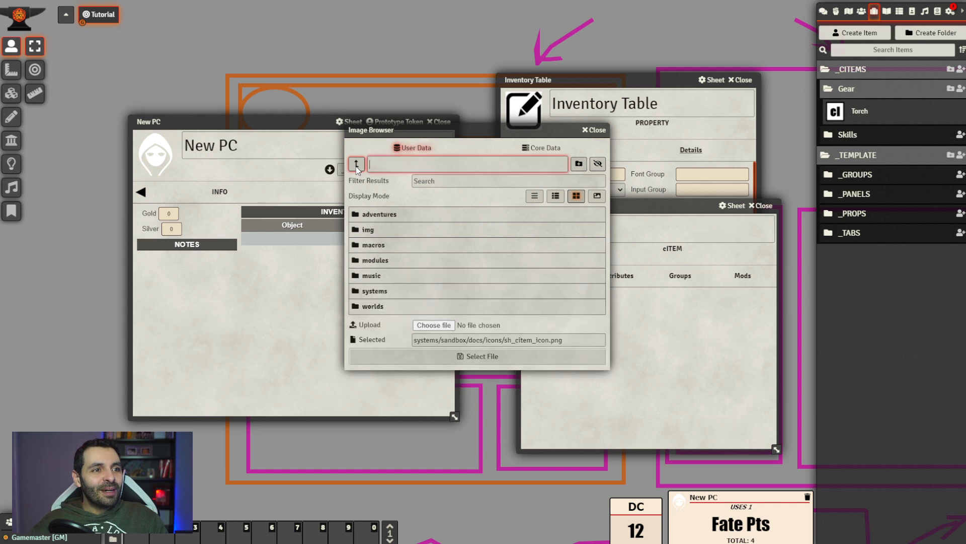
left_click(367, 229)
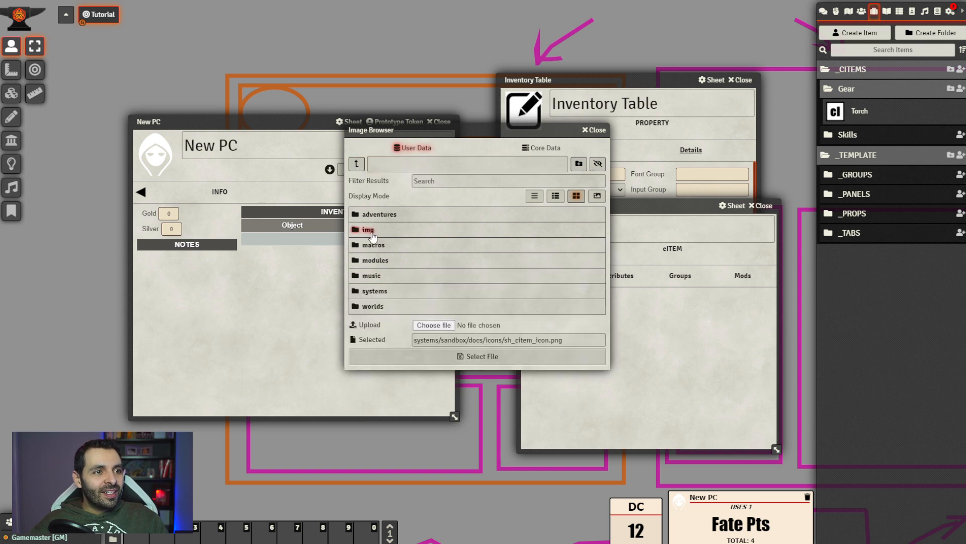
left_click(387, 290)
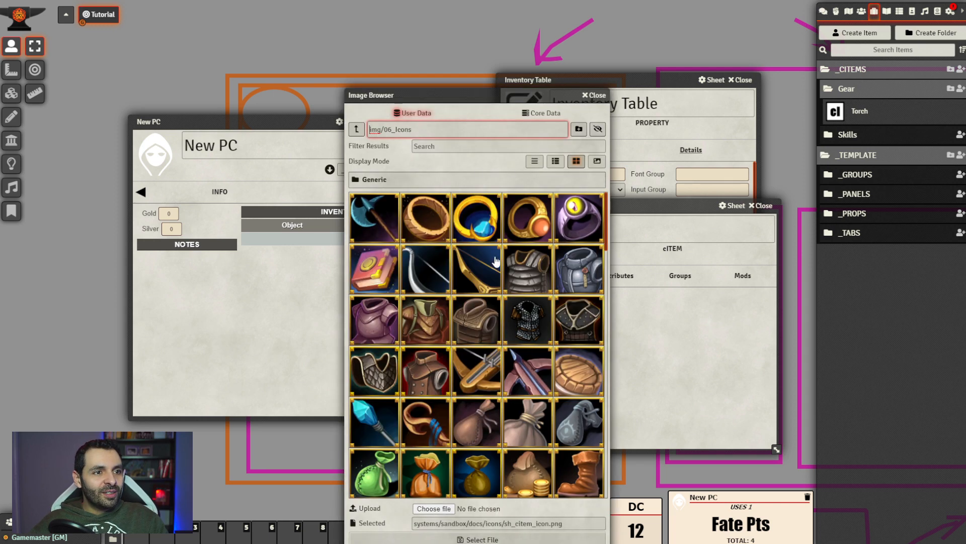
scroll(550, 301, "down", 10)
scroll(550, 300, "down", 15)
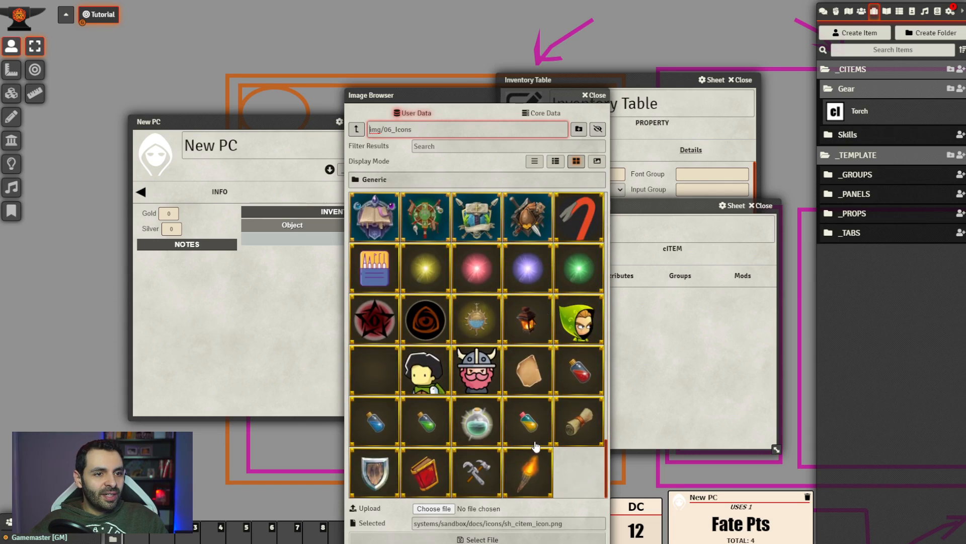
left_click(529, 473)
left_click(478, 539)
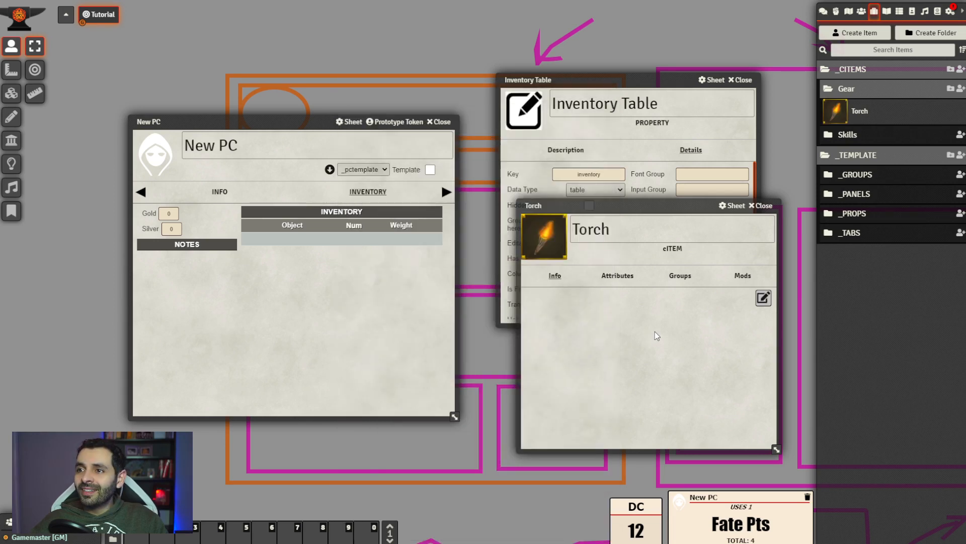
Write "Torches last 1 hour..." as the Torch cItem's description, save it, and move the Torch sheet aside
left_click_drag(649, 205, 467, 256)
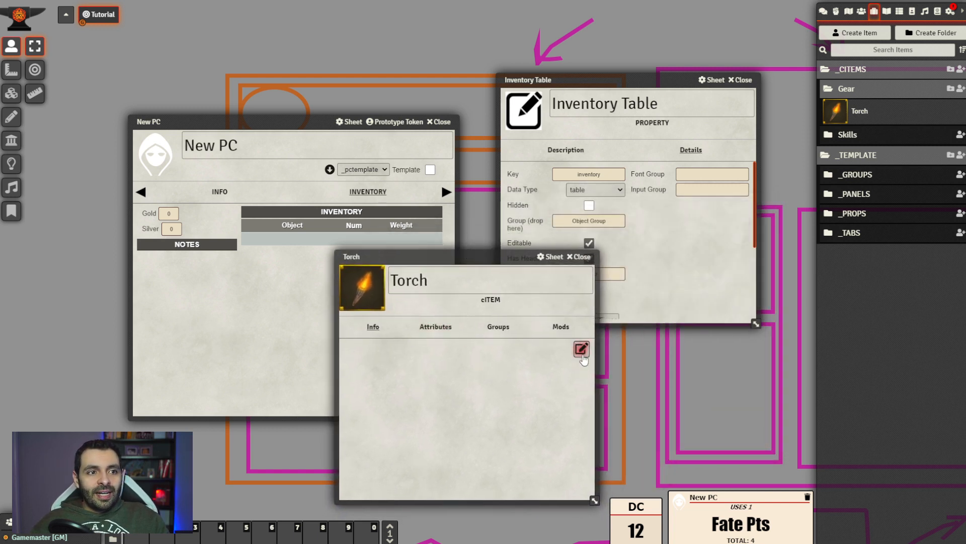
left_click(581, 348)
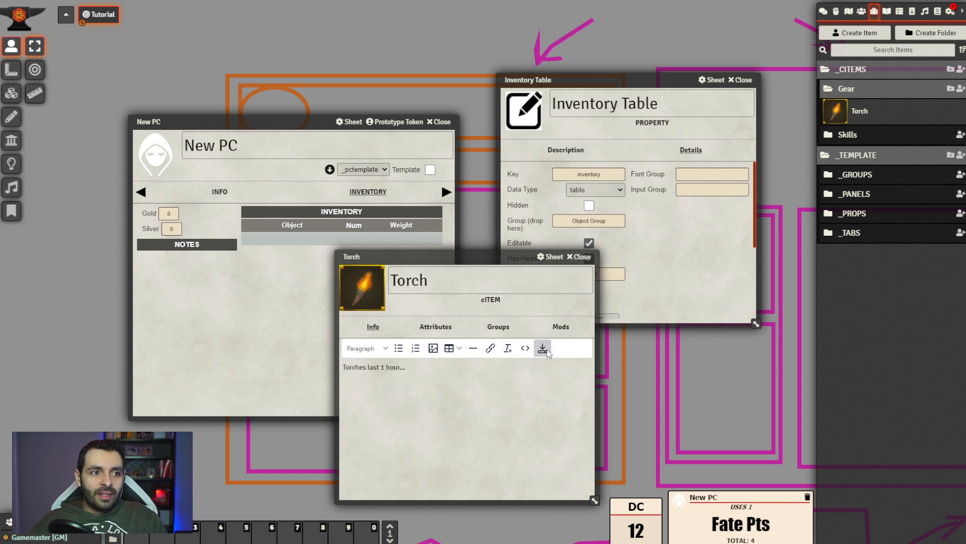
left_click(542, 347)
left_click_drag(433, 257, 595, 230)
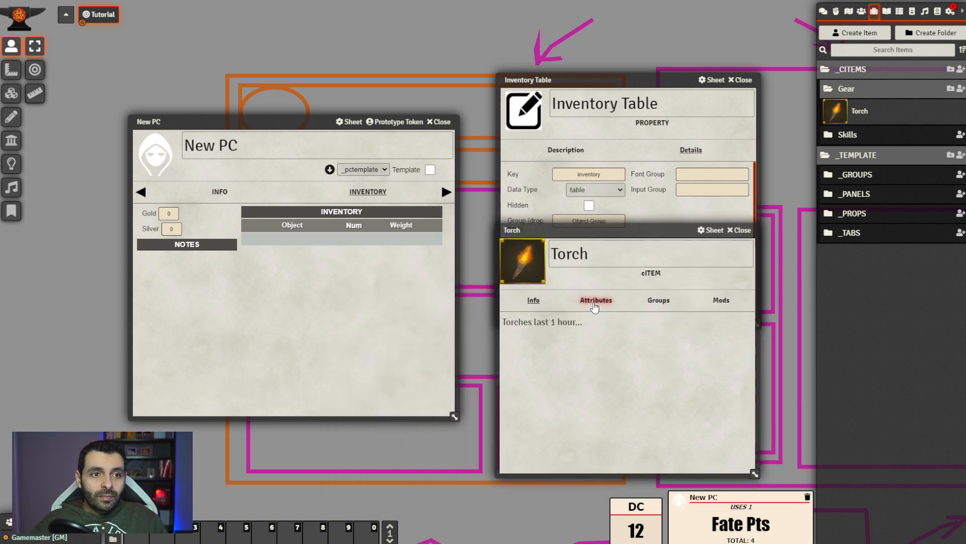
left_click_drag(624, 235, 647, 243)
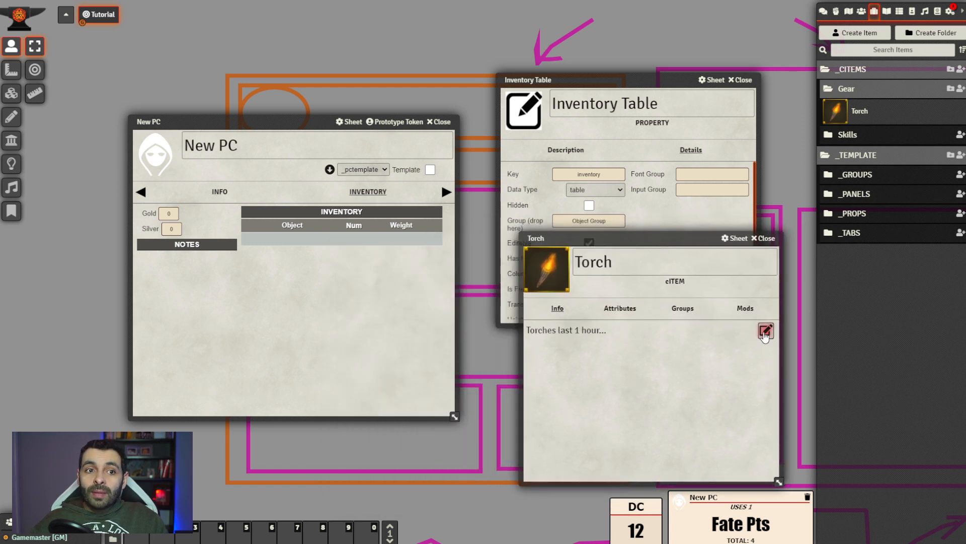
Insert a link to the Atheltism cItem from the Skills folder below the Torch description's text and save it
left_click(765, 332)
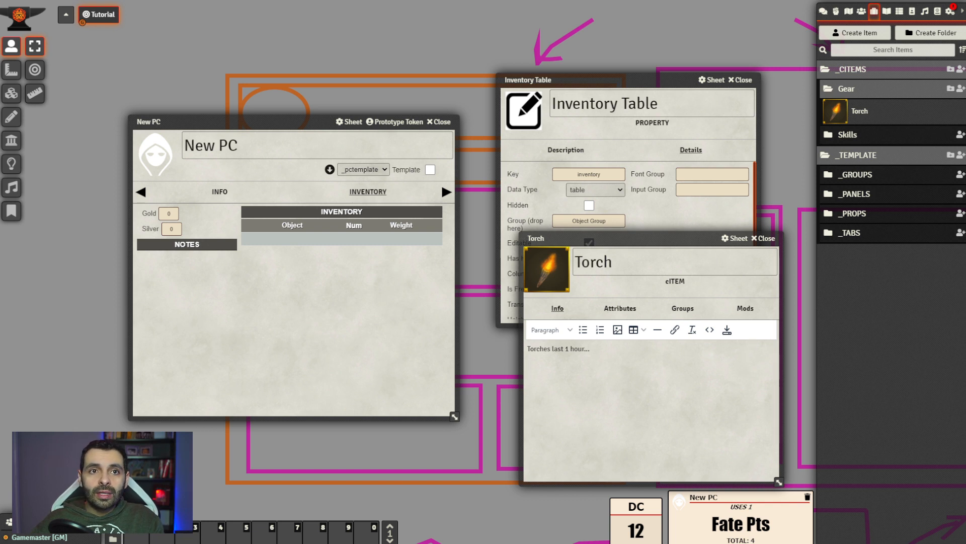
left_click(895, 142)
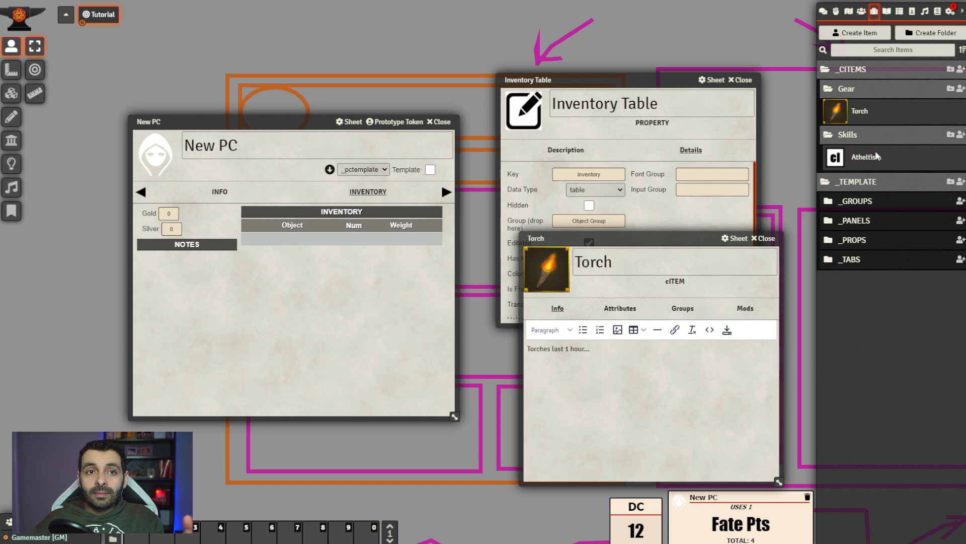
left_click_drag(870, 160, 577, 401)
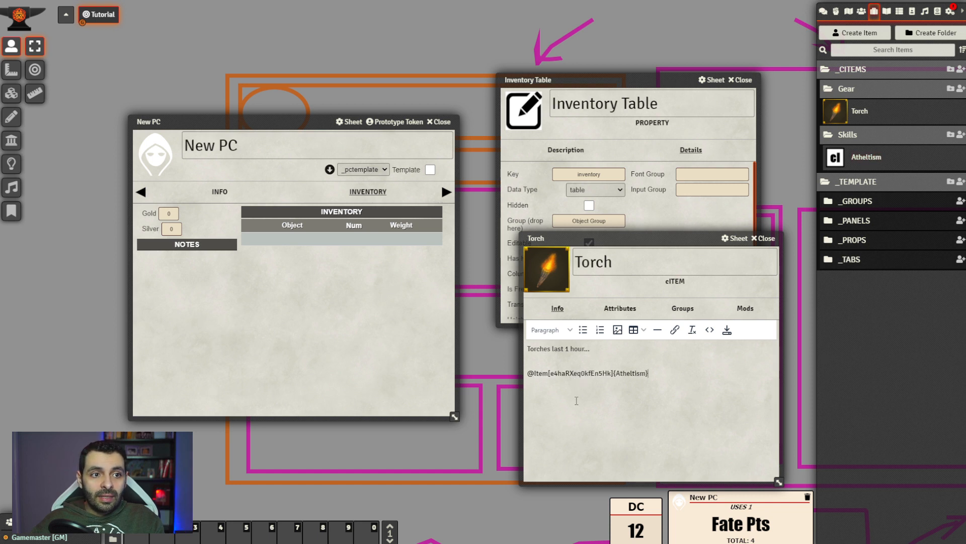
left_click(727, 330)
left_click_drag(619, 237, 539, 262)
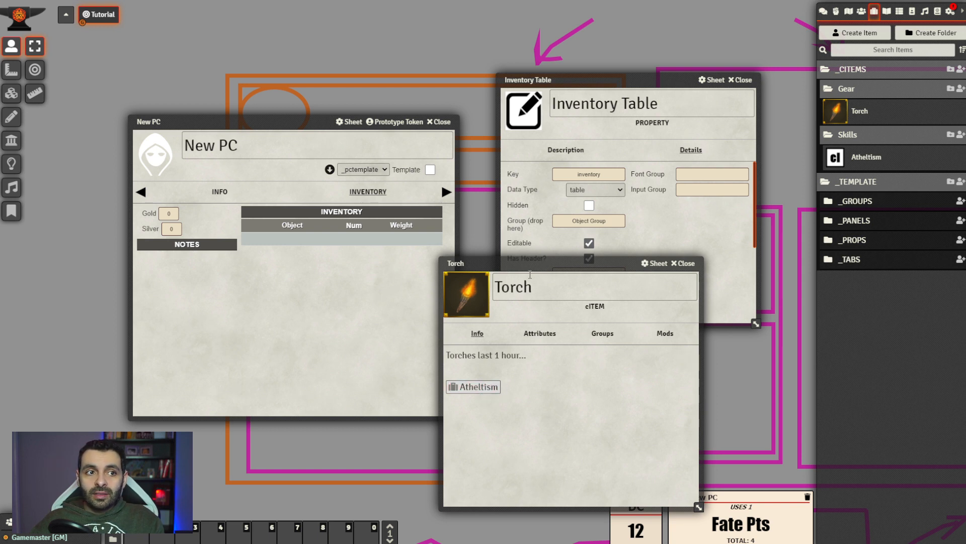
left_click_drag(529, 265, 432, 257)
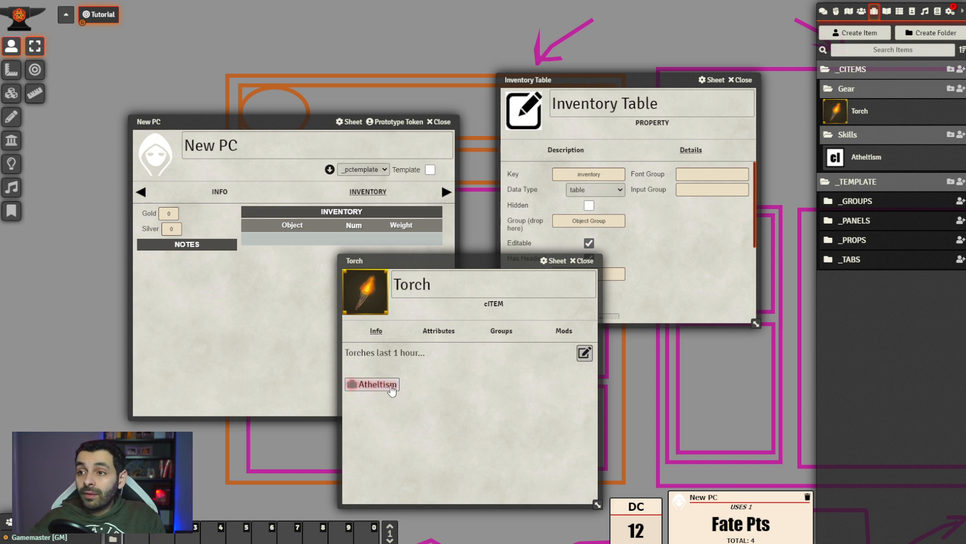
Open the Atheltism cItem through its link in the Torch description to inspect it, and close its sheet
left_click(391, 388)
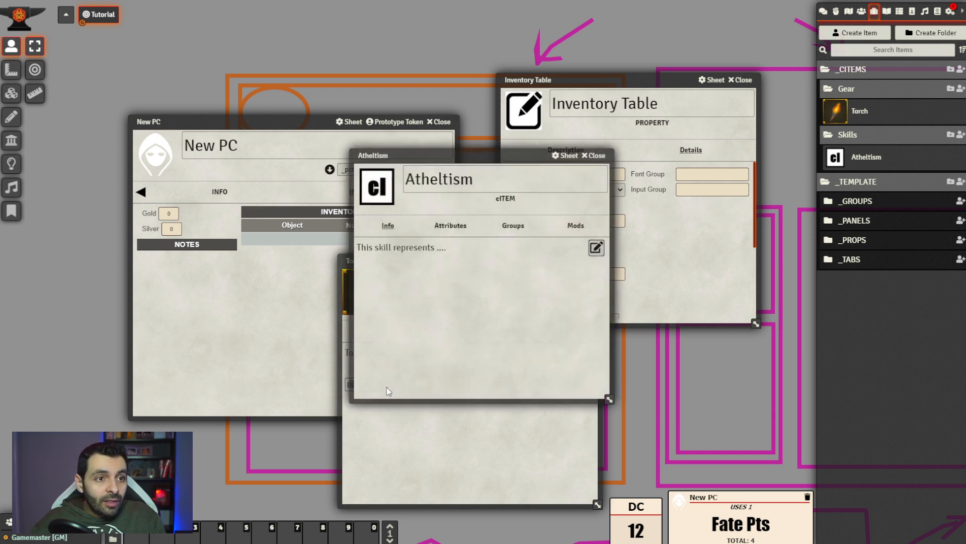
left_click_drag(465, 150, 616, 213)
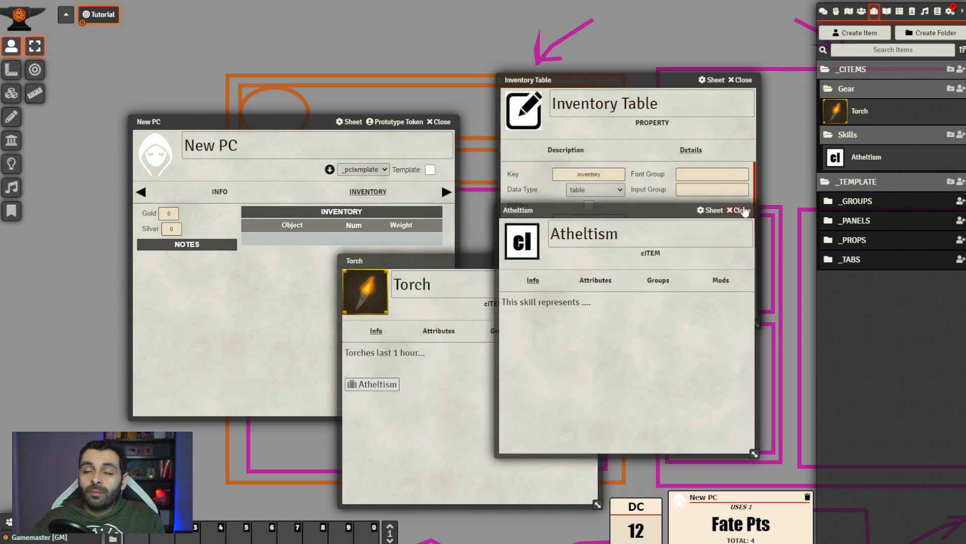
left_click(745, 210)
left_click_drag(478, 261, 516, 253)
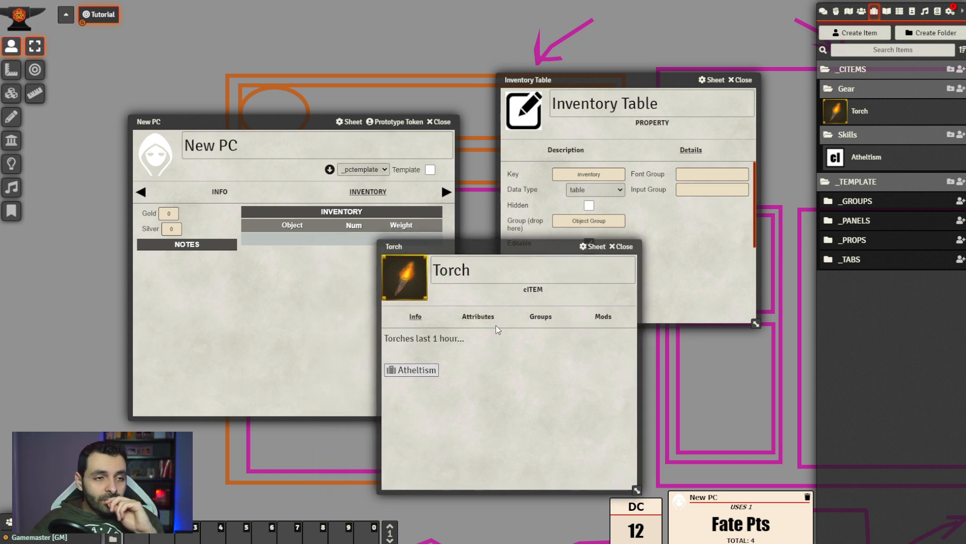
Assign the Object Group from the _GROUPS folder to the Torch cItem
left_click(539, 317)
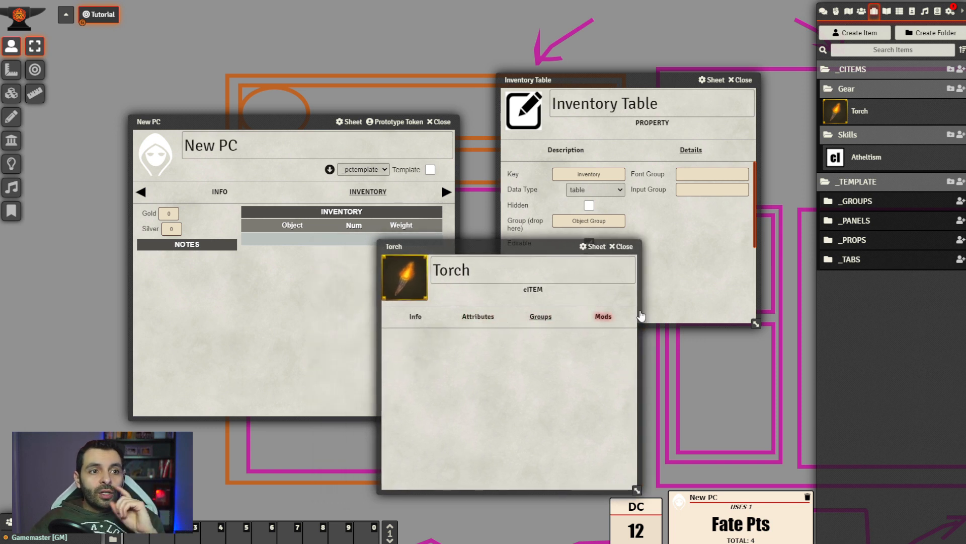
left_click(893, 207)
left_click_drag(879, 224, 463, 388)
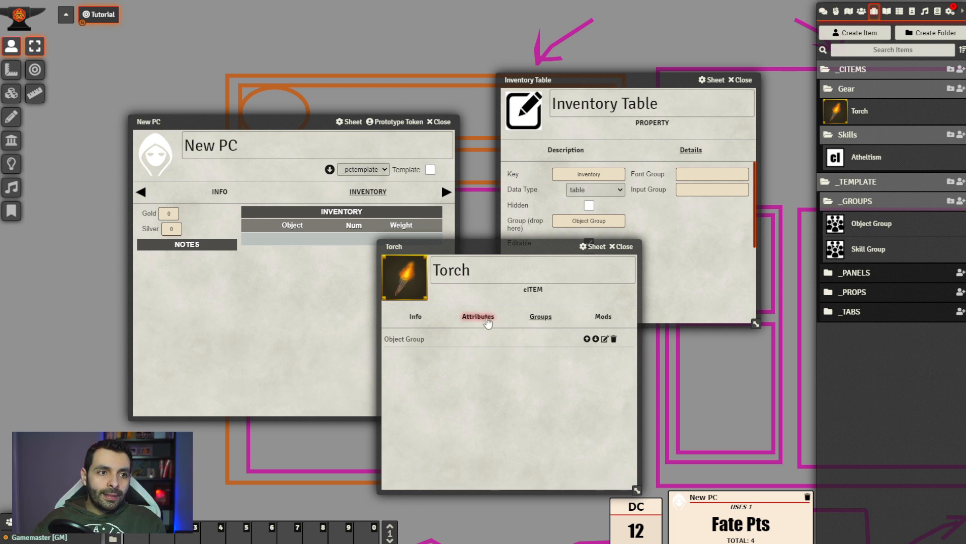
Set the Torch cItem's Weight attribute to 2 and close its sheet
left_click(487, 321)
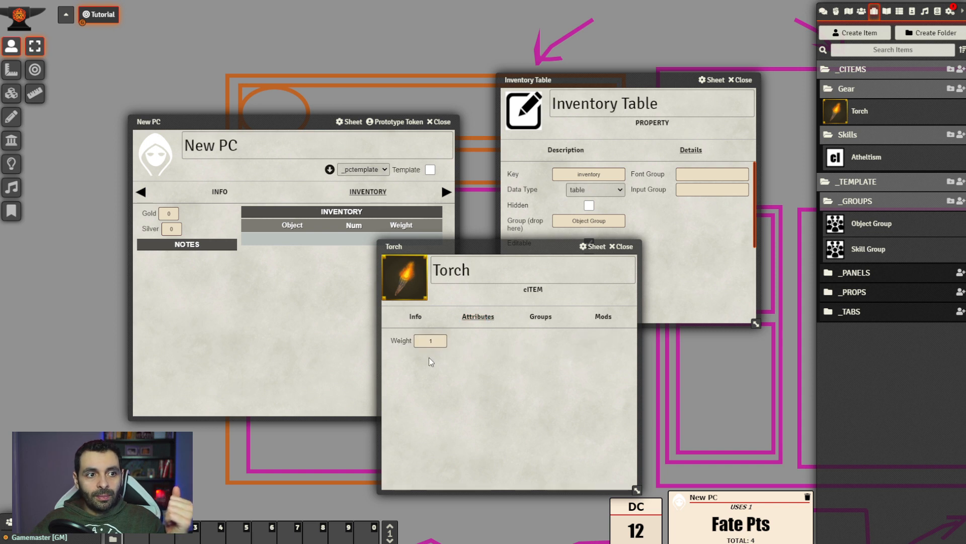
left_click_drag(486, 252, 375, 262)
double_click(317, 359)
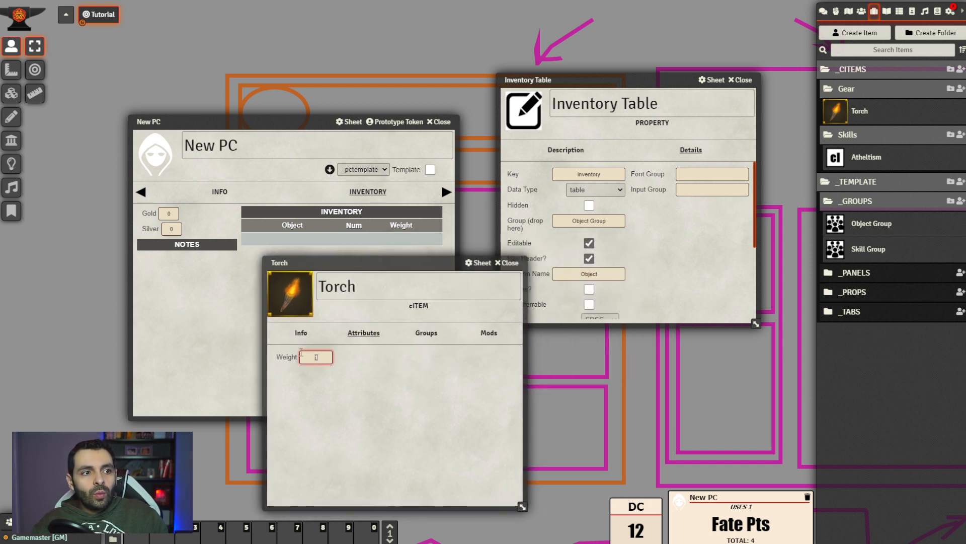
type("2")
left_click(359, 394)
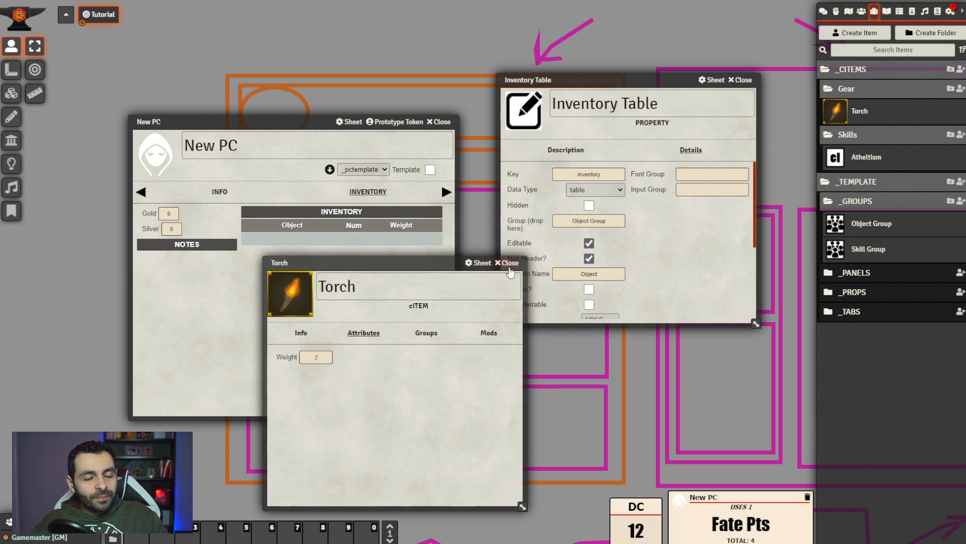
left_click(509, 271)
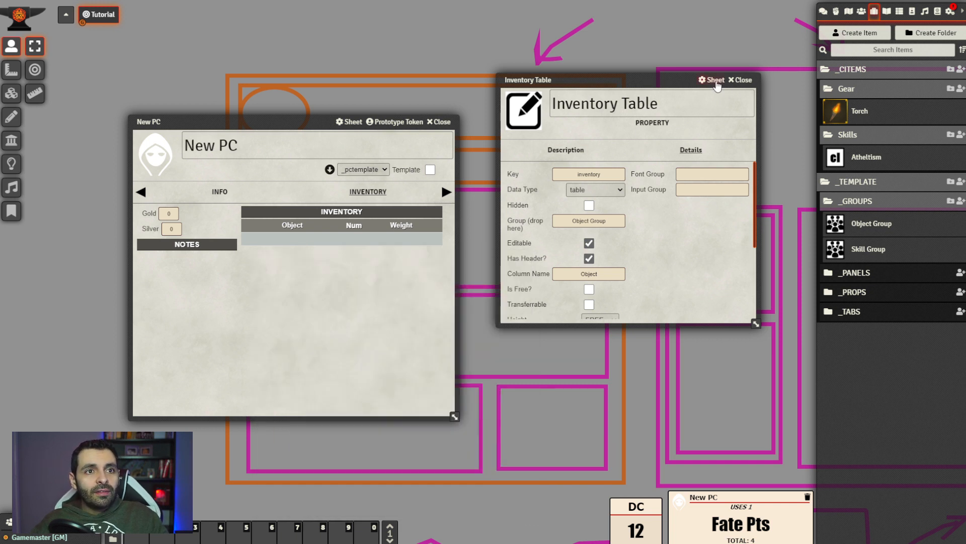
Close the Inventory Table sheet and add the Torch cItem to New PC's inventory with a quantity of 3
left_click(748, 83)
left_click_drag(304, 123, 519, 72)
left_click_drag(865, 119, 556, 231)
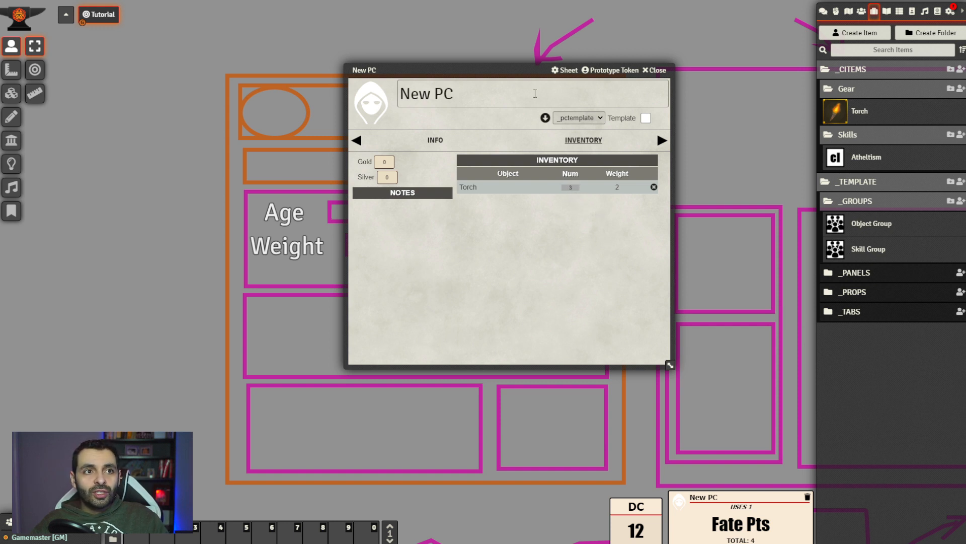
left_click_drag(528, 71, 517, 90)
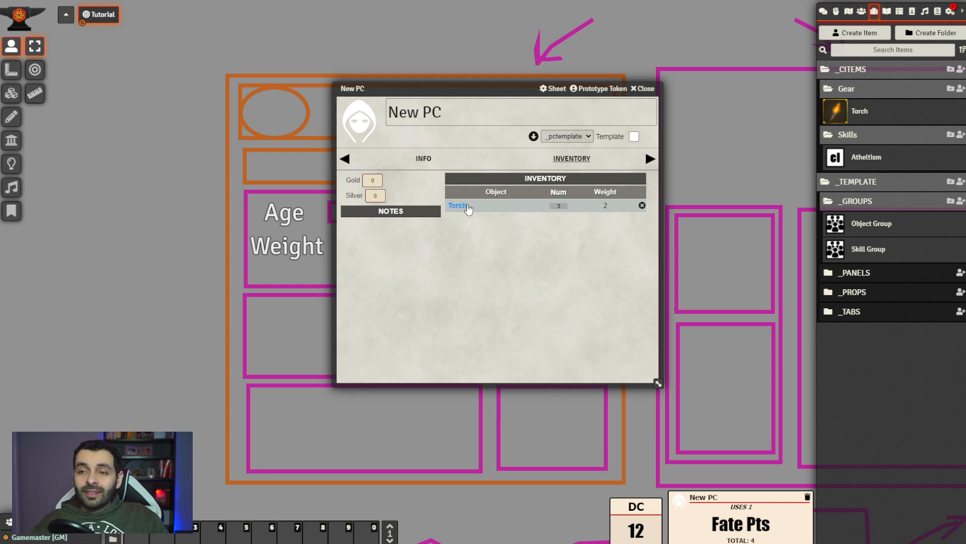
Duplicate the Torch cItem in the Gear folder and rename the copy Rope
right_click(859, 113)
left_click(858, 183)
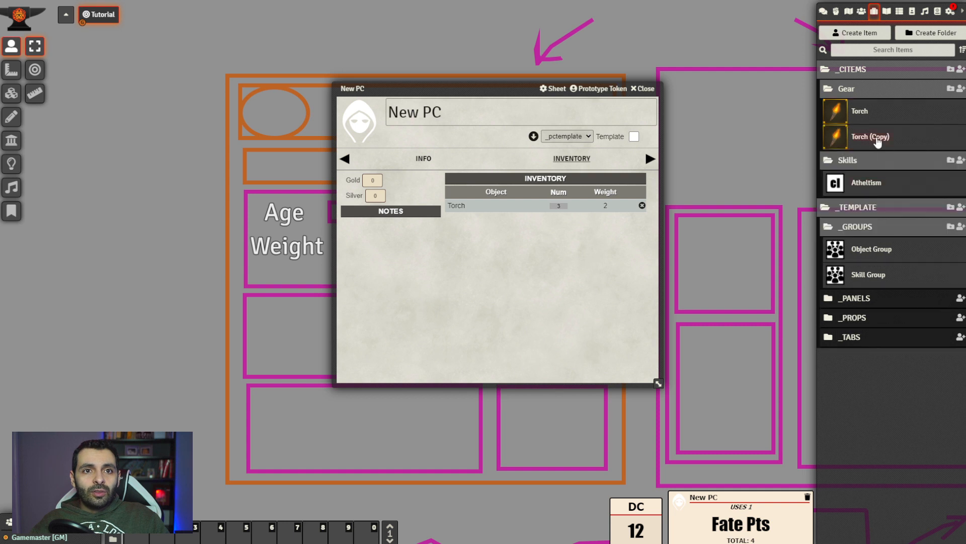
left_click(871, 136)
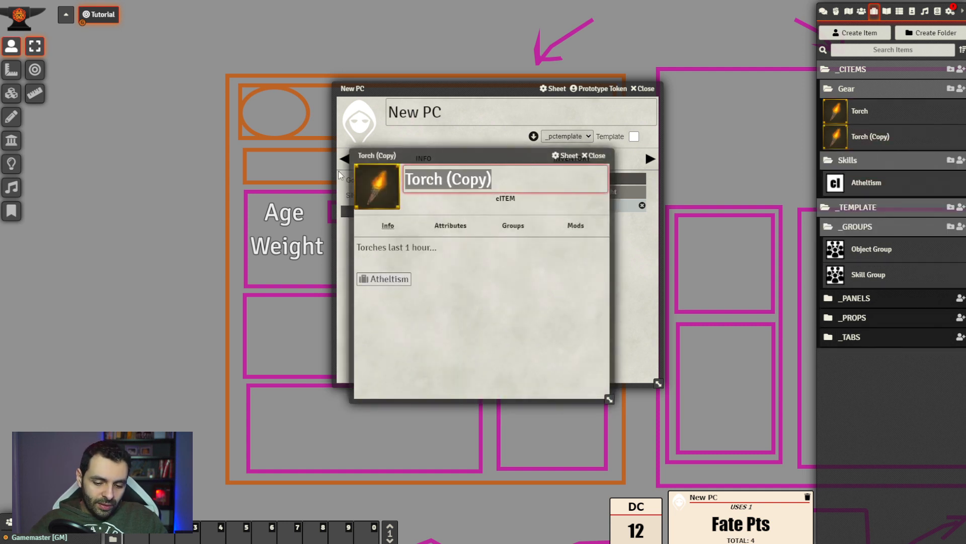
type("Rope")
Replace the Rope cItem's whole description with "Its 15 m length" and save it
left_click(596, 247)
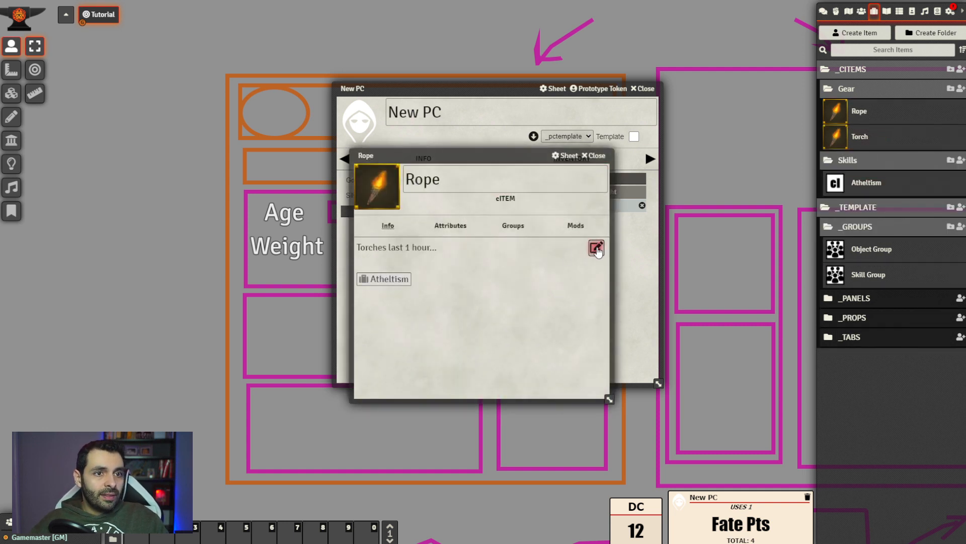
key("ctrl+a")
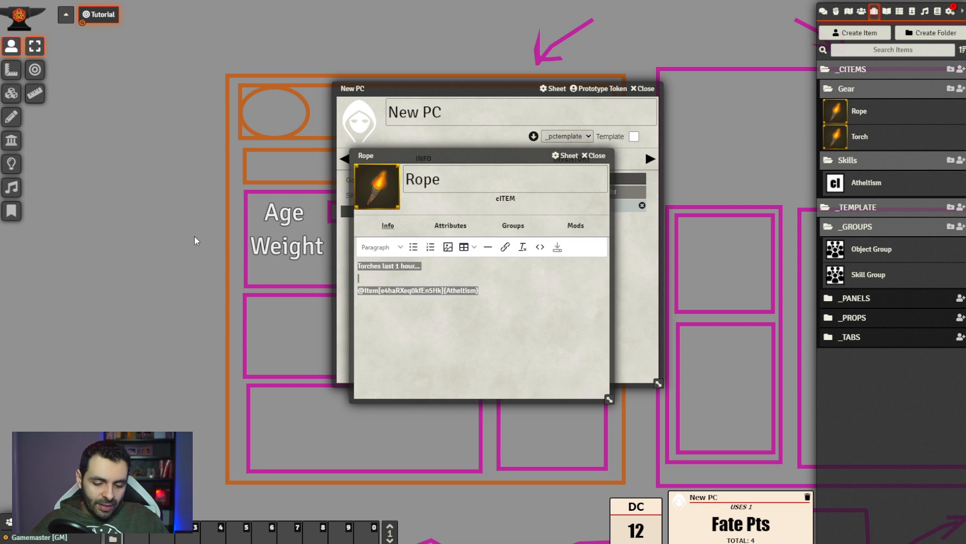
type("Its 15 m length")
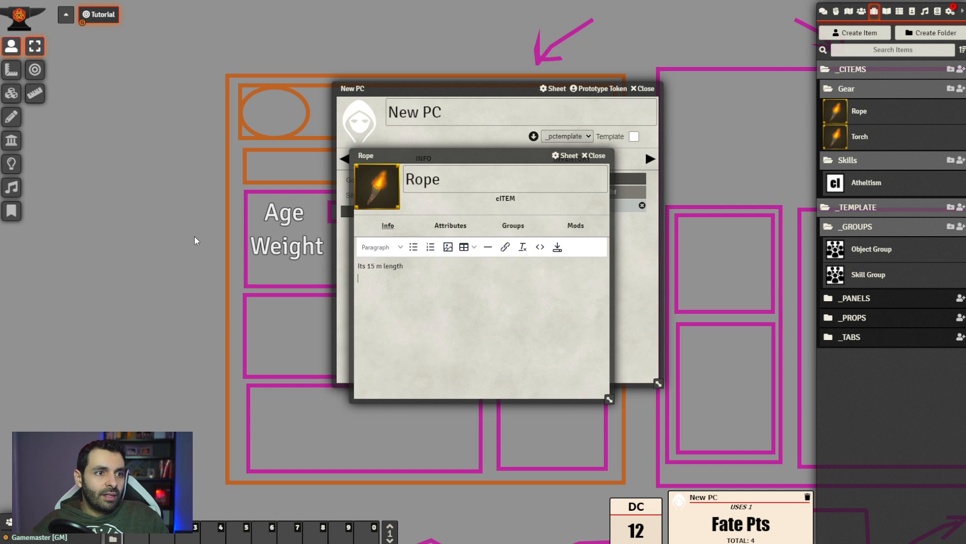
left_click(557, 247)
Check the Rope cItem's assigned groups and set its image to the coiled rope icon from img/06_Icons
left_click(512, 226)
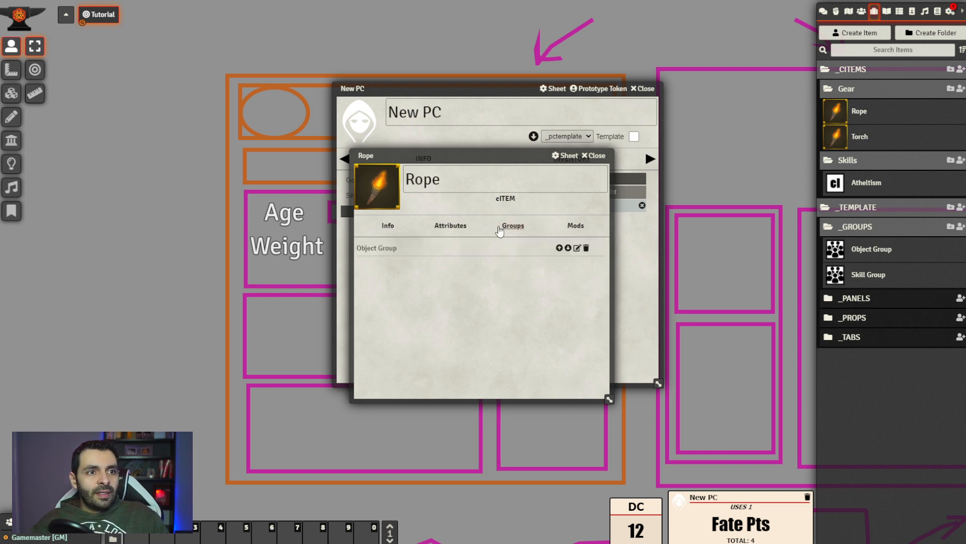
left_click(377, 185)
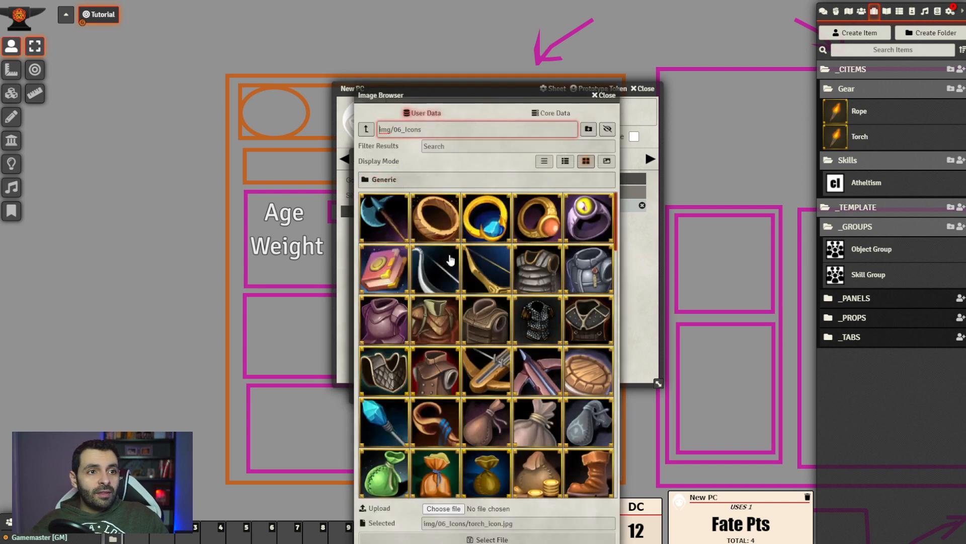
scroll(473, 302, "down", 5)
scroll(486, 328, "down", 6)
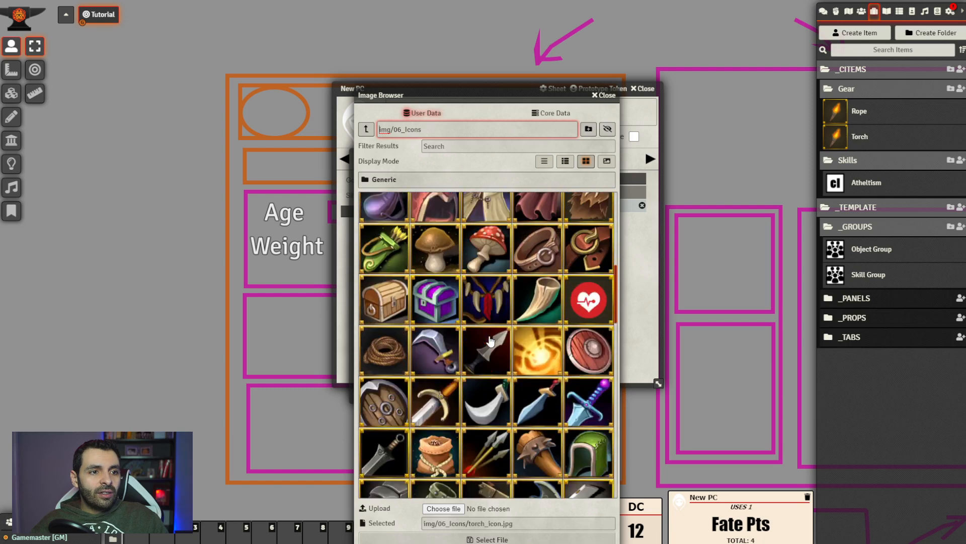
left_click(591, 347)
double_click(591, 347)
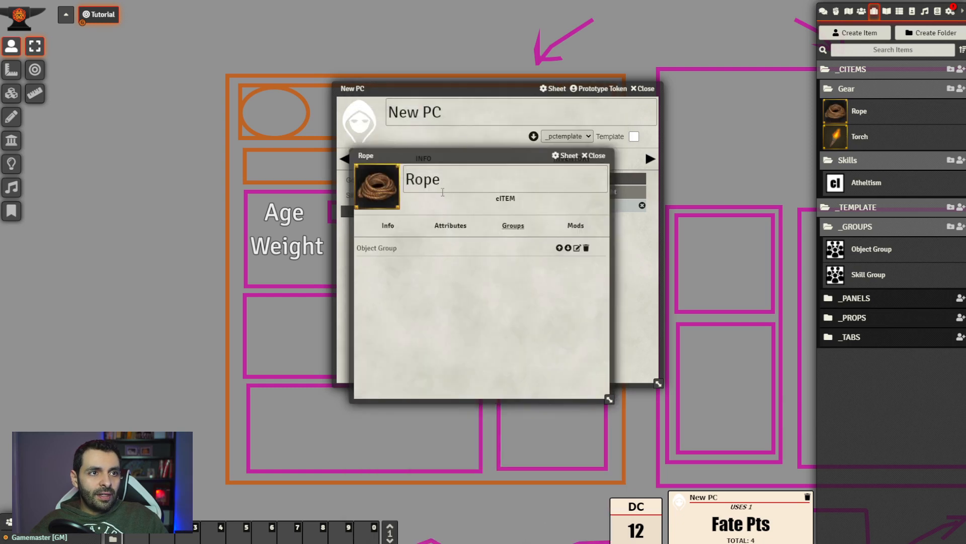
Set the Rope cItem's Weight attribute to 5 and close its sheet
left_click_drag(432, 155, 556, 232)
left_click(574, 302)
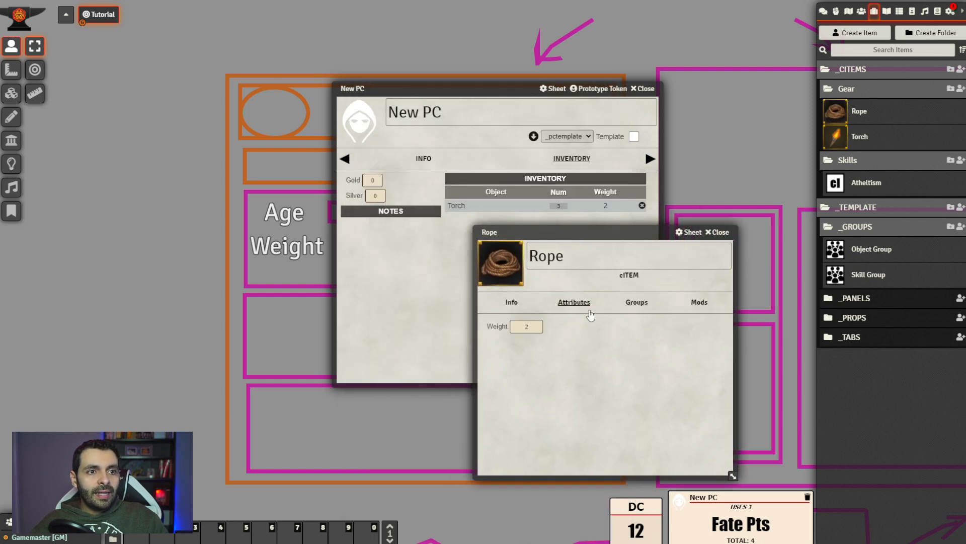
double_click(535, 326)
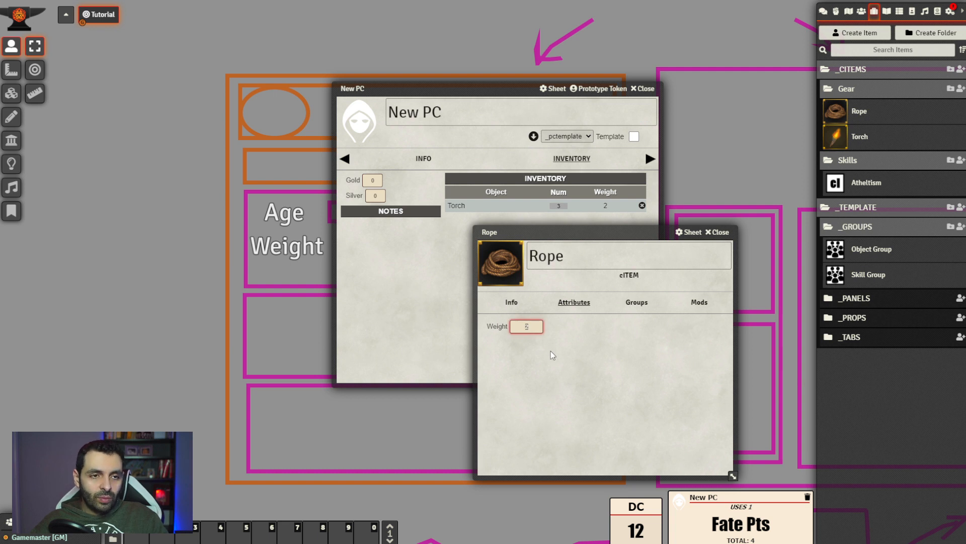
type("5")
key("Return")
left_click(718, 232)
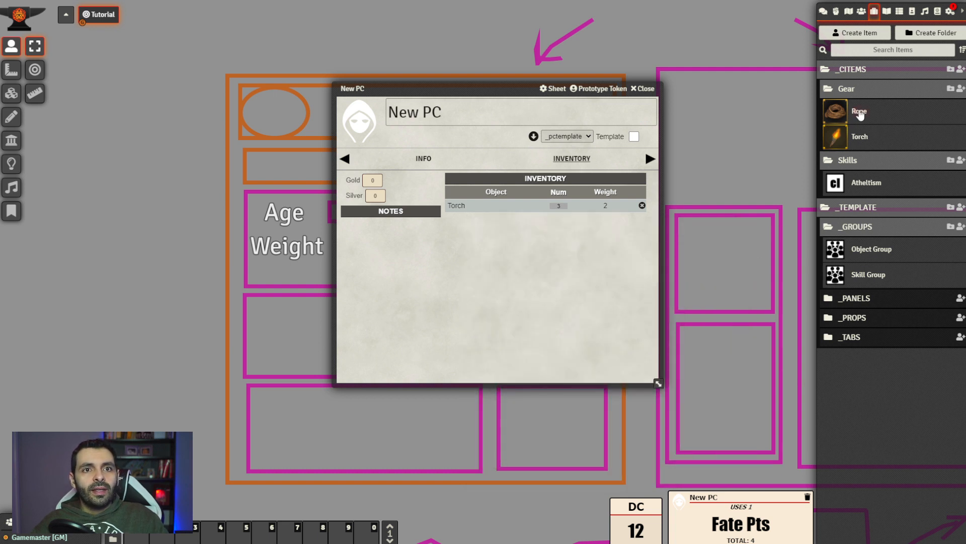
Add the Rope cItem to New PC's inventory and sort the inventory table by weight
left_click_drag(860, 115, 512, 261)
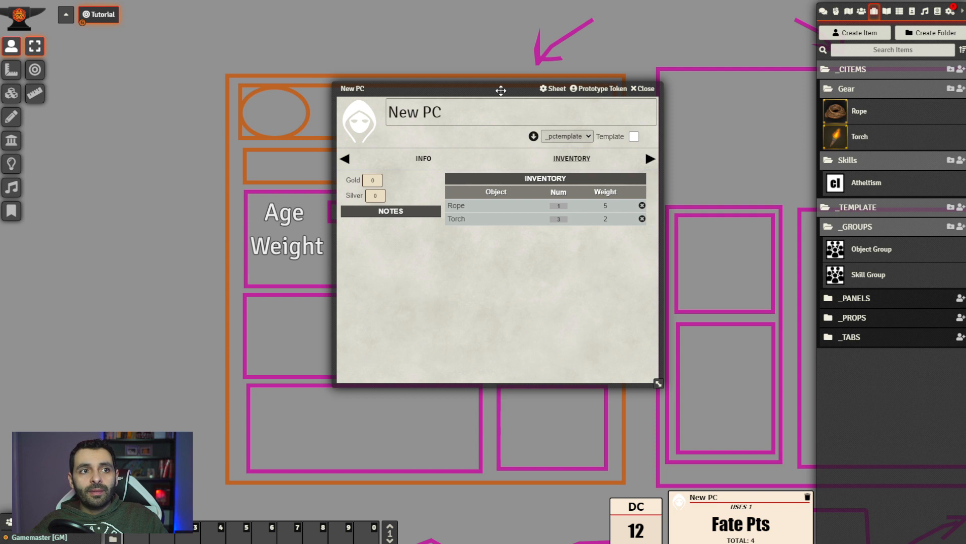
left_click_drag(501, 90, 518, 102)
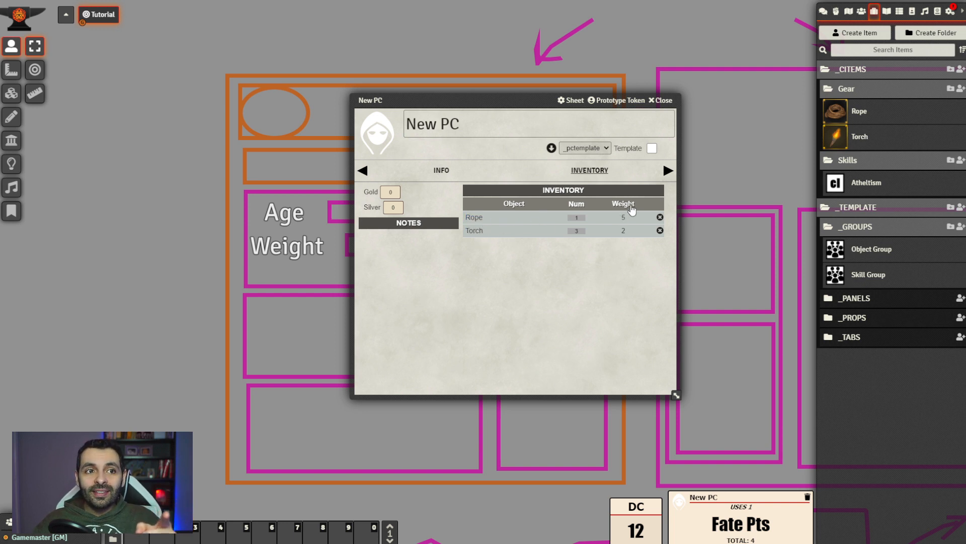
left_click(633, 209)
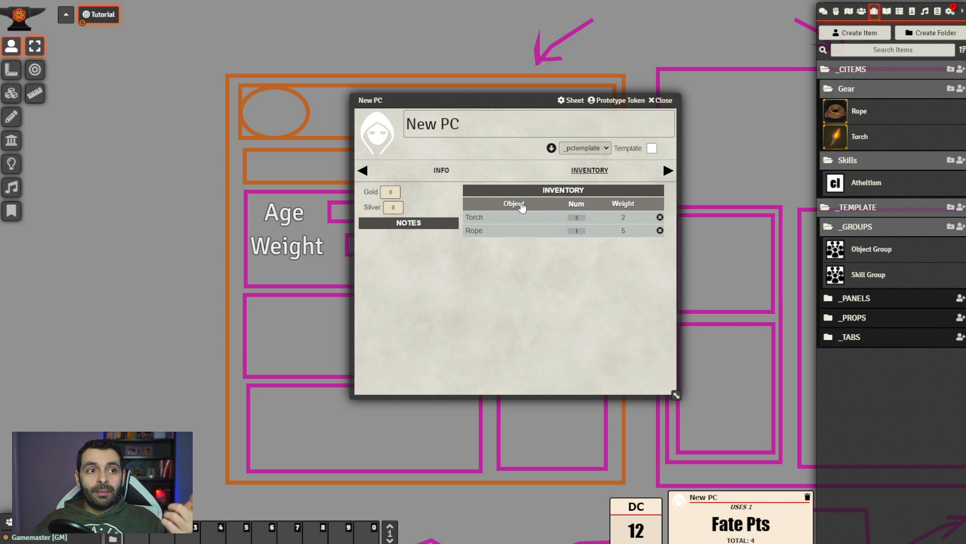
Sort New PC's inventory table by object name and move the sheet away from the items list
left_click(522, 207)
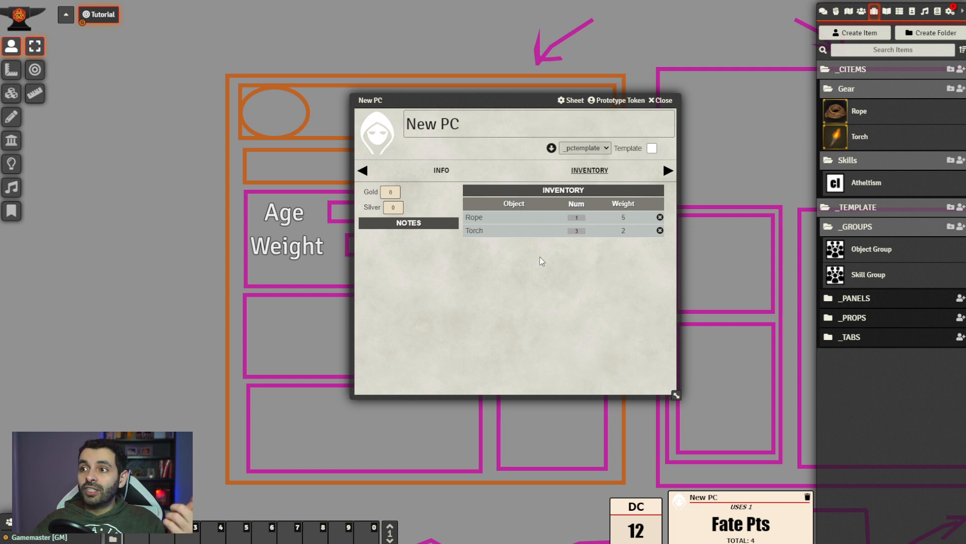
left_click_drag(522, 99, 437, 121)
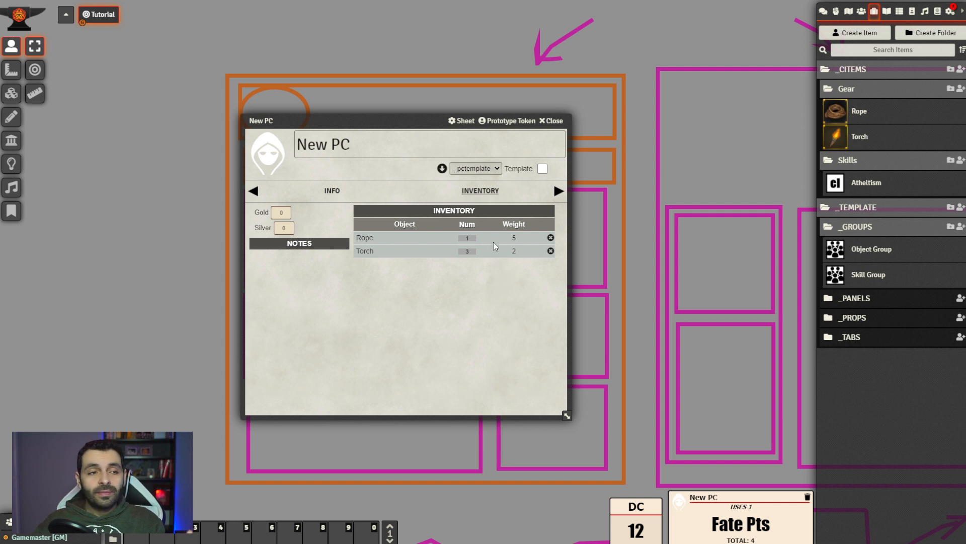
left_click_drag(403, 120, 387, 118)
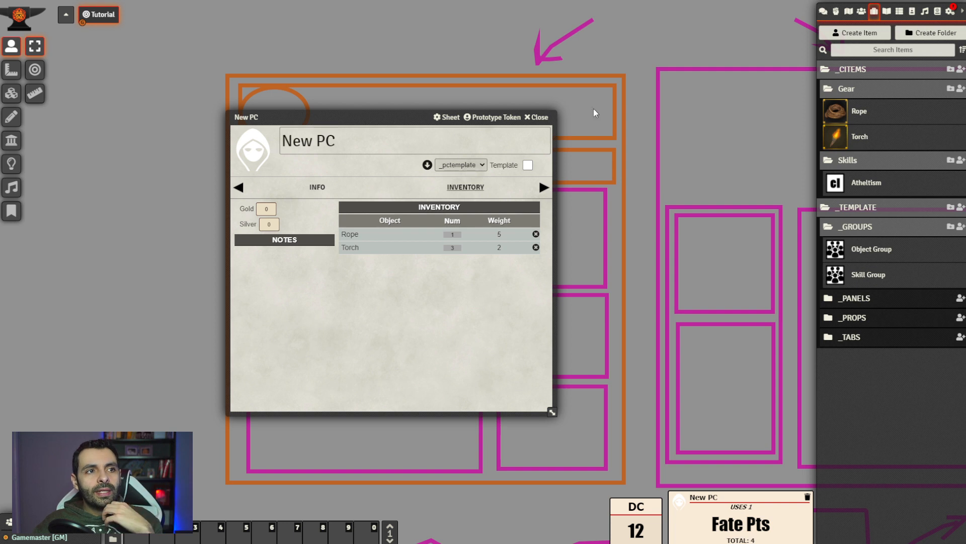
Create a property item named "Total Weight" in the _PROPS folder
left_click(908, 318)
scroll(909, 326, "down", 1)
scroll(909, 326, "down", 1)
left_click(958, 266)
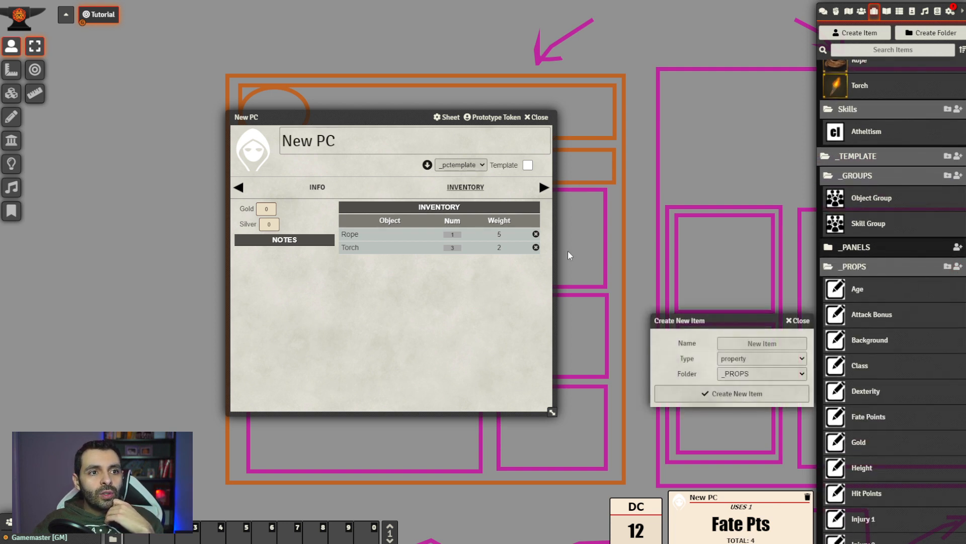
left_click_drag(718, 323, 679, 237)
left_click(734, 259)
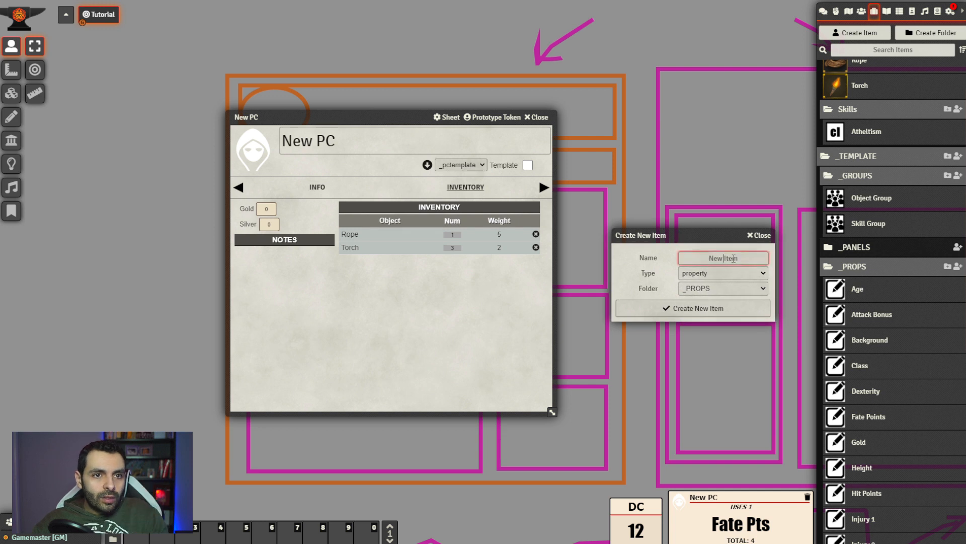
type("Total W")
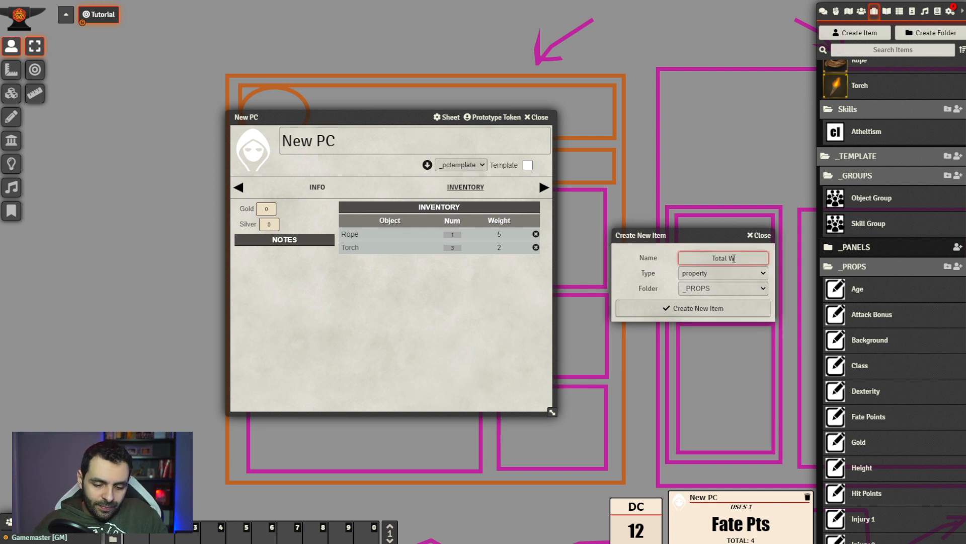
type("eight")
left_click(696, 308)
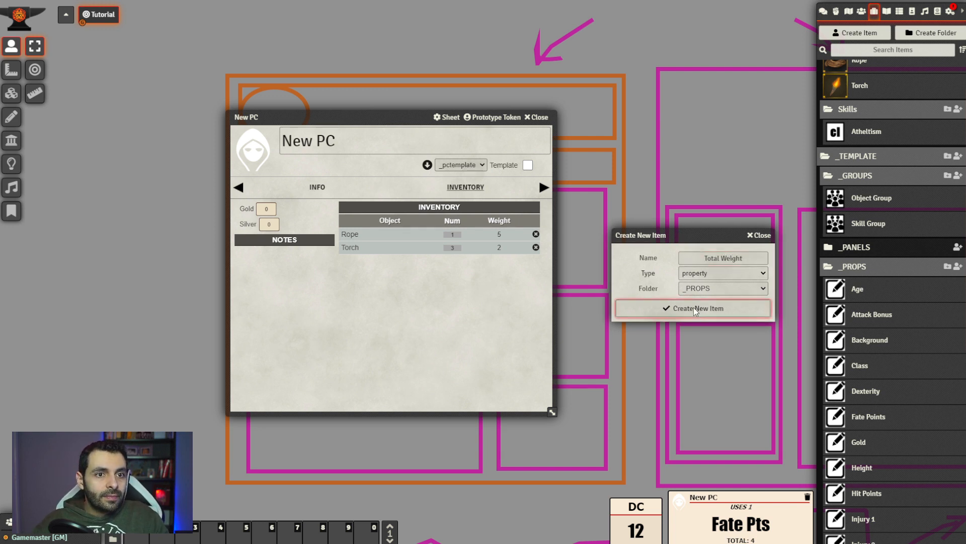
Place the New PC and Total Weight sheets side by side and set the property's key to tweight
left_click_drag(458, 154, 607, 157)
left_click_drag(398, 111, 245, 105)
left_click_drag(651, 159, 597, 199)
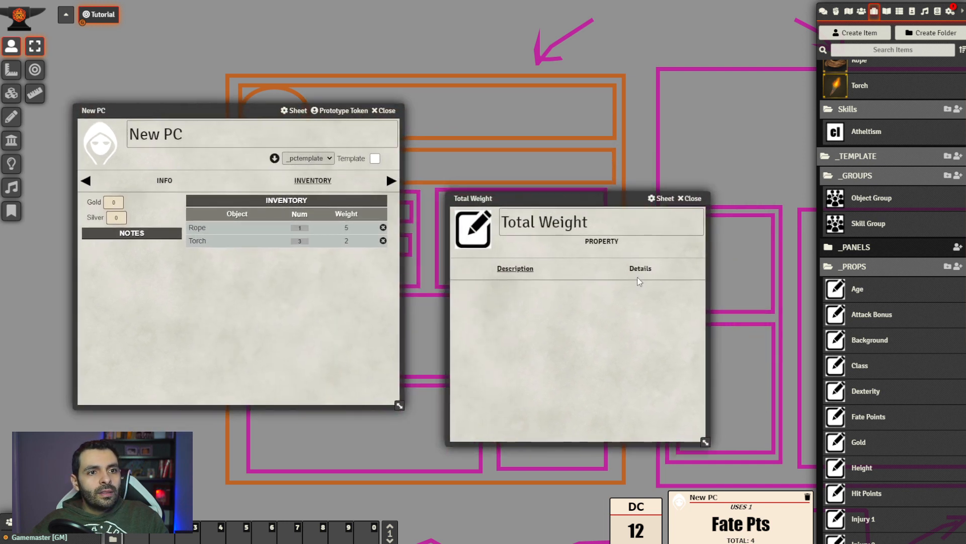
left_click(645, 275)
left_click(541, 292)
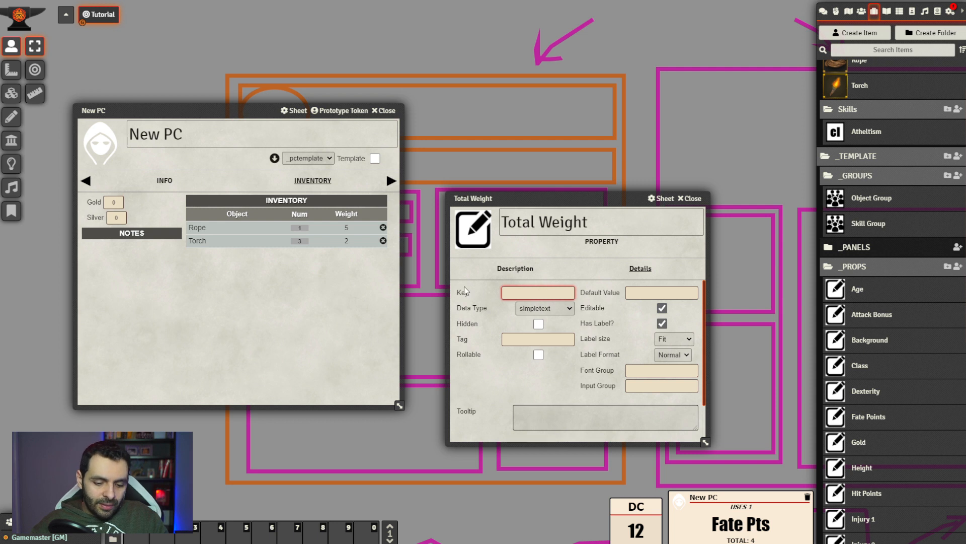
type("tweig")
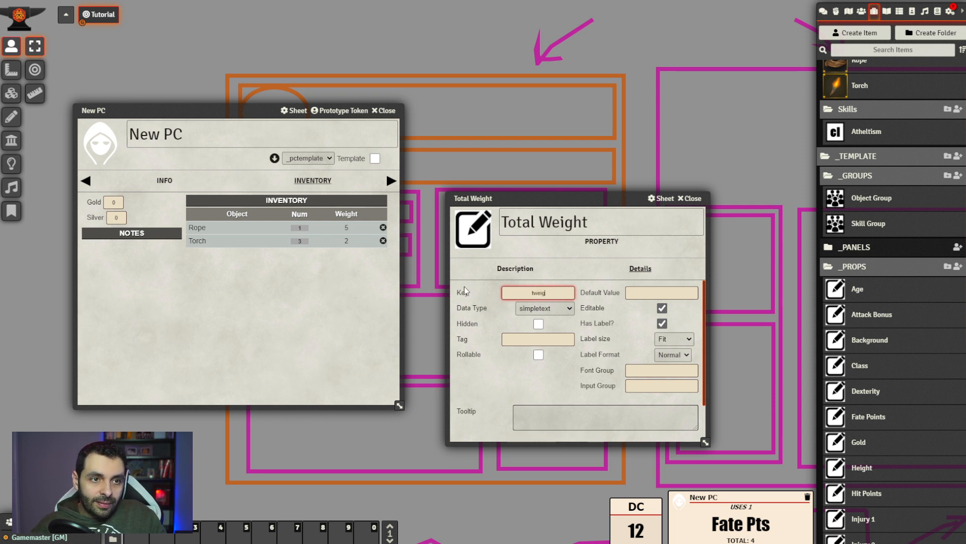
type("ht")
left_click(542, 373)
Set the Total Weight property's data type to simplenumeric and its tag to "Total W"
left_click(558, 305)
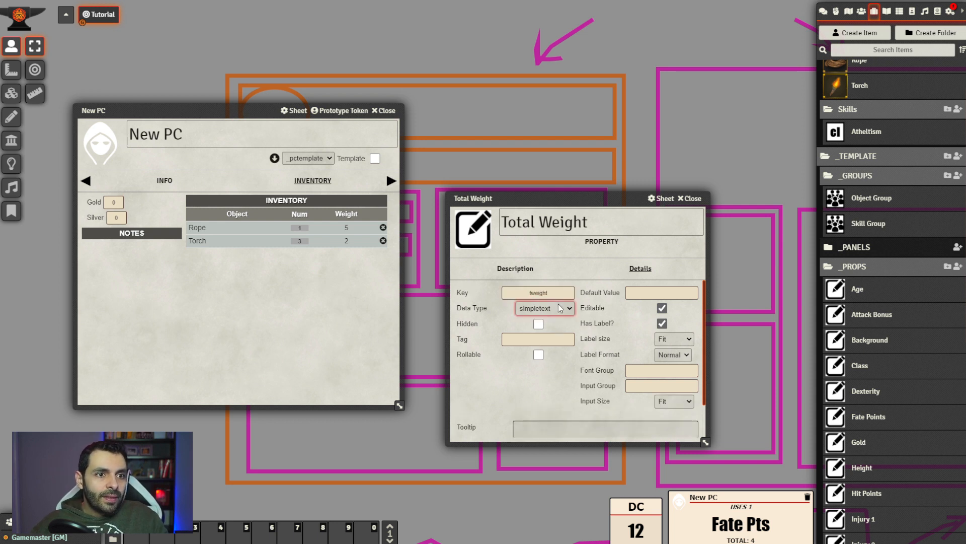
left_click(558, 332)
left_click(561, 343)
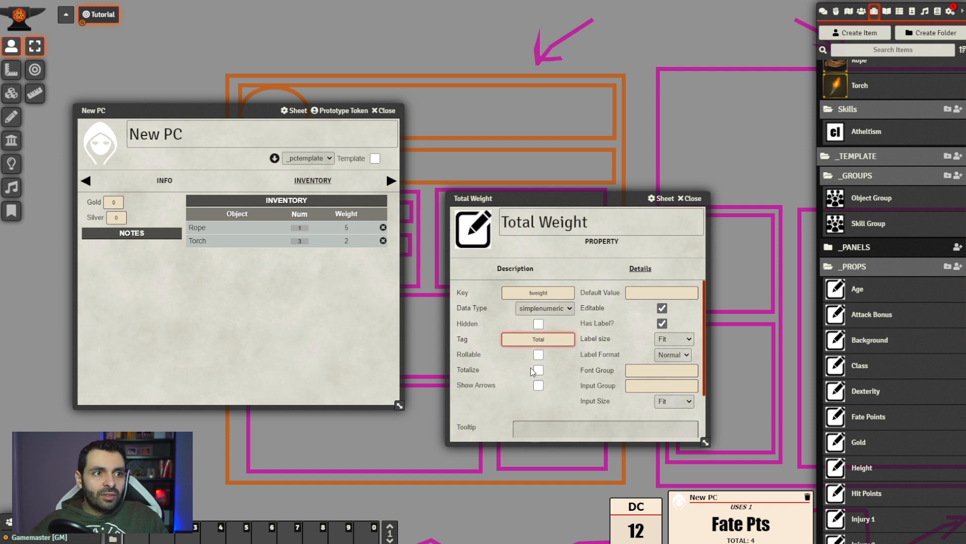
type("Total")
left_click(556, 337)
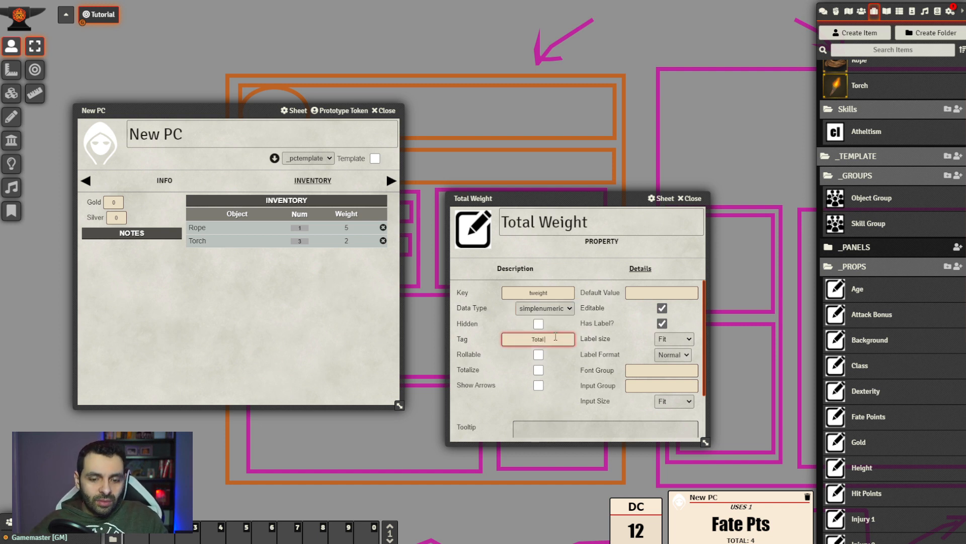
type("W")
left_click(548, 403)
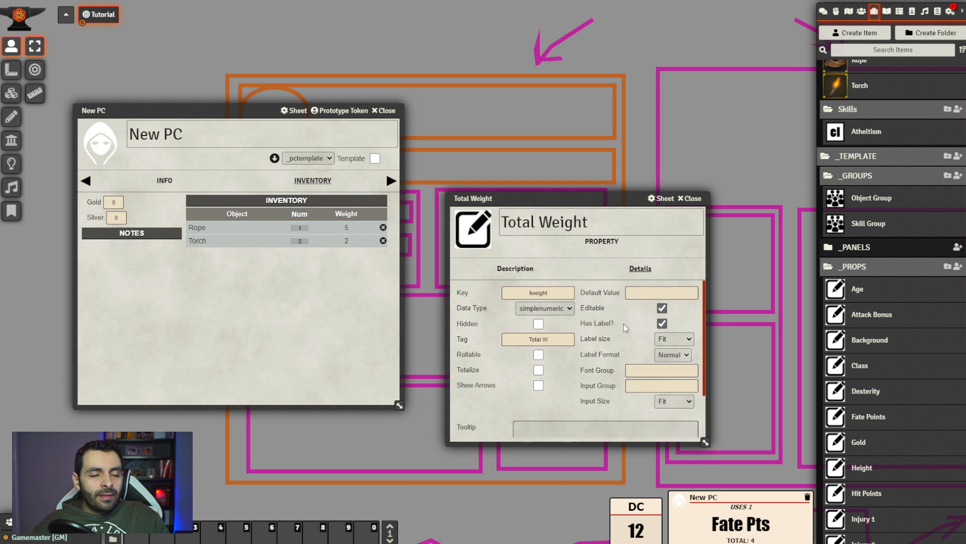
Examine the Total Weight property's remaining detail settings down to the Auto field
scroll(626, 328, "down", 1)
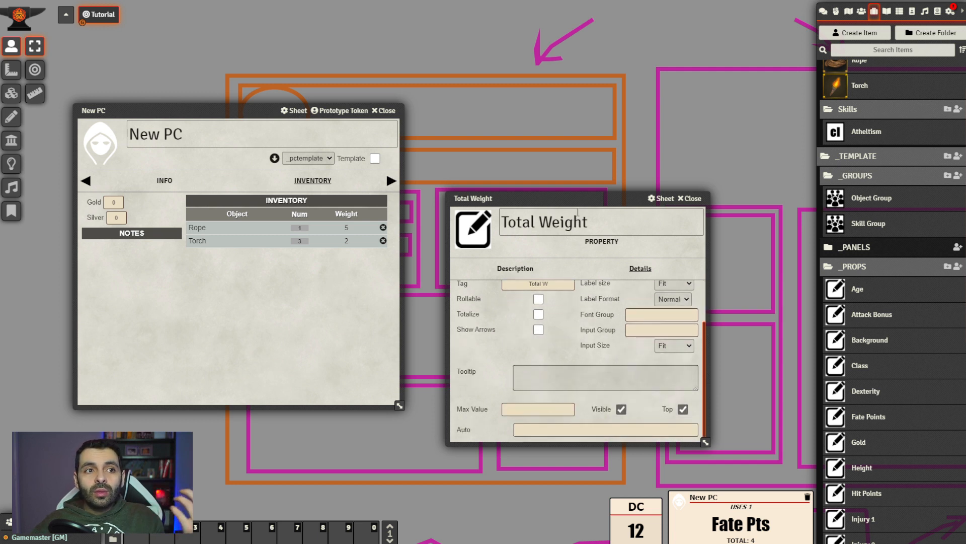
left_click_drag(574, 198, 577, 167)
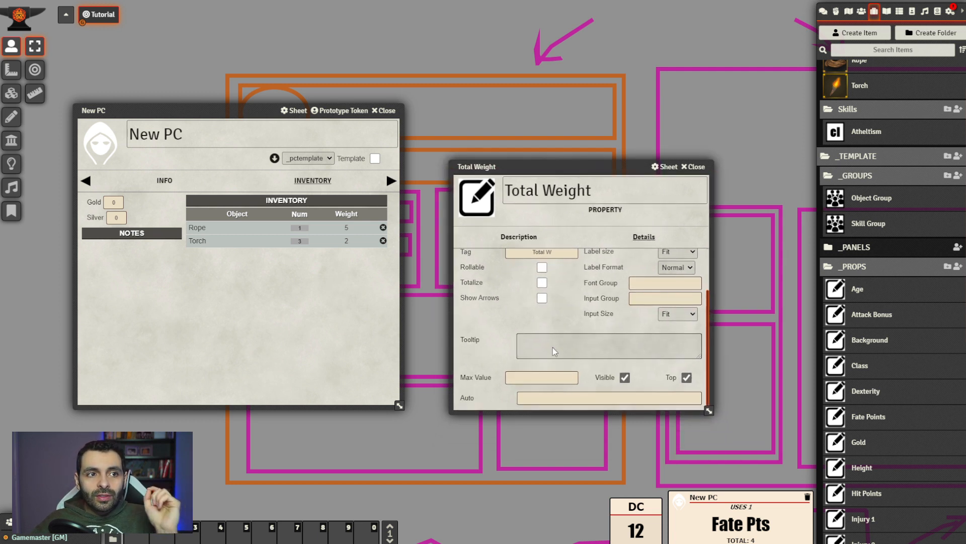
scroll(576, 337, "up", 1)
scroll(540, 333, "down", 1)
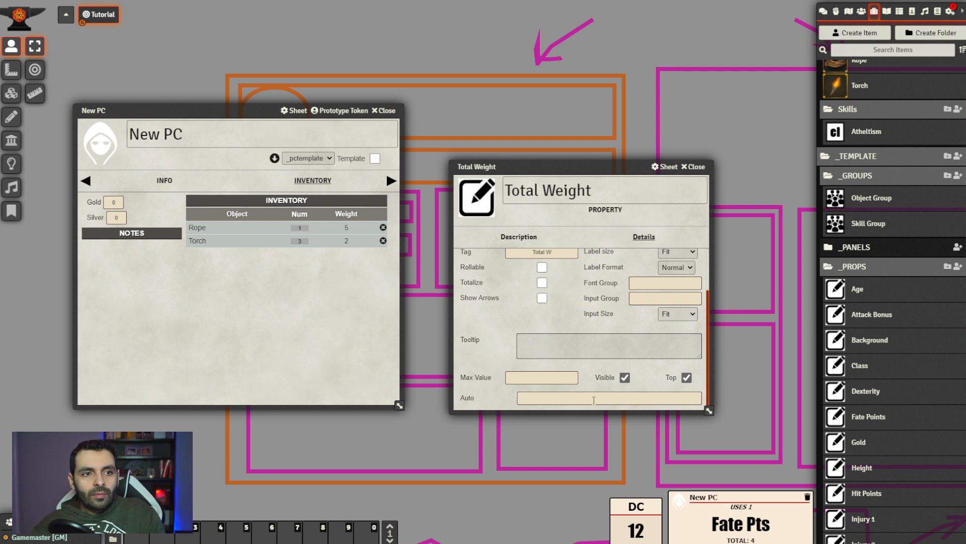
left_click(584, 393)
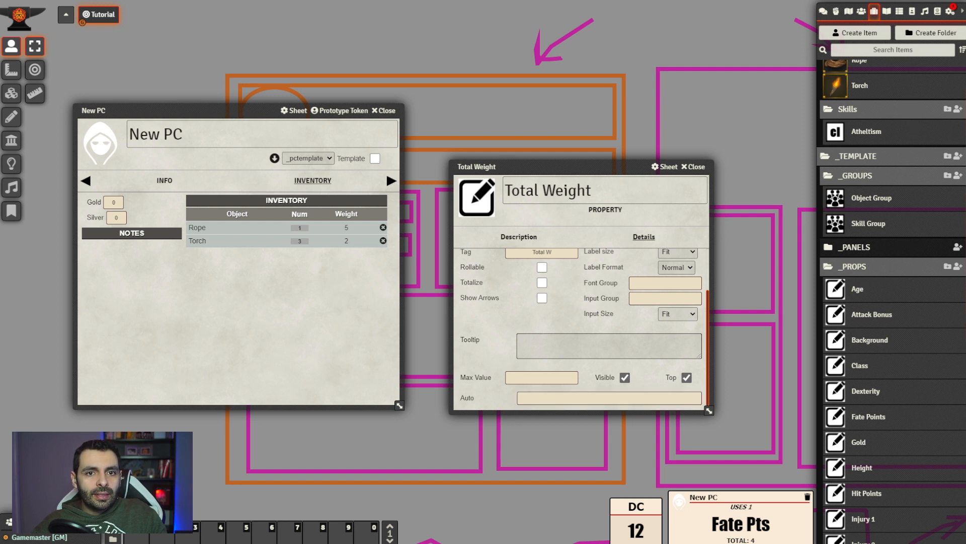
Create a property item named "Decriber" outside any folder
scroll(893, 302, "down", 8)
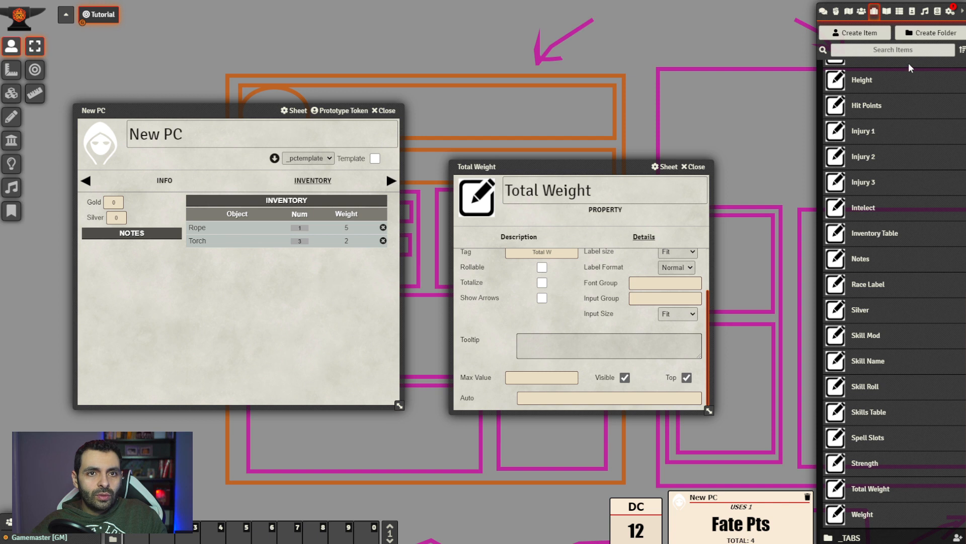
scroll(910, 68, "up", 9)
left_click(873, 34)
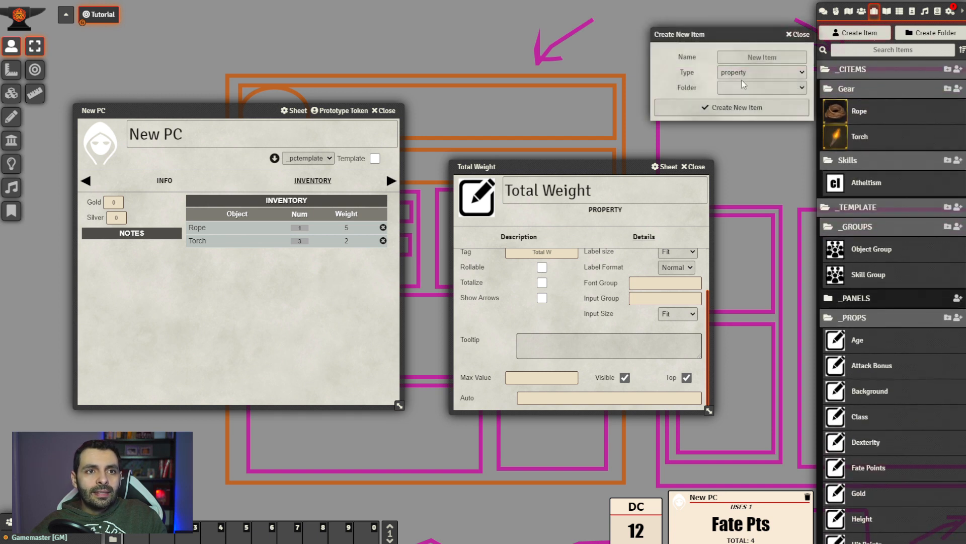
left_click(769, 59)
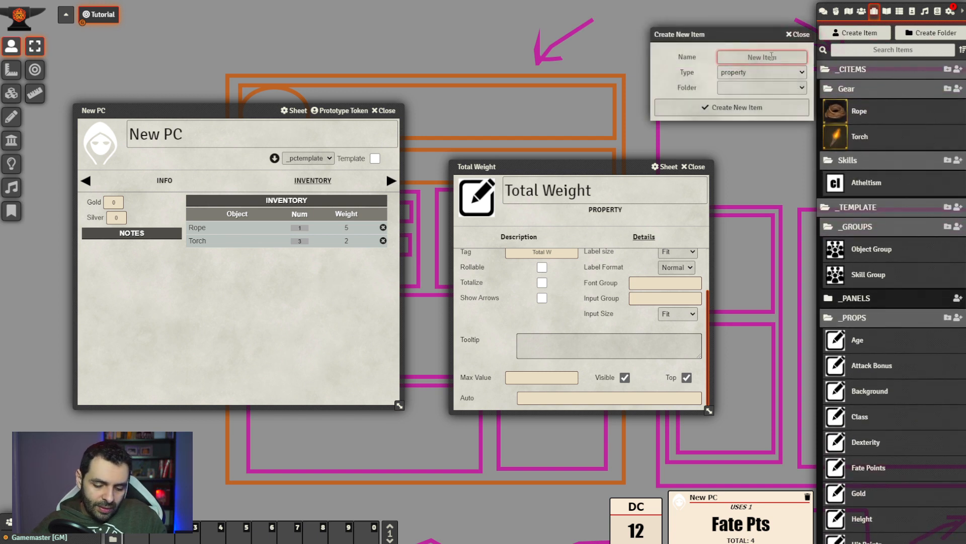
type("Decriber")
key("Return")
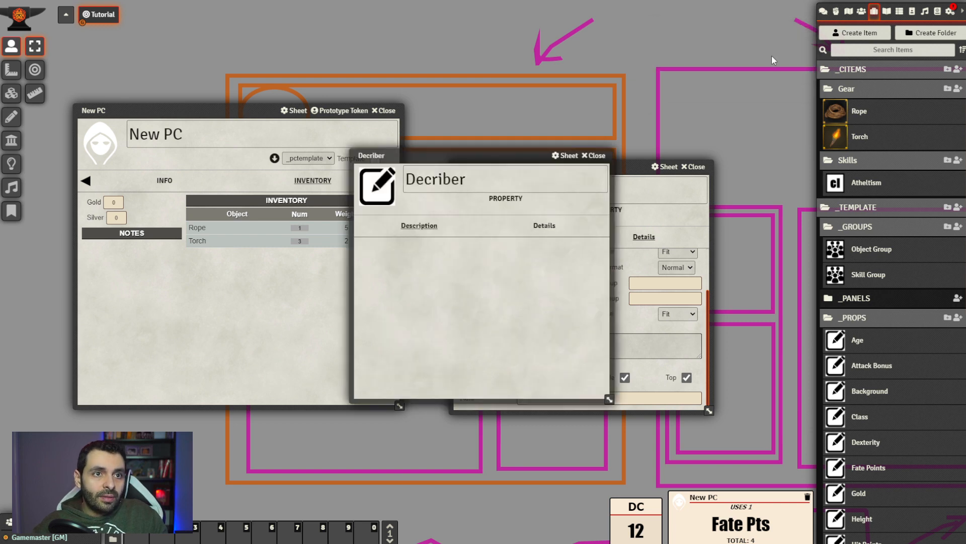
Open the Decriber description's source code and write an empty <div></div> element
left_click_drag(508, 159, 290, 227)
left_click(369, 316)
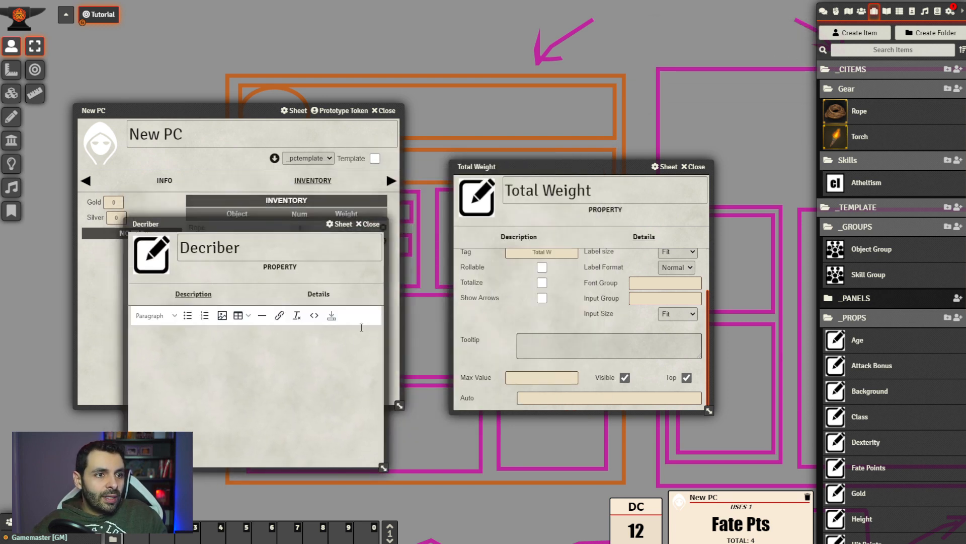
left_click(172, 318)
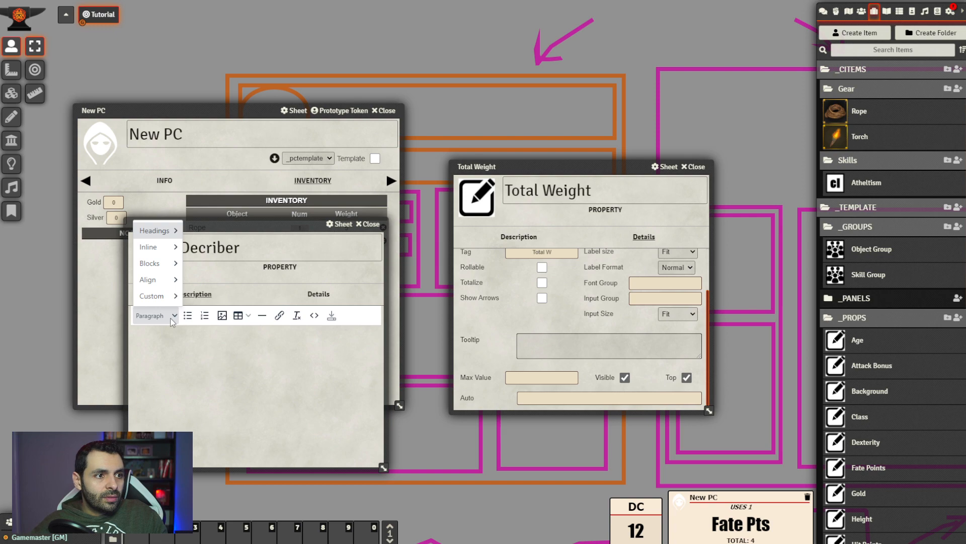
left_click(215, 340)
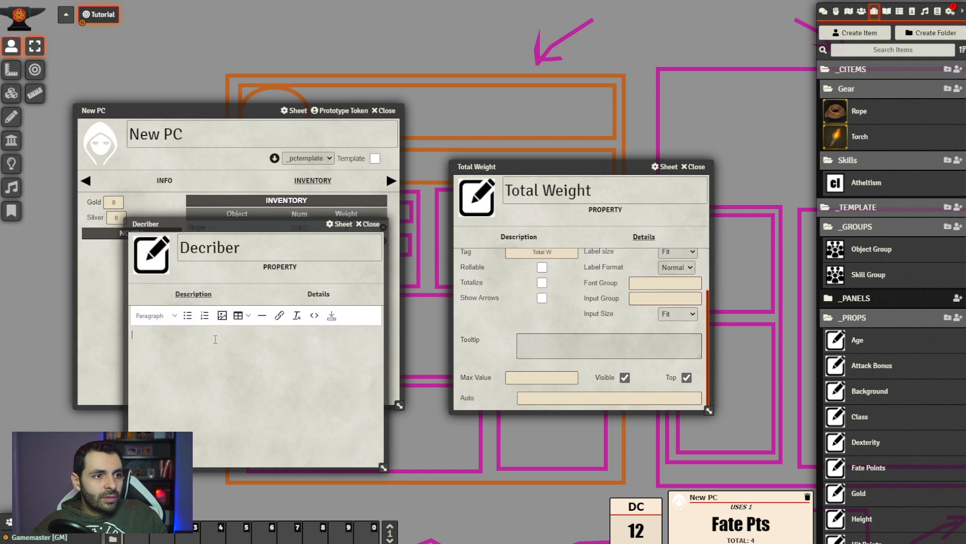
left_click(314, 315)
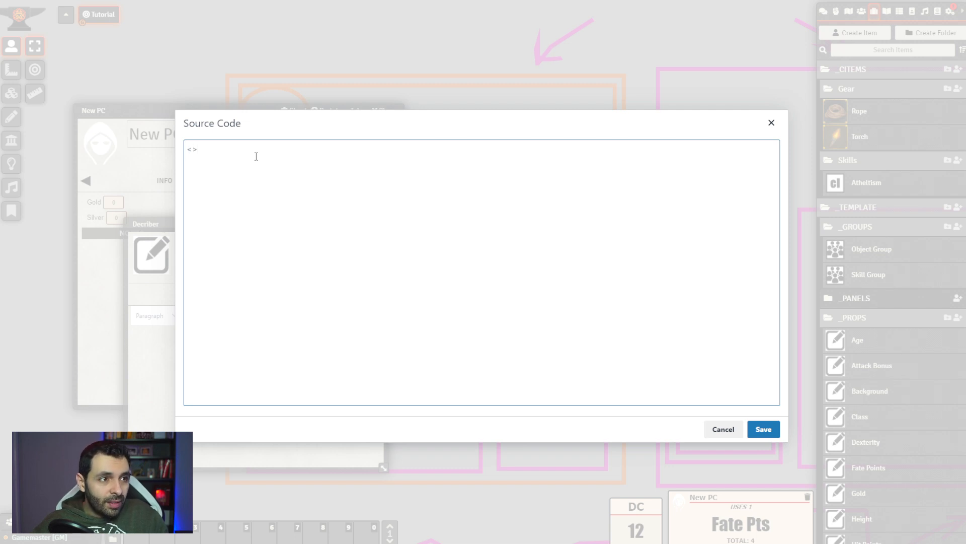
type("<")
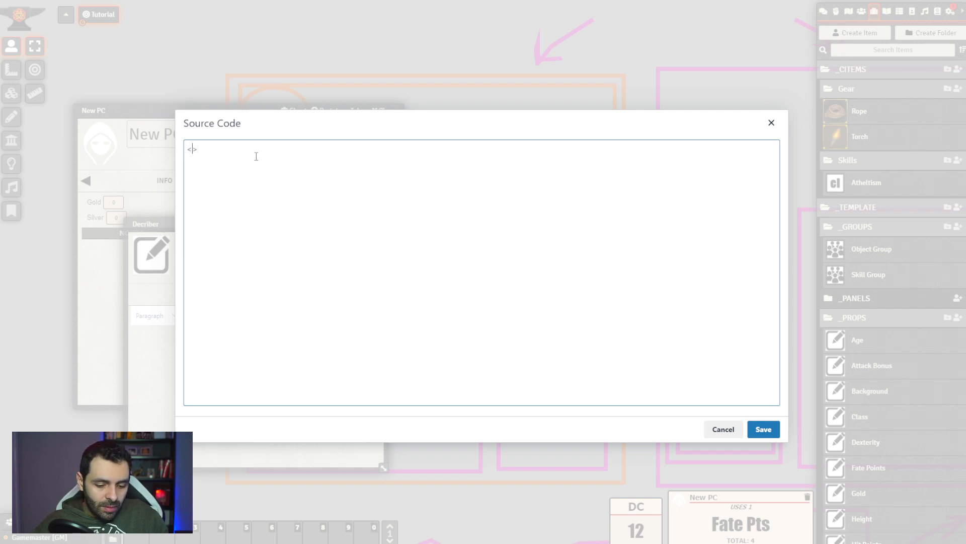
type("div>")
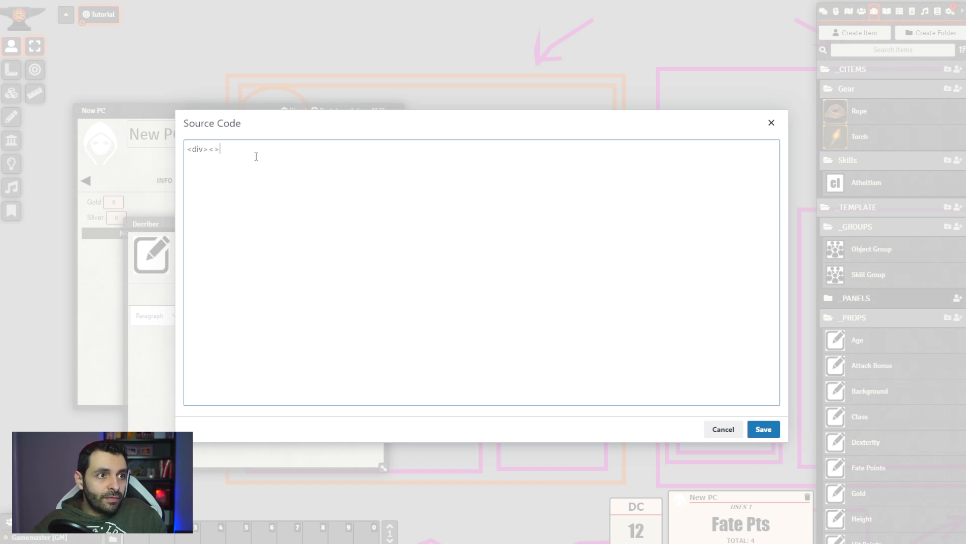
type("</dio")
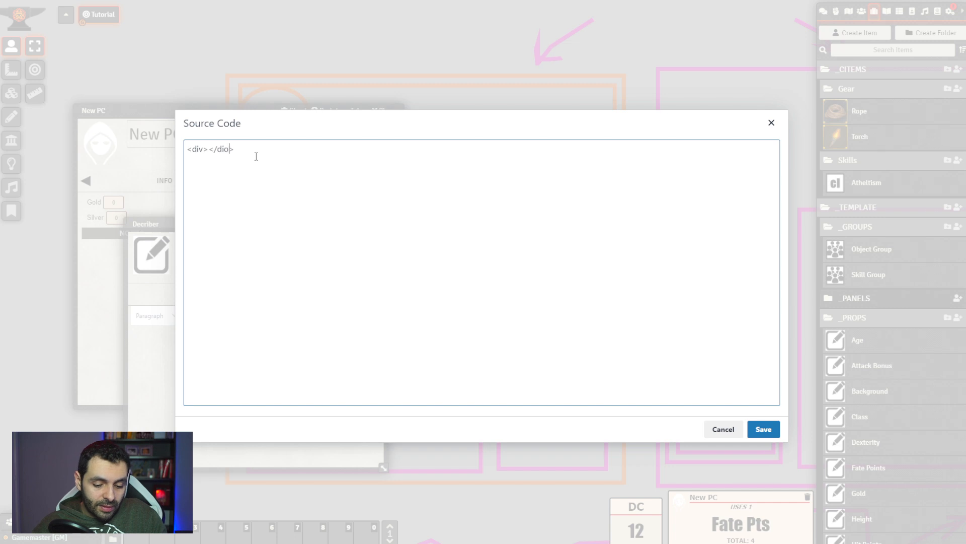
Give the div the style "font-size:30px;", save the source code, and enter the sample text "sdsdbs" in the description
left_click(203, 149)
type("style=")
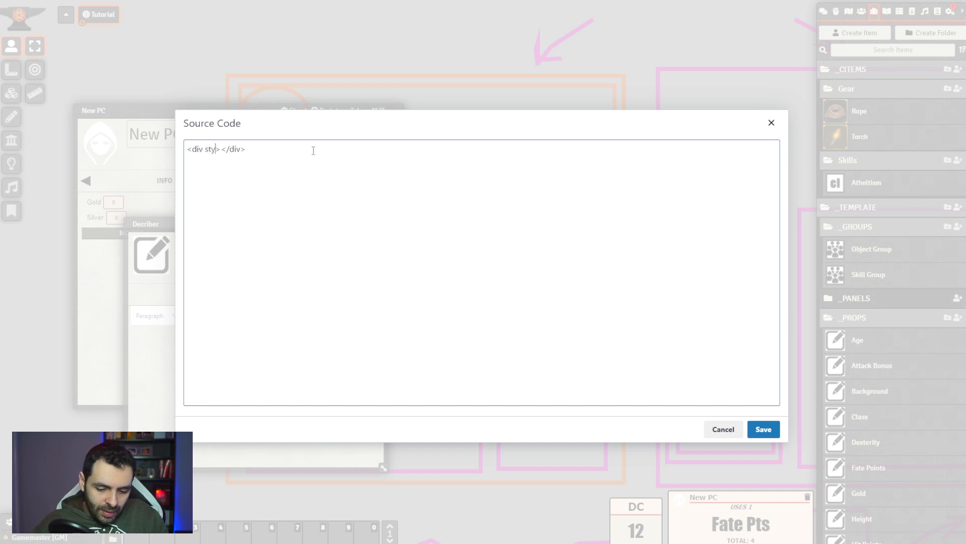
type("\"\"")
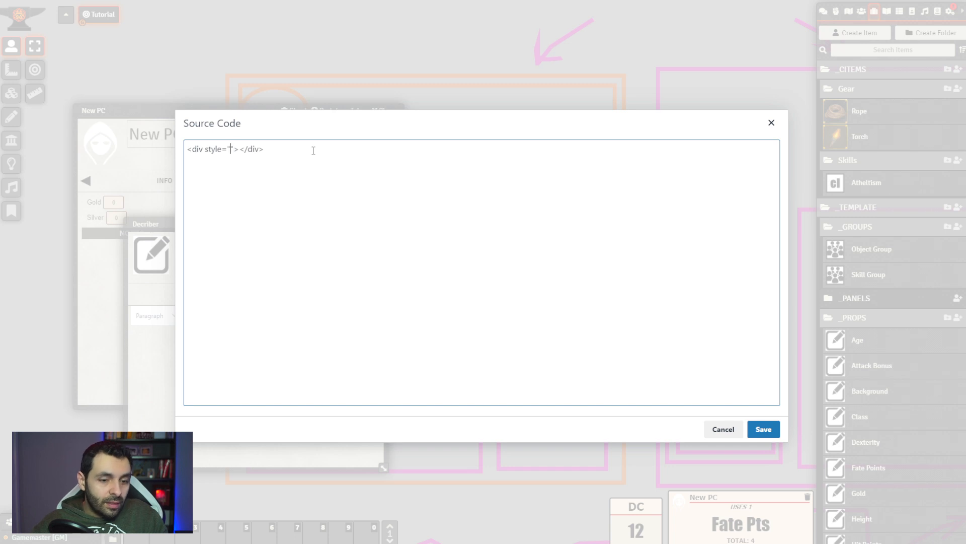
type("font-size")
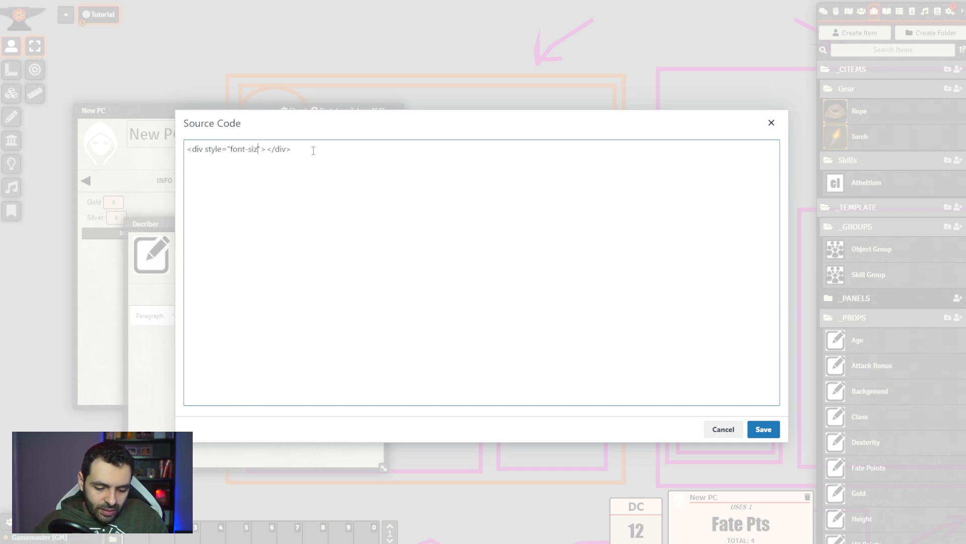
type(":")
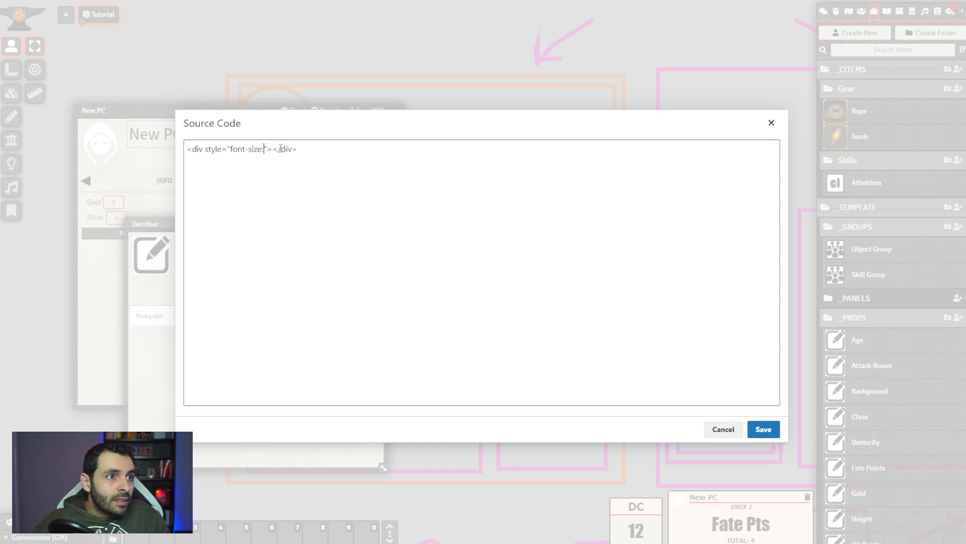
type("30px;")
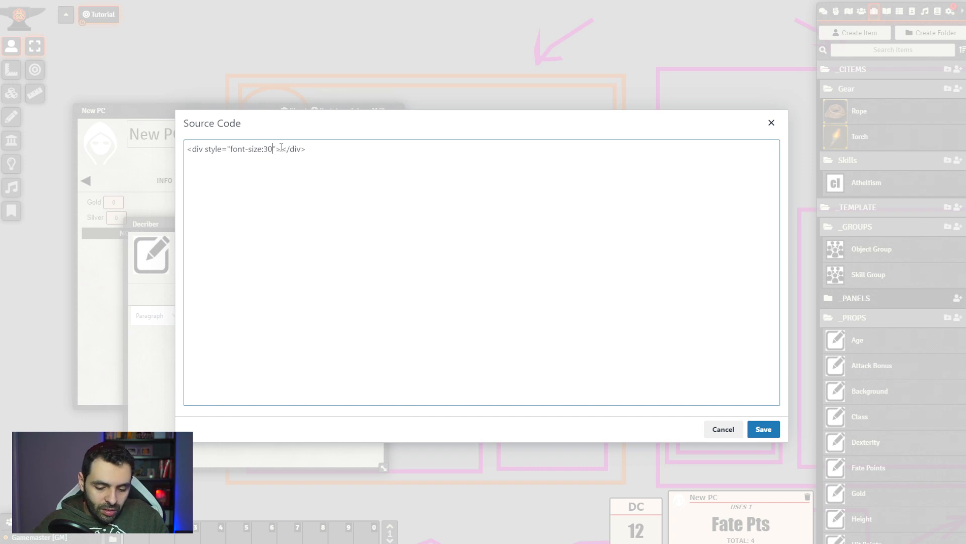
left_click(764, 429)
type("sdsdbs")
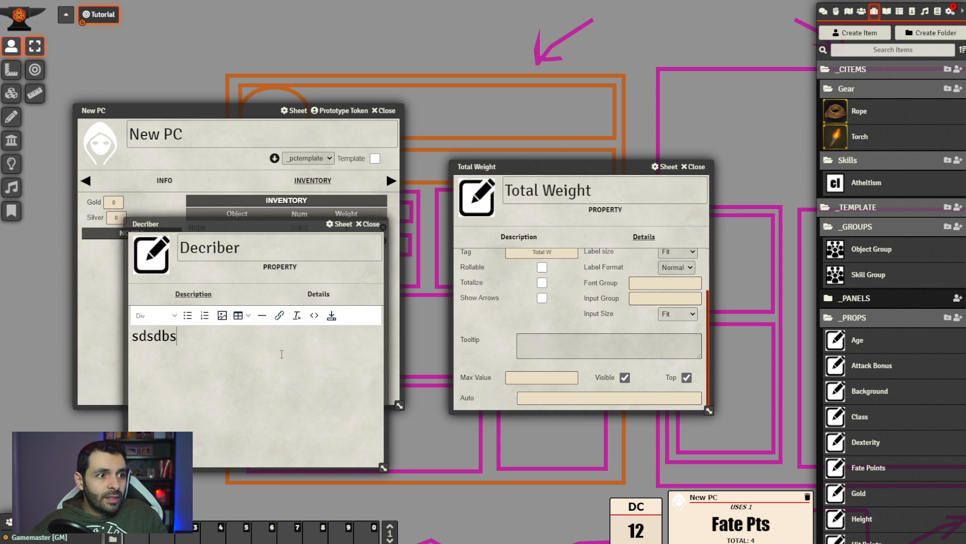
Clear the sample text "sdsdbs" from the Decriber description
key("BackSpace")
key("BackSpace")
key("BackSpace")
key("BackSpace")
key("BackSpace")
key("BackSpace")
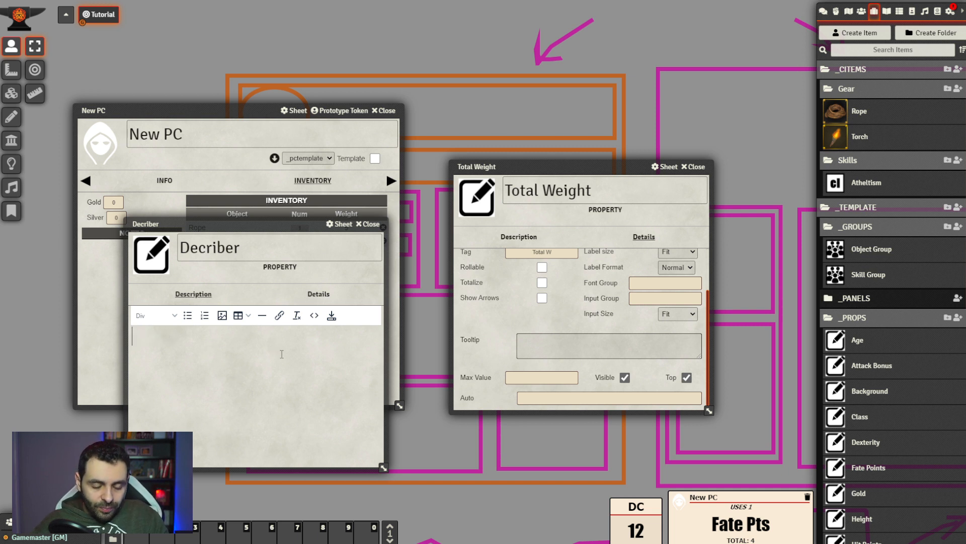
Move the Decriber and New PC windows apart to uncover the inventory table, leaving the Decriber description open for editing
scroll(612, 319, "up", 2)
scroll(887, 345, "down", 8)
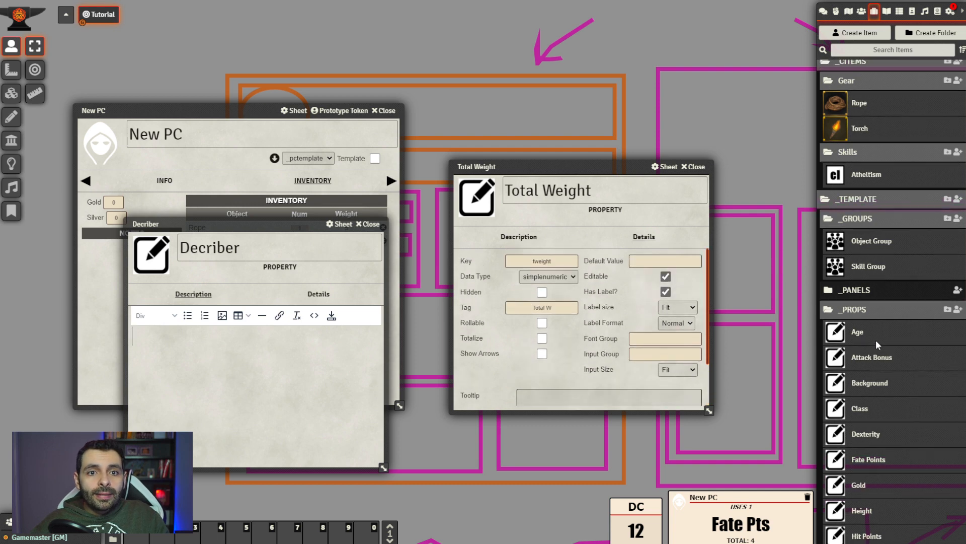
left_click_drag(256, 225, 267, 260)
scroll(538, 312, "down", 1)
left_click(546, 398)
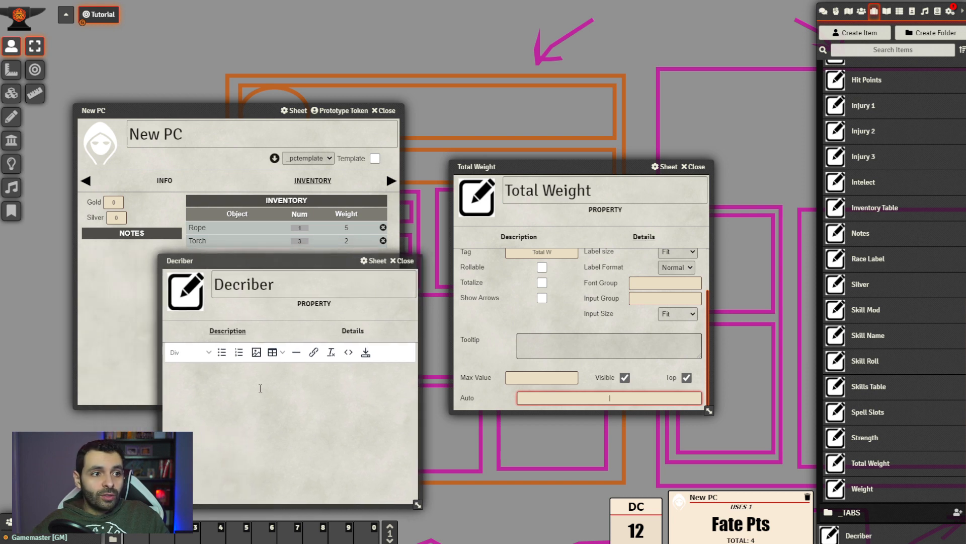
left_click(259, 382)
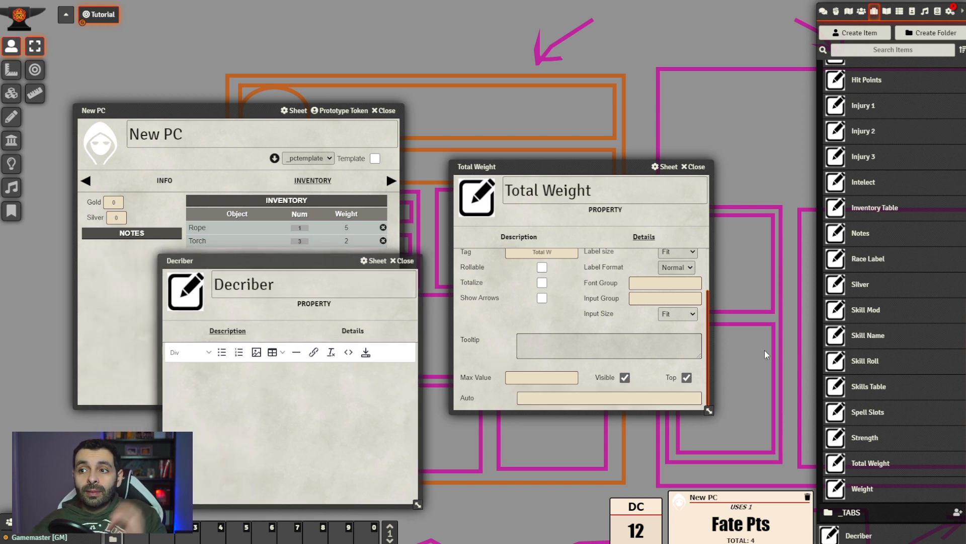
left_click(225, 106)
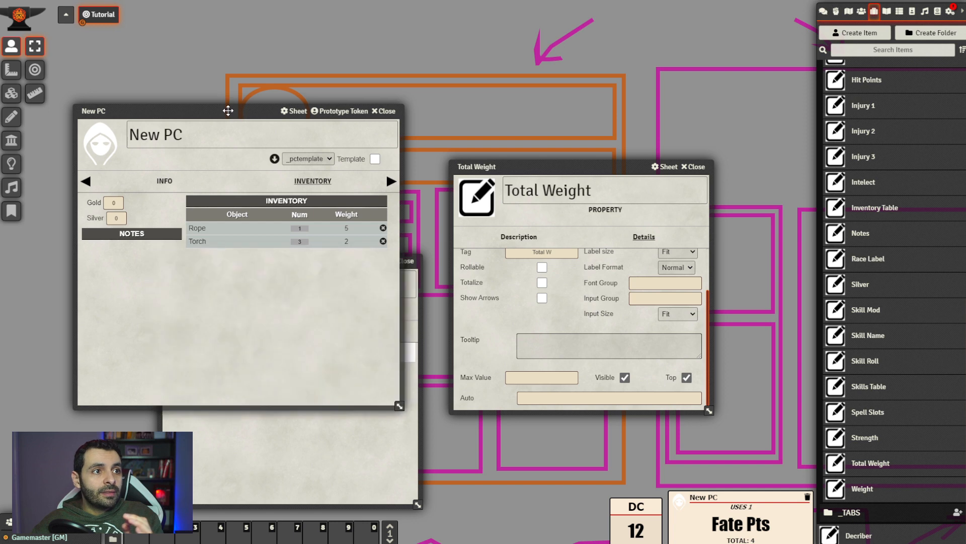
left_click_drag(224, 106, 209, 53)
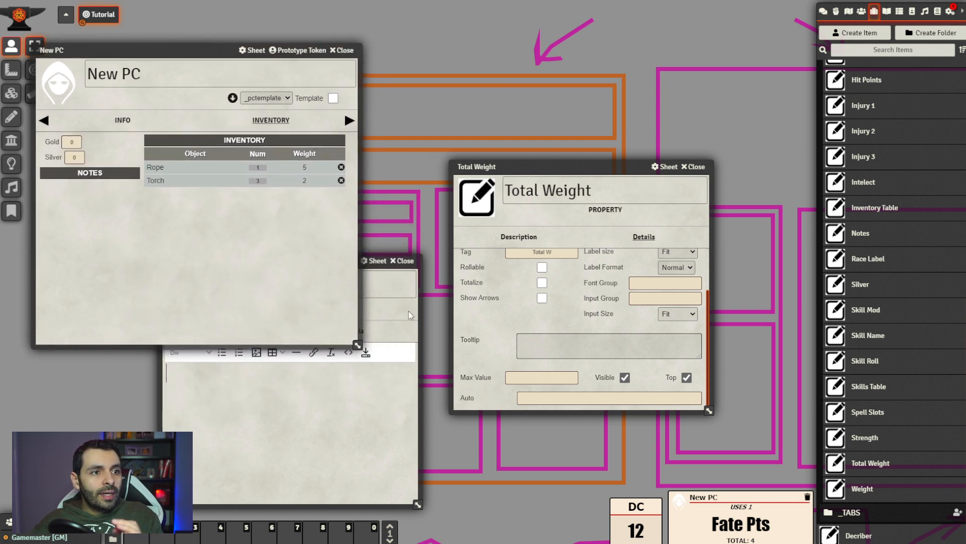
left_click(404, 344)
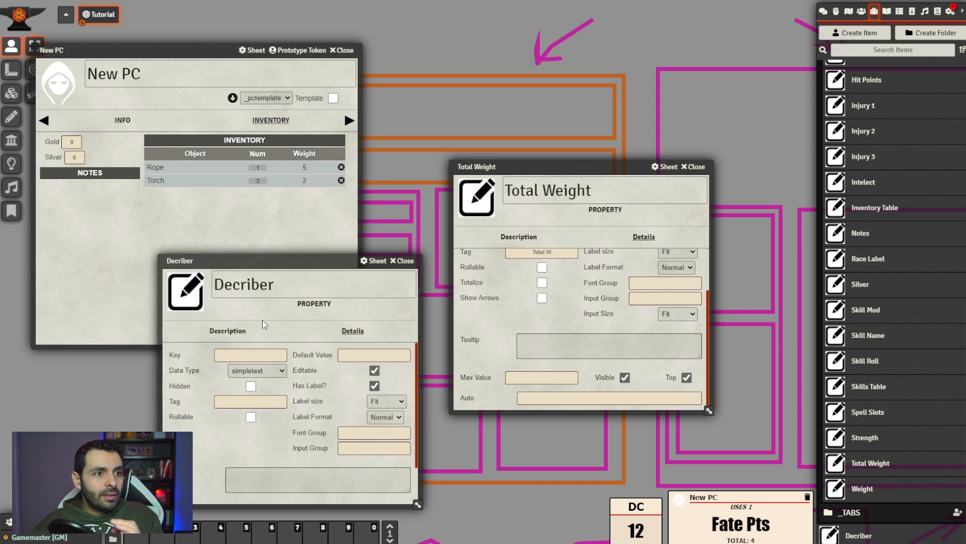
left_click(228, 331)
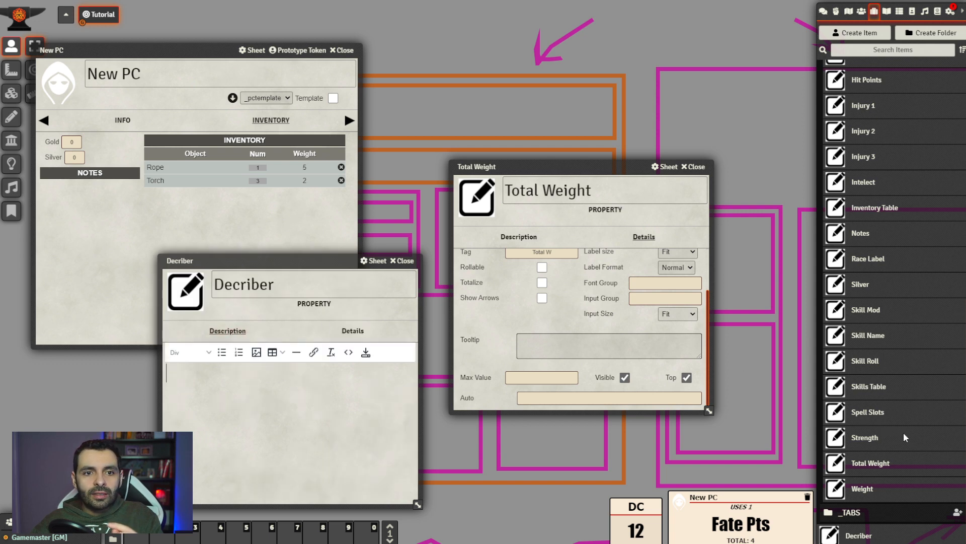
Open the Weight property's details and place its window clear of the Decriber sheet
left_click(869, 488)
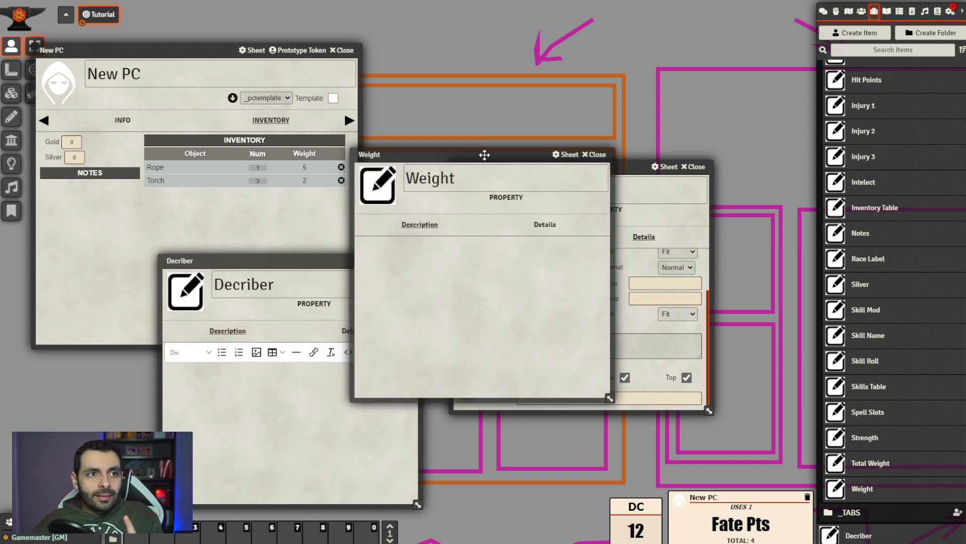
left_click_drag(483, 155, 627, 78)
left_click(688, 147)
left_click_drag(602, 174, 479, 233)
Write the expression #{weight}*#{num} in the Decriber description
left_click(257, 371)
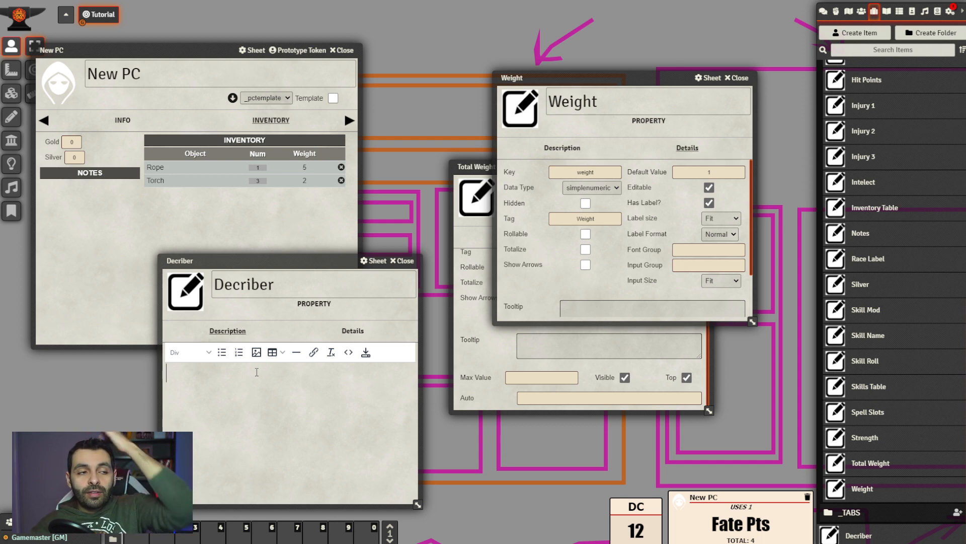
type("@{")
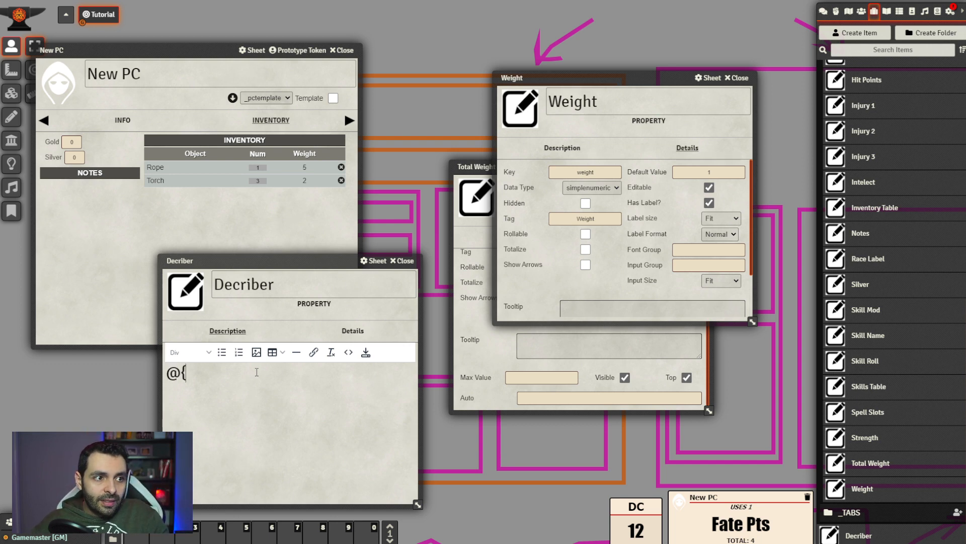
type("weight")
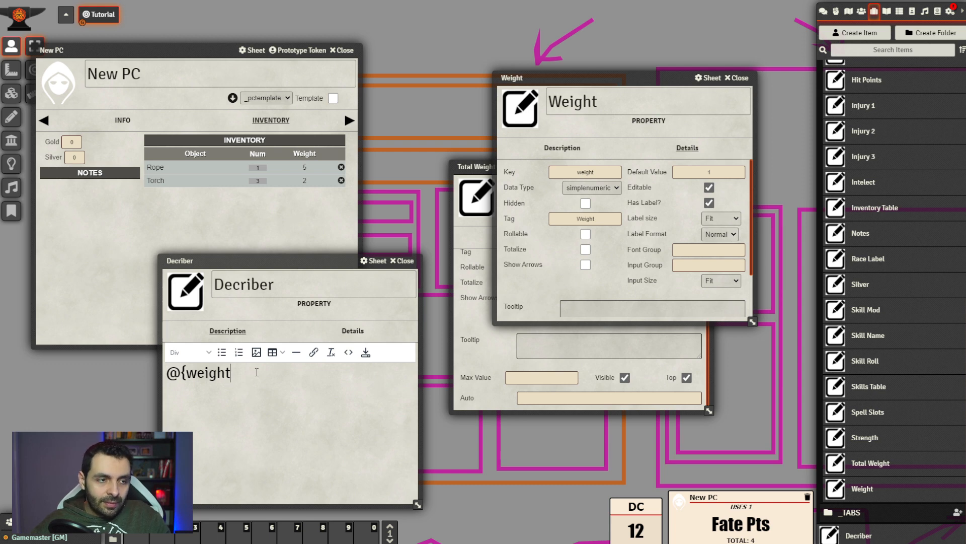
type("}*")
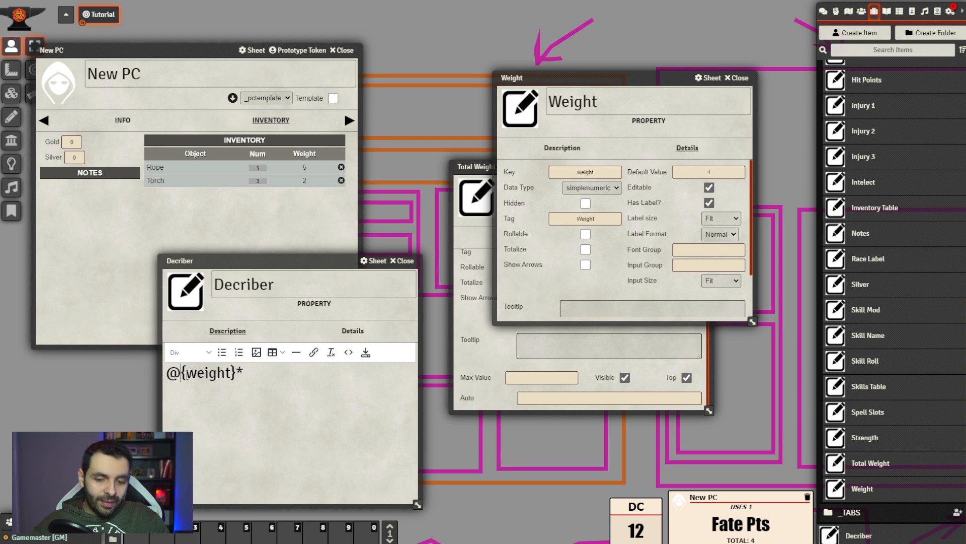
key("BackSpace")
type("#")
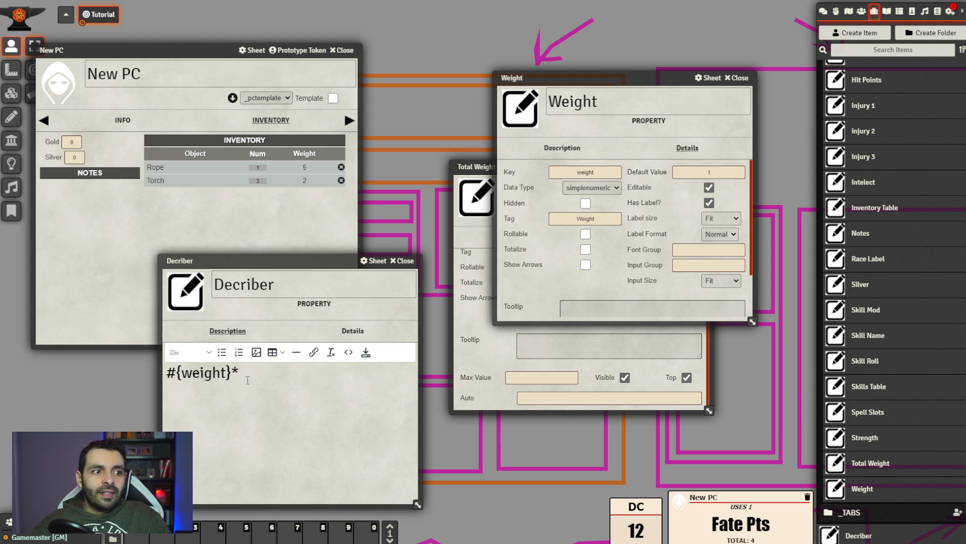
left_click(237, 371)
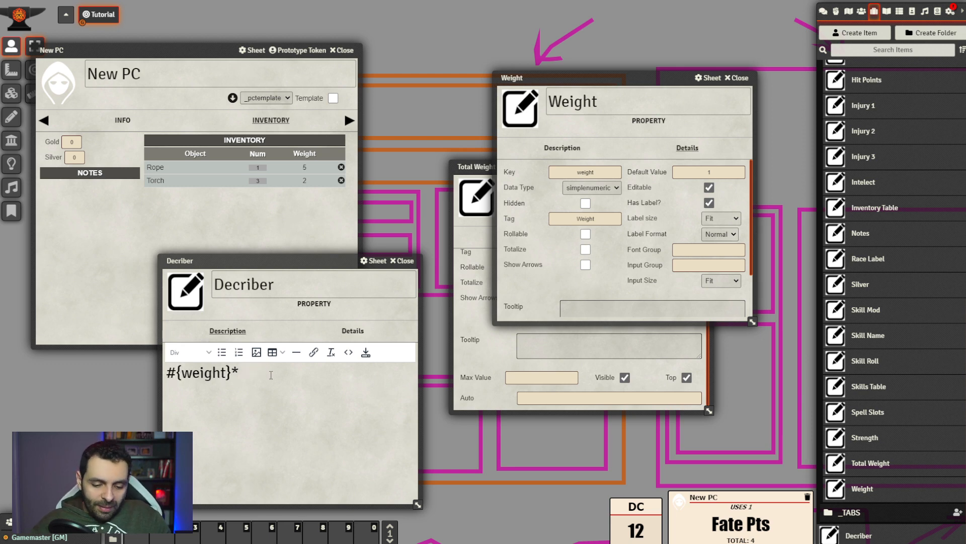
type("#{num}")
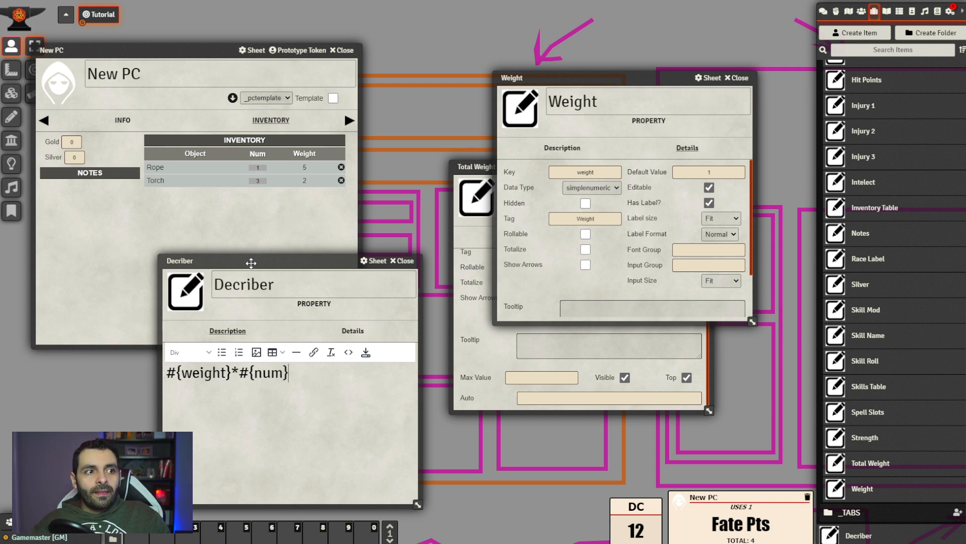
Highlight the # prefixes and the weight reference in the Decriber expression, and append an @ for comparison
mouse_move(250, 262)
left_mouse_down()
mouse_move(271, 287)
mouse_move(251, 254)
mouse_move(260, 251)
left_mouse_up()
left_click_drag(174, 362, 184, 362)
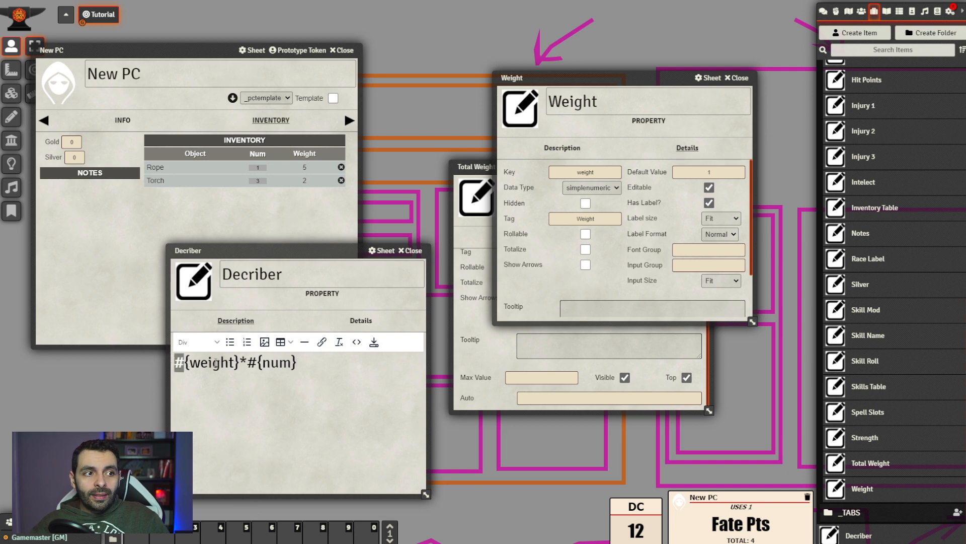
left_click_drag(258, 362, 248, 363)
left_click(184, 362)
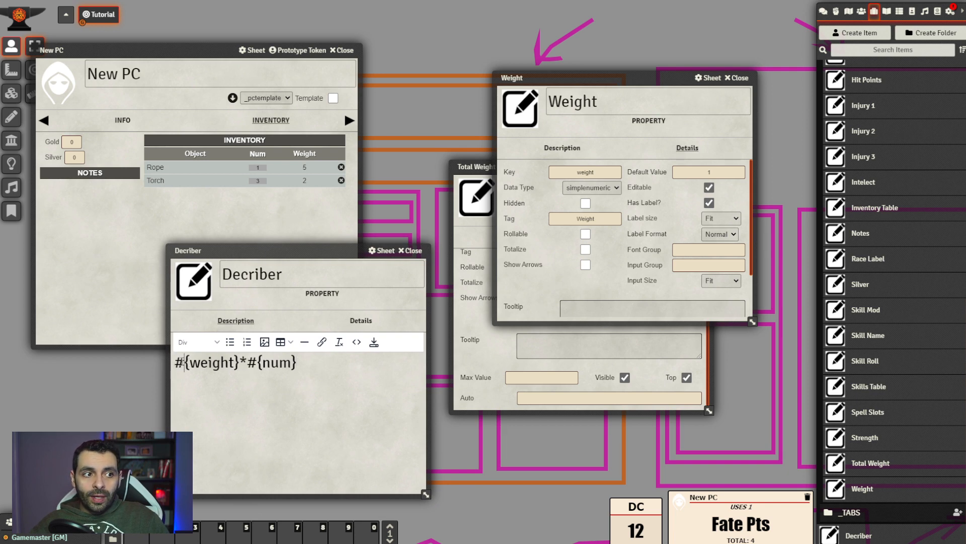
mouse_move(184, 362)
left_mouse_down()
mouse_move(174, 364)
mouse_move(182, 360)
left_mouse_up()
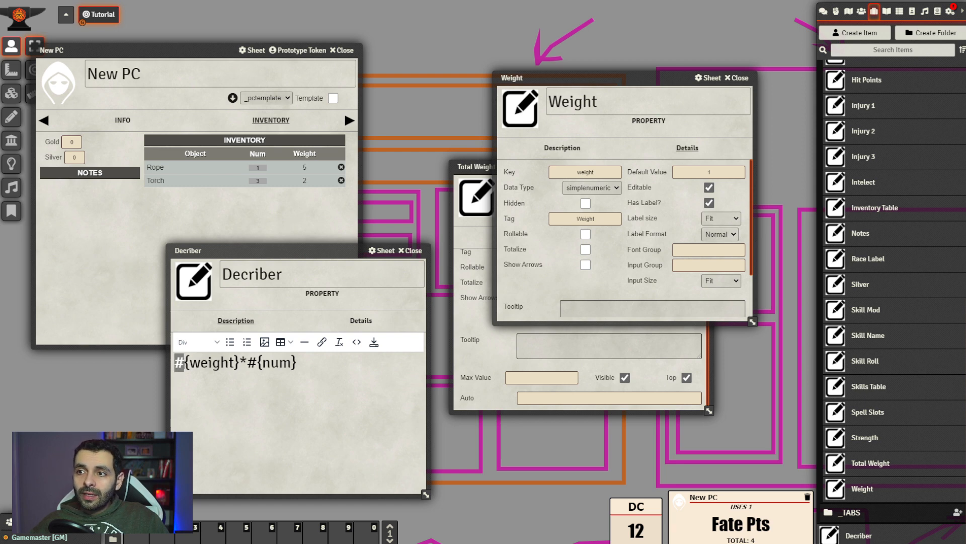
left_click_drag(242, 362, 186, 364)
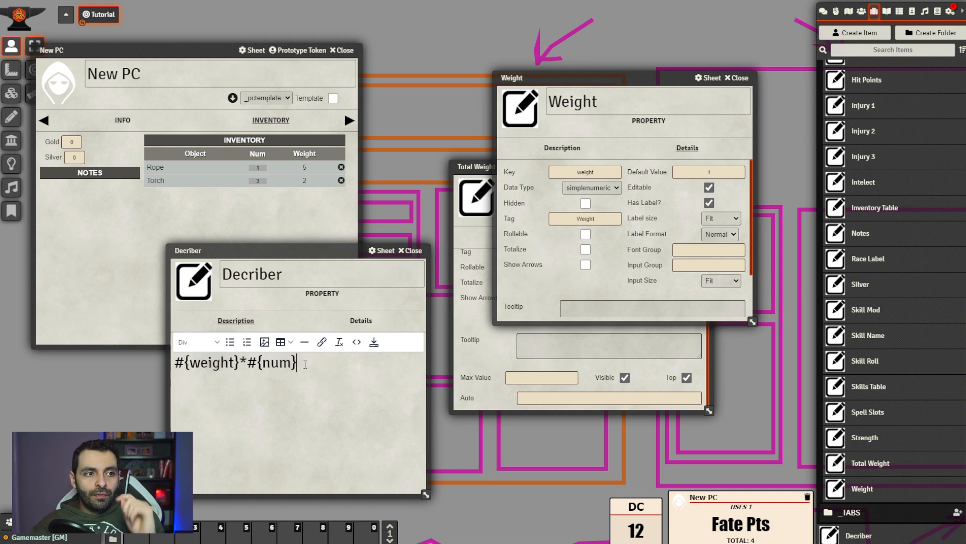
type("@")
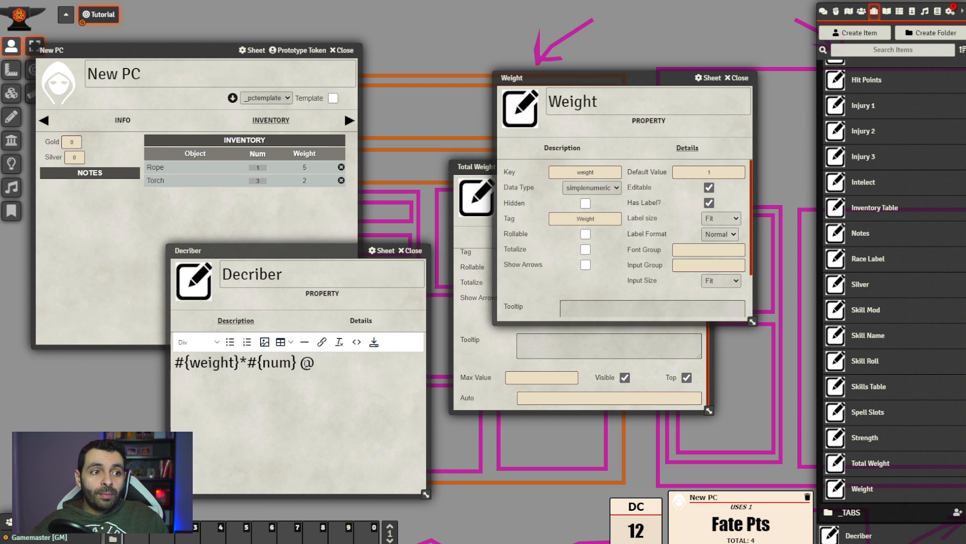
Remove the trailing @, copy #{weight}*#{num} into the Total Weight property's Auto field, and close the Total Weight and Weight sheets
left_click_drag(331, 366, 129, 361)
key("ctrl+c")
key("BackSpace")
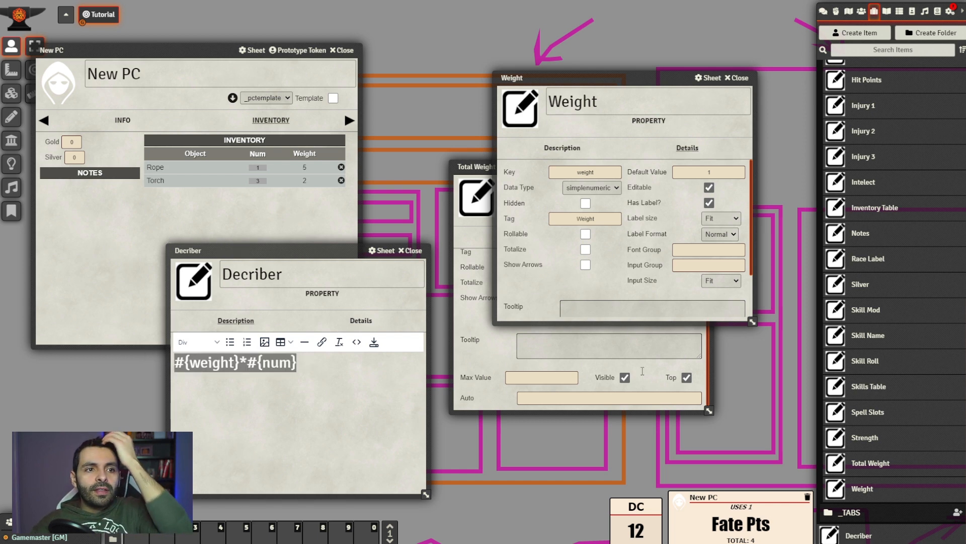
left_click(476, 167)
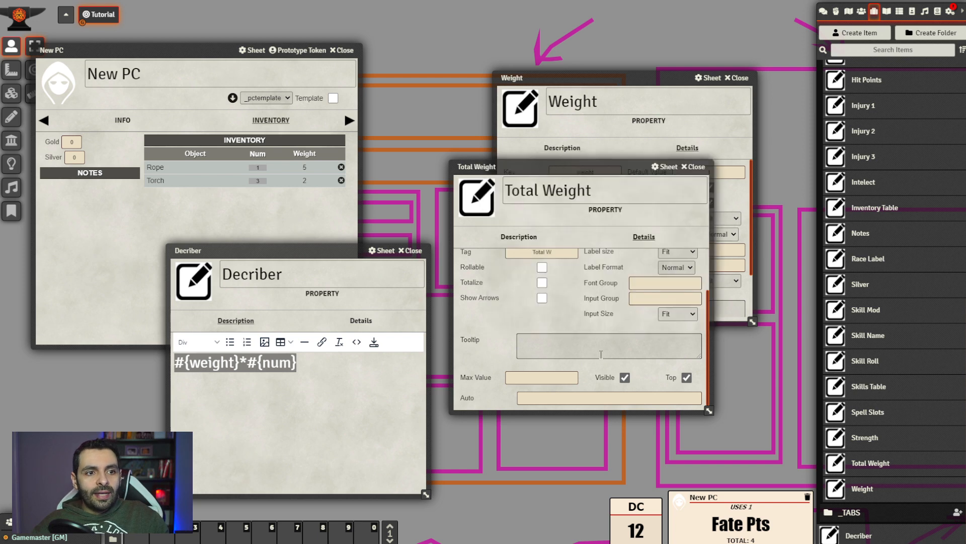
left_click(575, 397)
key("ctrl+v")
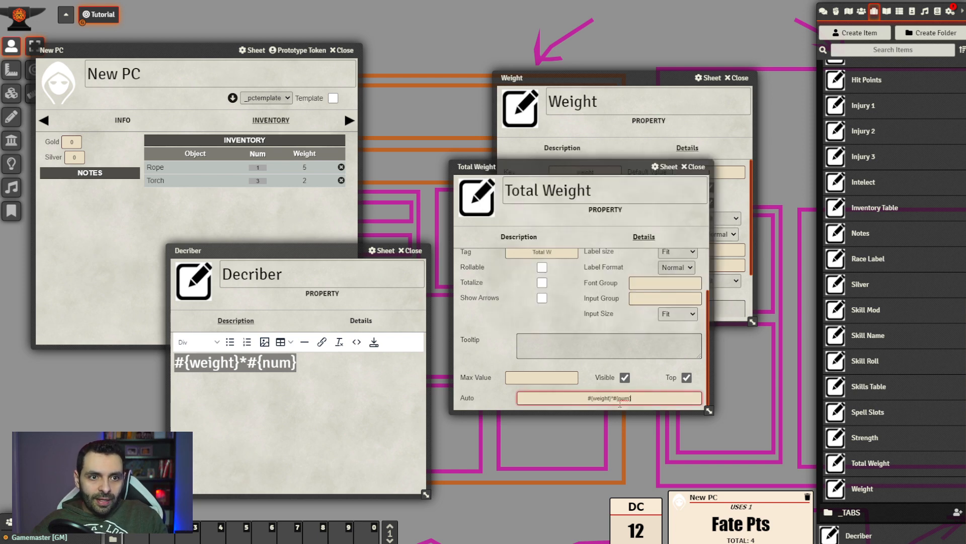
left_click(704, 367)
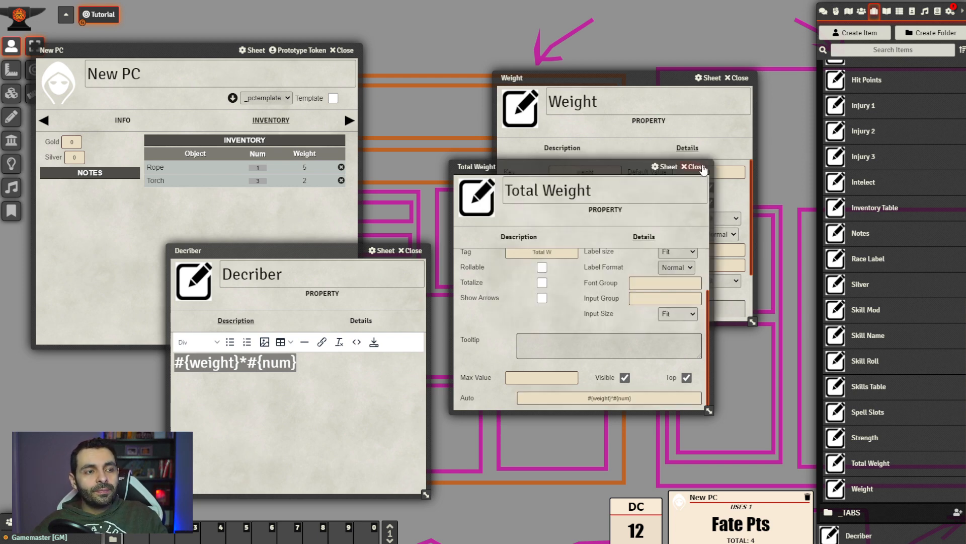
left_click(693, 167)
left_click(737, 77)
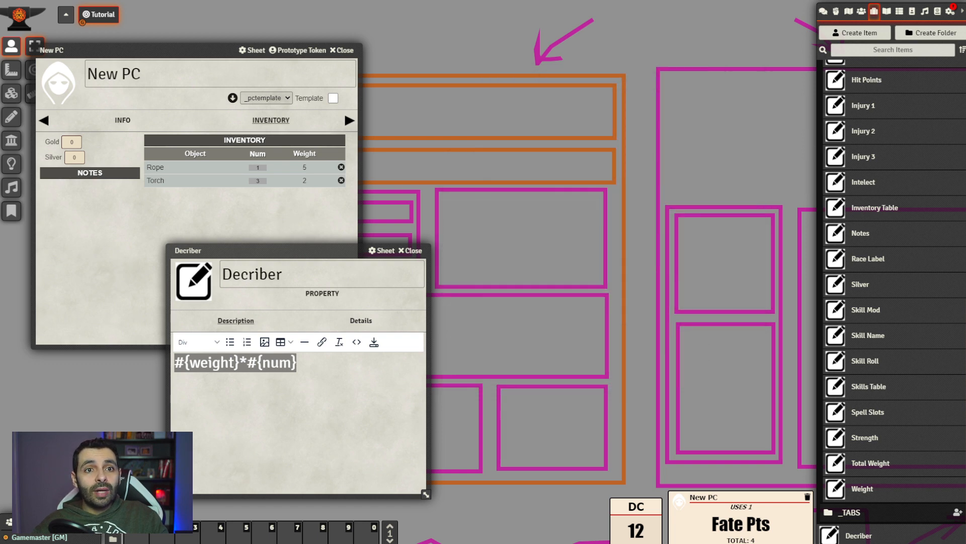
Add the Total Weight property to the Object Group's properties, and close the Object Group and Decriber sheets
scroll(894, 191, "up", 10)
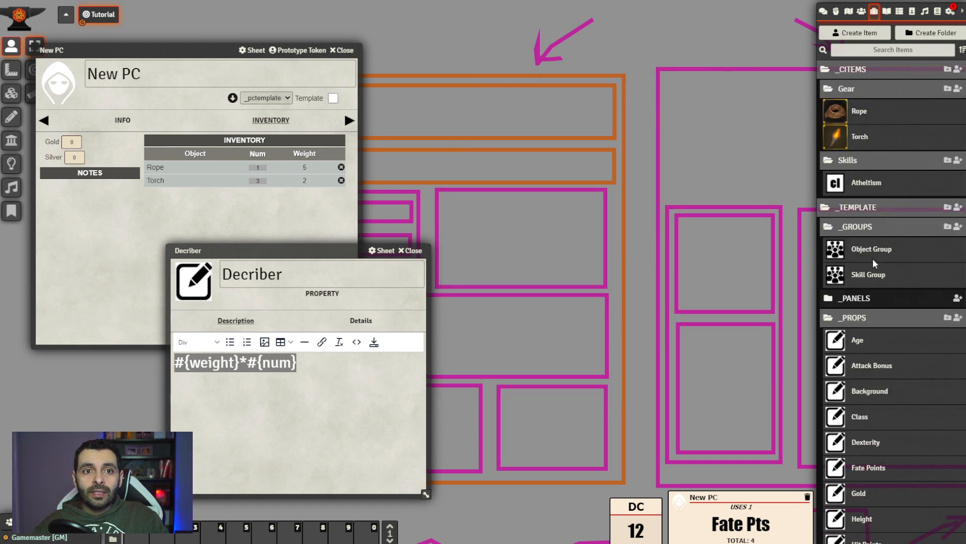
left_click(875, 263)
left_click(565, 225)
left_click_drag(531, 162, 643, 100)
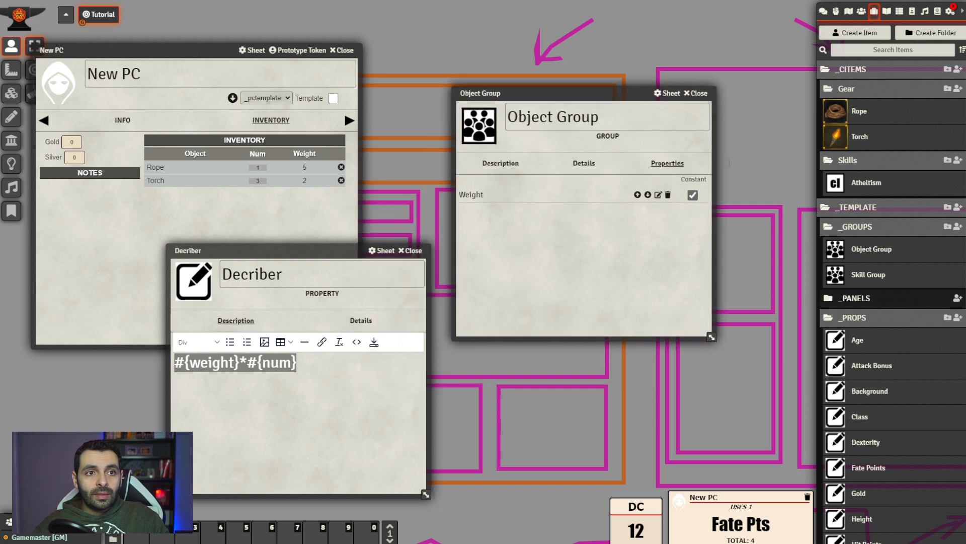
scroll(887, 348, "down", 9)
left_click_drag(887, 456, 549, 247)
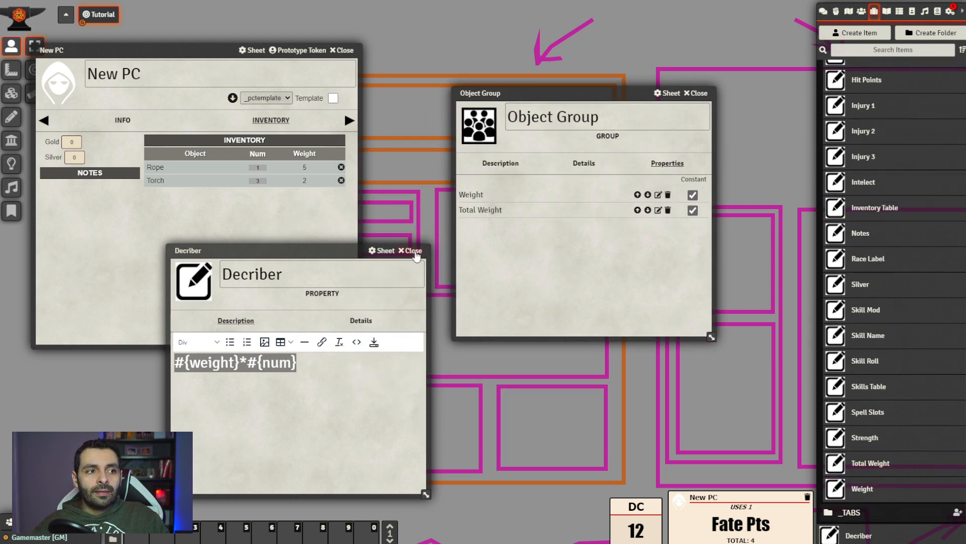
left_click(701, 94)
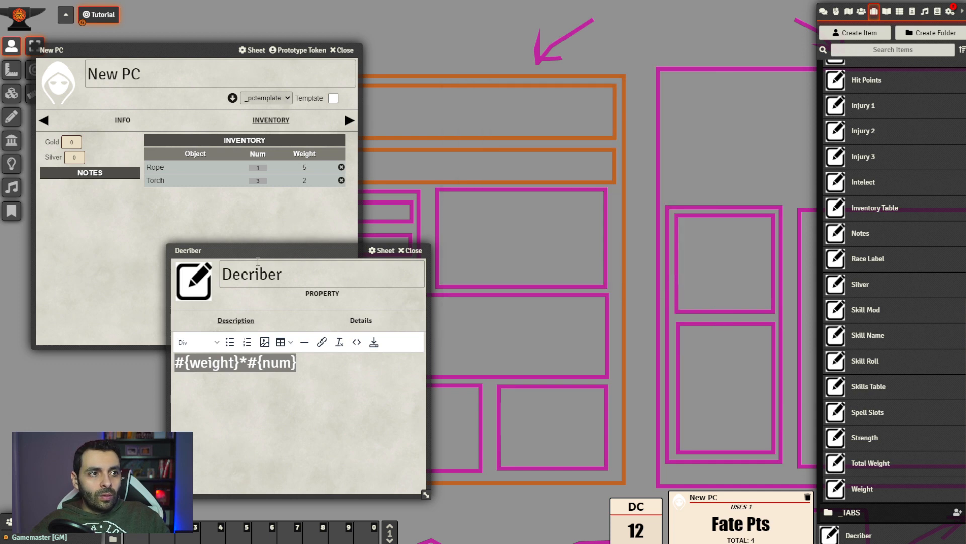
left_click_drag(309, 251, 638, 169)
left_click(741, 167)
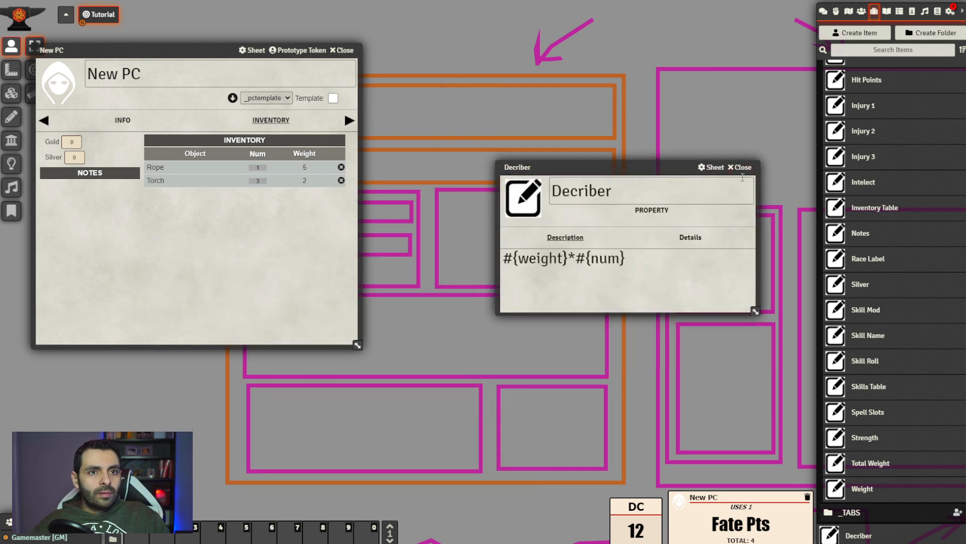
Open the _pctemplate actor, rebuild its sheet, and reopen the New PC actor once the world reloads
scroll(918, 210, "up", 10)
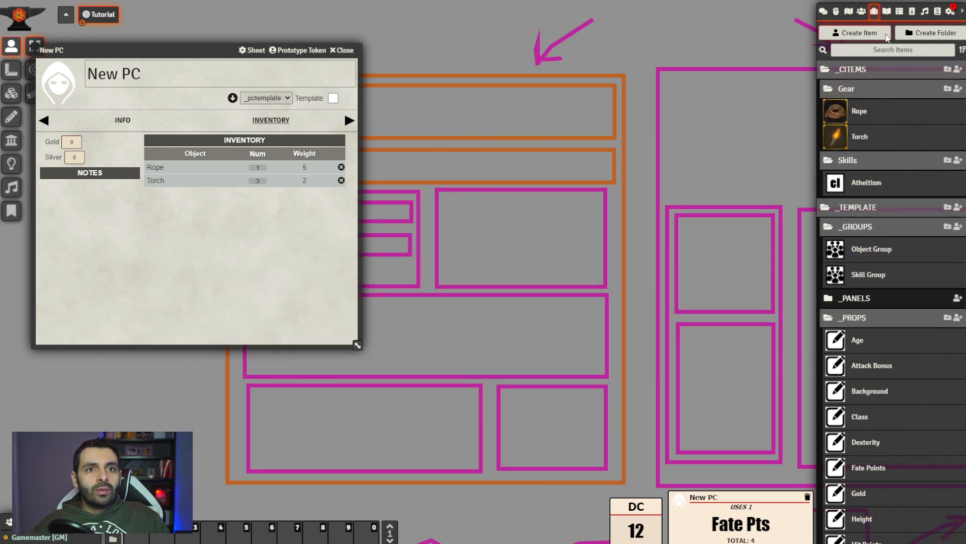
left_click(861, 11)
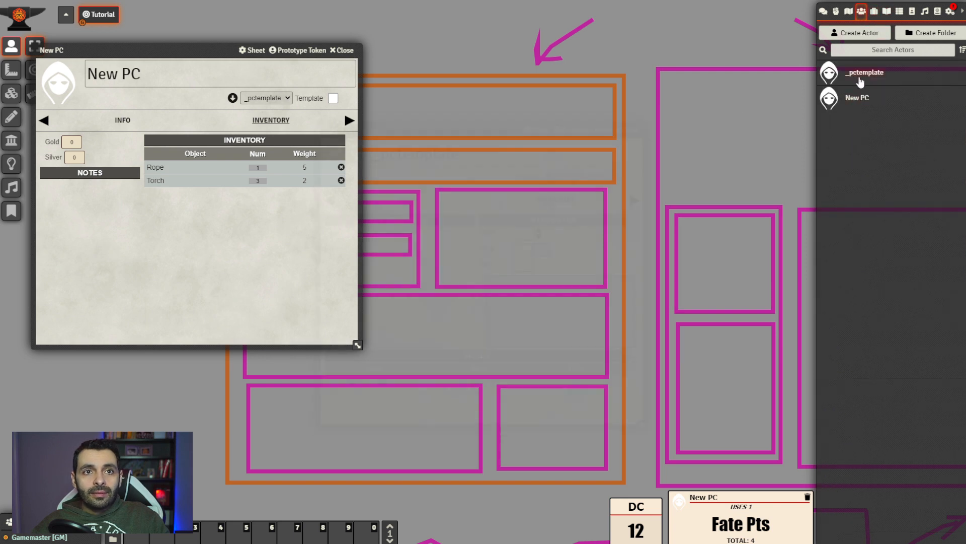
left_click(863, 77)
left_click(617, 179)
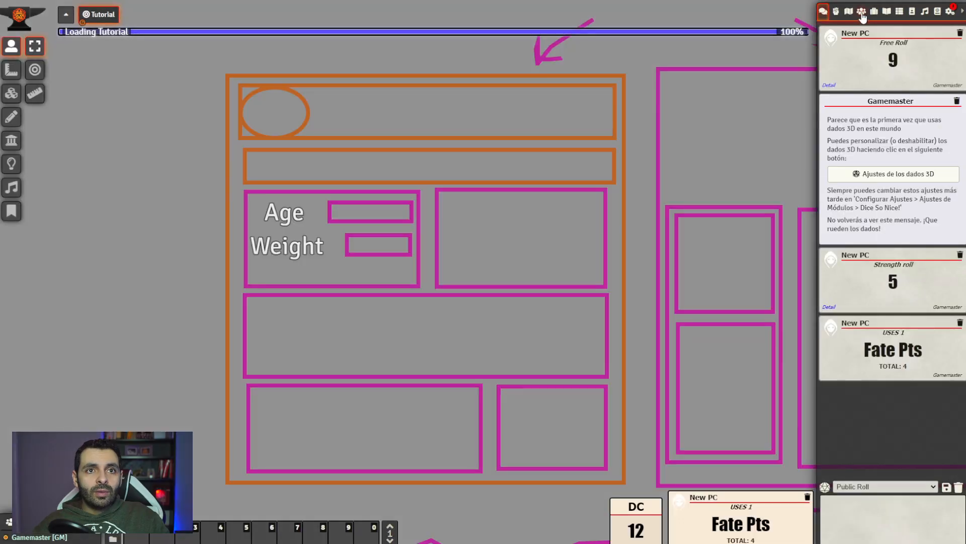
left_click(862, 11)
left_click(859, 101)
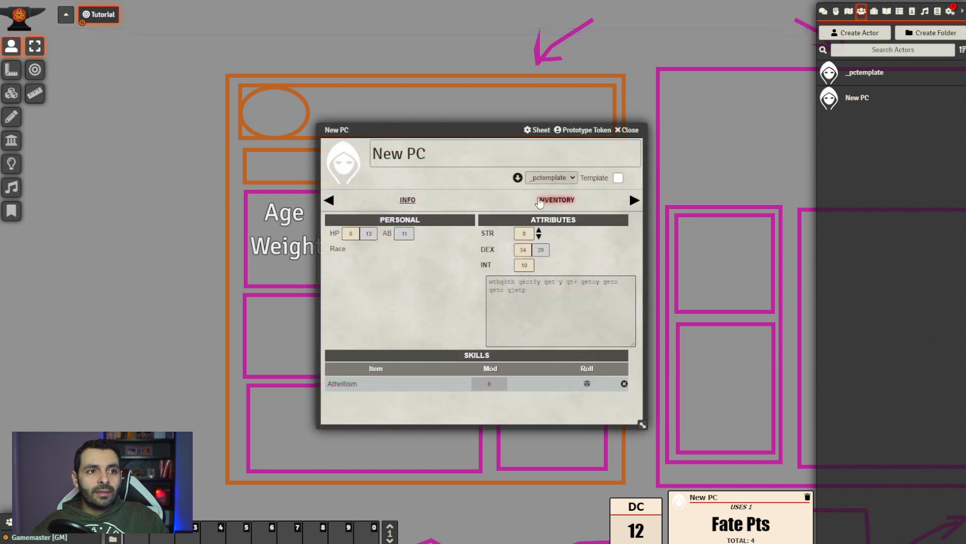
Show New PC's inventory and refresh the actor from the _pctemplate template to update the Total W column
left_click(556, 200)
left_click_drag(470, 134, 440, 130)
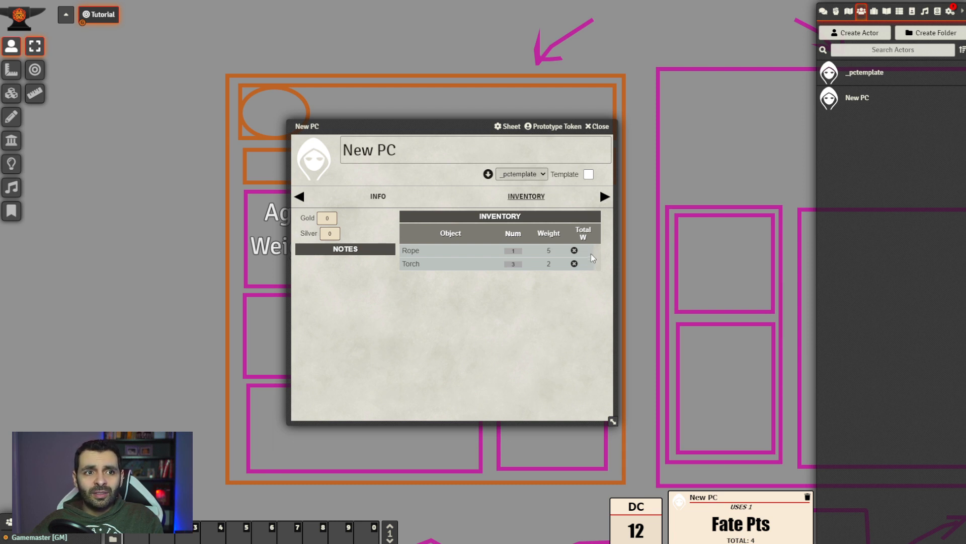
left_click(488, 174)
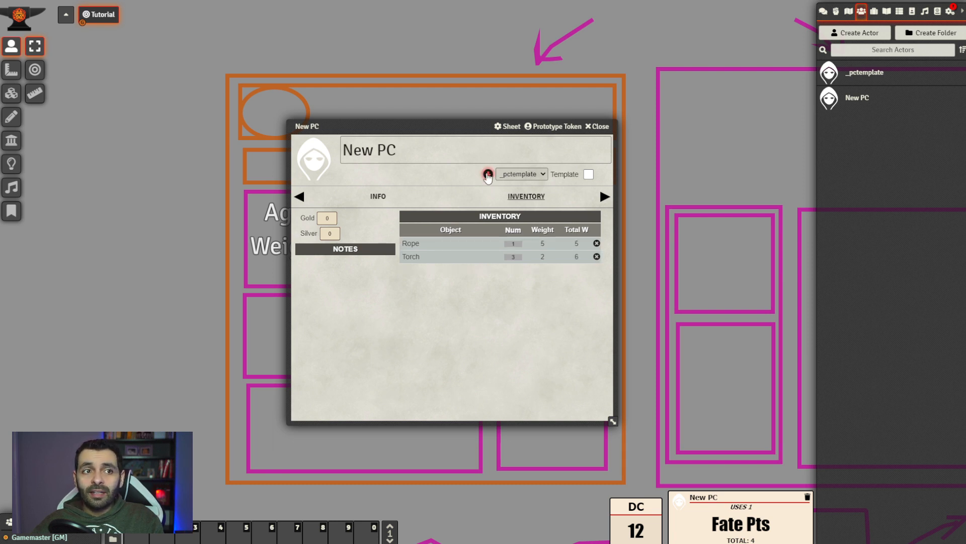
left_click_drag(474, 130, 449, 142)
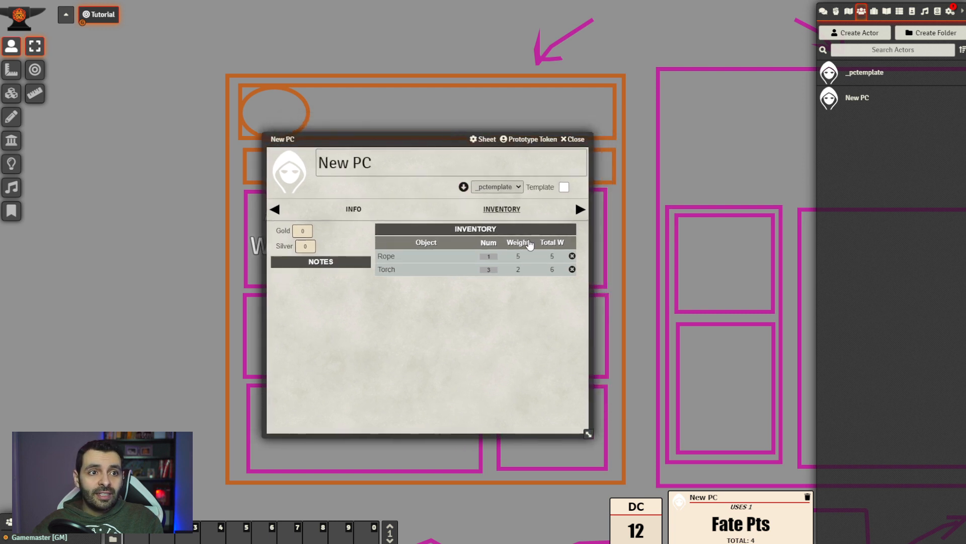
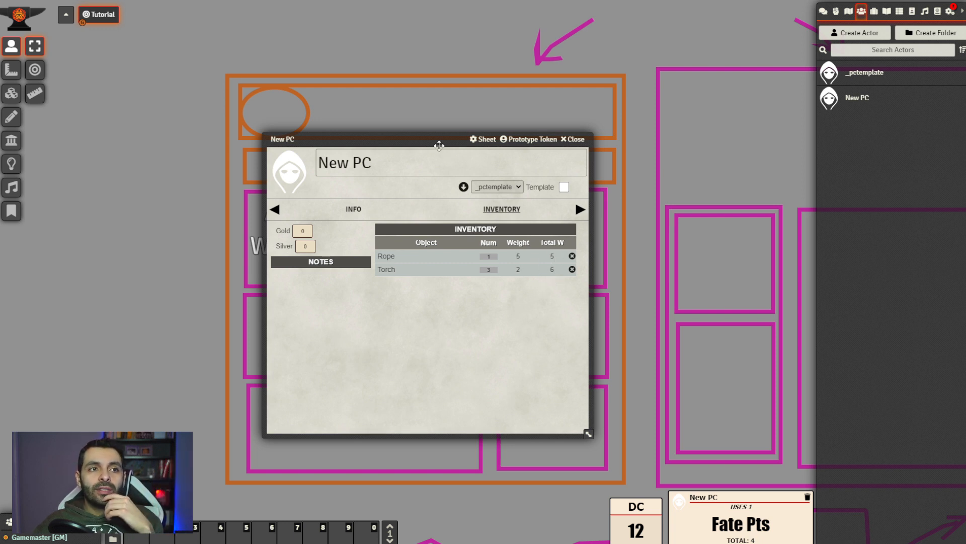
Move the New PC sheet aside and browse the property items in the _PROPS folder under _TEMPLATE
left_click_drag(439, 145, 289, 106)
left_click(874, 14)
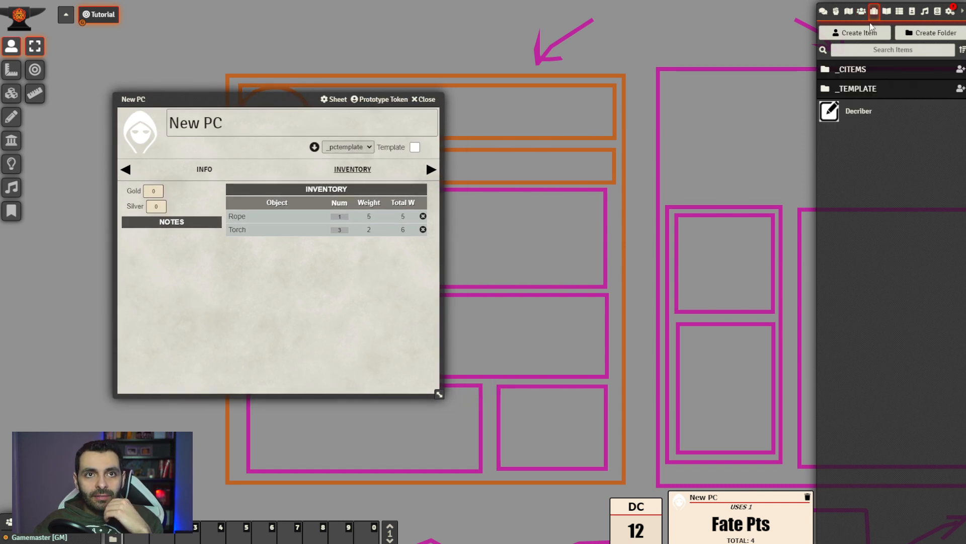
left_click(875, 90)
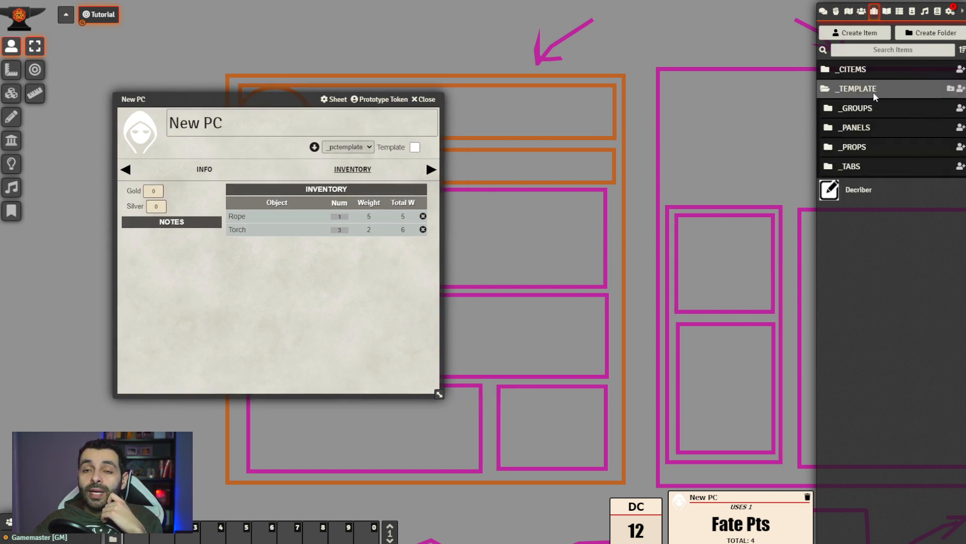
left_click(872, 148)
scroll(901, 243, "down", 5)
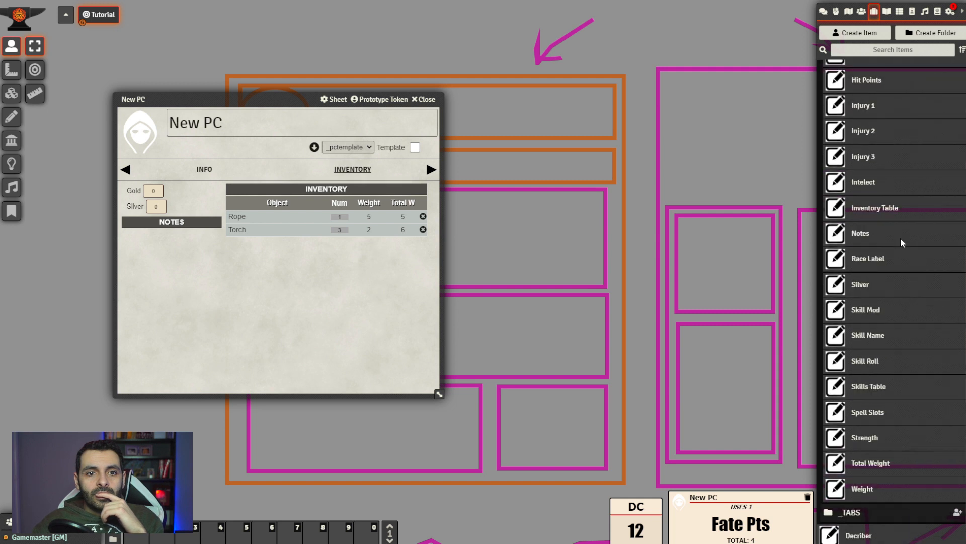
Enable Show Totals for the Inventory Table property and close its sheet
scroll(901, 316, "up", 1)
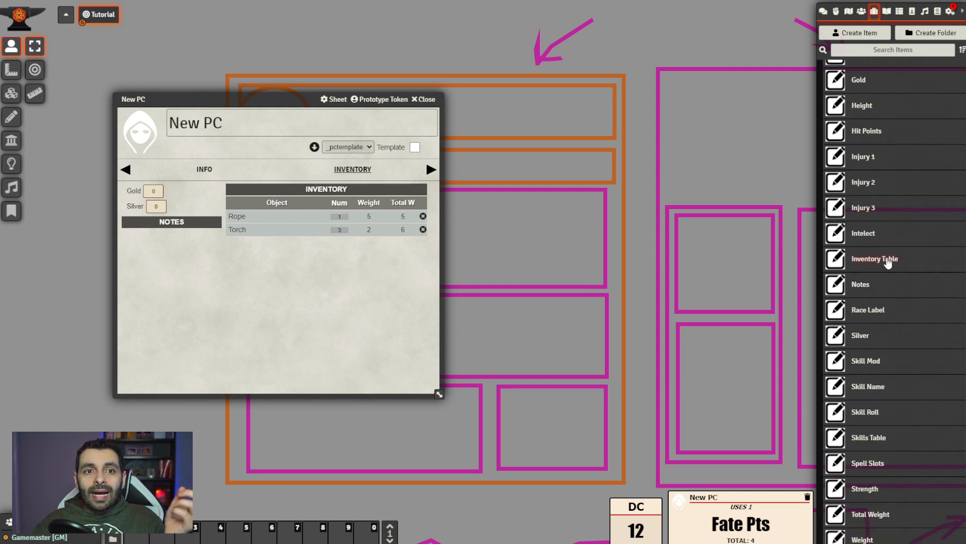
left_click(875, 258)
left_click_drag(429, 157, 616, 145)
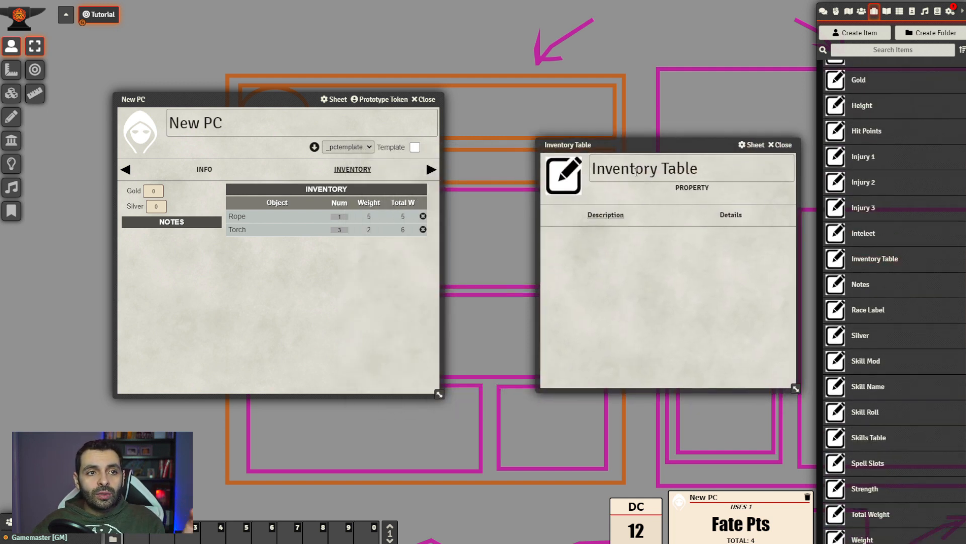
mouse_move(602, 239)
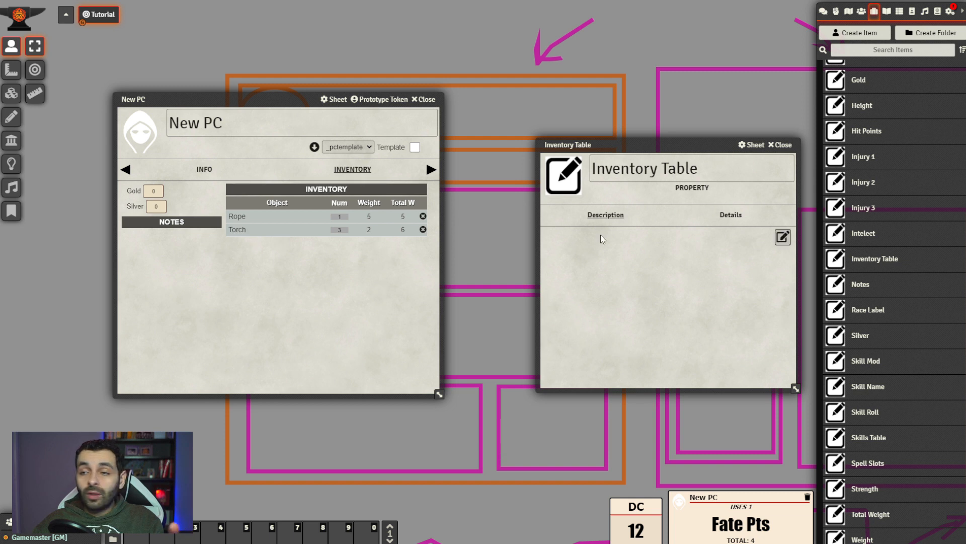
left_click(731, 214)
scroll(719, 309, "down", 5)
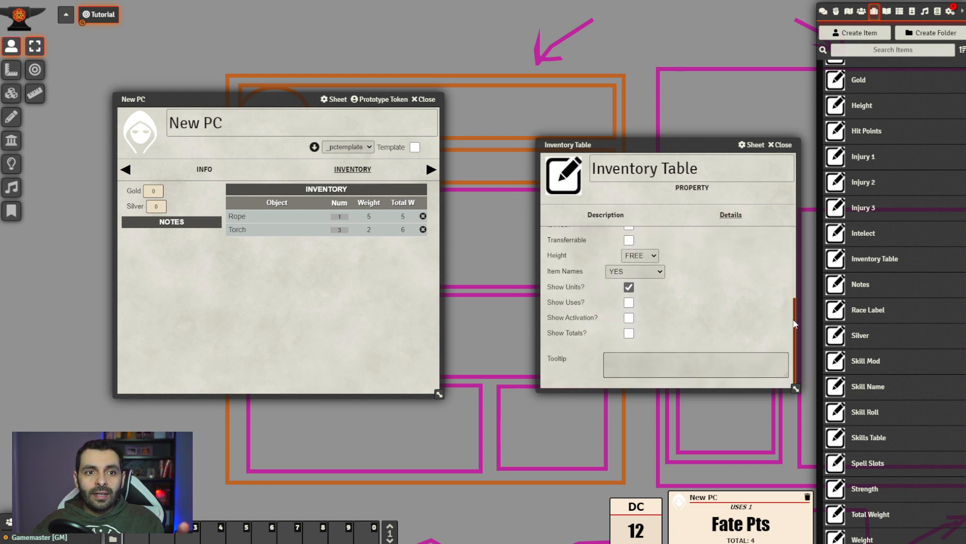
mouse_move(796, 306)
left_mouse_down()
mouse_move(792, 233)
mouse_move(790, 306)
left_mouse_up()
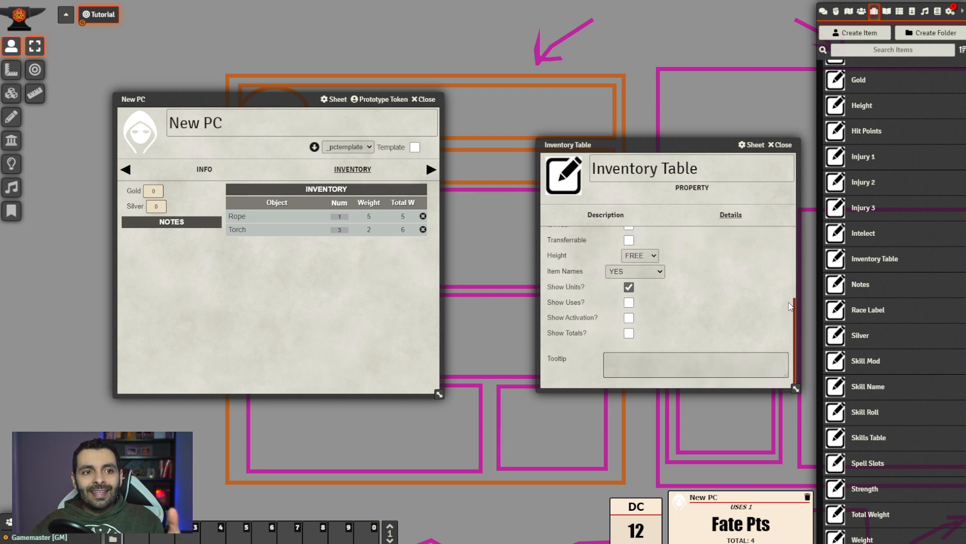
left_click(629, 334)
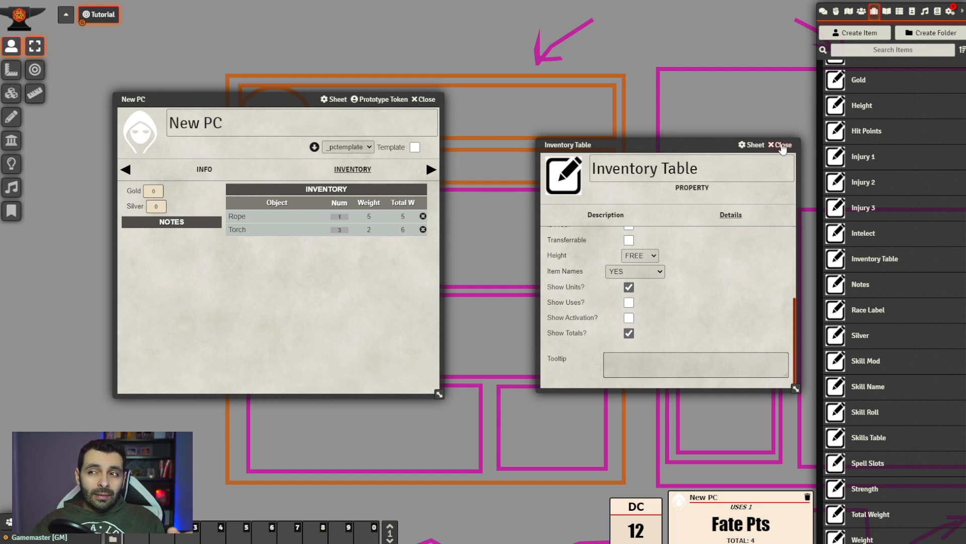
left_click(781, 145)
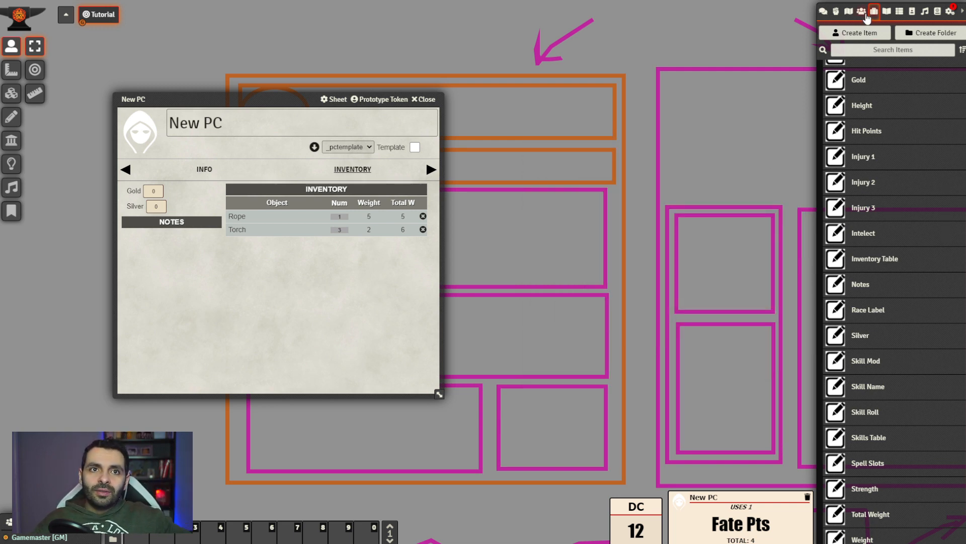
Rebuild the _pctemplate actor's sheet, then reopen New PC and display its inventory
left_click(862, 12)
left_click(867, 73)
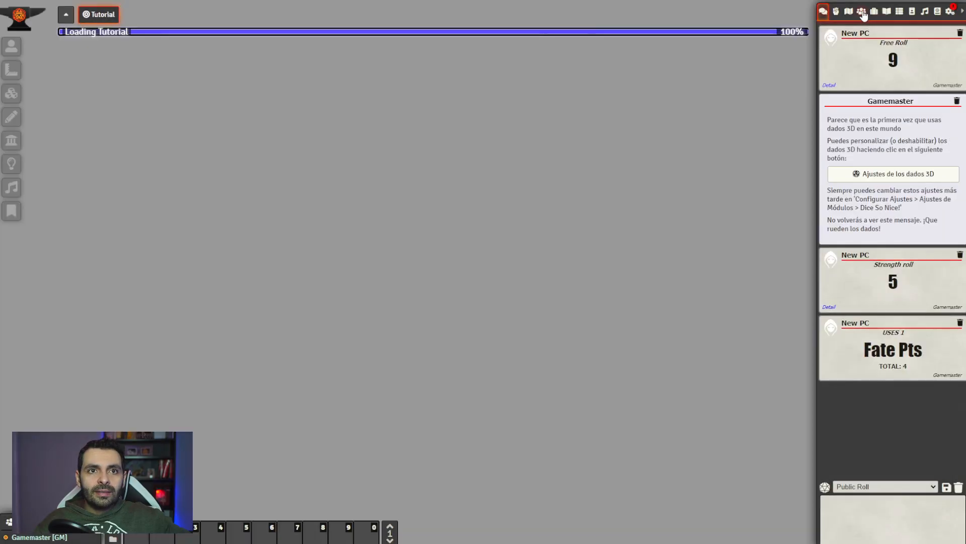
left_click(862, 13)
left_click(864, 98)
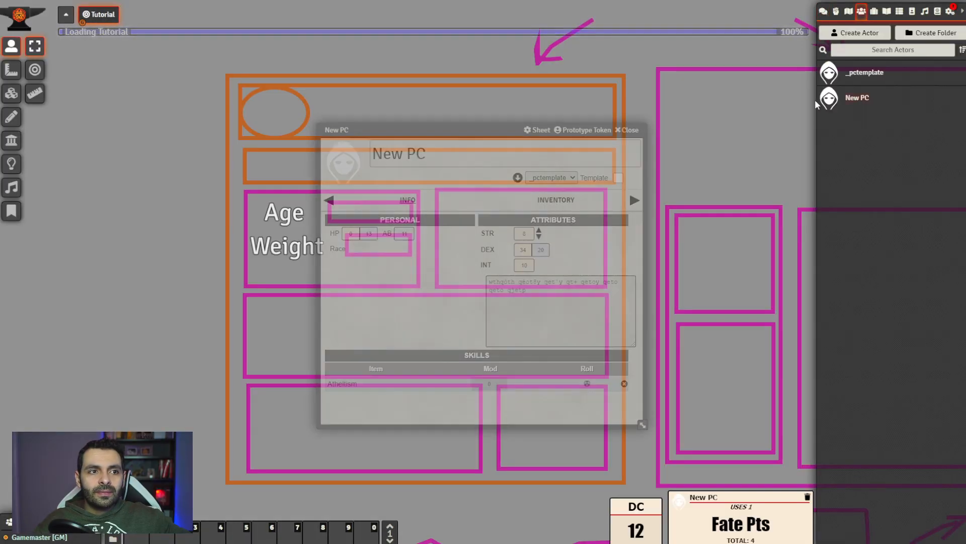
left_click(556, 200)
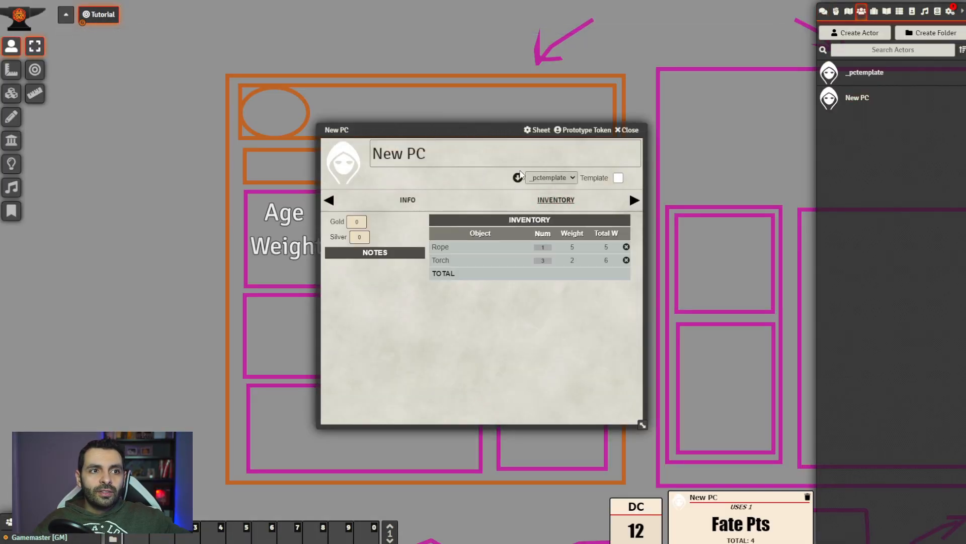
left_click_drag(502, 129, 437, 120)
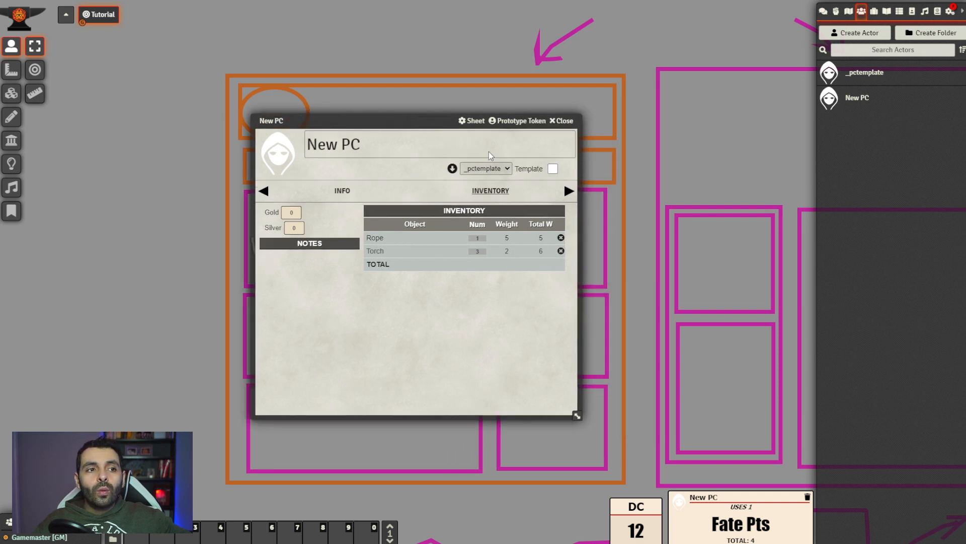
left_click_drag(431, 122, 368, 115)
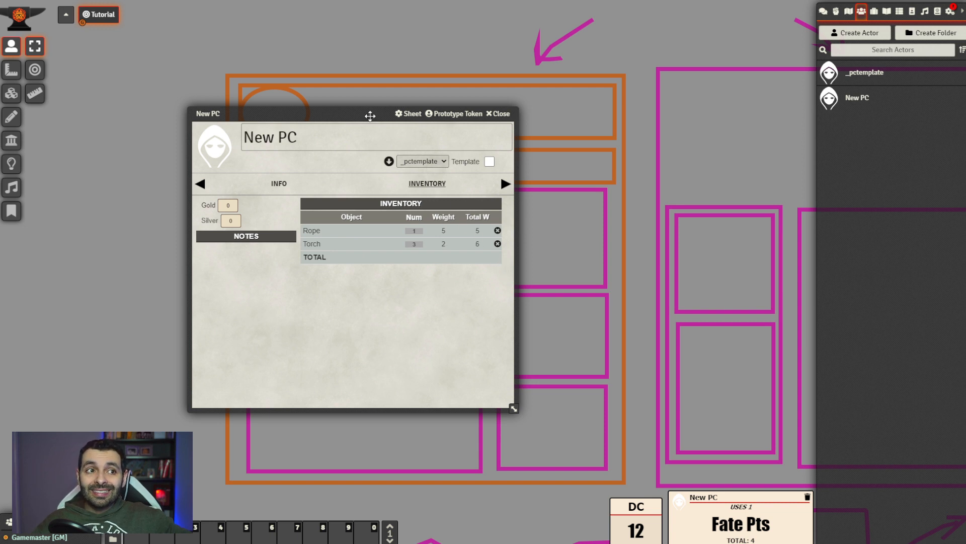
left_click_drag(361, 110, 324, 119)
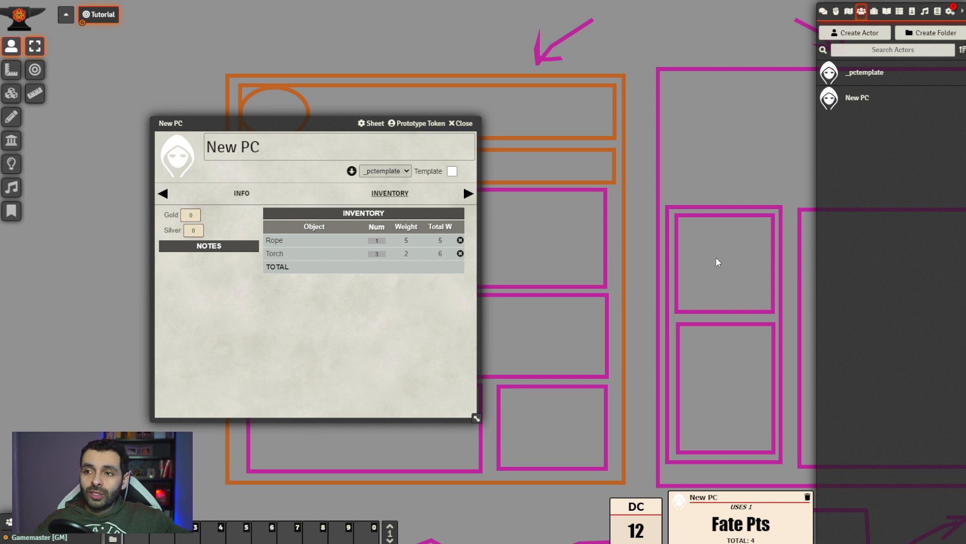
Enable Totalize for the Total Weight property in the _PROPS folder and close its sheet
left_click(874, 10)
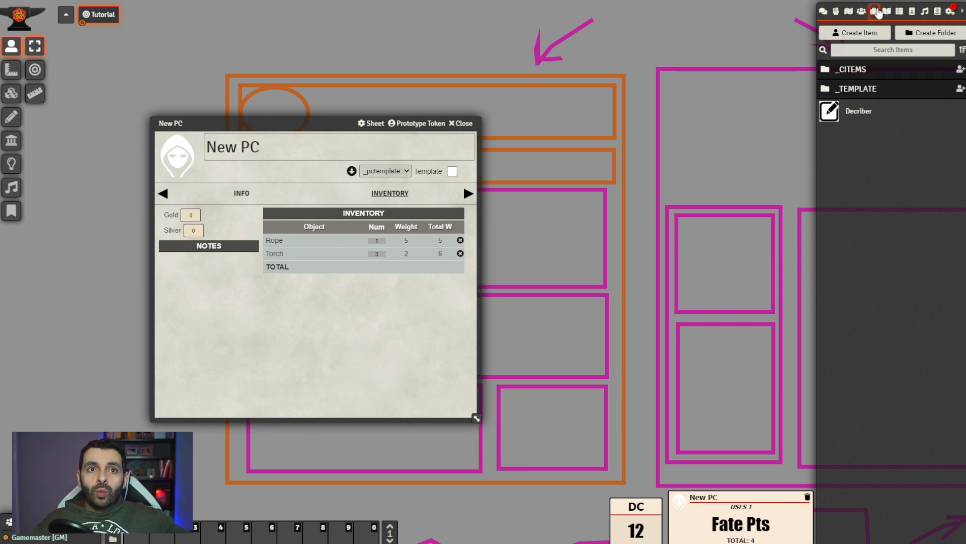
left_click(866, 93)
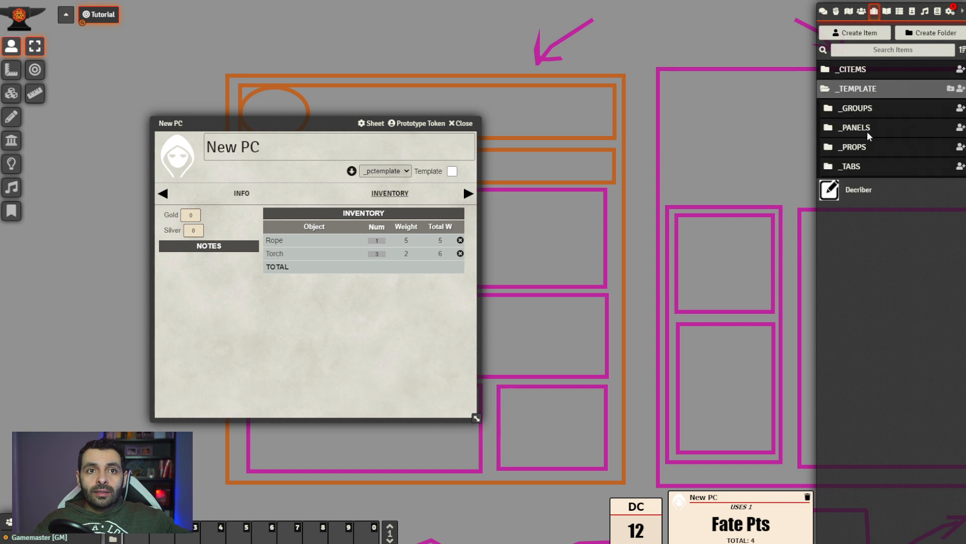
left_click(867, 146)
scroll(886, 302, "down", 5)
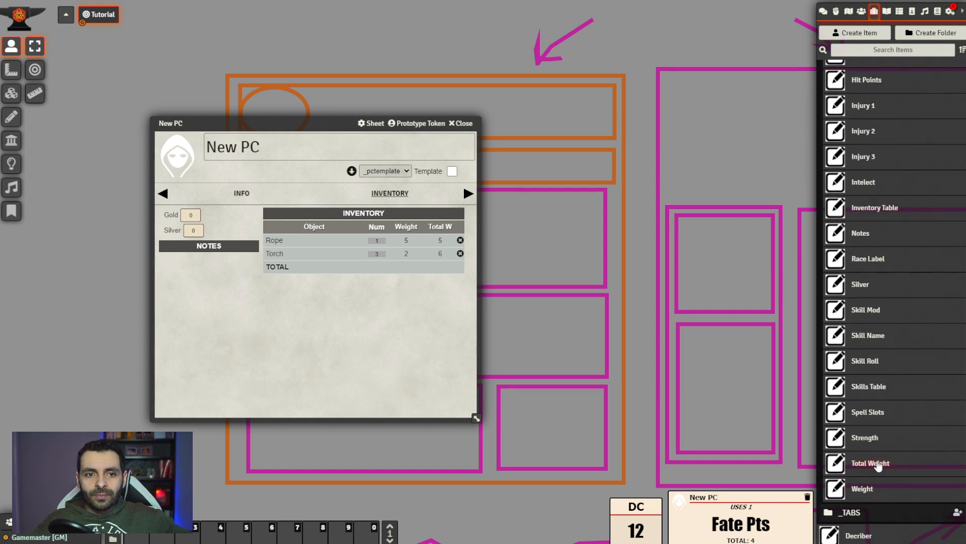
left_click(871, 462)
left_click_drag(531, 158, 675, 132)
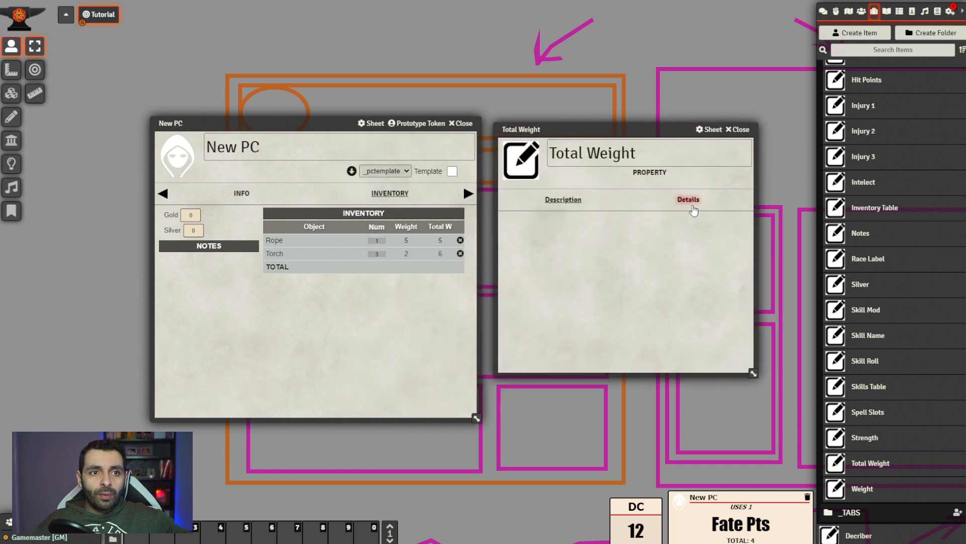
left_click(688, 199)
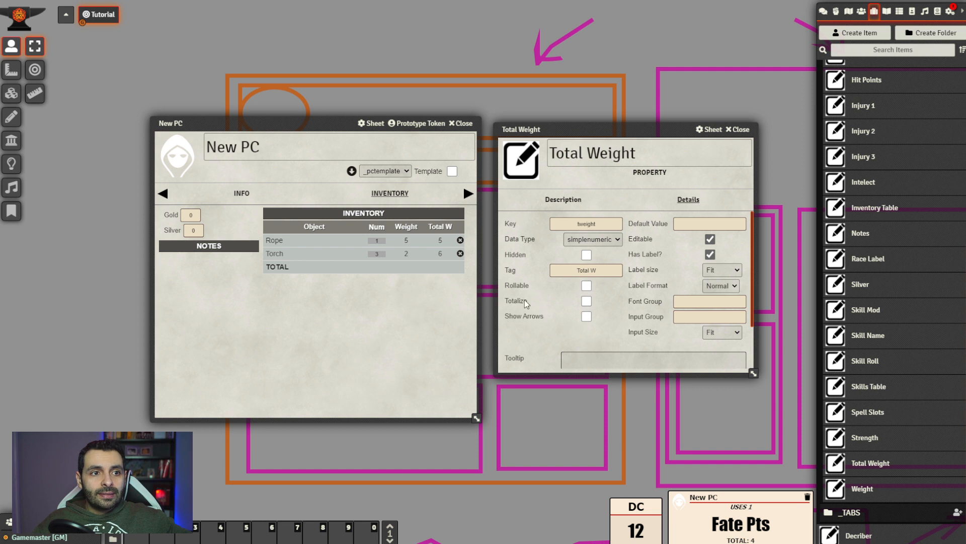
left_click(587, 301)
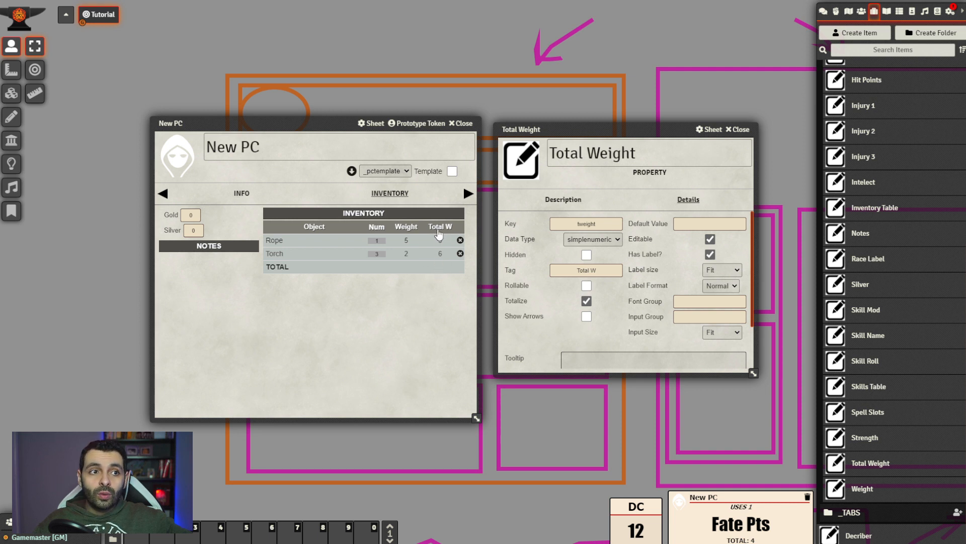
left_click(738, 129)
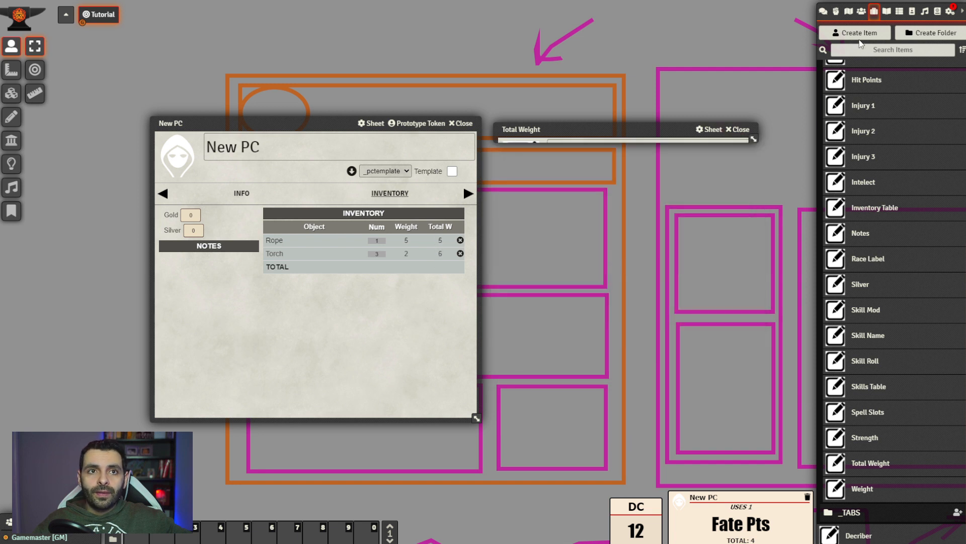
Rebuild the _pctemplate sheet again and check the total row in New PC's inventory
left_click(861, 11)
left_click(865, 72)
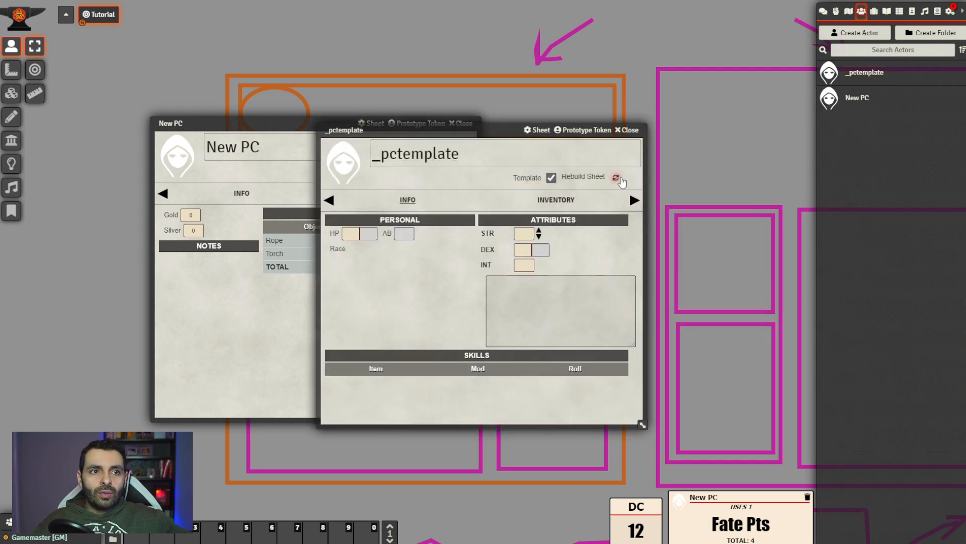
left_click(618, 179)
left_click(861, 12)
left_click(864, 99)
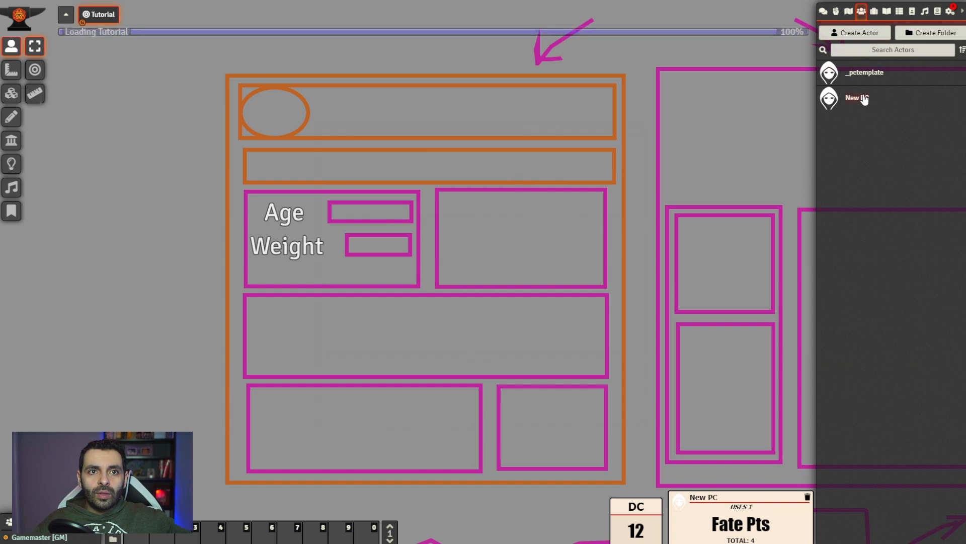
left_click(555, 200)
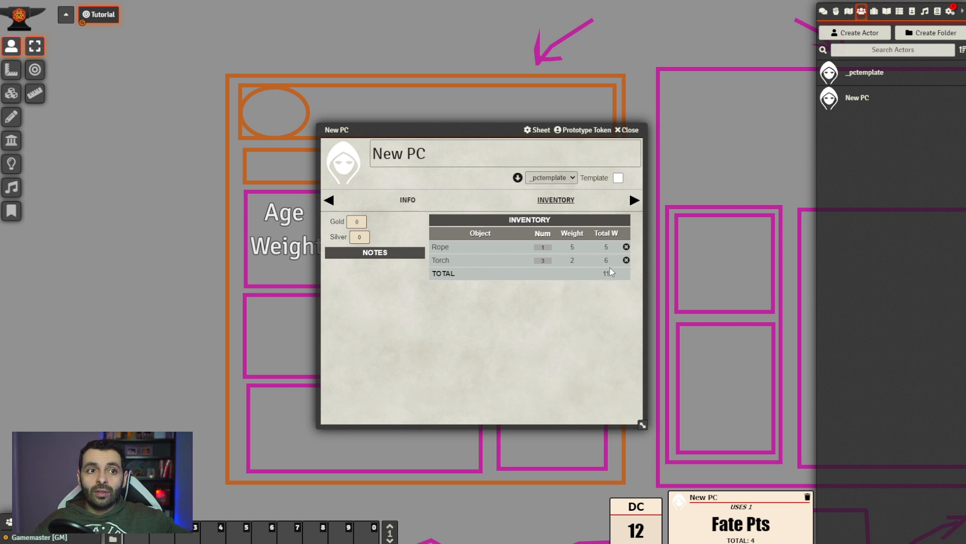
left_click_drag(505, 129, 430, 114)
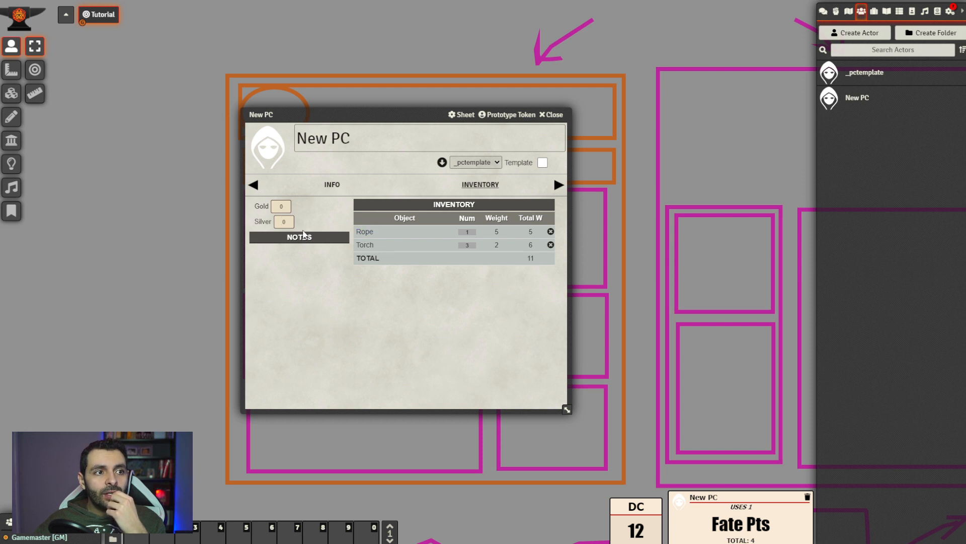
Start creating a new property item in the _PROPS folder inside _TEMPLATE
left_click(874, 12)
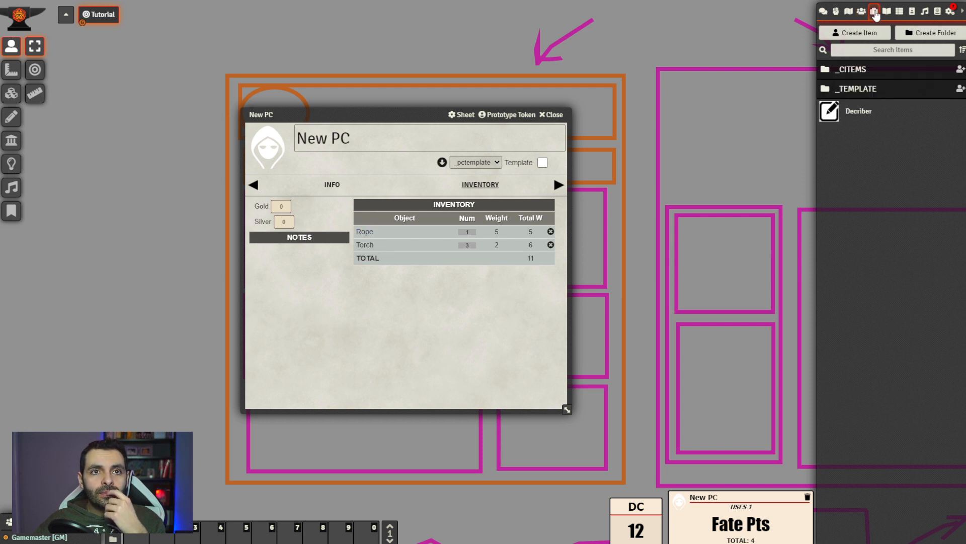
left_click(874, 89)
left_click(875, 147)
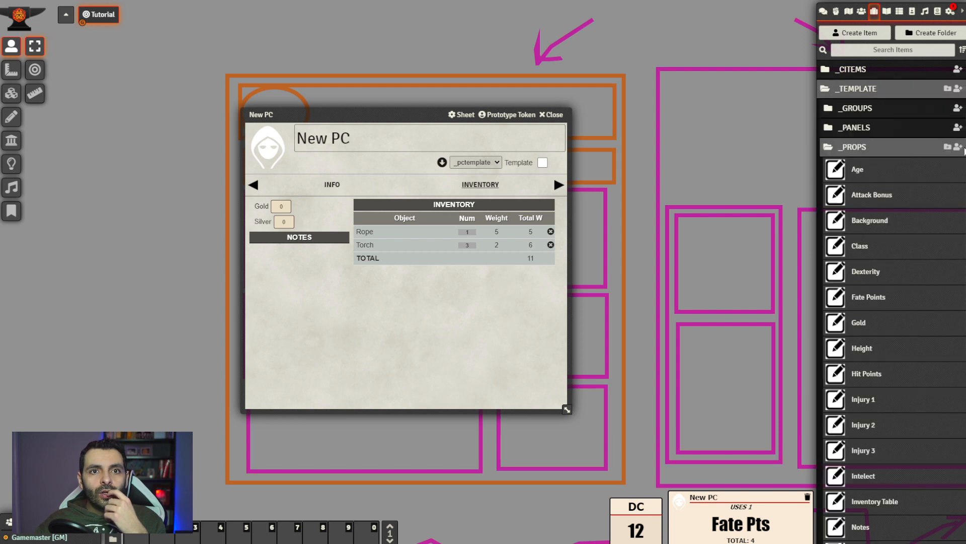
left_click(959, 147)
left_click_drag(735, 149, 711, 167)
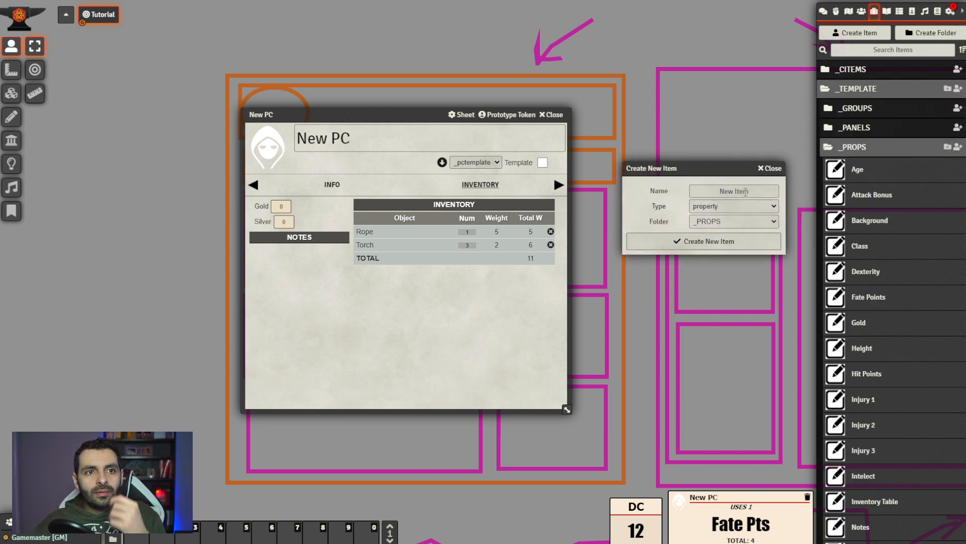
left_click(745, 192)
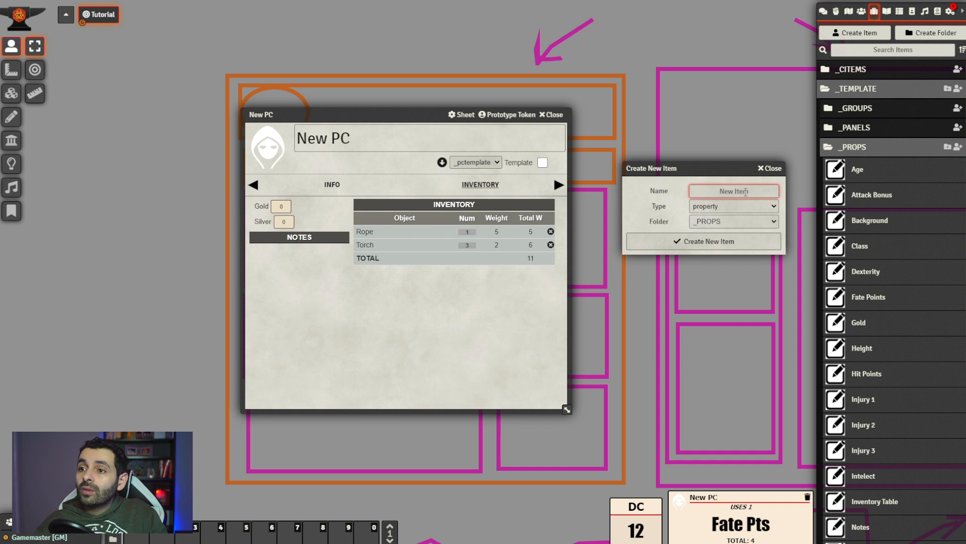
type("Carrie")
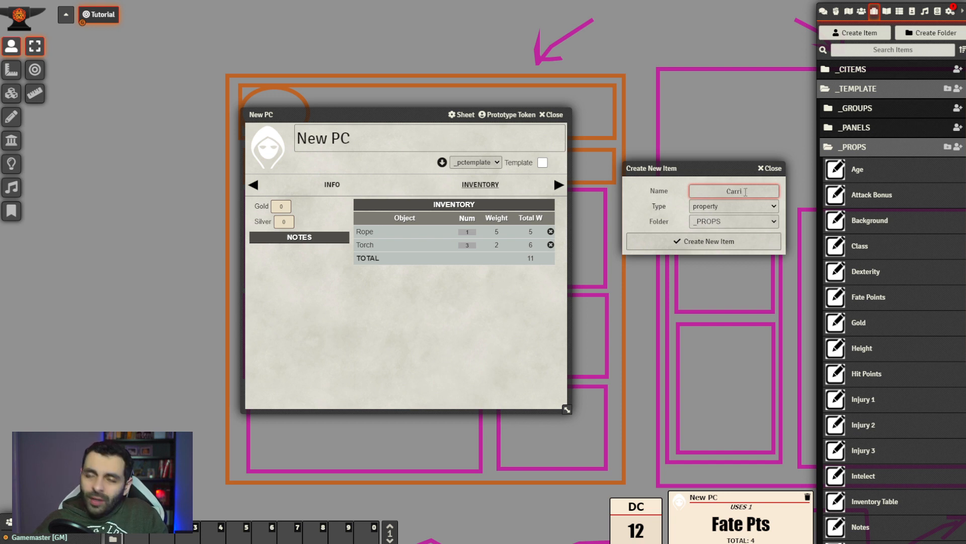
key("BackSpace")
key("BackSpace")
key("BackSpace")
key("BackSpace")
key("BackSpace")
Name the new property Encumbrance and create it
type("Encumbrance")
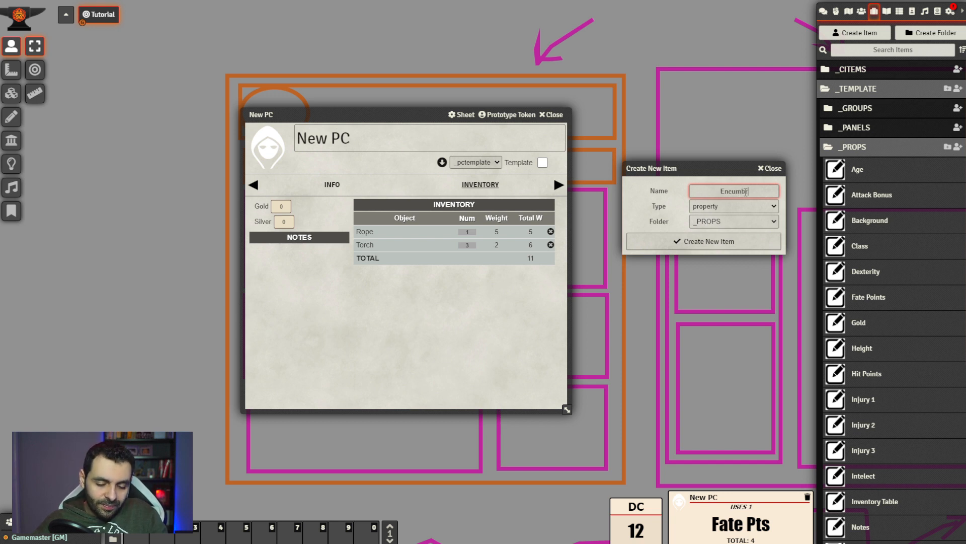
left_click(716, 242)
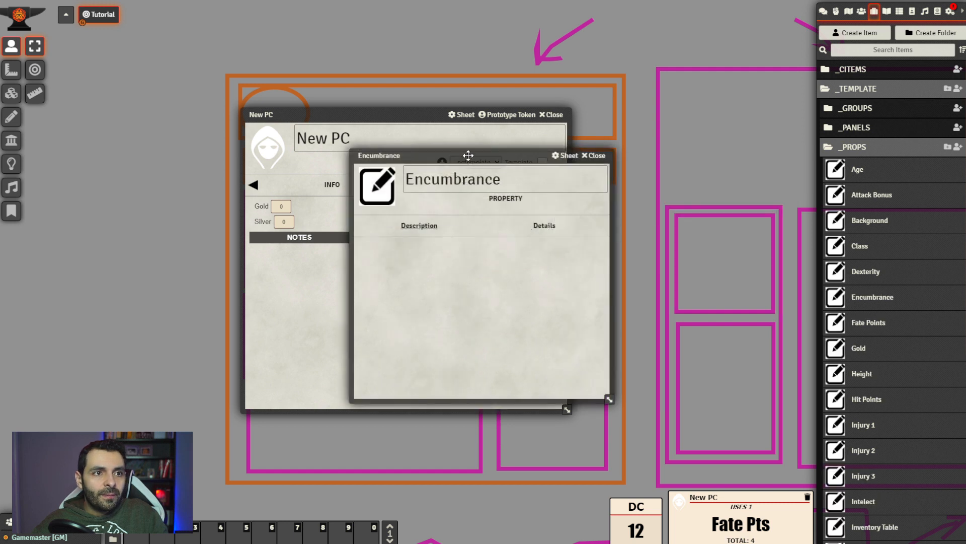
Place the New PC and Encumbrance sheets side by side and set the Encumbrance property's key to encumbrance
left_click_drag(367, 107, 219, 81)
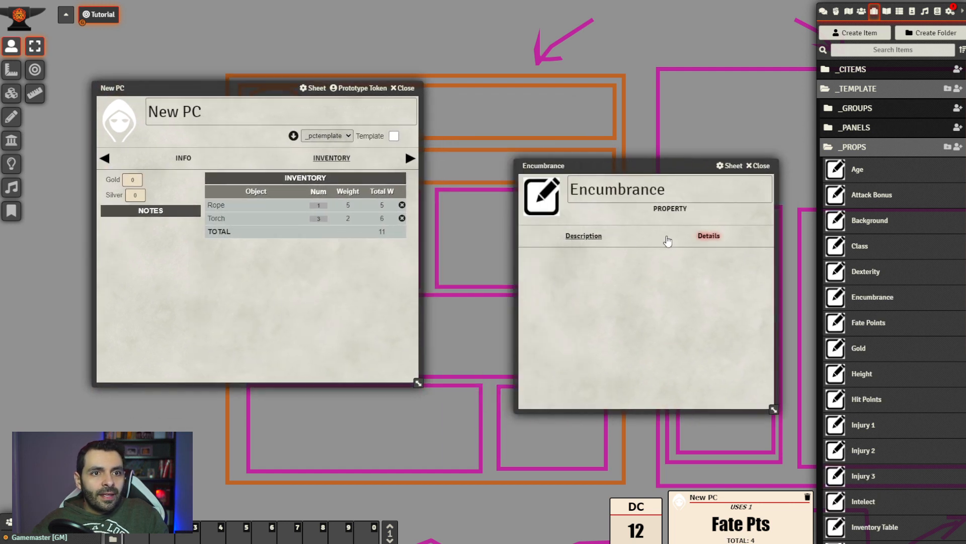
left_click(708, 235)
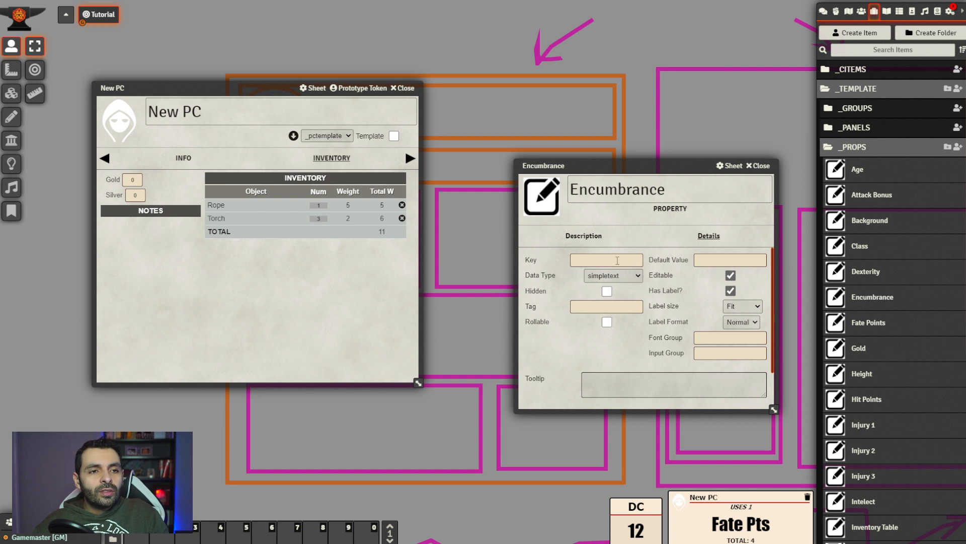
left_click(617, 262)
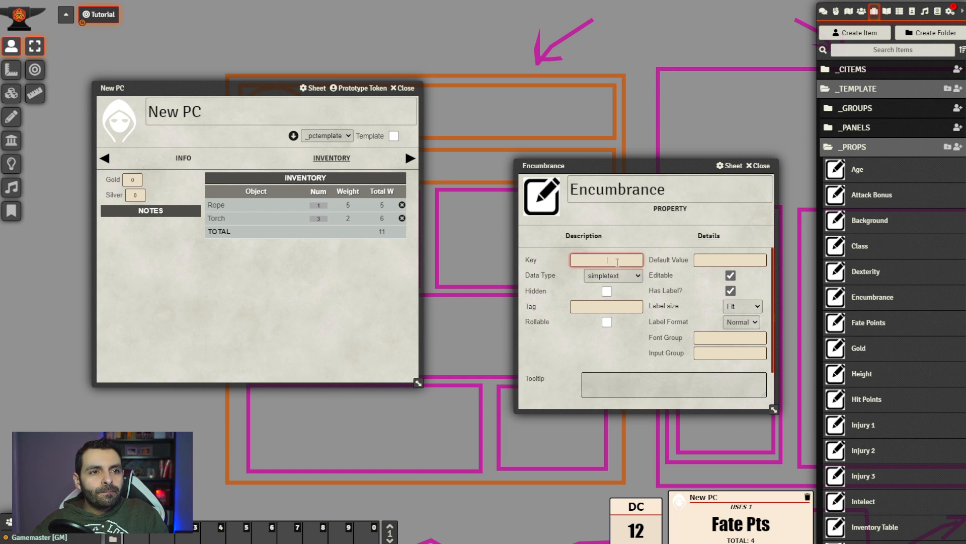
type("encumbrance")
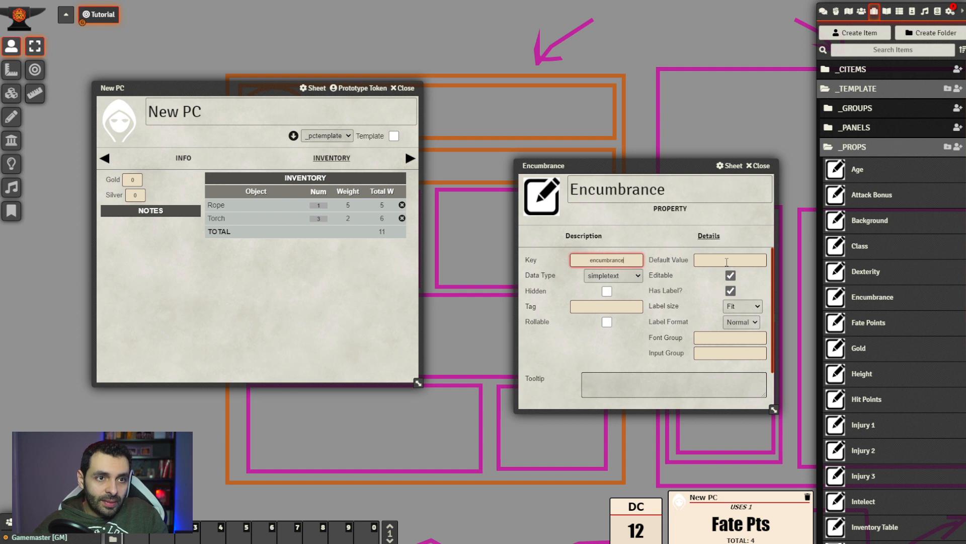
Set the Encumbrance property's tag to Encumbrance
left_click(622, 306)
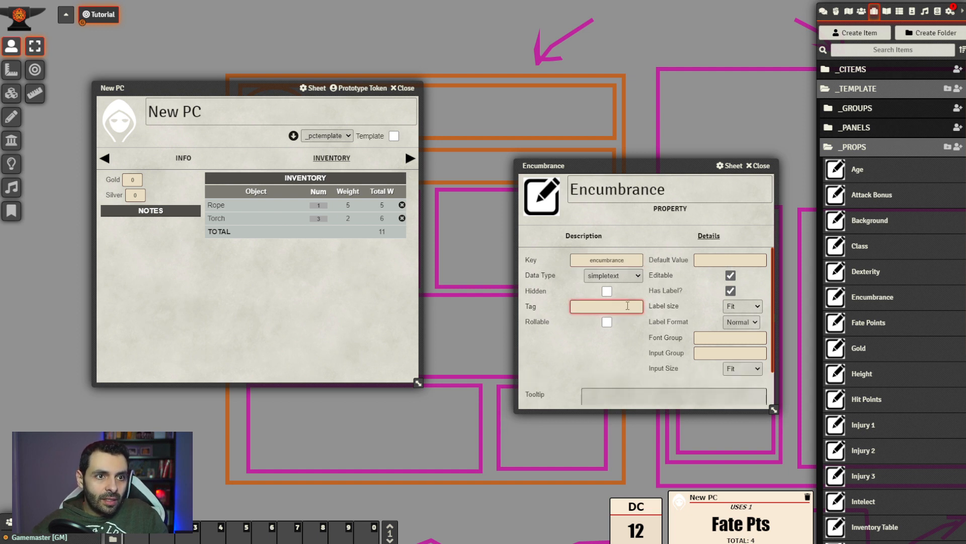
type("Encumbrance")
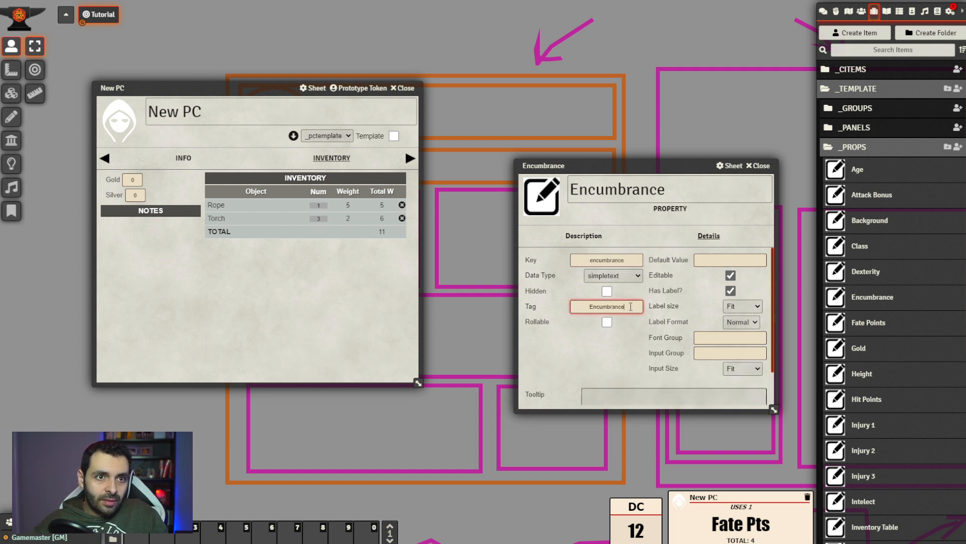
left_click(584, 364)
Change the Encumbrance property's data type to simplenumeric and look over its numeric options
scroll(577, 343, "down", 1)
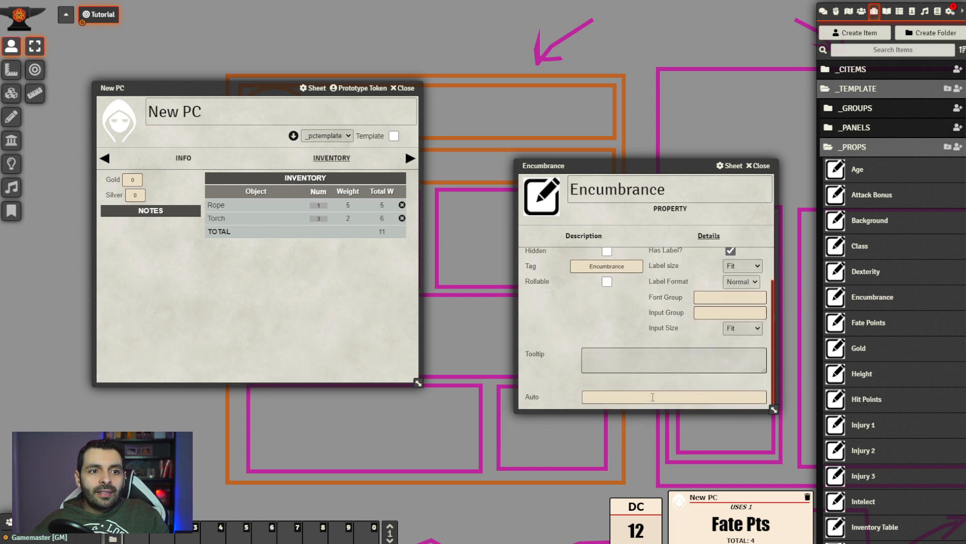
scroll(638, 308, "up", 2)
scroll(611, 340, "down", 2)
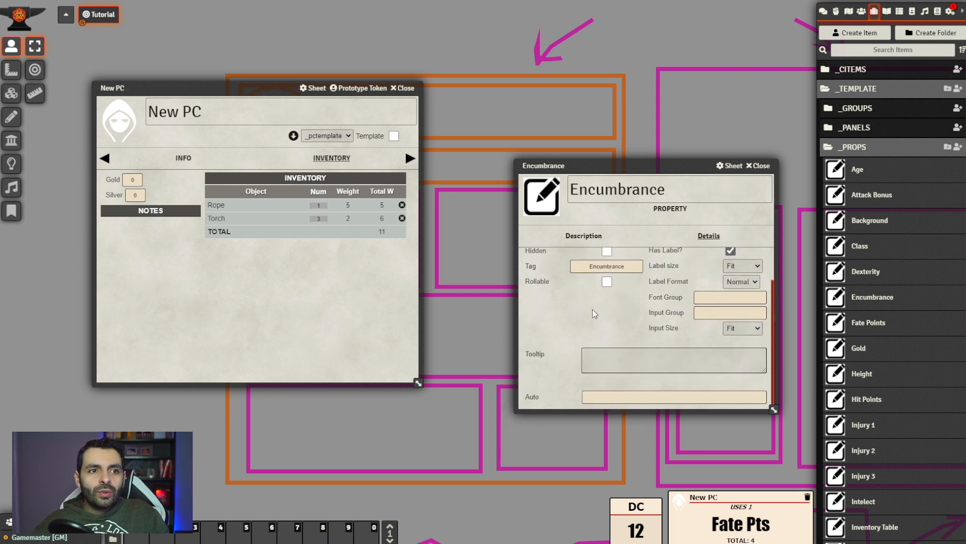
scroll(594, 313, "up", 1)
left_click(624, 276)
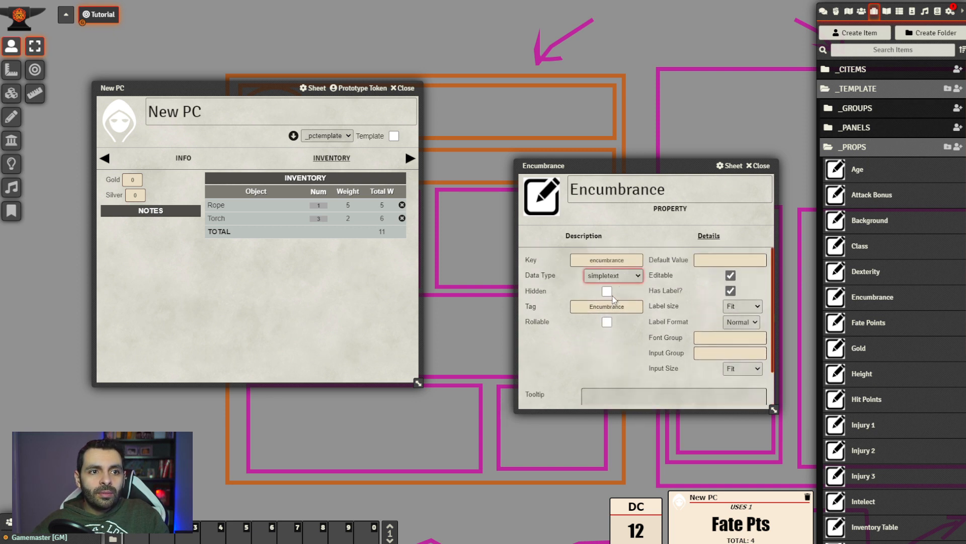
scroll(607, 343, "down", 1)
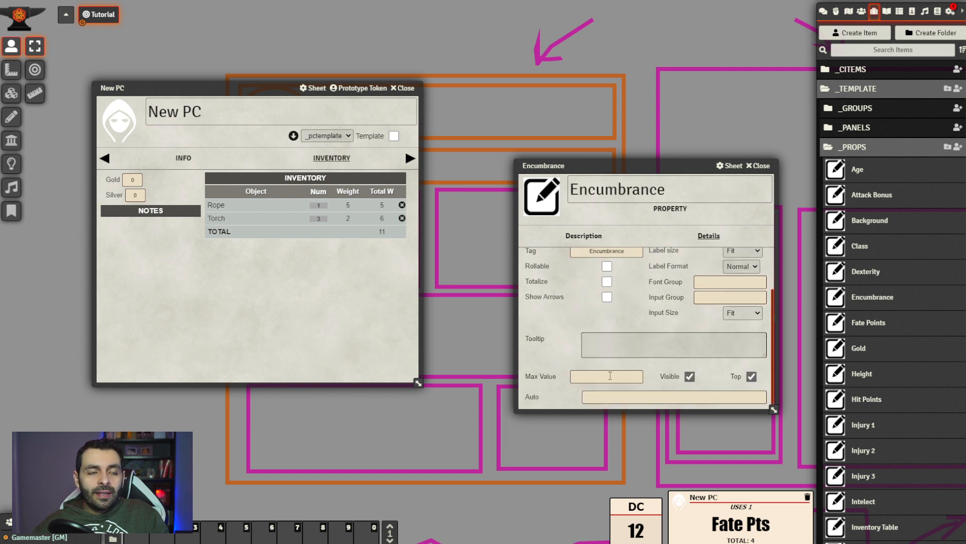
scroll(609, 322, "up", 1)
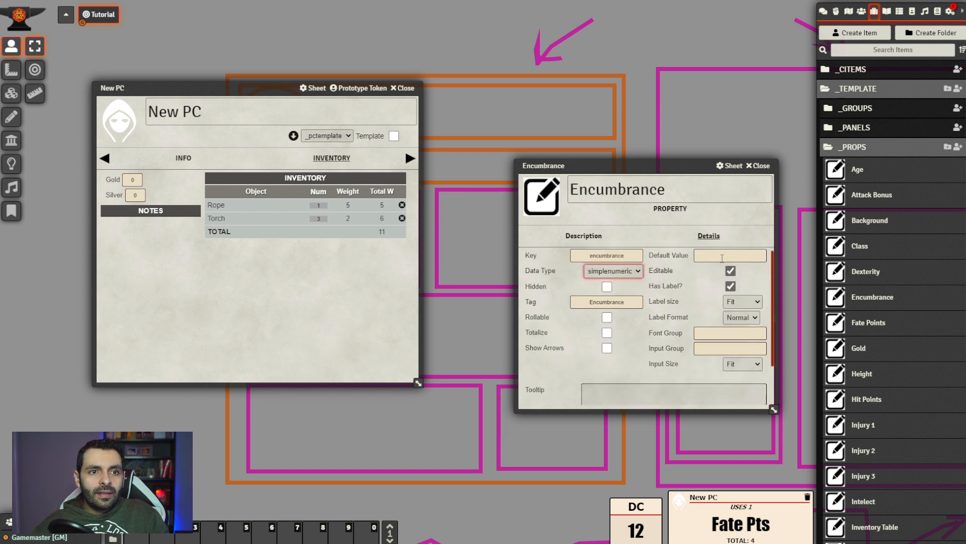
Review the attributes on New PC's INFO page, return to its inventory and focus the Encumbrance property's Max Value
scroll(619, 314, "down", 1)
left_click(675, 397)
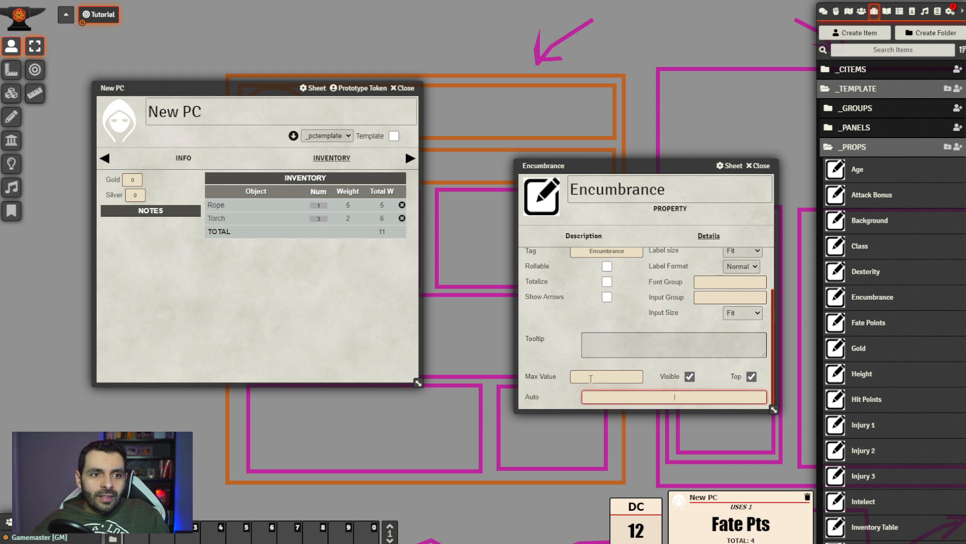
left_click(591, 378)
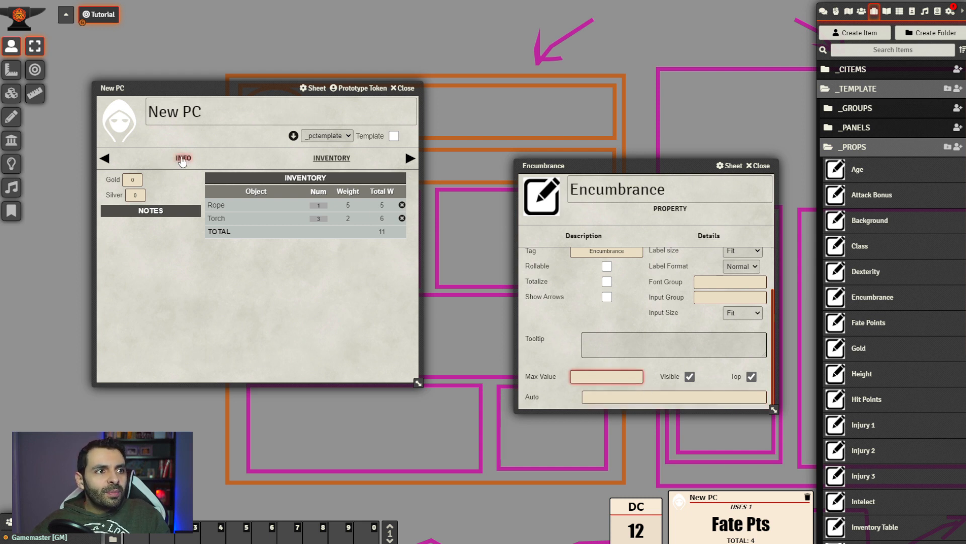
left_click(183, 157)
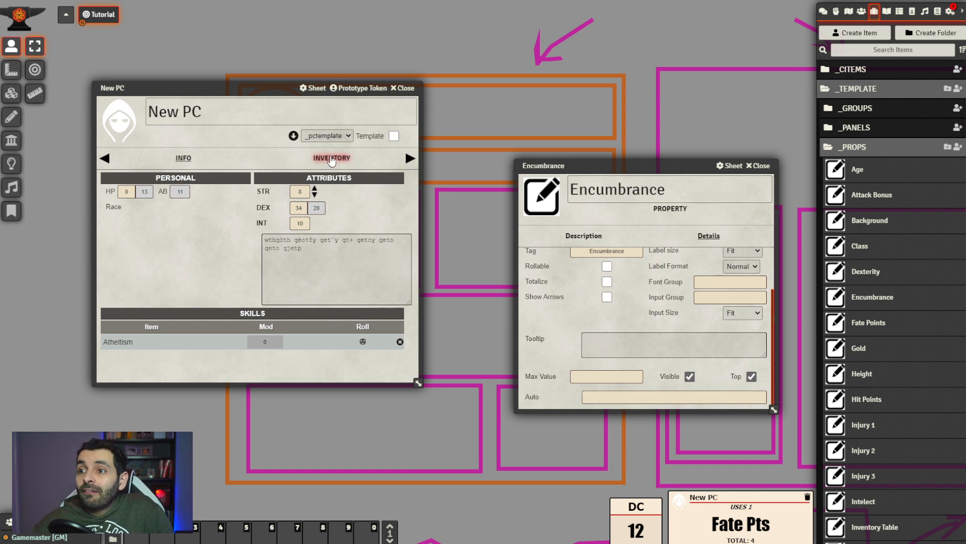
left_click(331, 158)
left_click(634, 374)
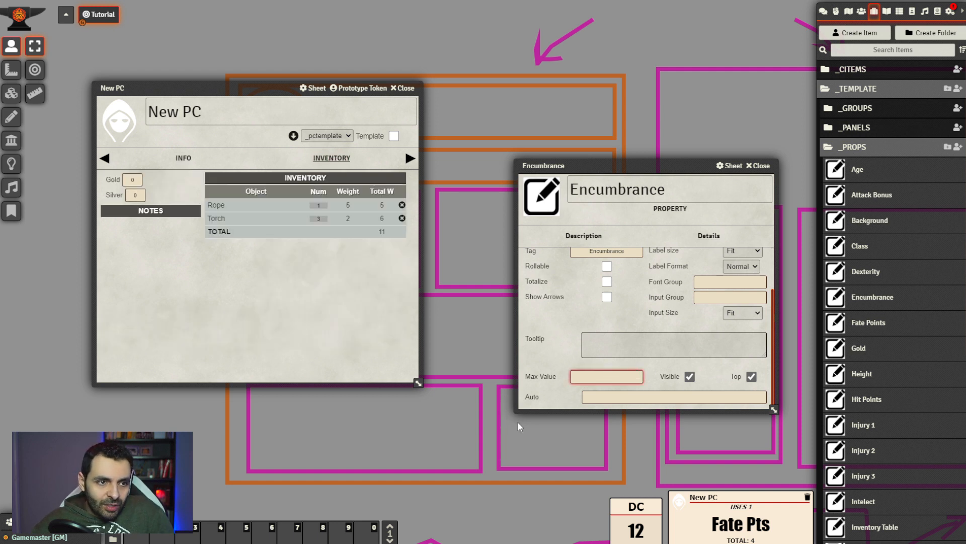
Open the Decriber property beside the Encumbrance sheet and replace its description with an empty @{} reference
scroll(885, 383, "down", 6)
left_click(854, 533)
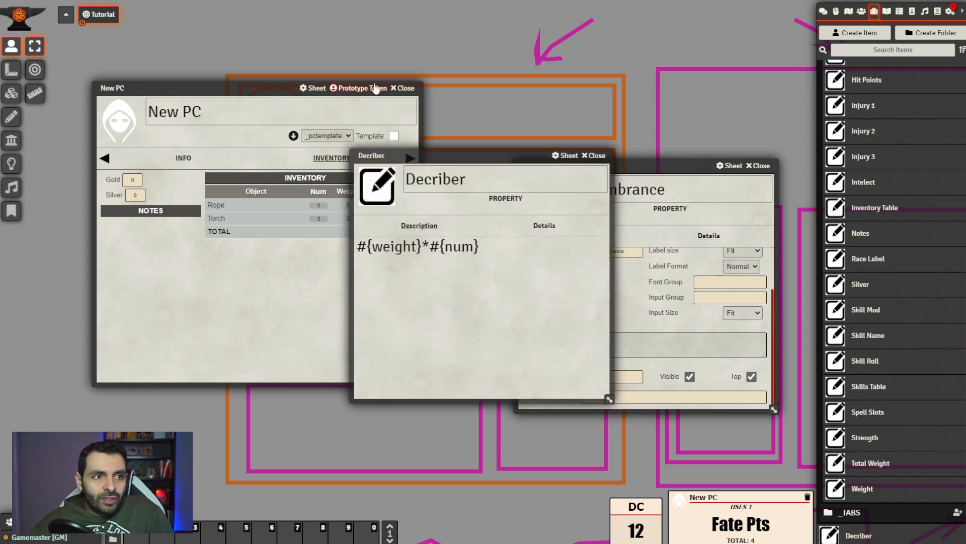
left_click_drag(471, 154, 289, 263)
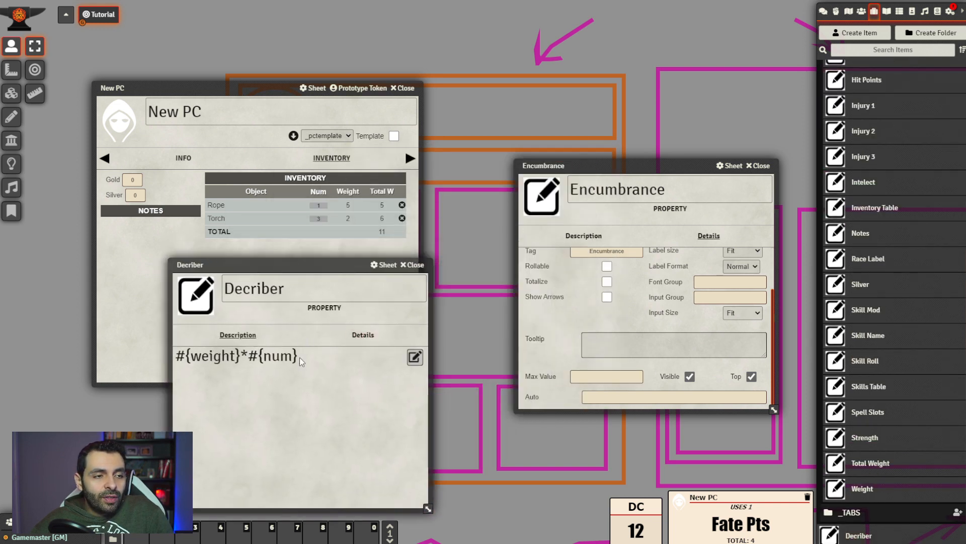
left_click_drag(297, 355, 176, 357)
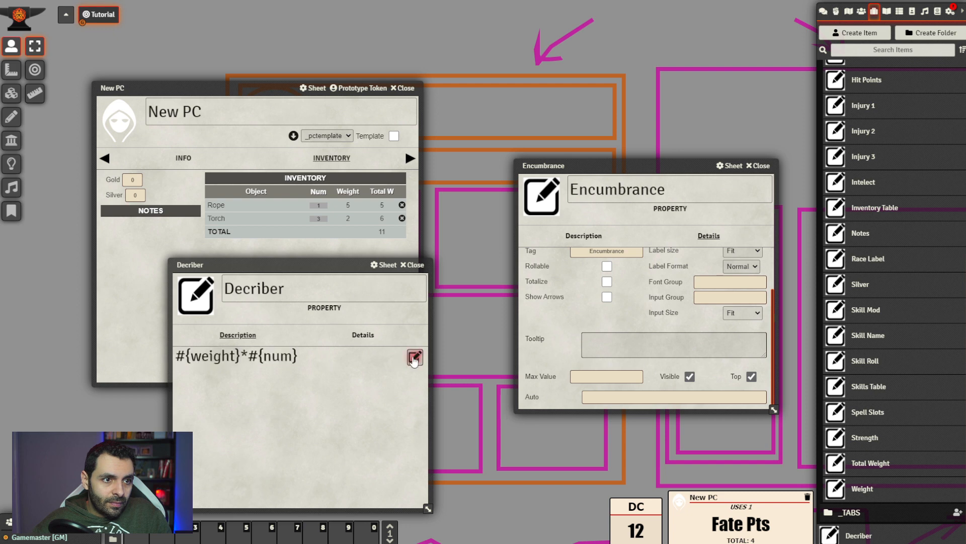
left_click(415, 357)
key("ctrl+a")
type("@")
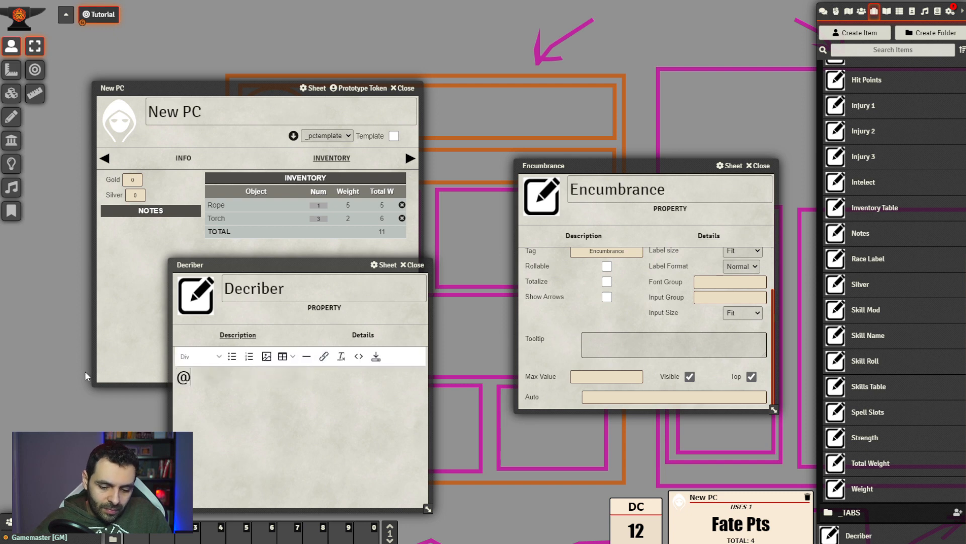
type("{}")
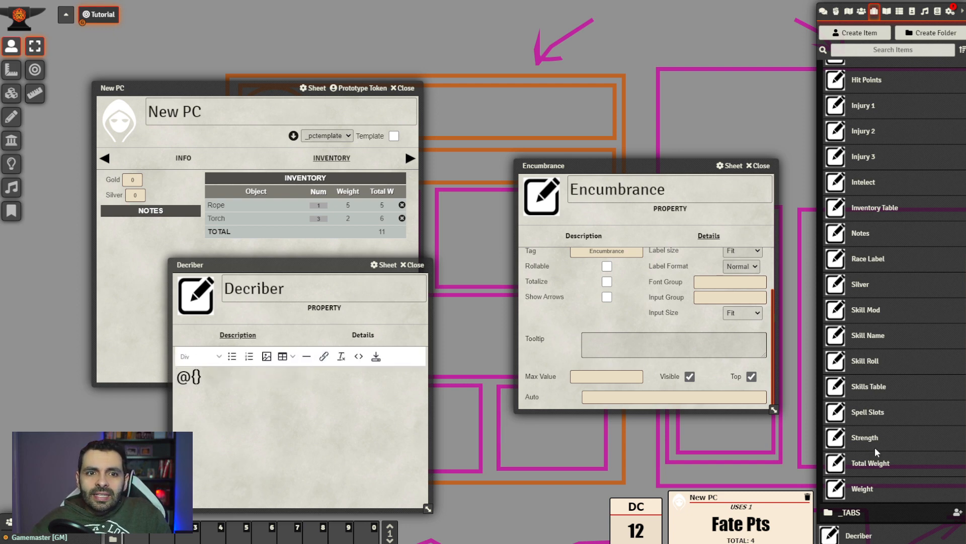
Look up the Strength property's key and complete the Decriber formula as @{str}*5
left_click(859, 438)
left_click(544, 226)
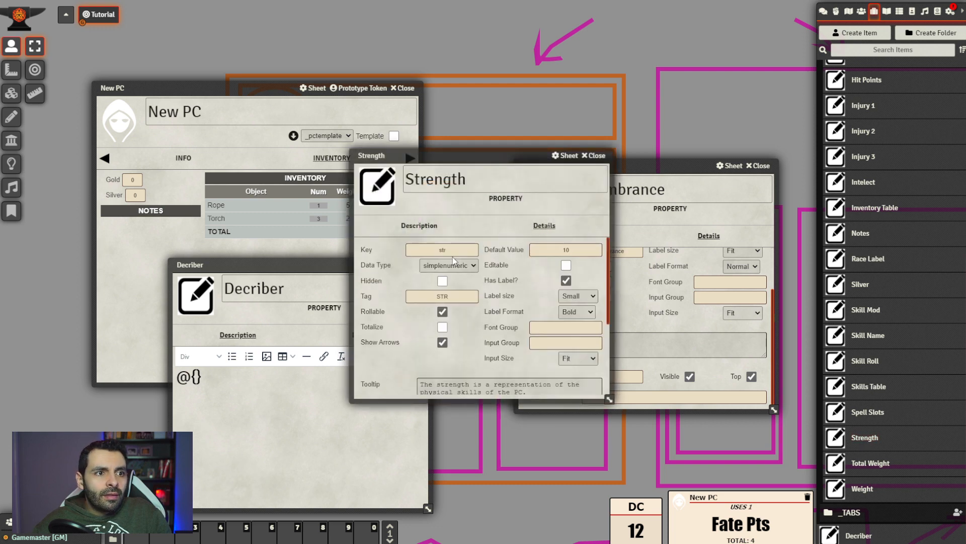
left_click(594, 156)
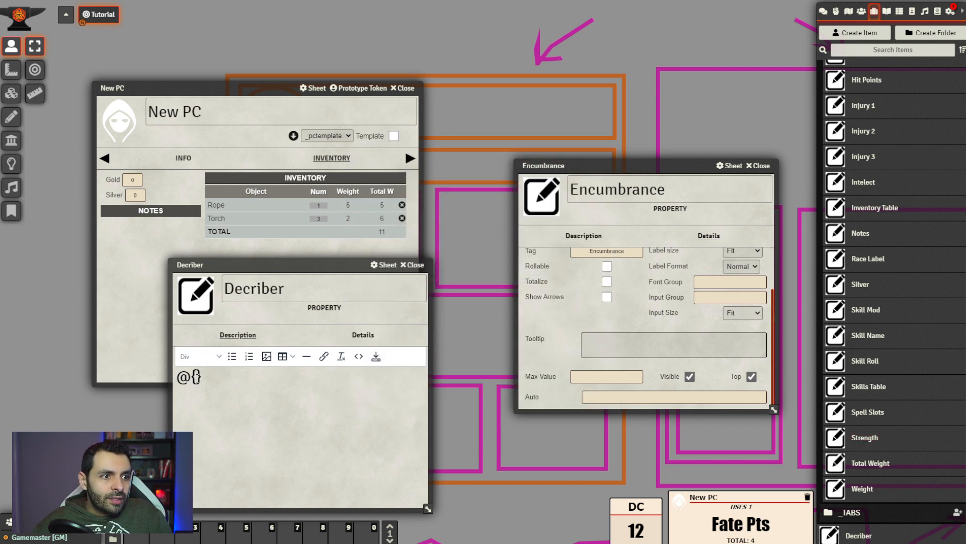
left_click(196, 376)
type("str}")
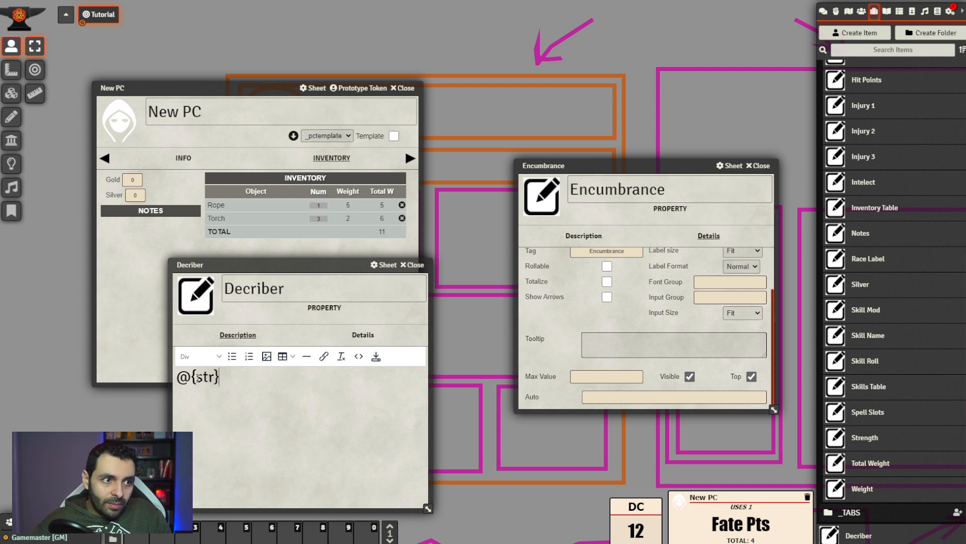
type("*5")
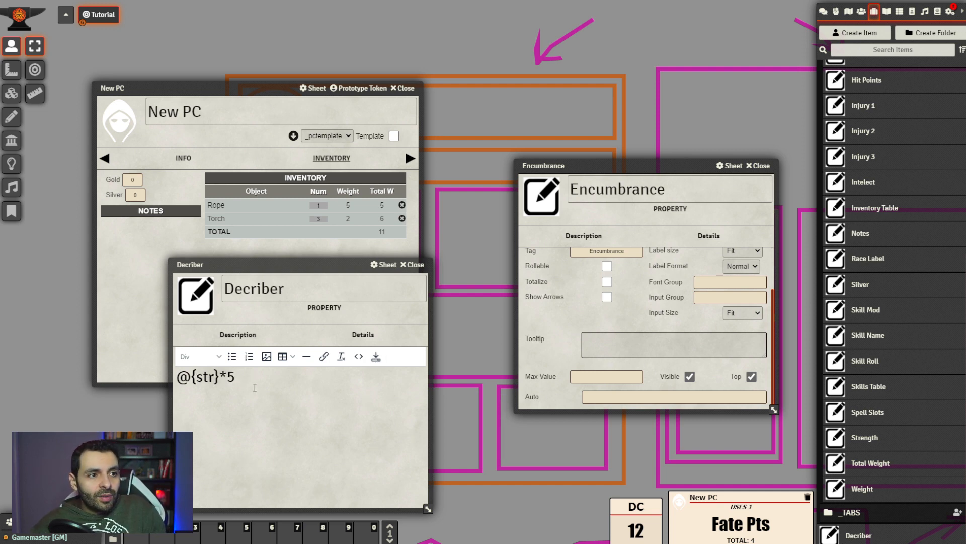
Save the Decriber description and copy its formula @{str}*5 into the Encumbrance property's Max Value
left_click_drag(254, 387, 160, 380)
key("ctrl+c")
left_click(376, 355)
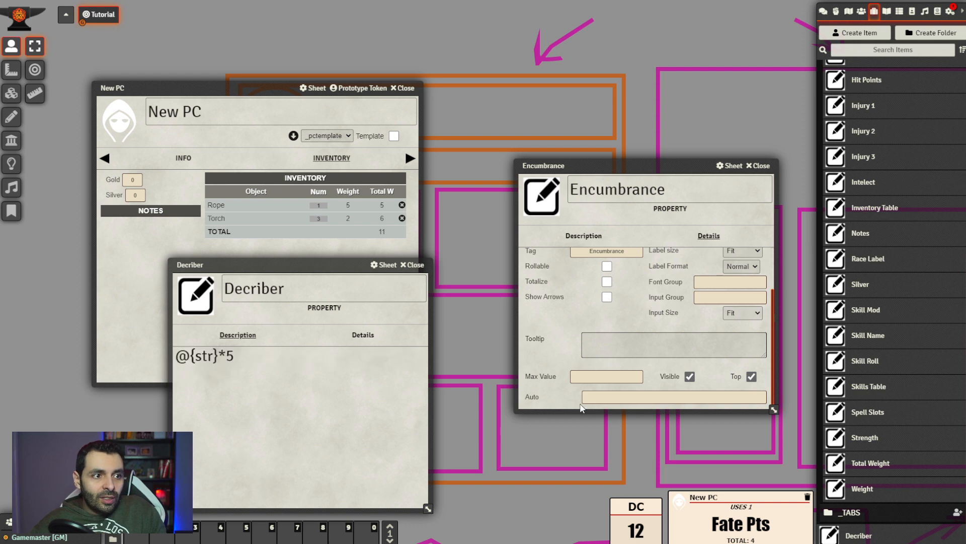
left_click(621, 381)
key("ctrl+v")
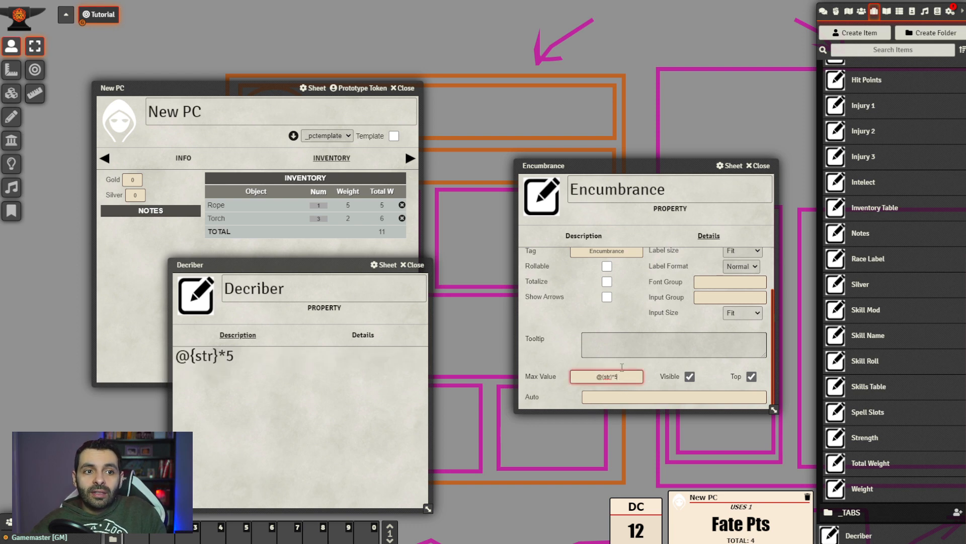
left_click(639, 395)
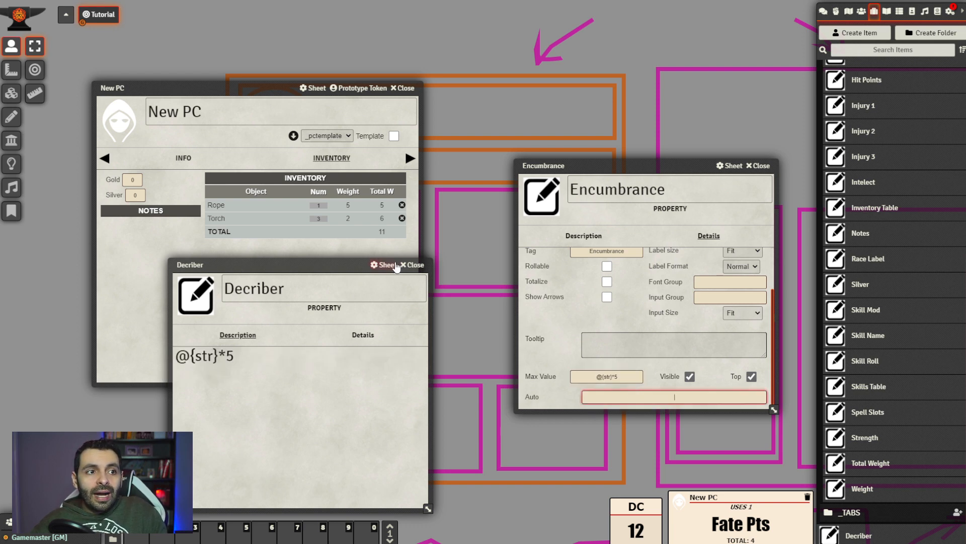
Rearrange the New PC and Decriber sheets and remove *5 from the Decriber description's formula
double_click(319, 261)
left_click(255, 87)
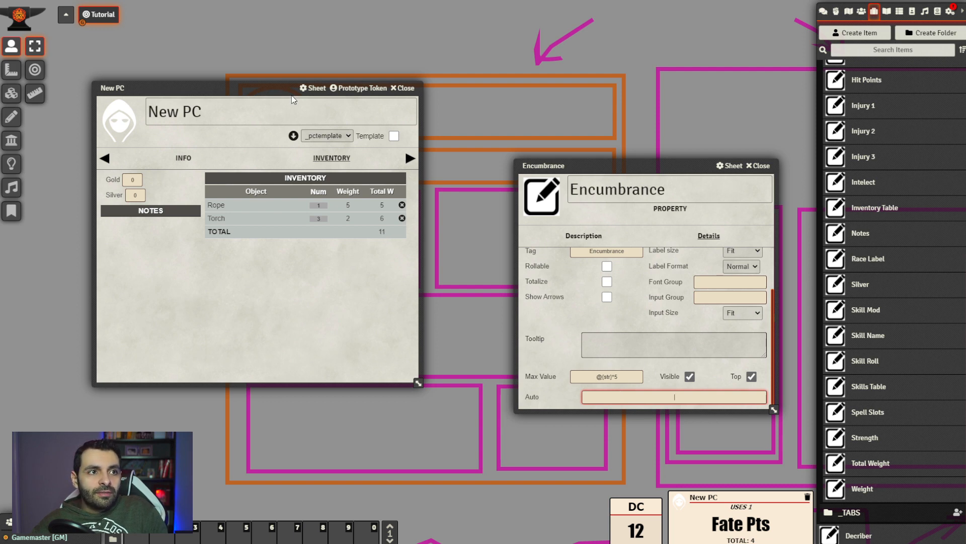
left_click_drag(276, 89, 503, 61)
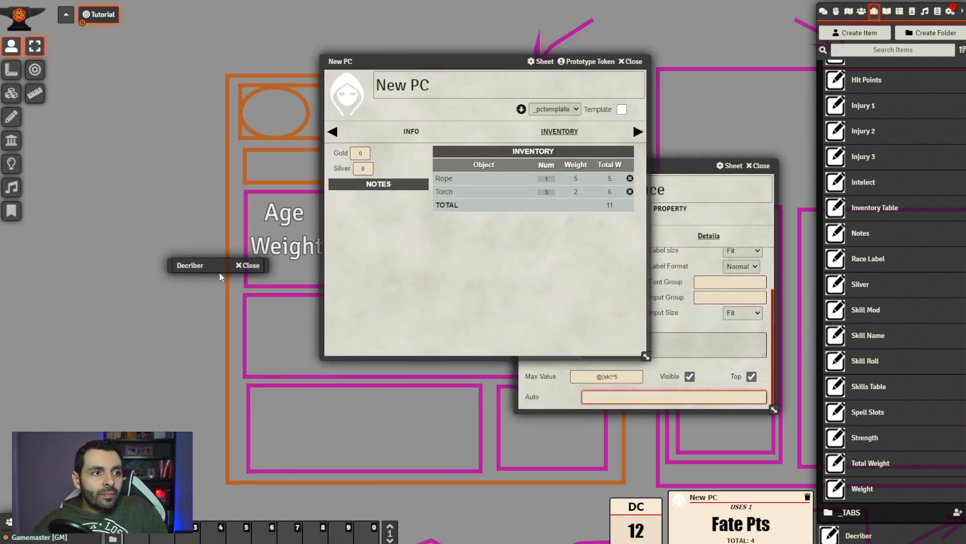
double_click(196, 263)
left_click_drag(272, 262, 265, 218)
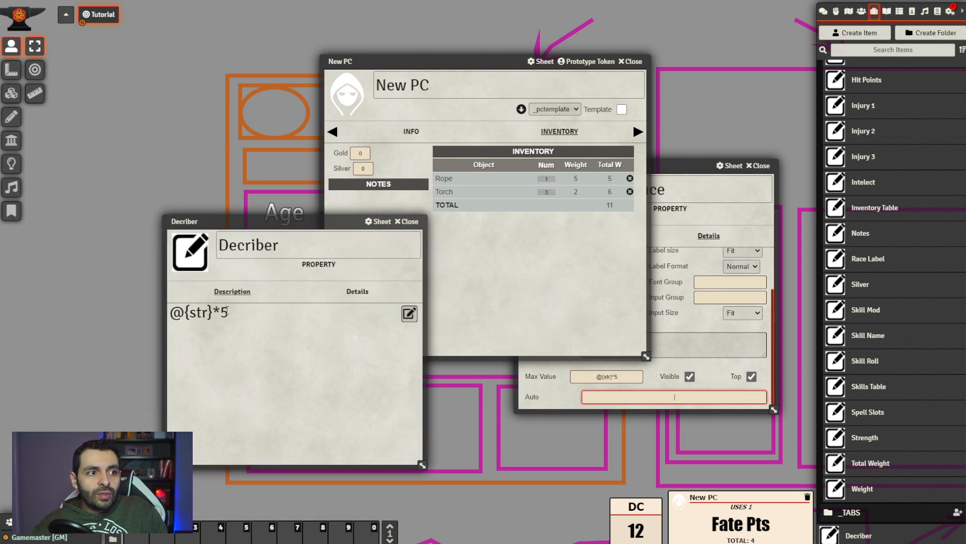
left_click_drag(235, 316, 213, 314)
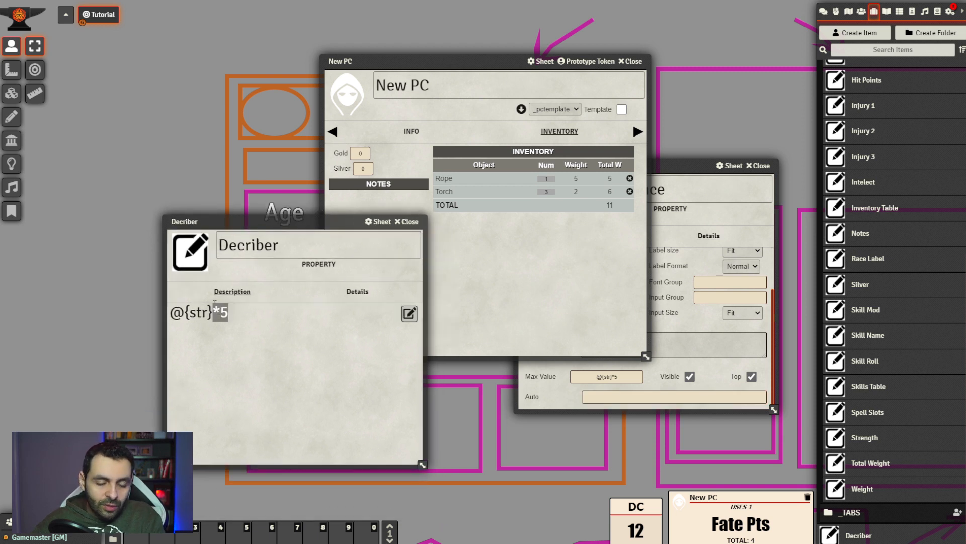
left_click(409, 313)
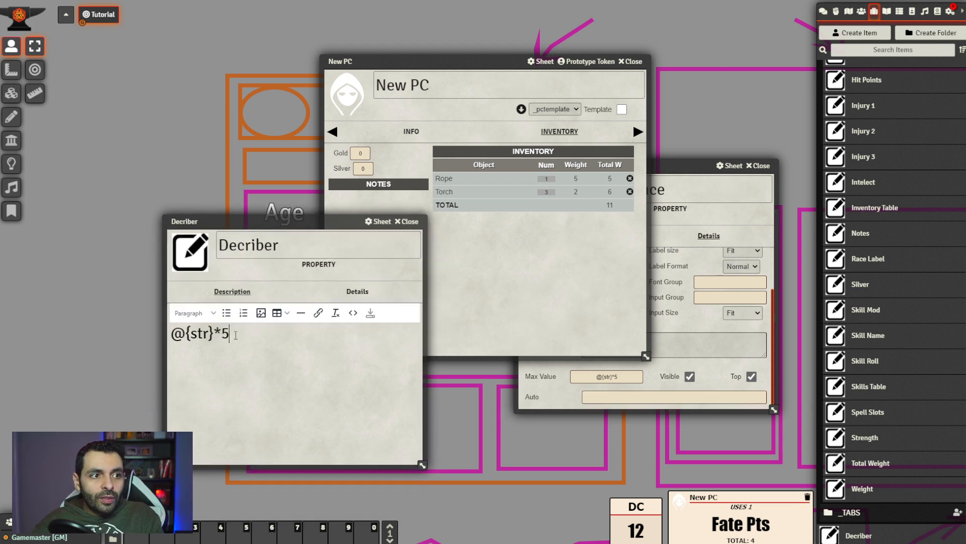
key("BackSpace")
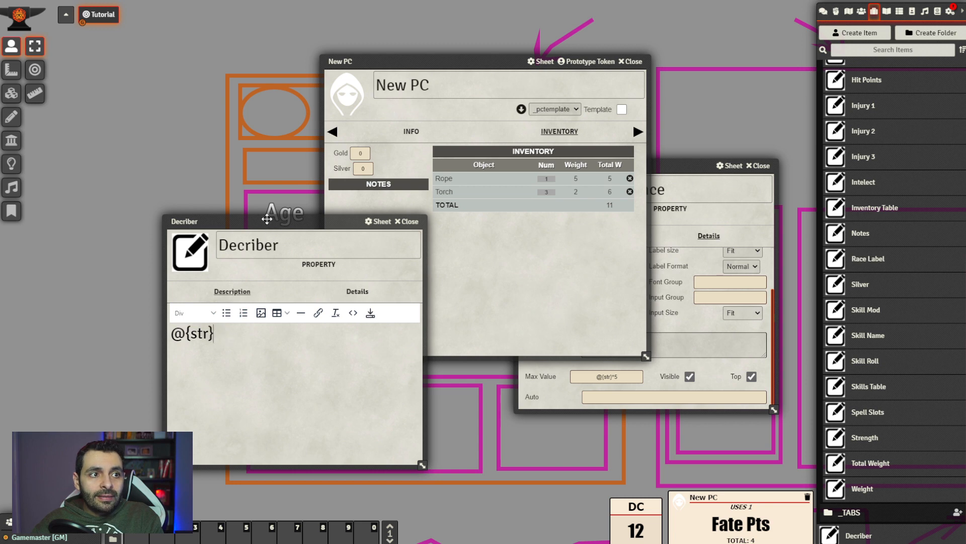
Place the Decriber sheet beside New PC and change its reference to @{inventory}
left_click_drag(268, 218, 600, 196)
left_click_drag(484, 62, 241, 98)
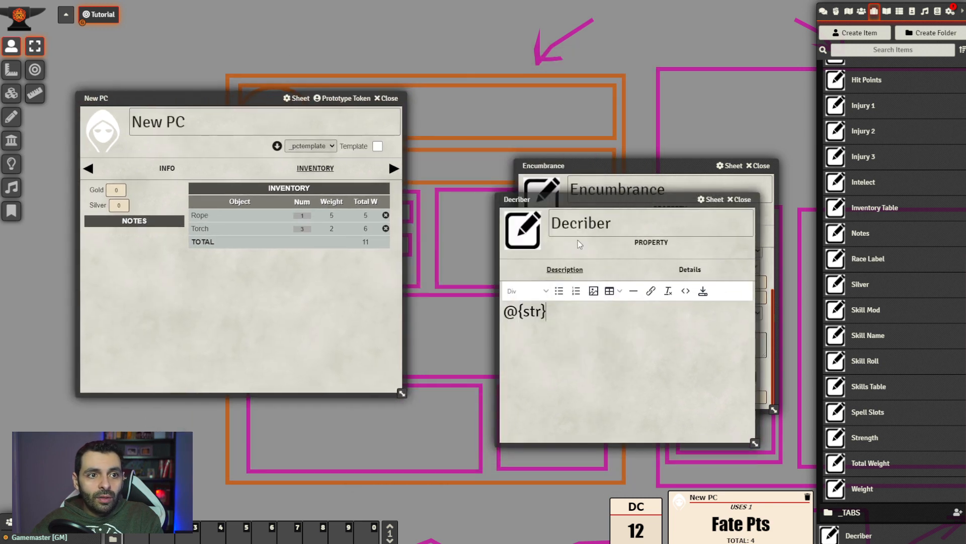
left_click_drag(542, 311, 522, 311)
key("BackSpace")
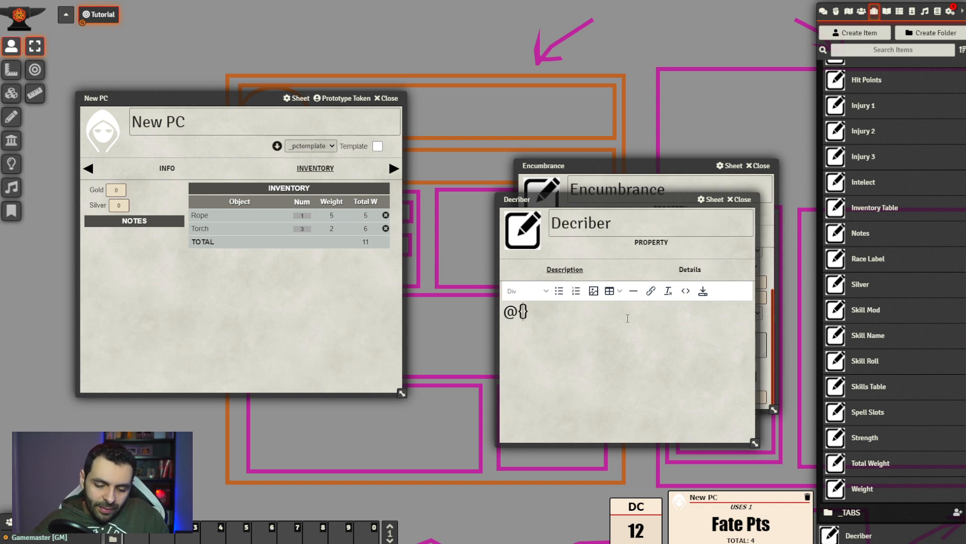
type("inventory")
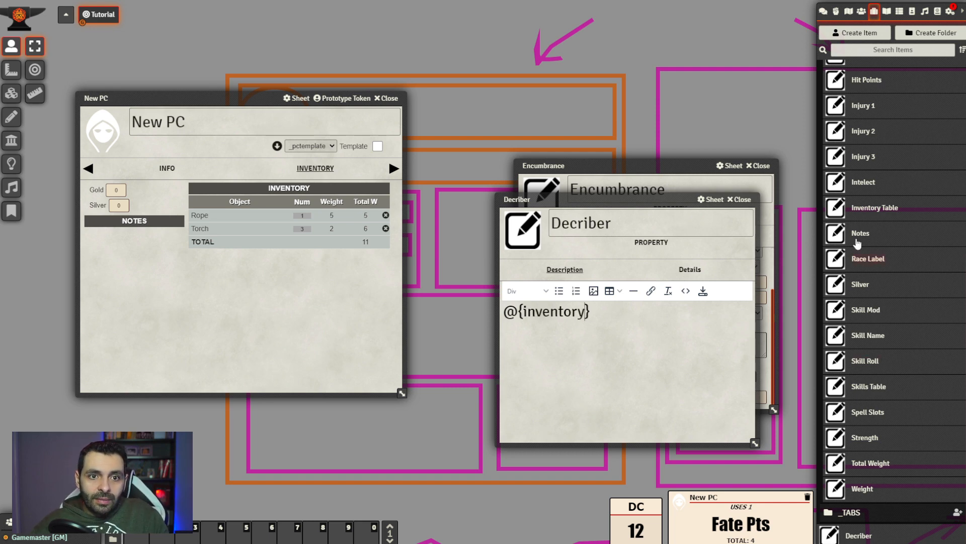
Check the Inventory Table property's key against the Decriber reference and close its sheet
scroll(865, 302, "up", 3)
left_click(876, 362)
left_click(558, 225)
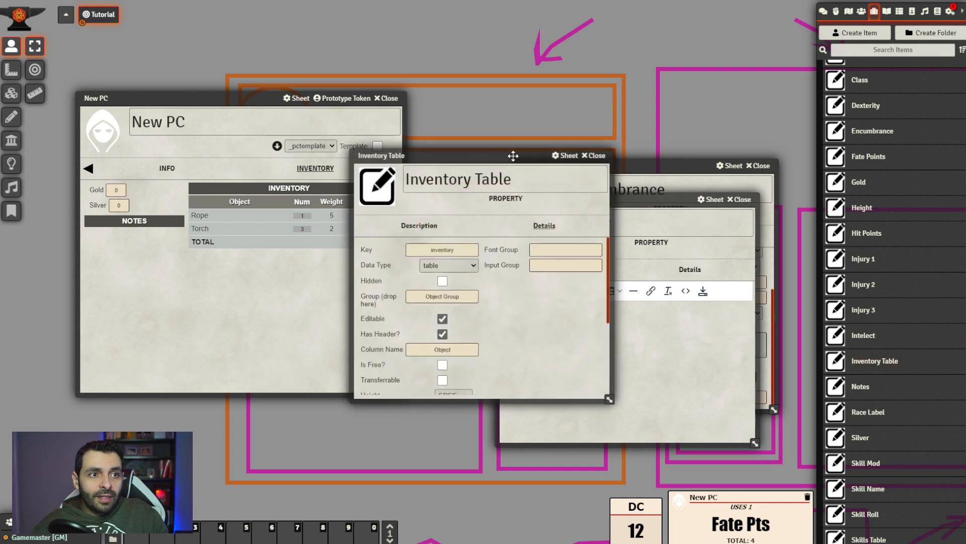
left_click_drag(479, 156, 378, 225)
left_click_drag(355, 319, 291, 323)
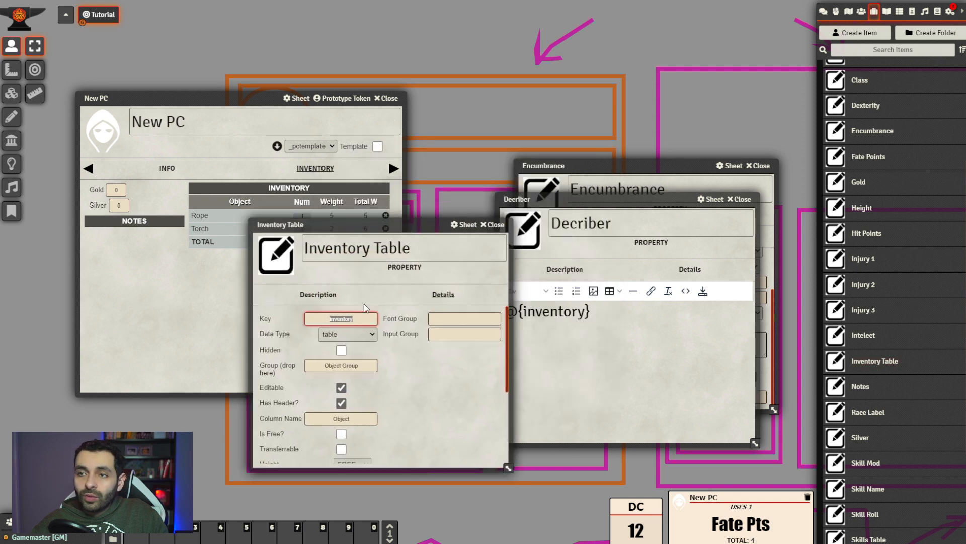
left_click(493, 224)
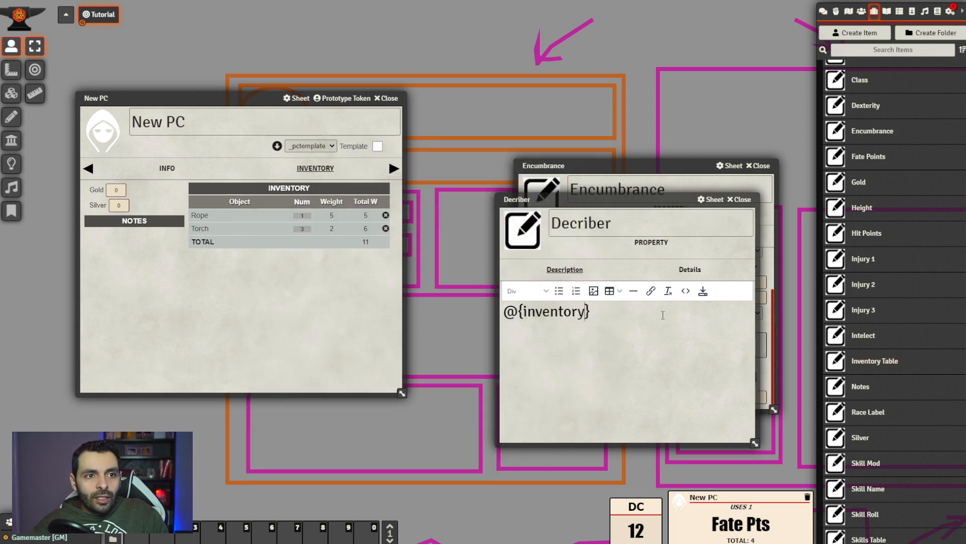
Extend the Decriber description's inventory reference to @{inventory.totals.tweight}
type(".")
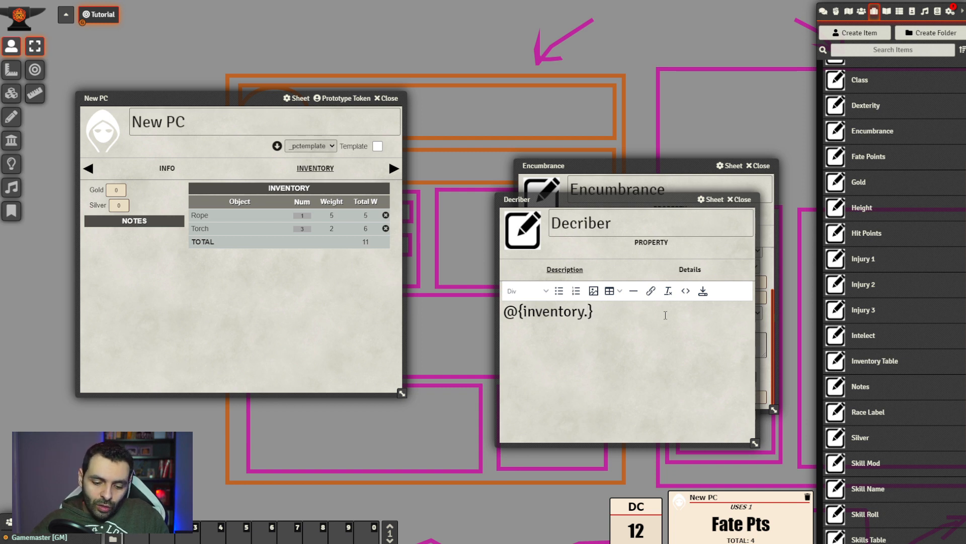
type("totals.")
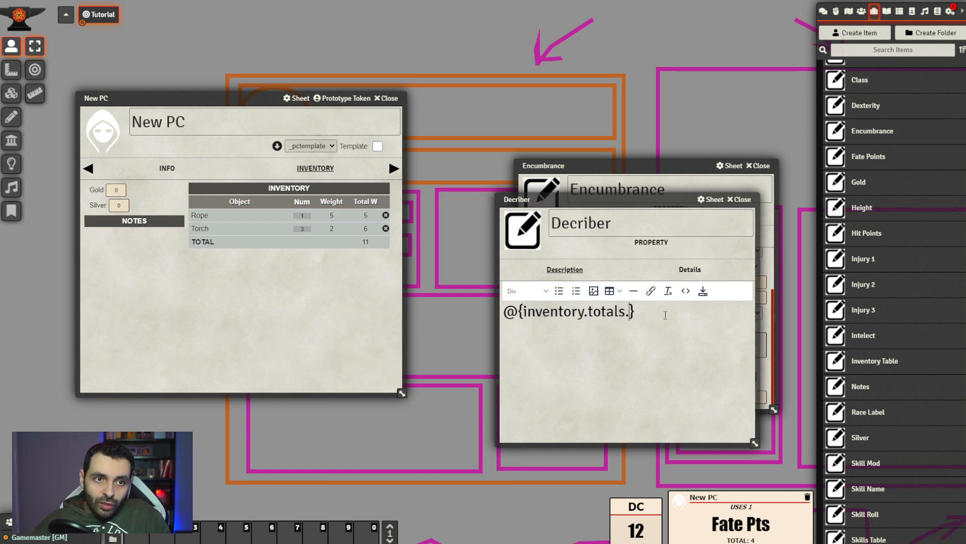
left_click_drag(623, 201, 611, 233)
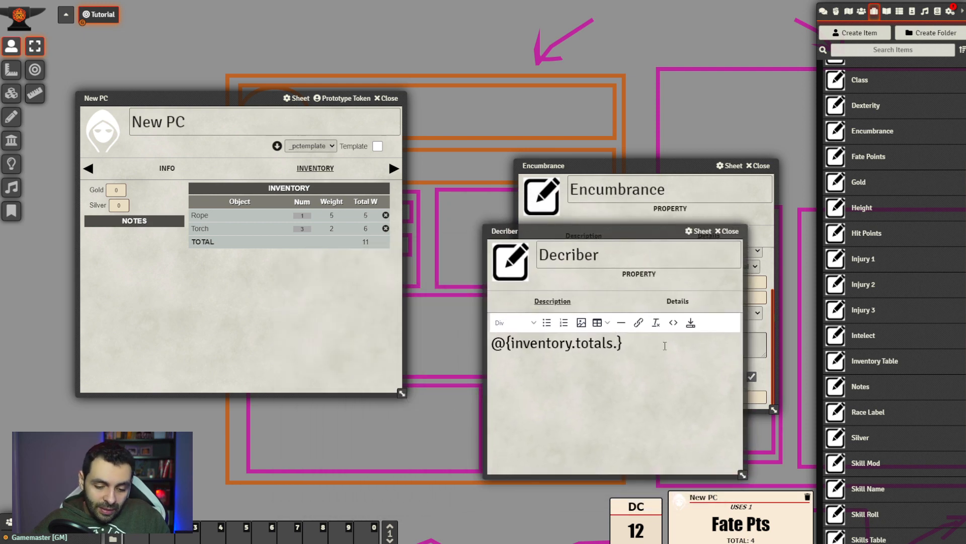
type("tweight")
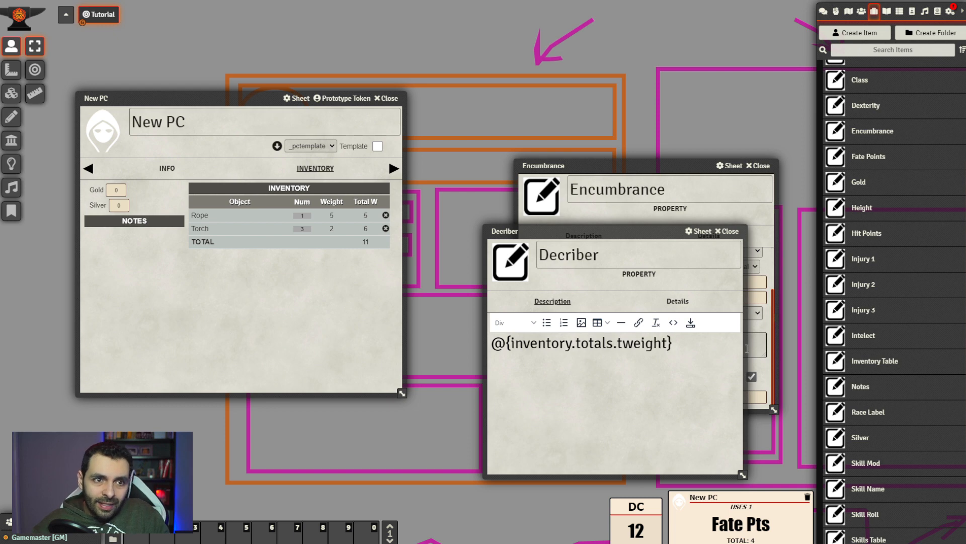
Check the Total Weight property's key against the Decriber reference and close its sheet
scroll(899, 513, "down", 3)
left_click(876, 463)
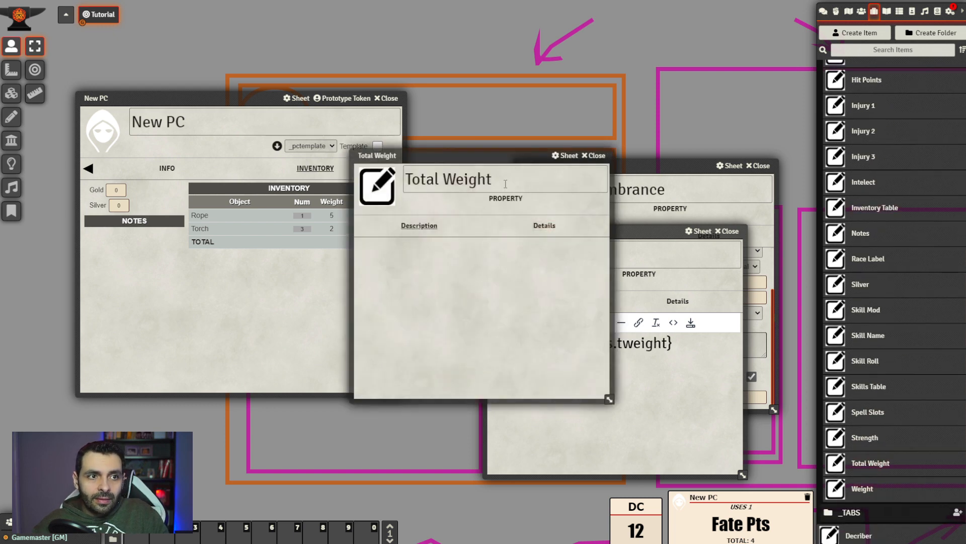
left_click(545, 225)
double_click(441, 248)
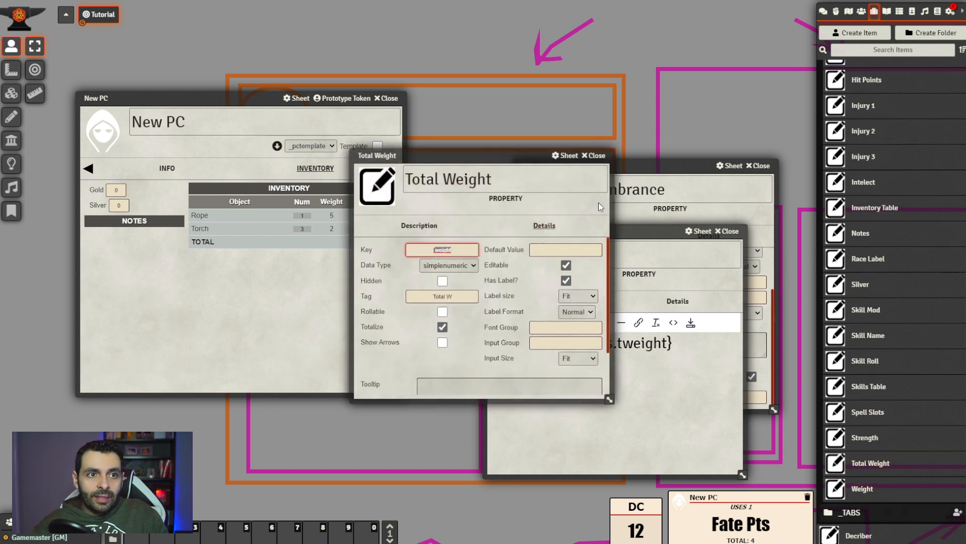
left_click(599, 156)
Copy @{inventory.totals.tweight} from the Decriber description into the Encumbrance property's Auto value and close the Encumbrance sheet
left_click_drag(673, 341, 498, 337)
key("ctrl+c")
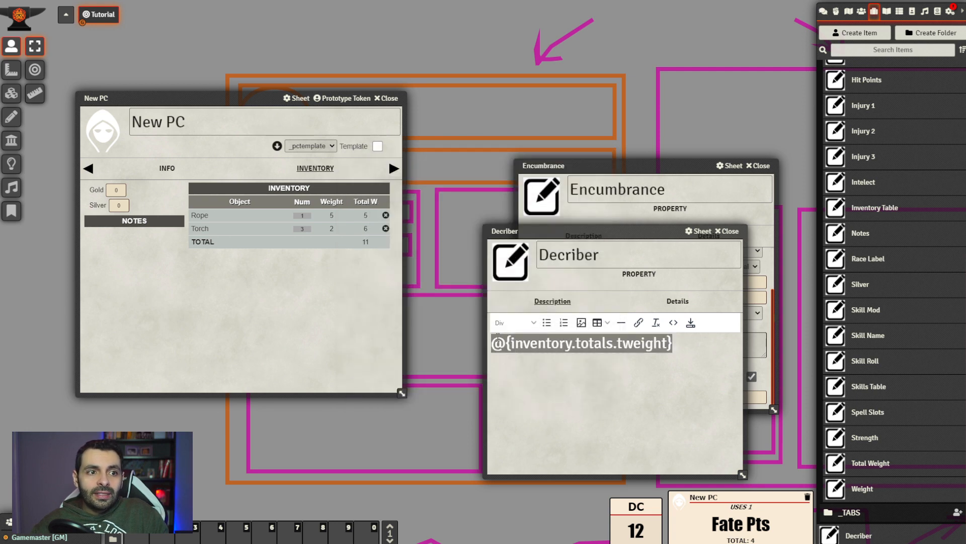
left_click_drag(607, 230, 300, 276)
left_click(643, 399)
key("ctrl+v")
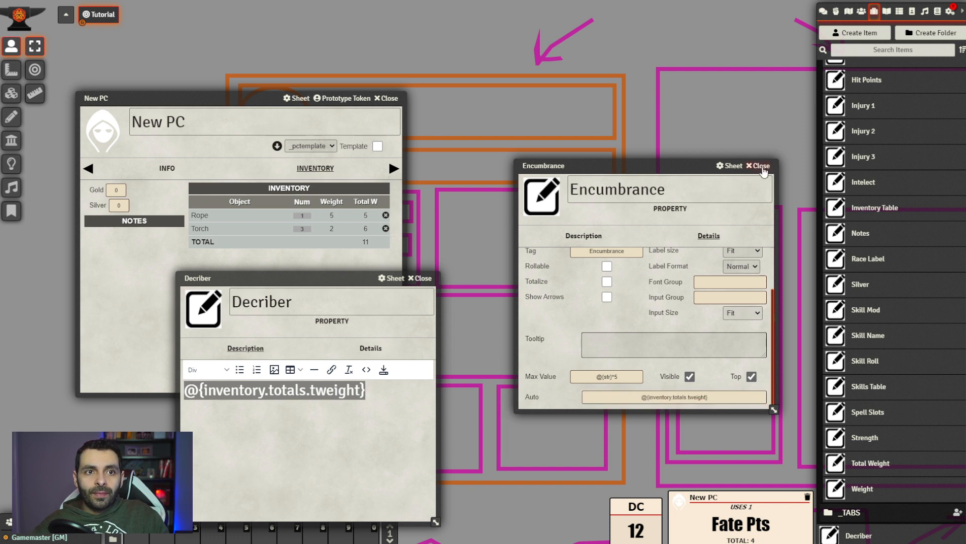
left_click(759, 166)
Add the Encumbrance property to the Gold Panel below Silver and close the panel's sheet
scroll(851, 126, "up", 6)
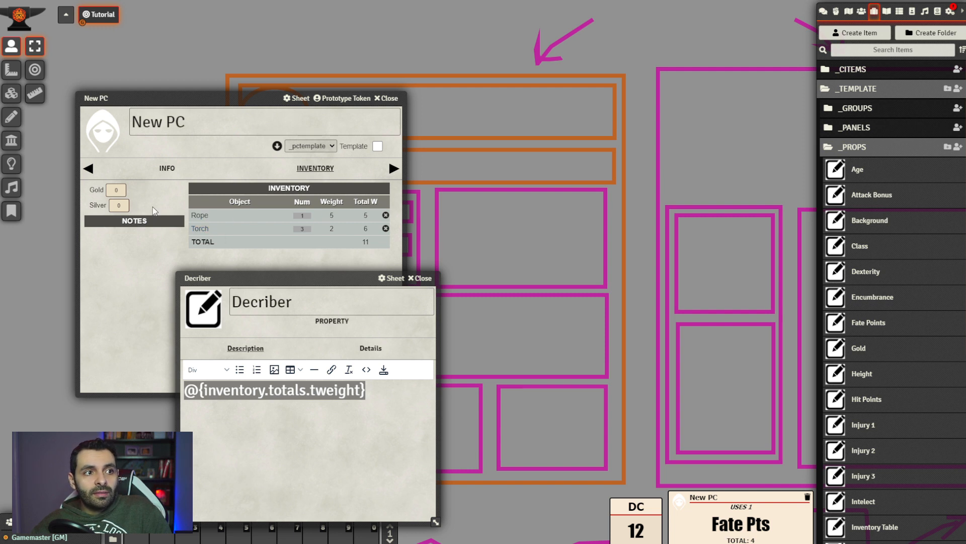
left_click(894, 131)
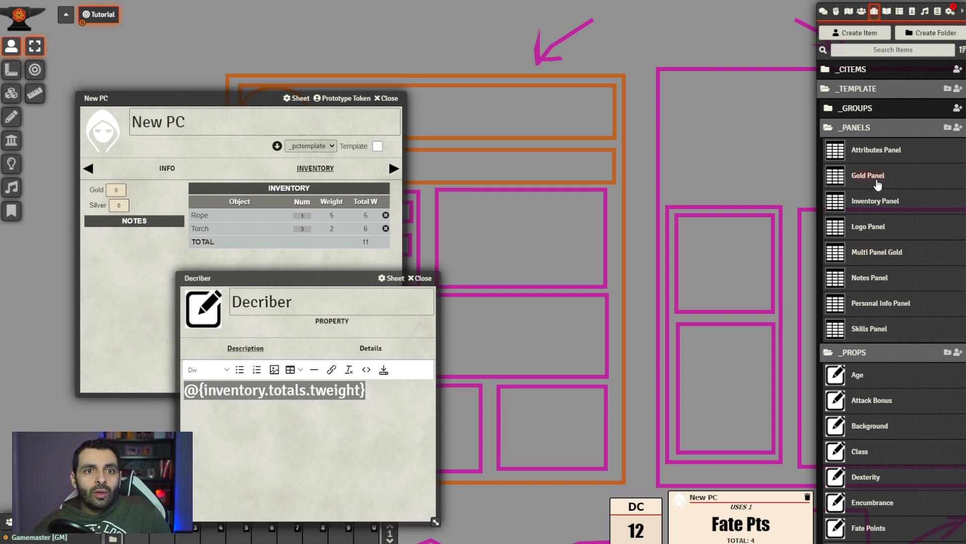
left_click(875, 180)
left_click_drag(522, 154, 606, 122)
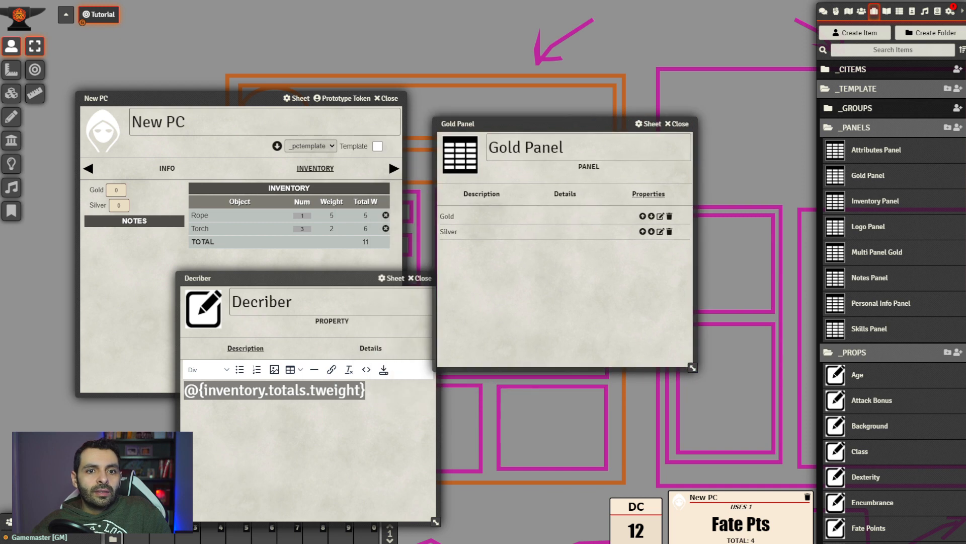
scroll(800, 246, "down", 4)
scroll(945, 362, "down", 10)
scroll(896, 427, "up", 4)
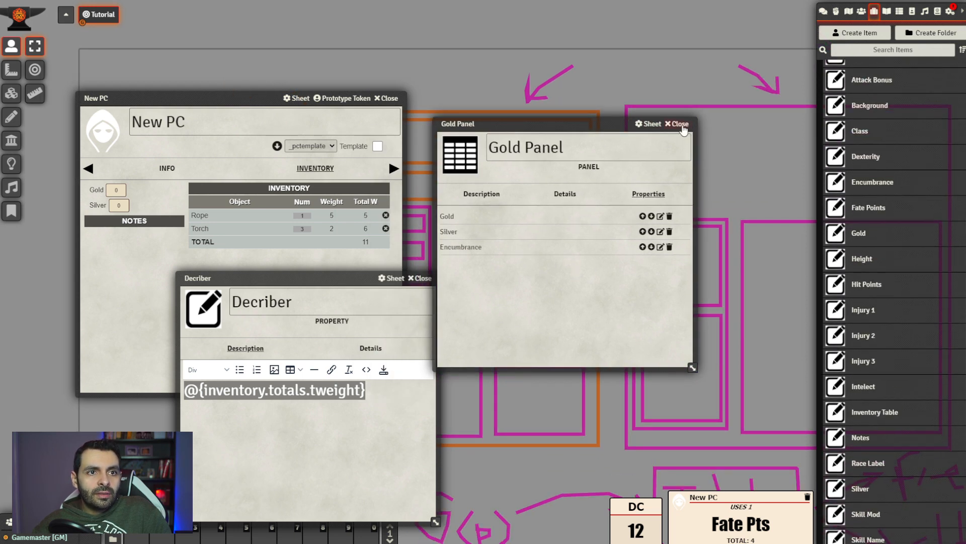
left_click(679, 124)
Move the Decriber sheet aside and rebuild the sheet of the _pctemplate actor
left_click_drag(324, 278, 535, 235)
left_click(862, 11)
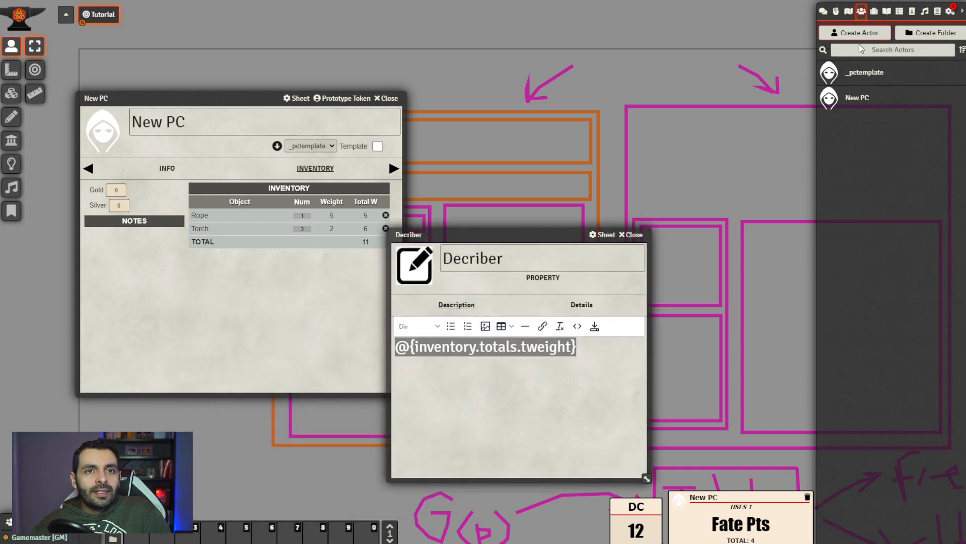
left_click(862, 77)
left_click(614, 177)
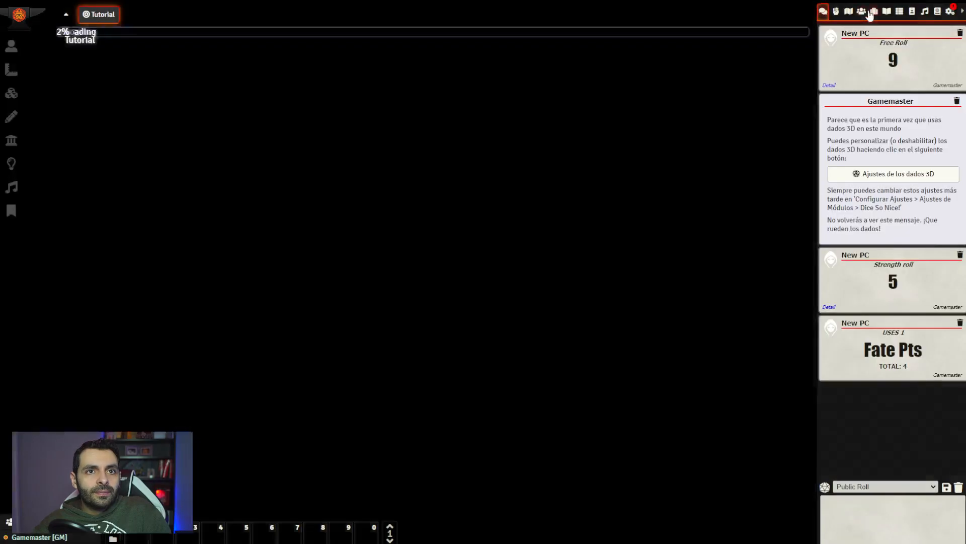
Open New PC and compare its Encumbrance values with the inventory's total weight and the Strength attribute
left_click(862, 12)
left_click(857, 98)
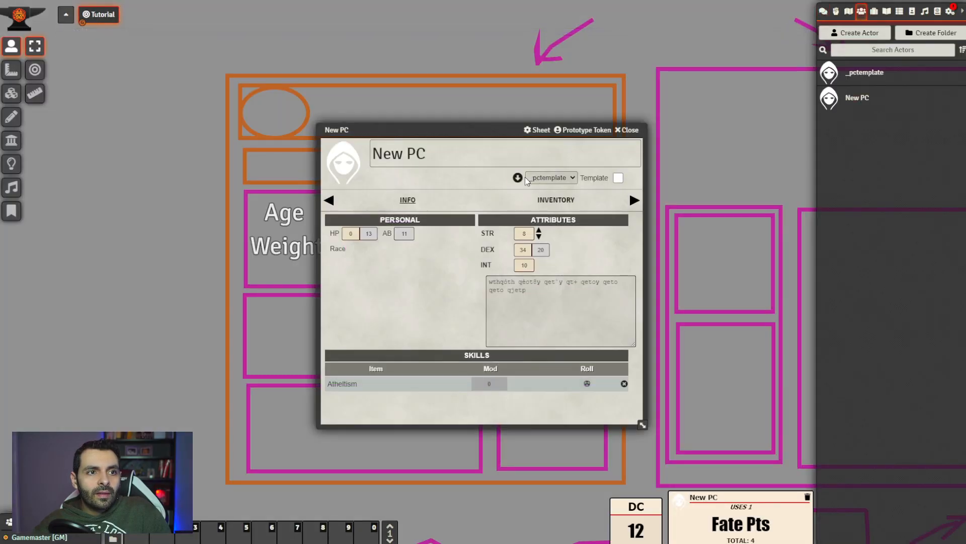
left_click(556, 200)
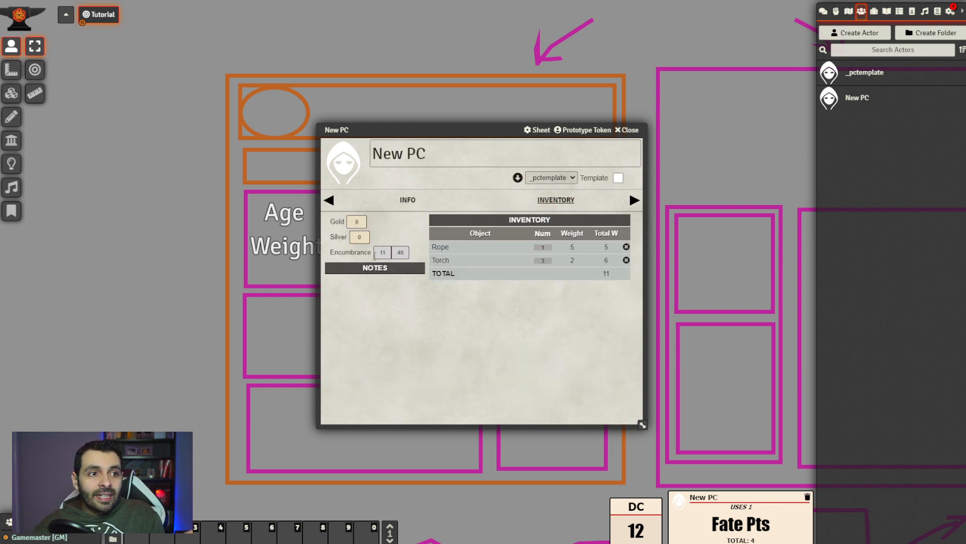
left_click_drag(385, 252, 375, 252)
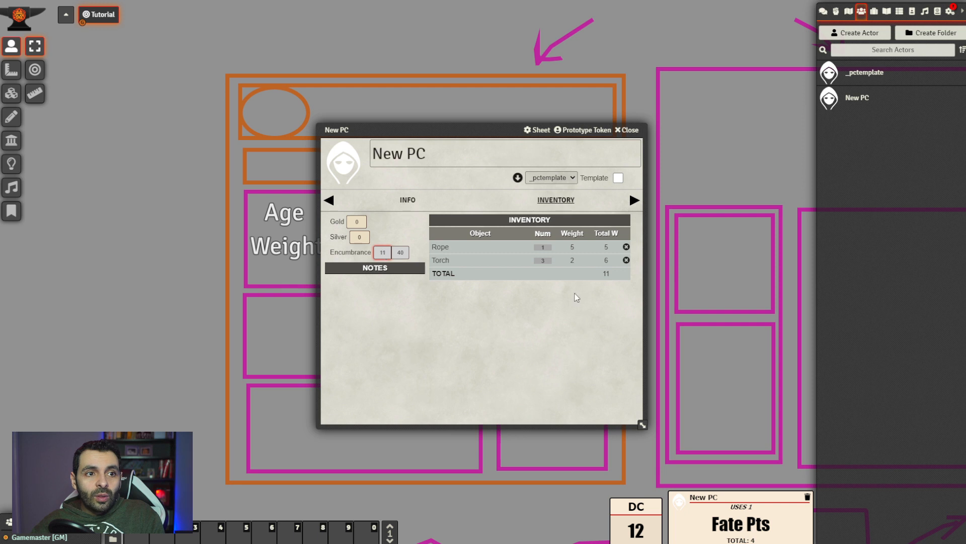
left_click(607, 276)
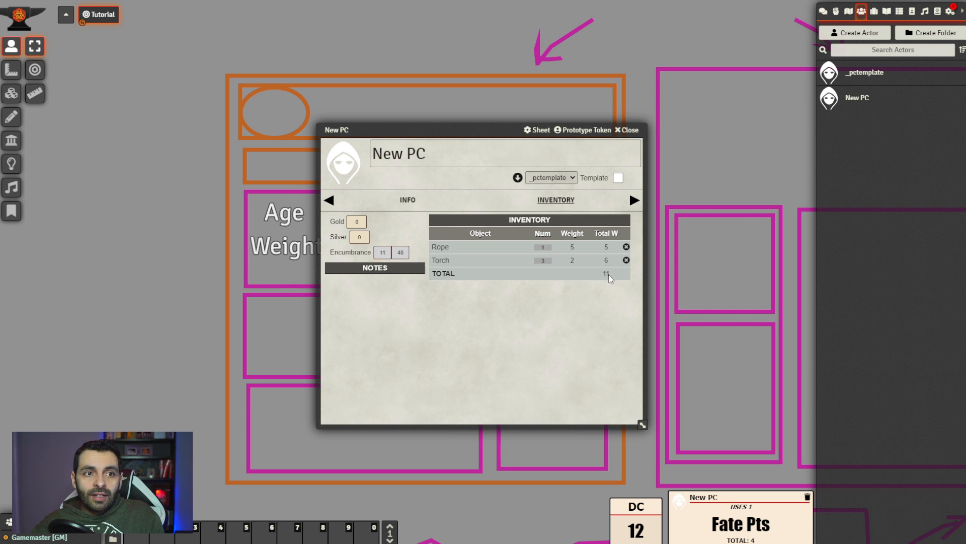
left_click(405, 253)
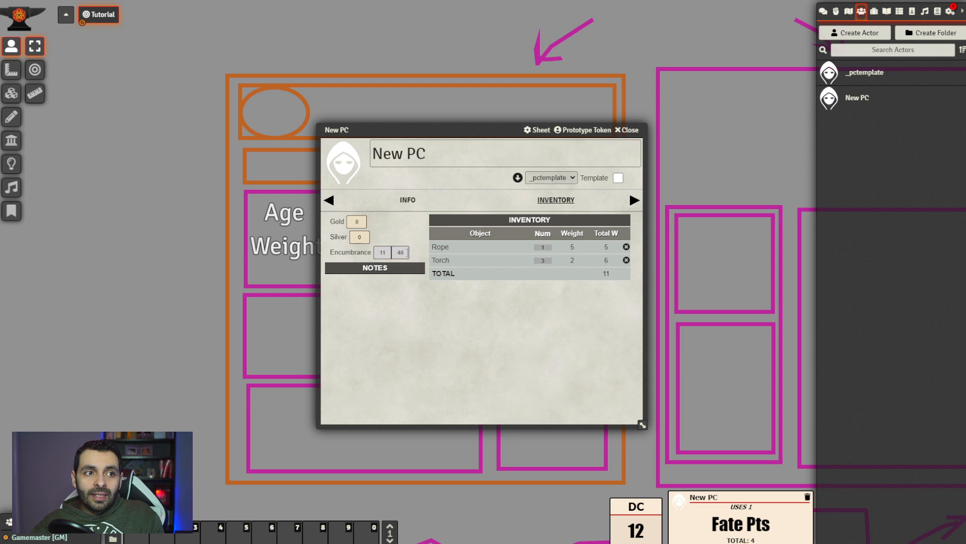
left_click(407, 201)
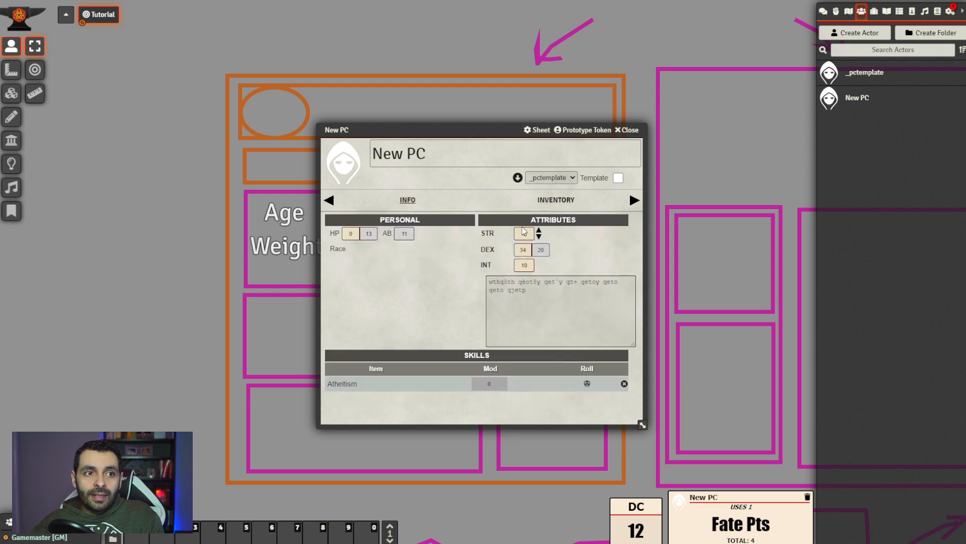
left_click(560, 201)
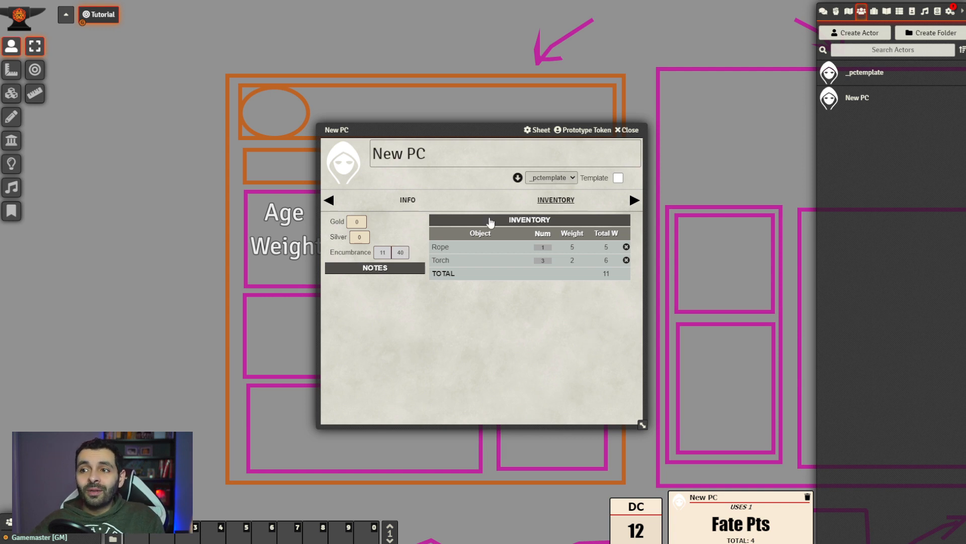
Open the Inventory Table property from the _PROPS folder and place its sheet beside New PC
left_click_drag(450, 130, 354, 142)
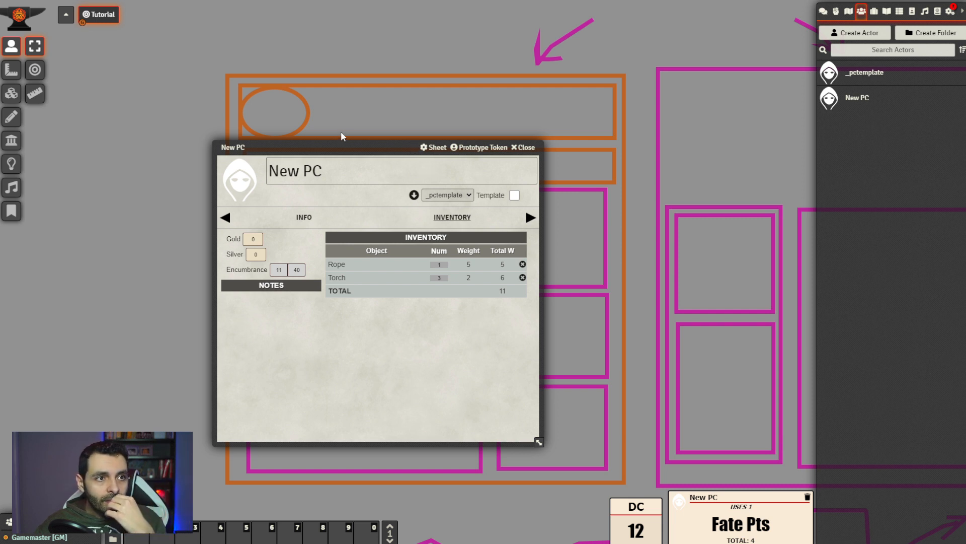
left_click_drag(378, 151, 364, 155)
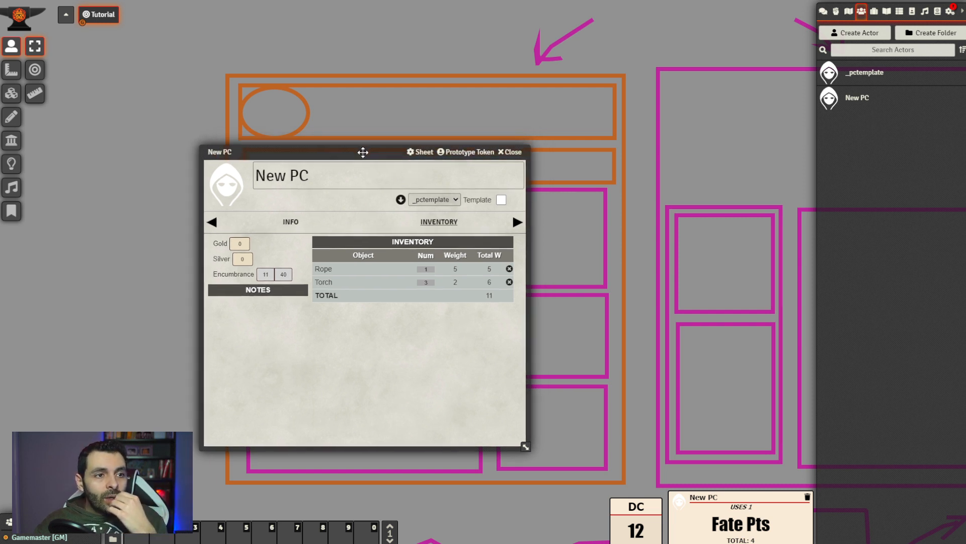
left_click(874, 12)
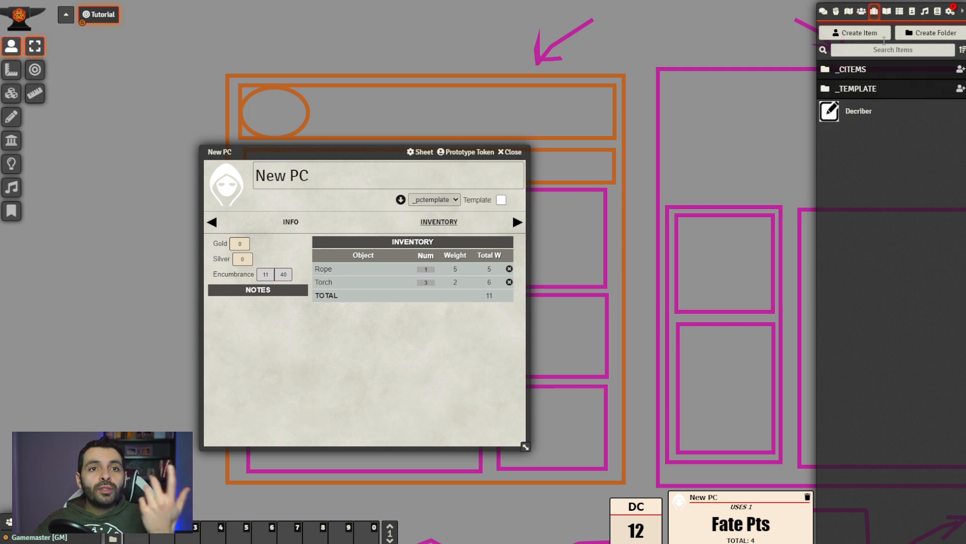
left_click(871, 89)
left_click(872, 149)
scroll(931, 393, "down", 5)
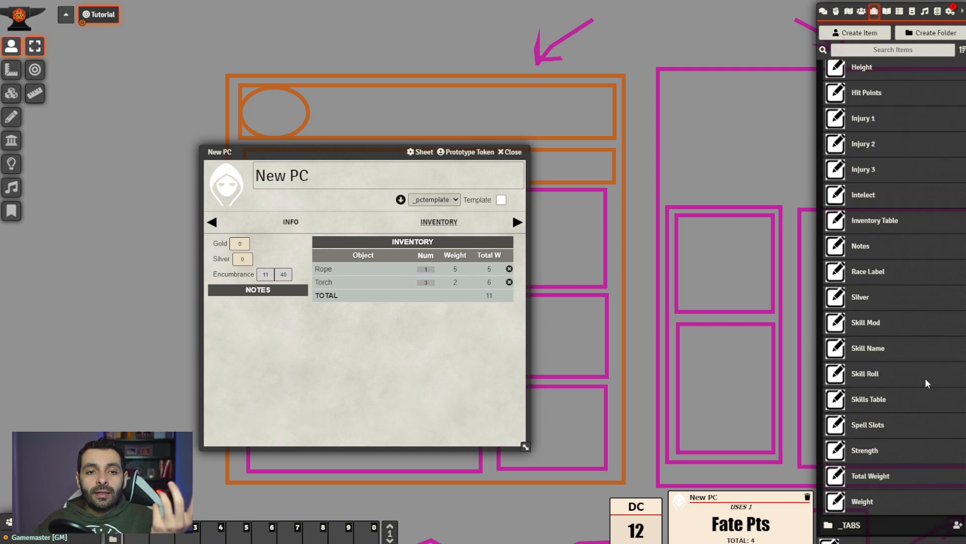
left_click(886, 224)
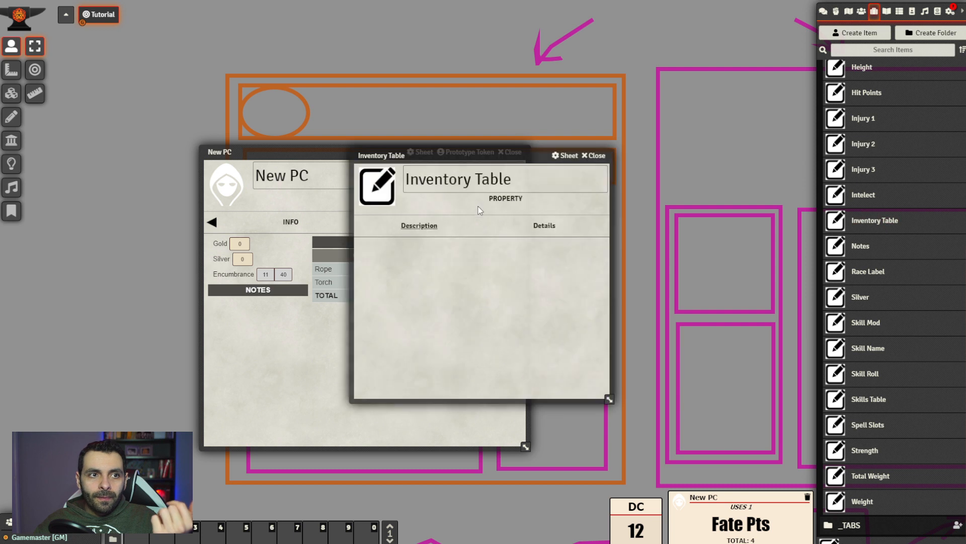
left_click_drag(460, 162, 587, 132)
left_click_drag(370, 151, 242, 141)
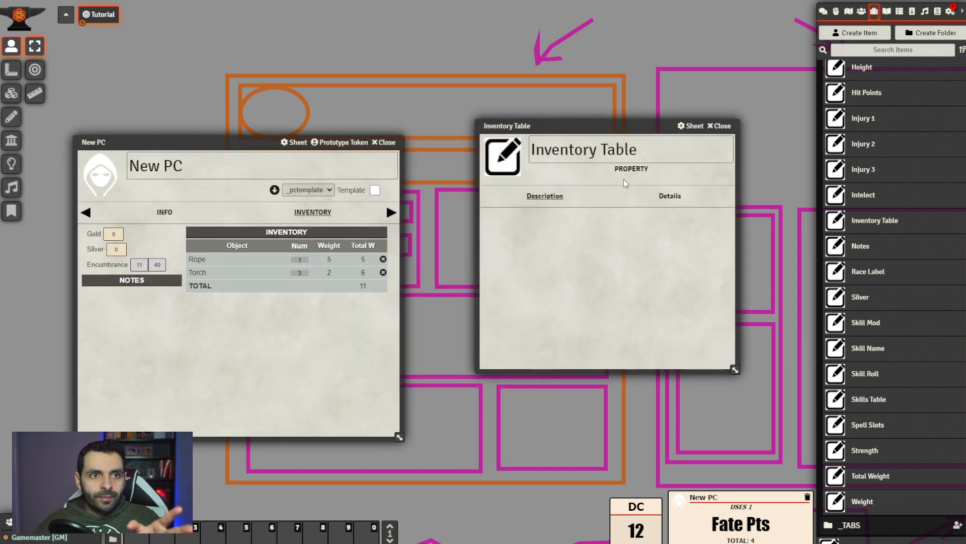
Enable Transferrable in the Inventory Table property's details, close its sheet and return to the actors list
left_click(667, 195)
scroll(684, 300, "down", 5)
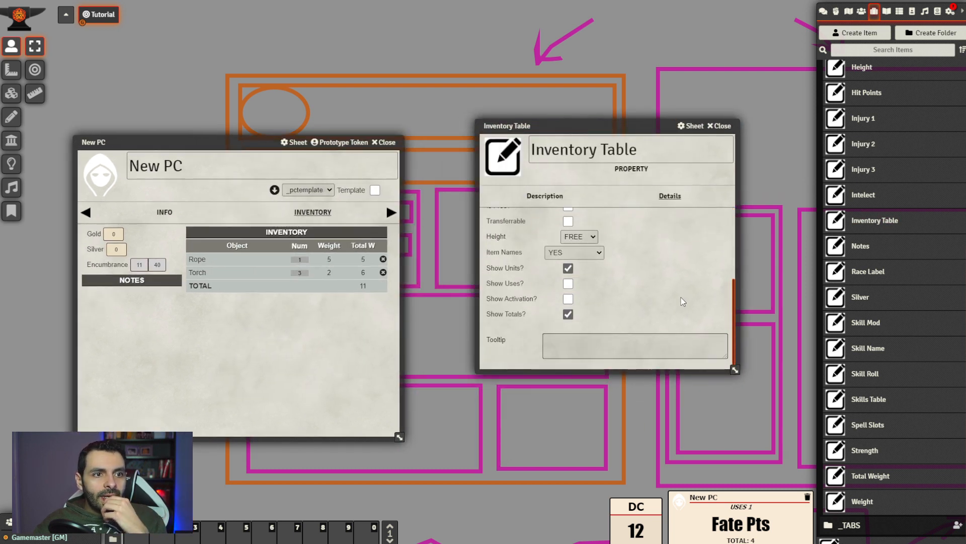
scroll(683, 262, "up", 2)
scroll(629, 277, "down", 2)
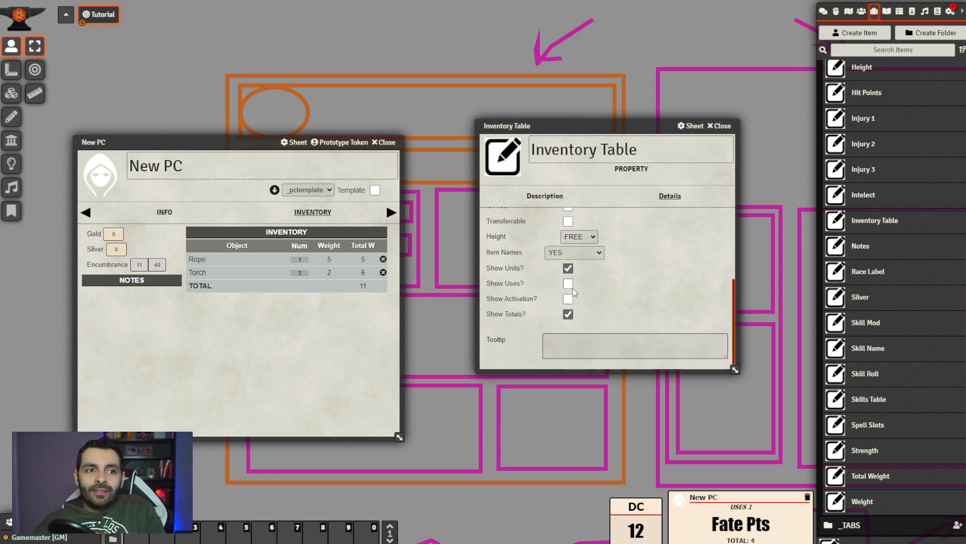
left_click_drag(226, 143, 217, 133)
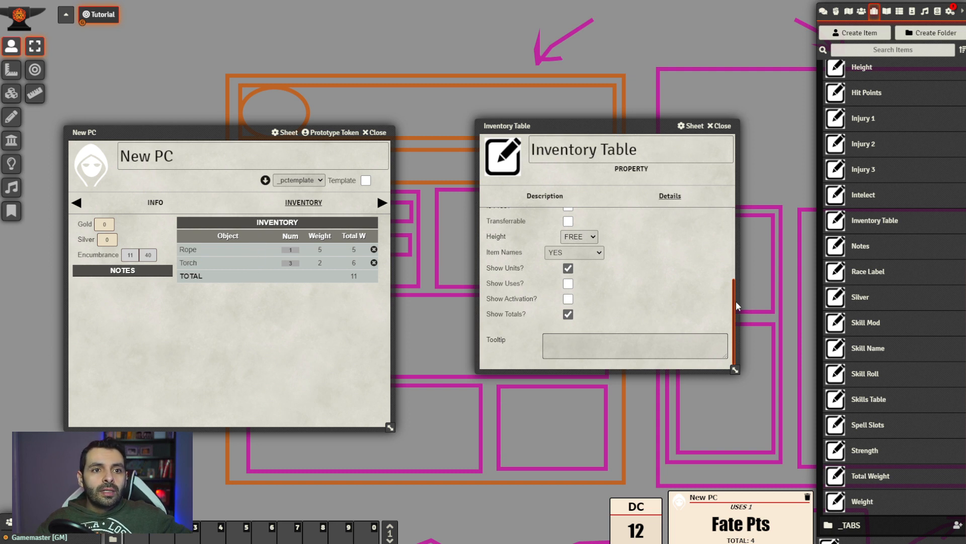
left_click_drag(734, 305, 738, 256)
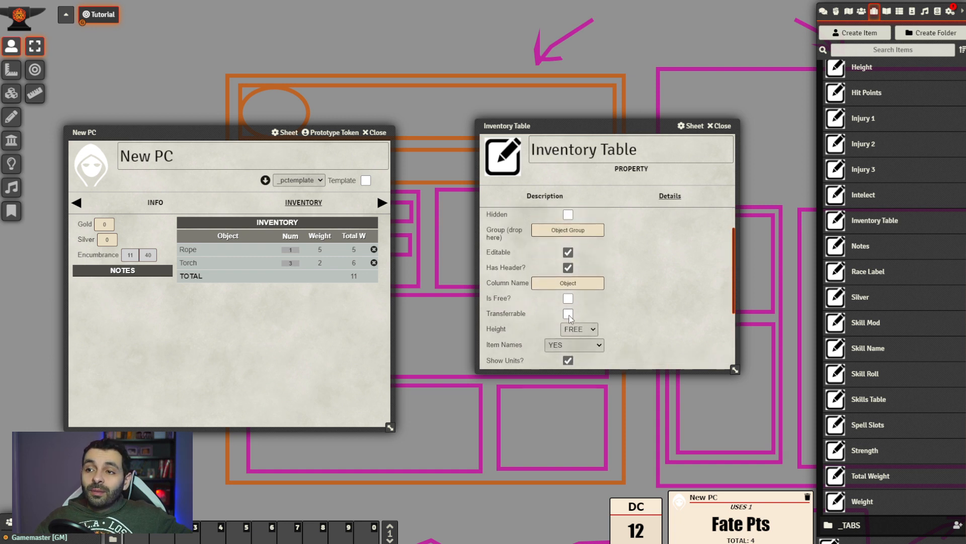
left_click_drag(234, 132, 244, 105)
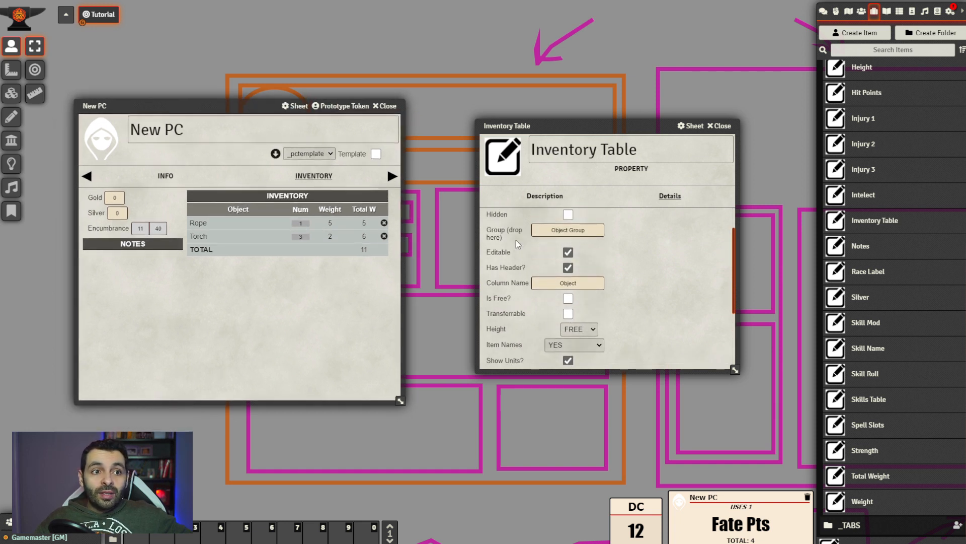
left_click(568, 313)
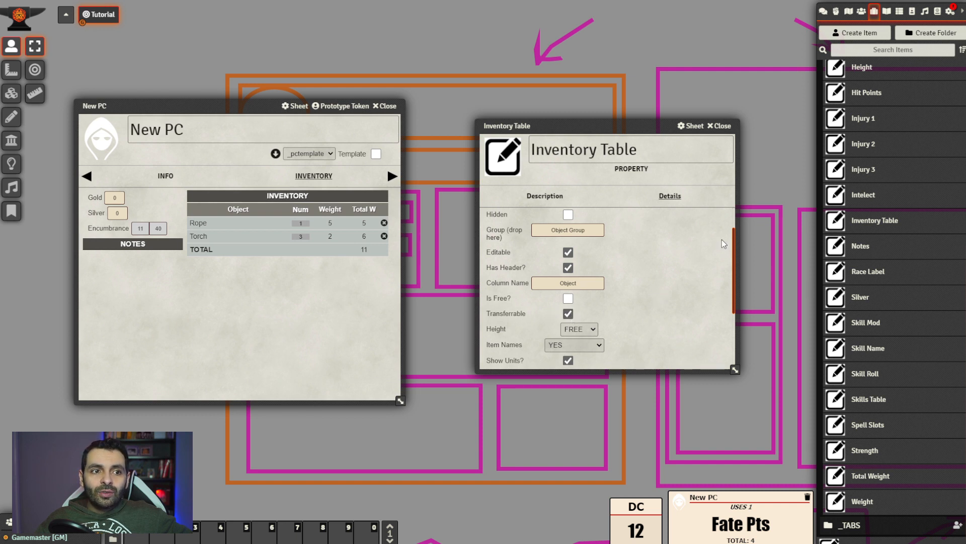
left_click(723, 130)
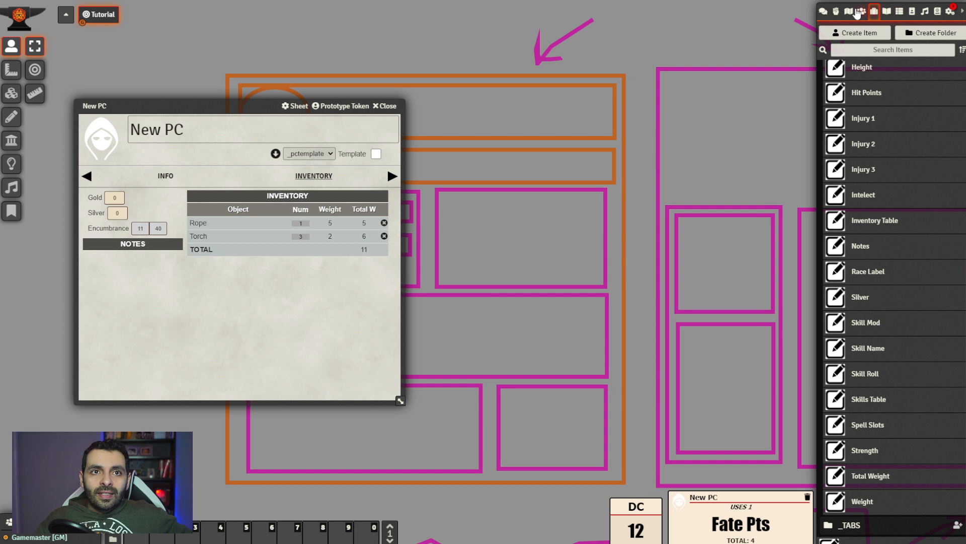
left_click(862, 11)
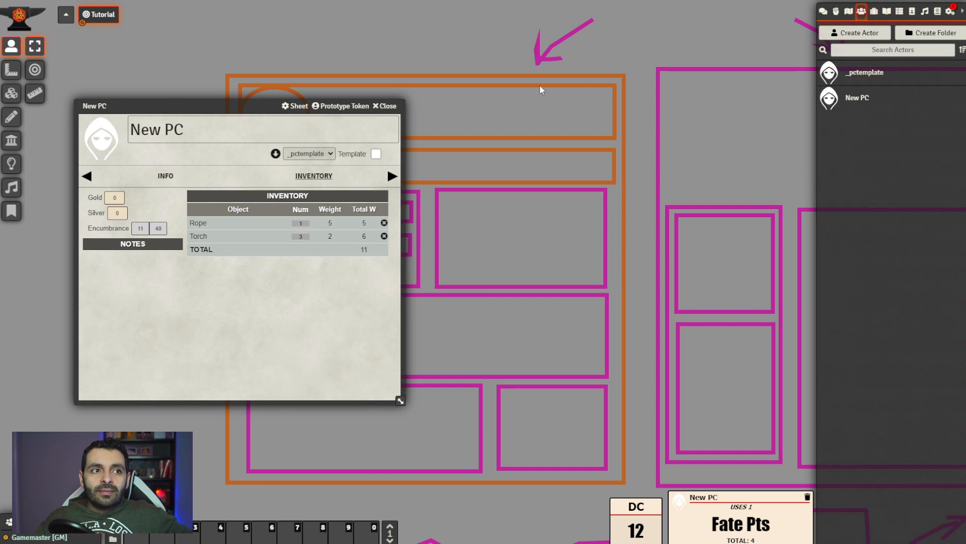
Close the New PC sheet, reload the world and expand the _PROPS folder under _TEMPLATE
left_click(389, 107)
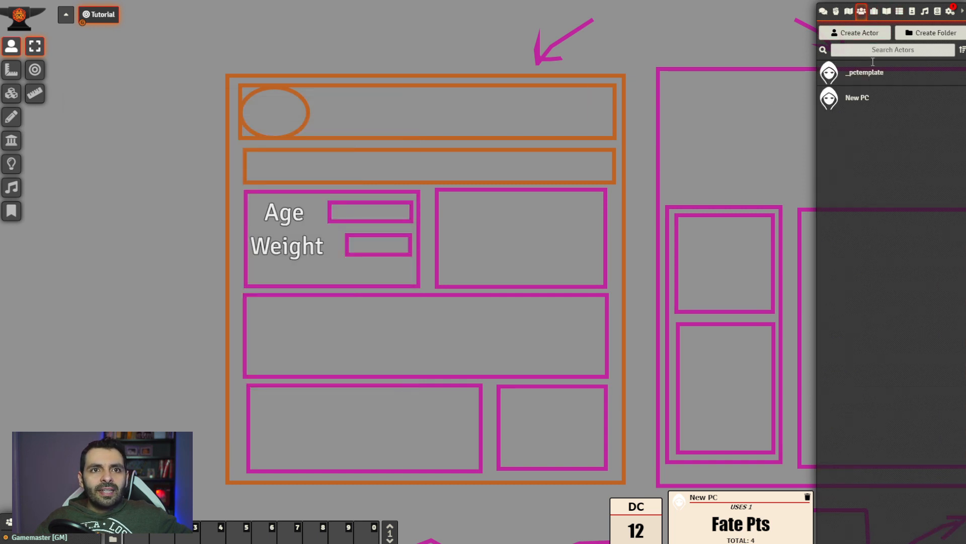
left_click(864, 72)
key("F5")
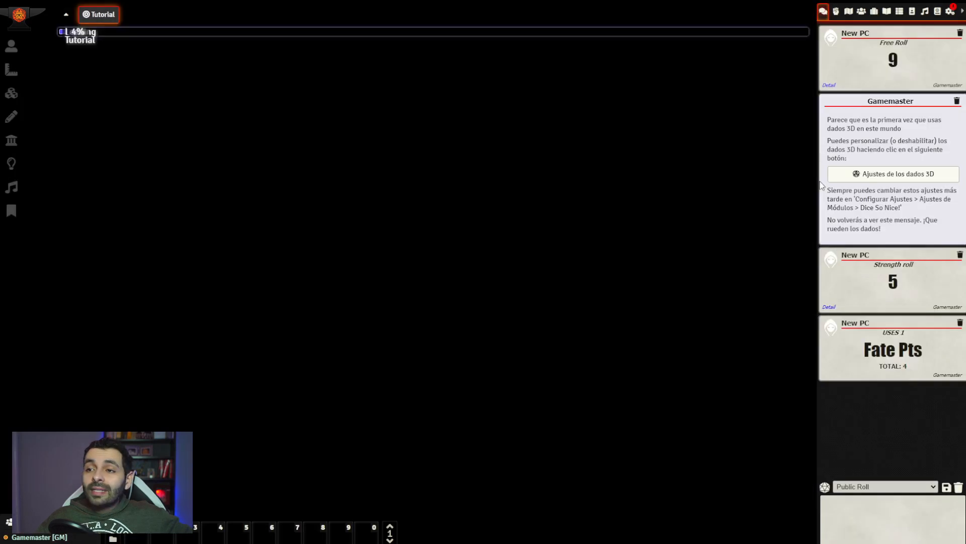
left_click(874, 11)
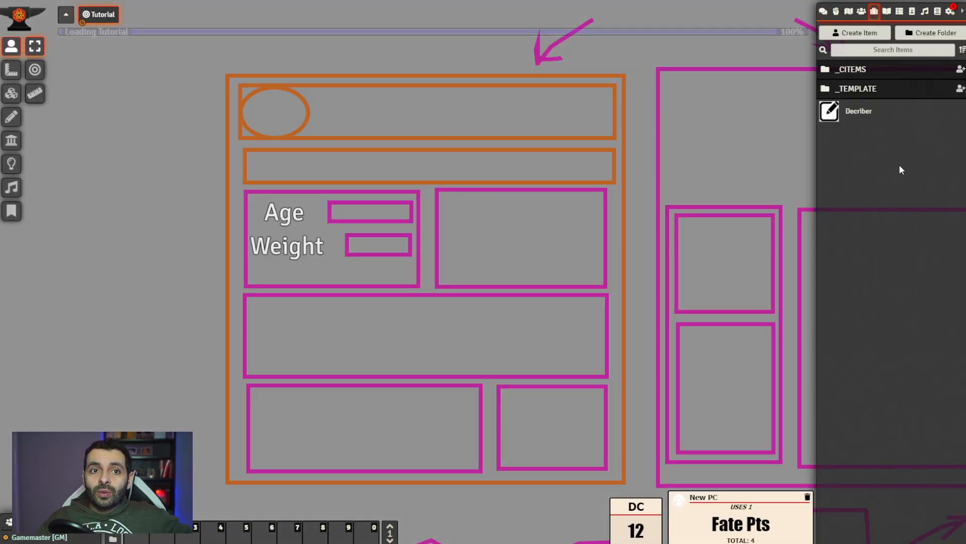
left_click(870, 90)
left_click(869, 147)
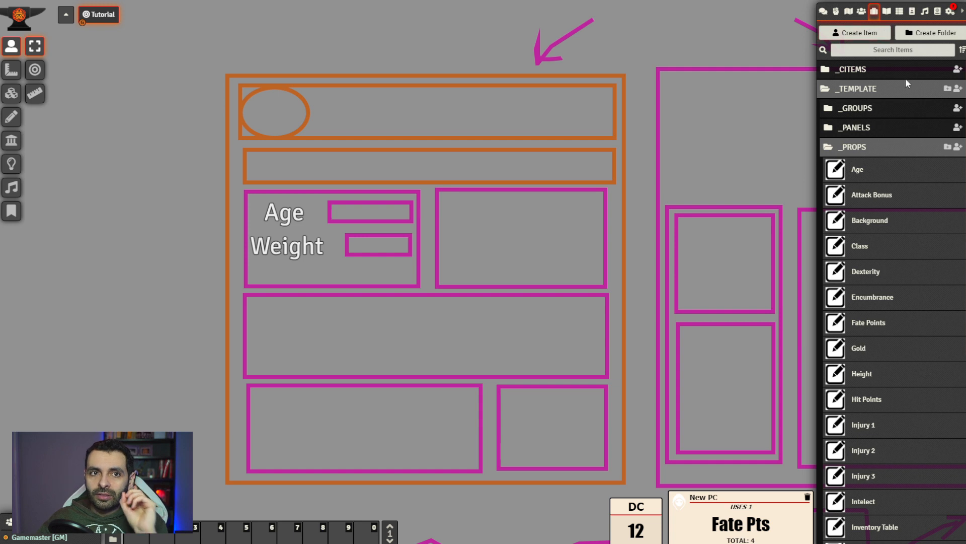
Reopen the New PC actor, move its sheet aside and show its inventory
left_click(861, 11)
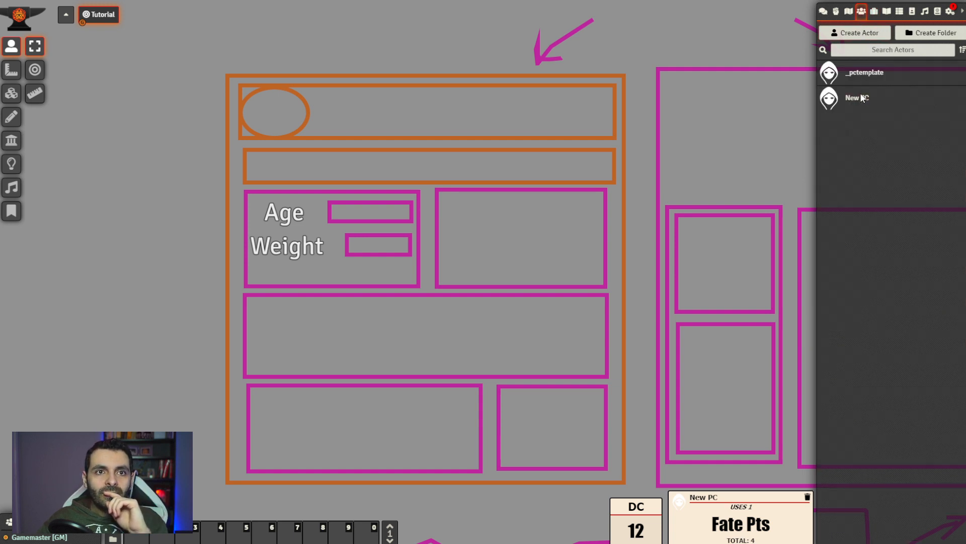
left_click(858, 99)
left_click_drag(483, 129, 263, 122)
left_click(502, 193)
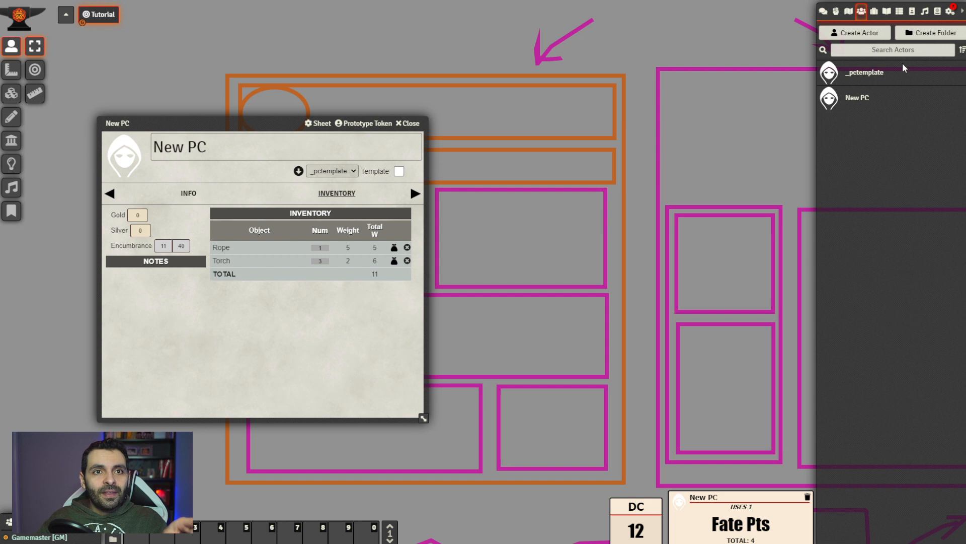
Create an actor named New PC2 and place its sheet beside New PC
left_click(861, 33)
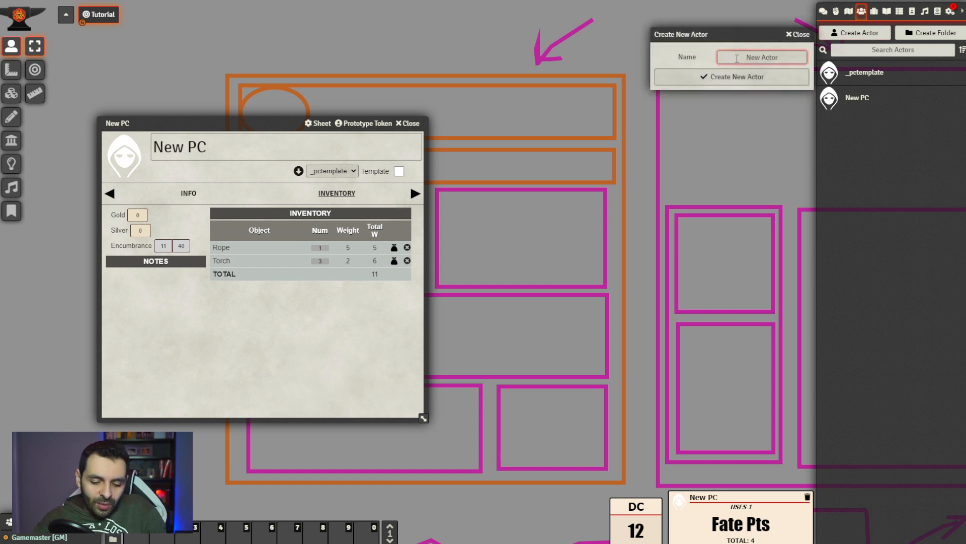
type("New PC2")
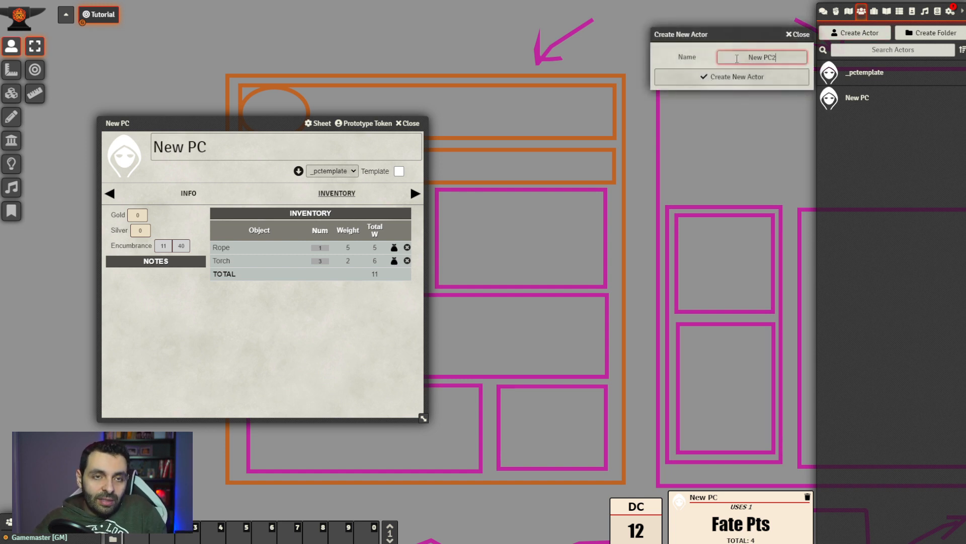
key("Return")
left_click_drag(443, 136, 580, 78)
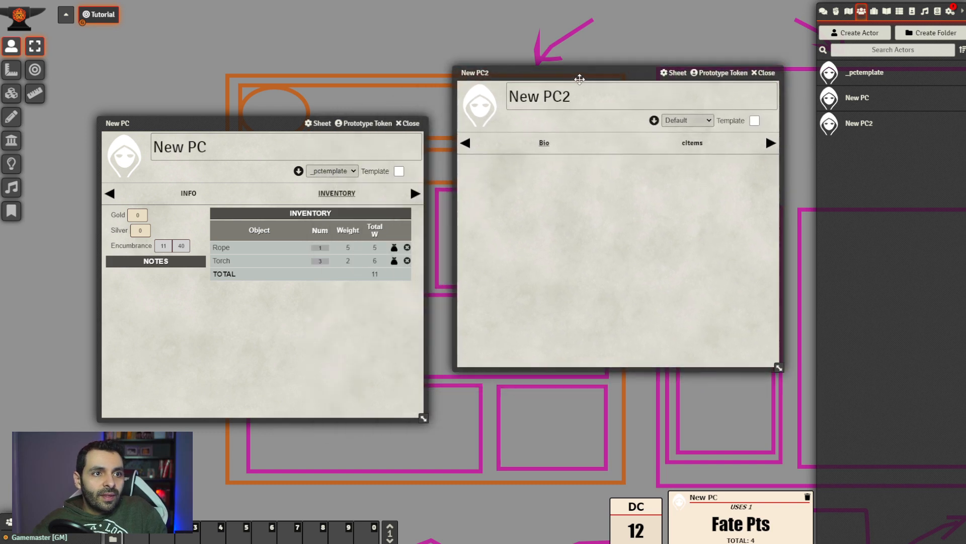
Apply the _pctemplate template to New PC2 and show its inventory
left_click(690, 144)
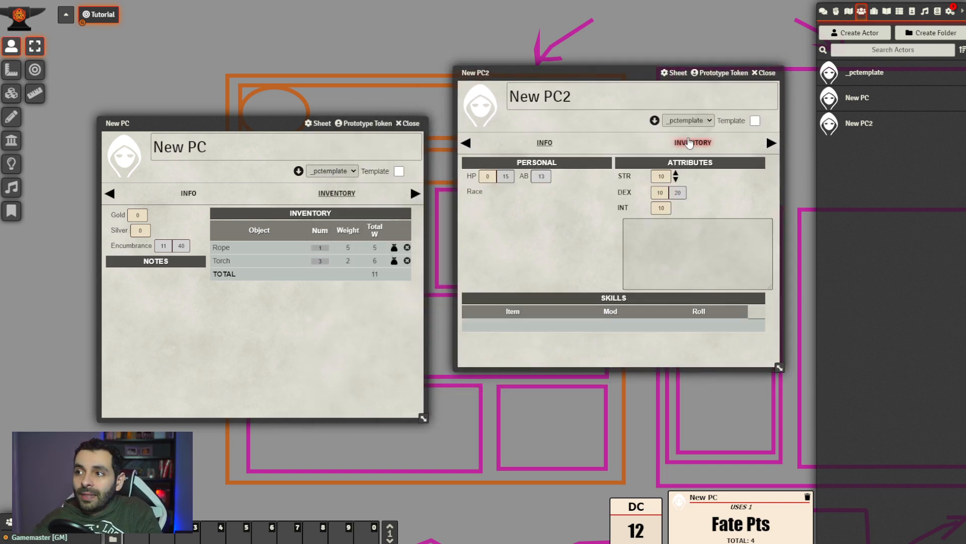
left_click(690, 143)
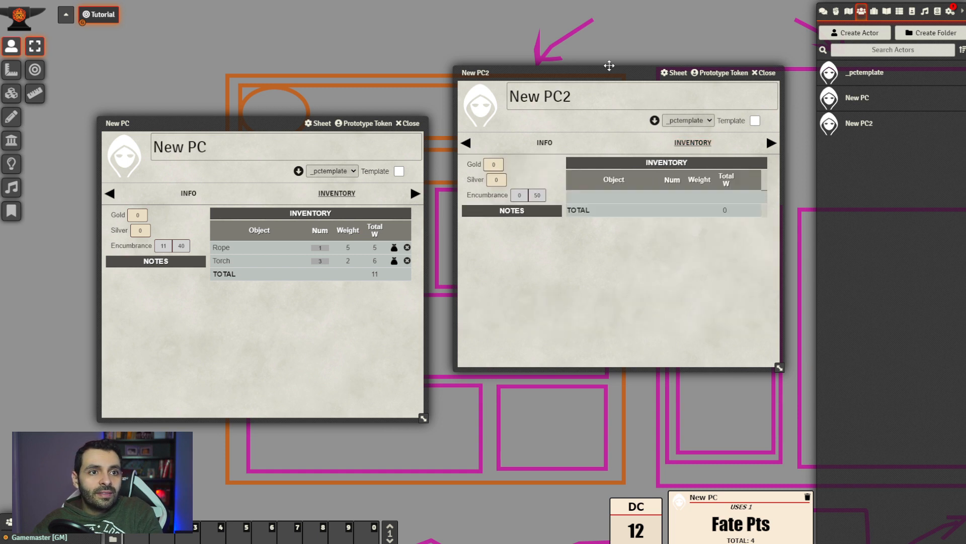
left_click_drag(591, 68, 591, 60)
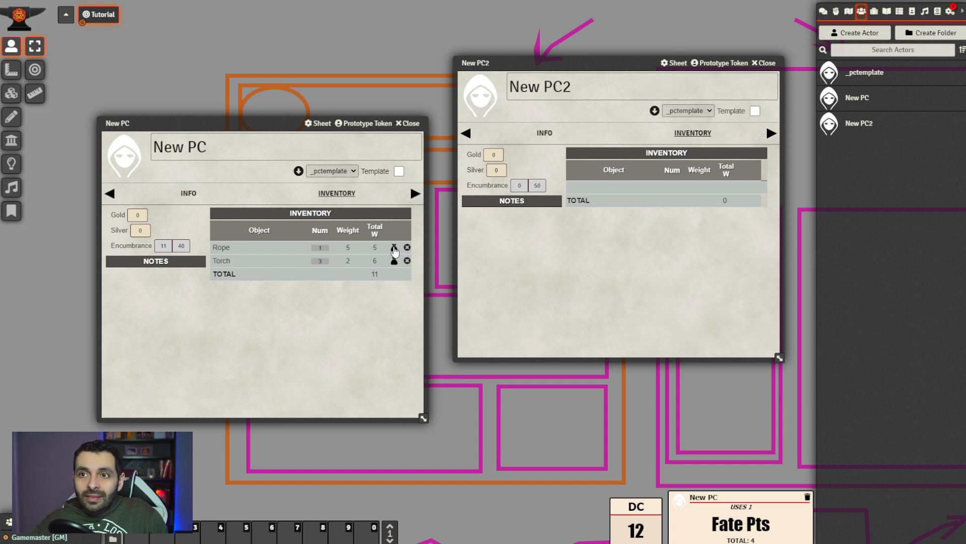
Start transferring Rope from New PC's inventory to New PC2 and try a quantity of 2
left_click_drag(394, 250, 678, 215)
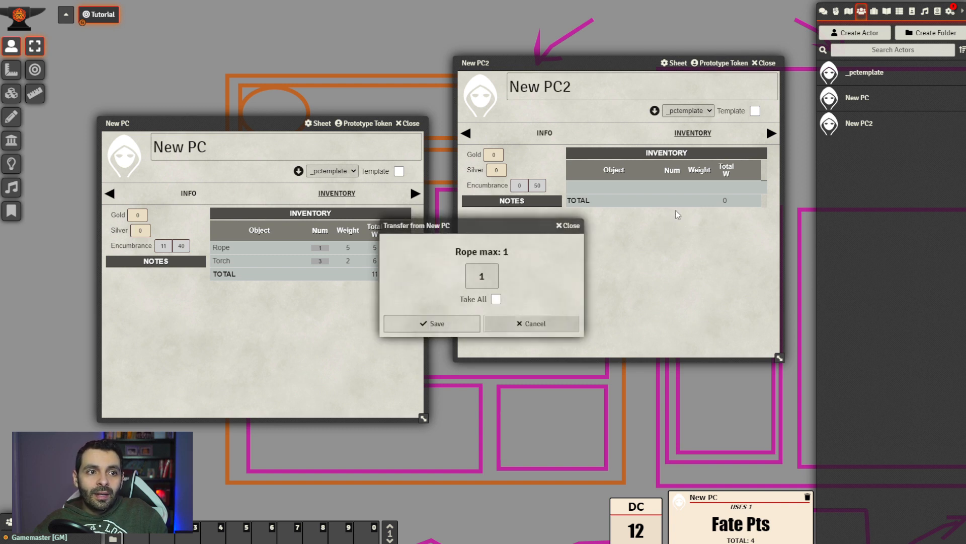
left_click_drag(484, 227, 474, 301)
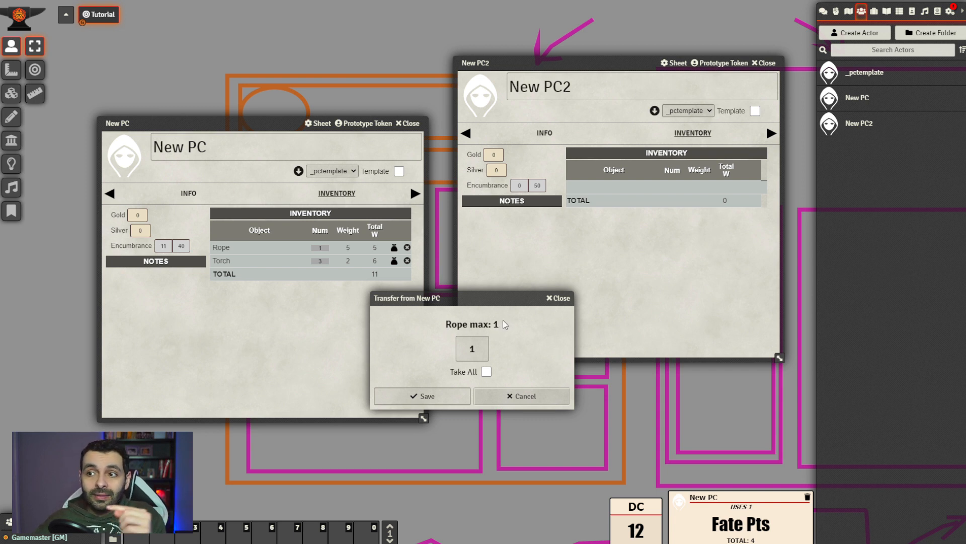
left_click_drag(482, 353, 468, 349)
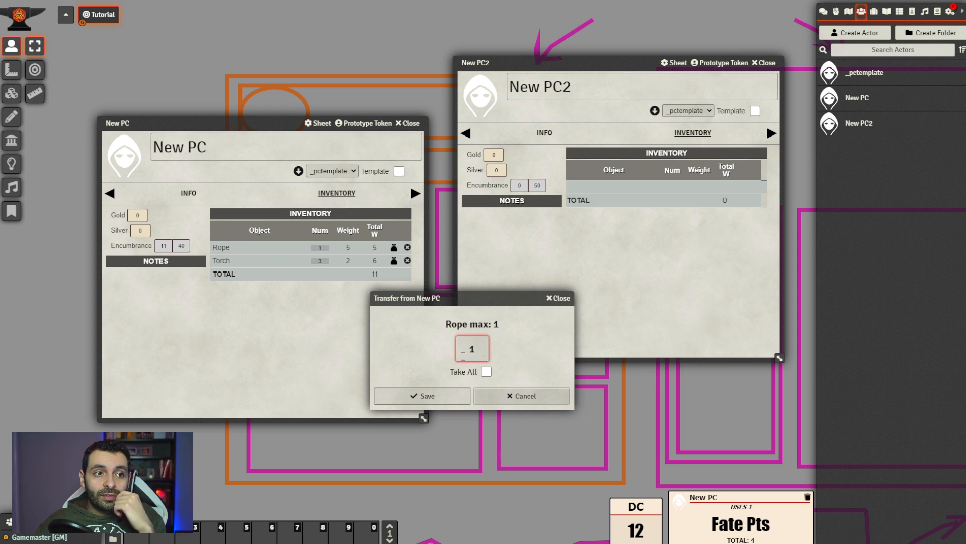
left_click_drag(481, 348, 466, 347)
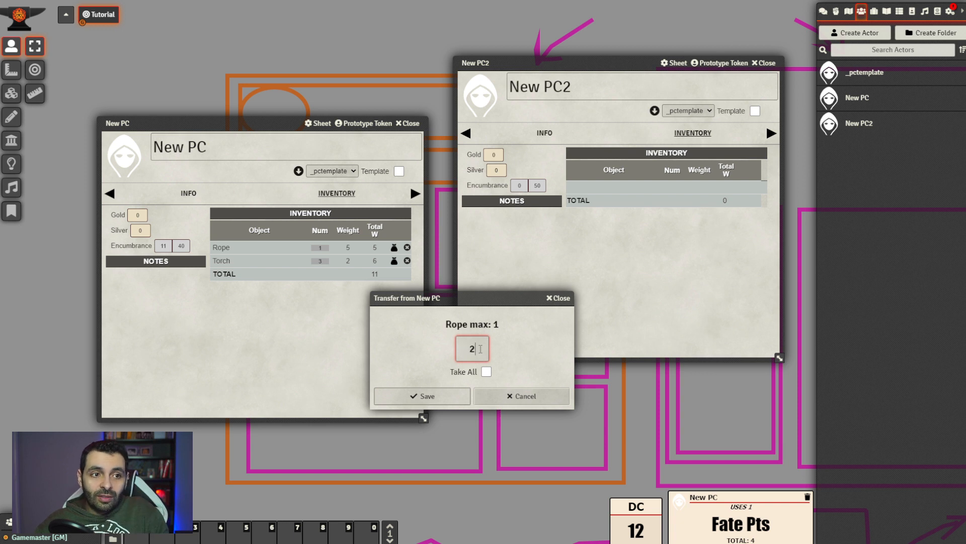
type("2")
left_click(544, 349)
double_click(475, 349)
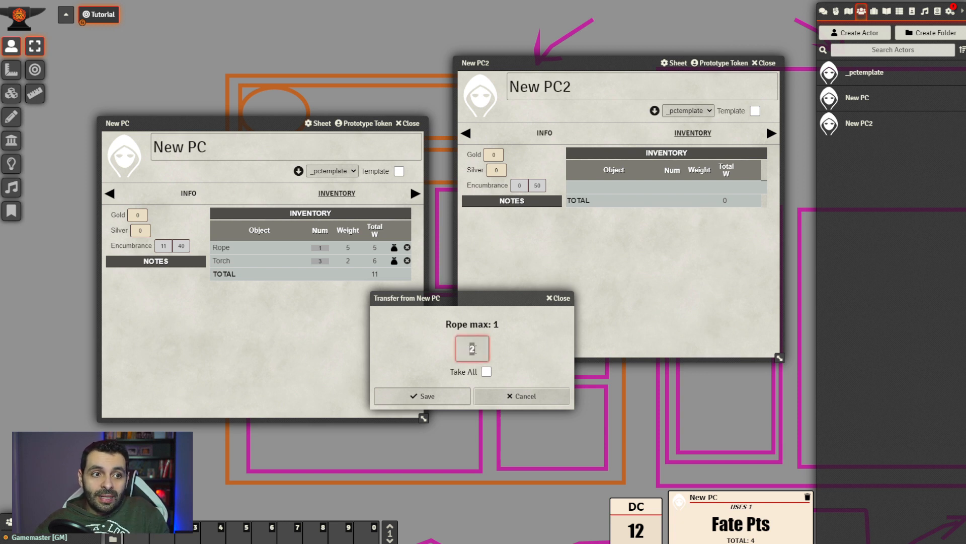
left_click(538, 344)
Try the Take All option, clear it again and save the transfer of 1 Rope
left_click(487, 373)
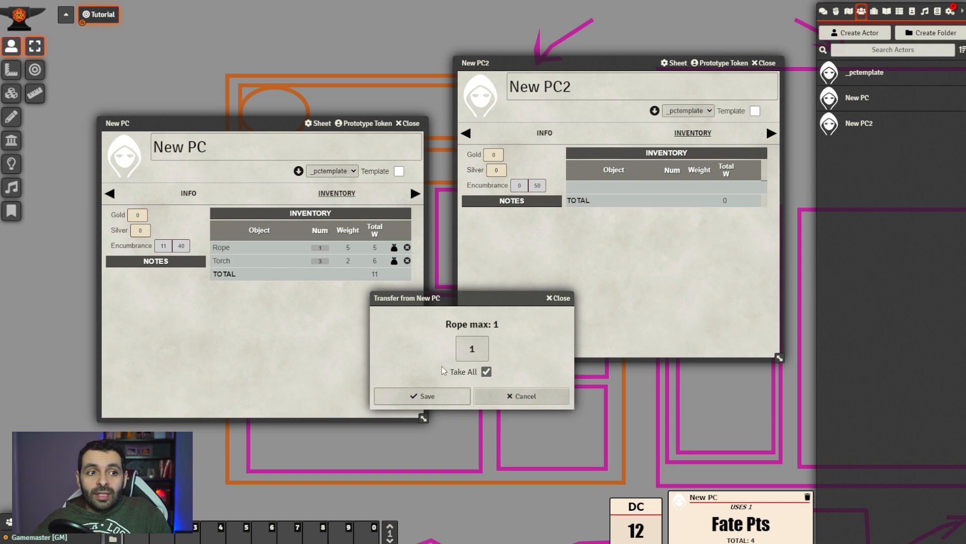
left_click(484, 373)
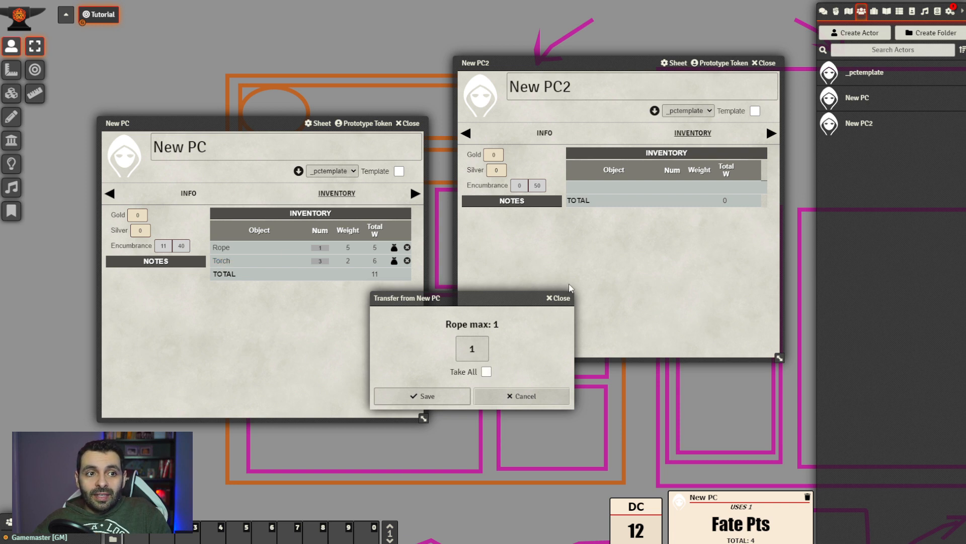
left_click(451, 400)
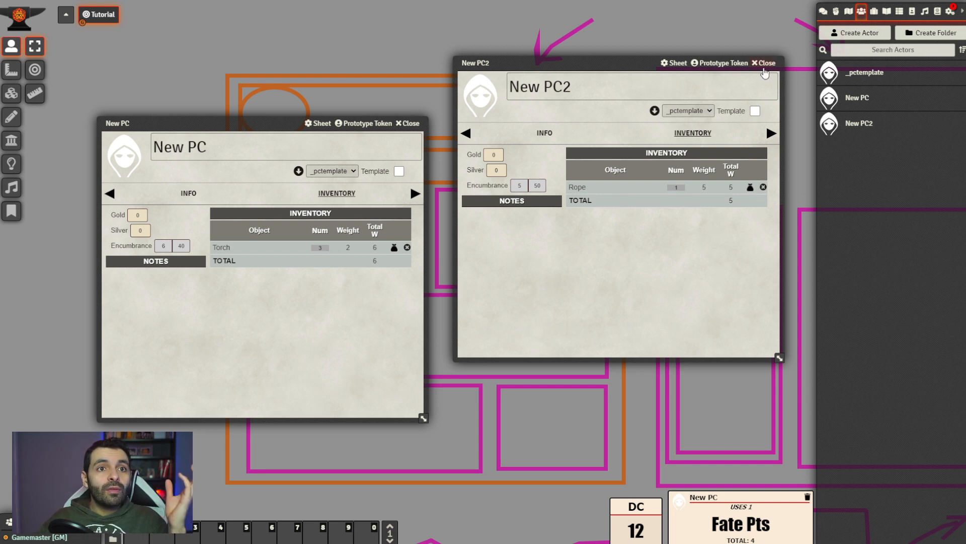
Close New PC2 and review the Inventory Table property's details, including Transferrable and the Show Units, Uses, Activation and Totals options
left_click(768, 63)
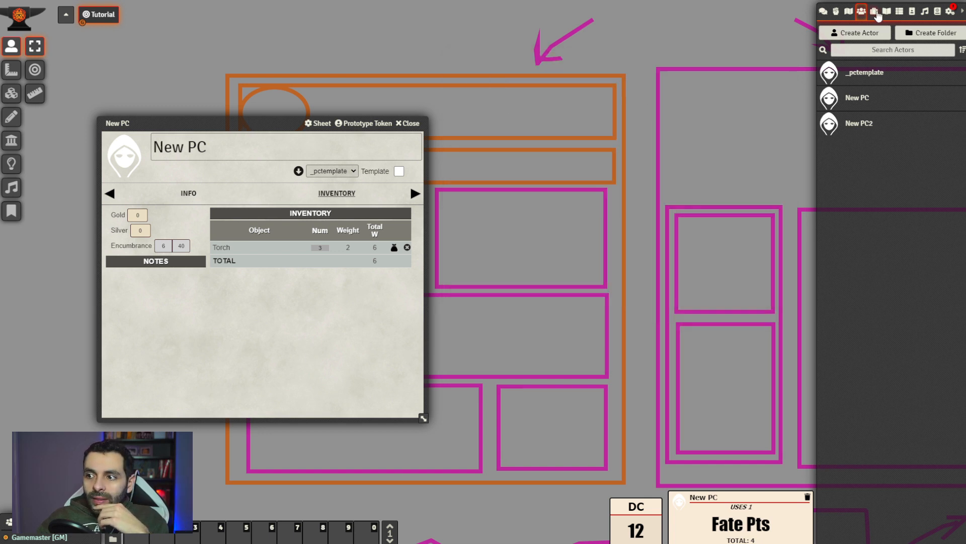
left_click(874, 11)
scroll(881, 374, "down", 4)
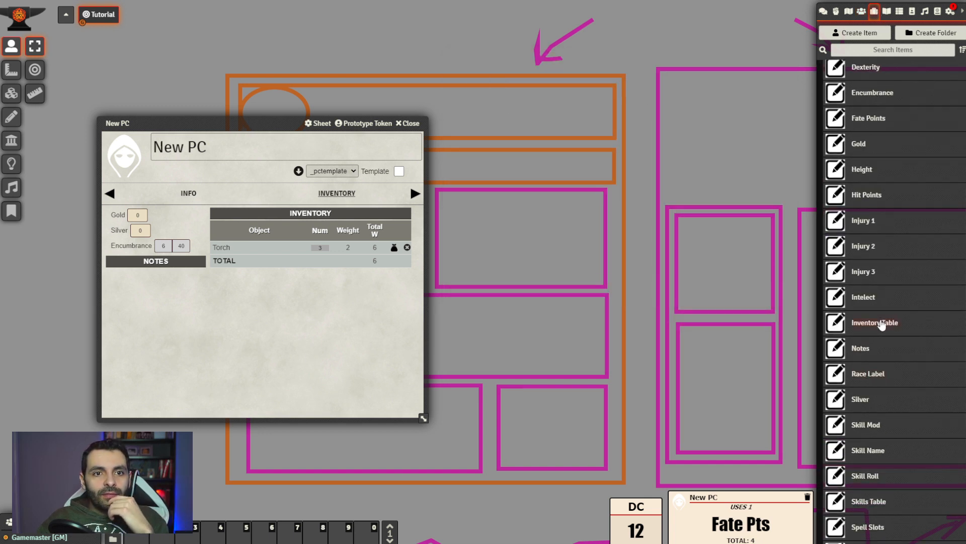
left_click(876, 323)
left_click_drag(485, 155, 633, 111)
left_click(703, 186)
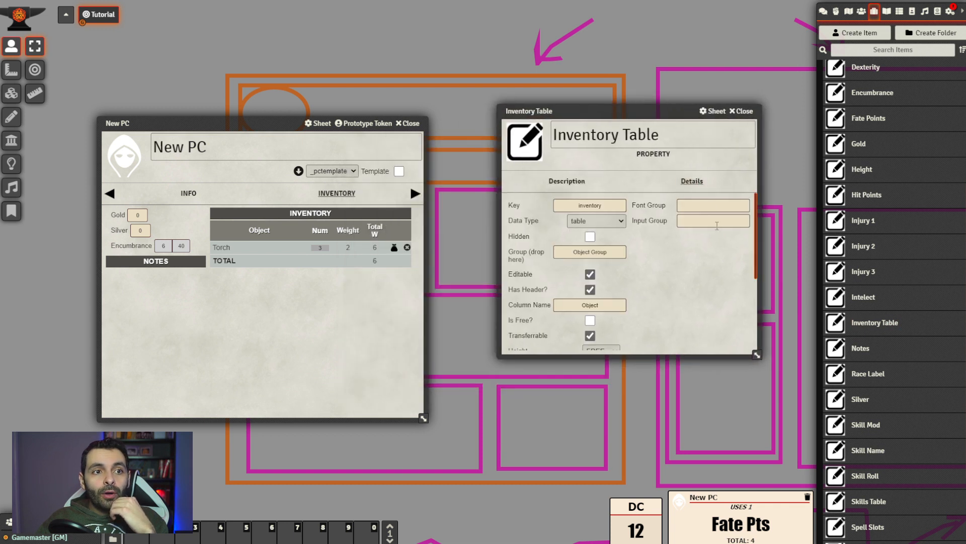
left_click_drag(757, 236, 758, 310)
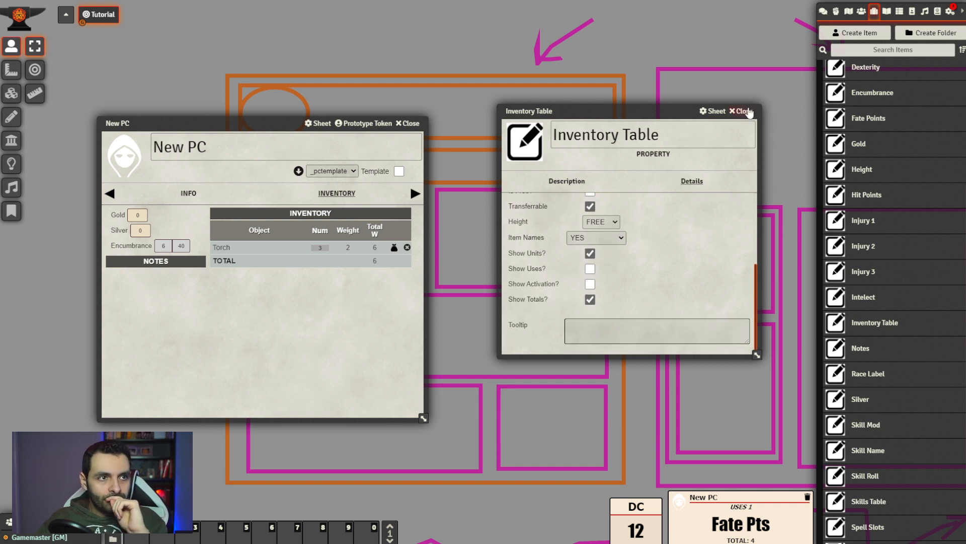
View New PC's Info section, close the Inventory Table sheet and reposition New PC
left_click(188, 194)
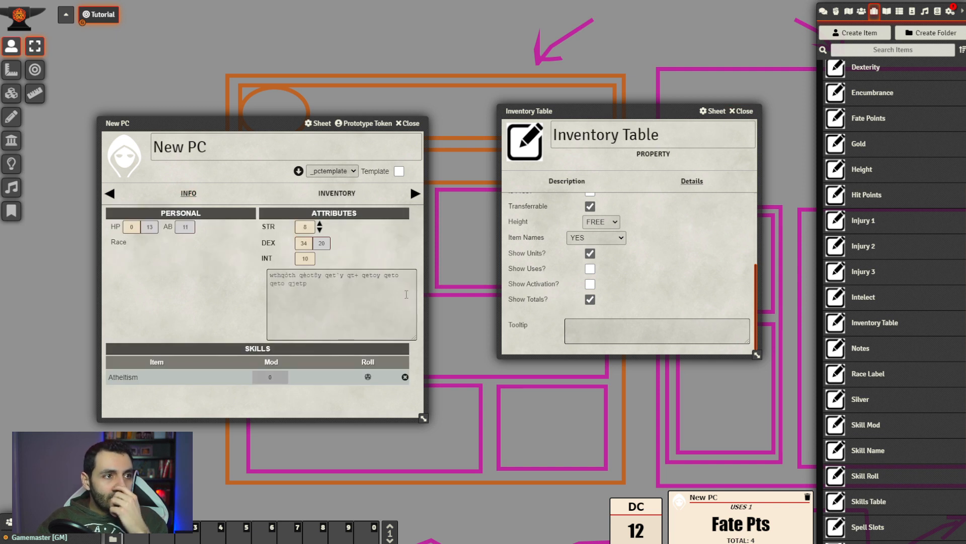
left_click(336, 193)
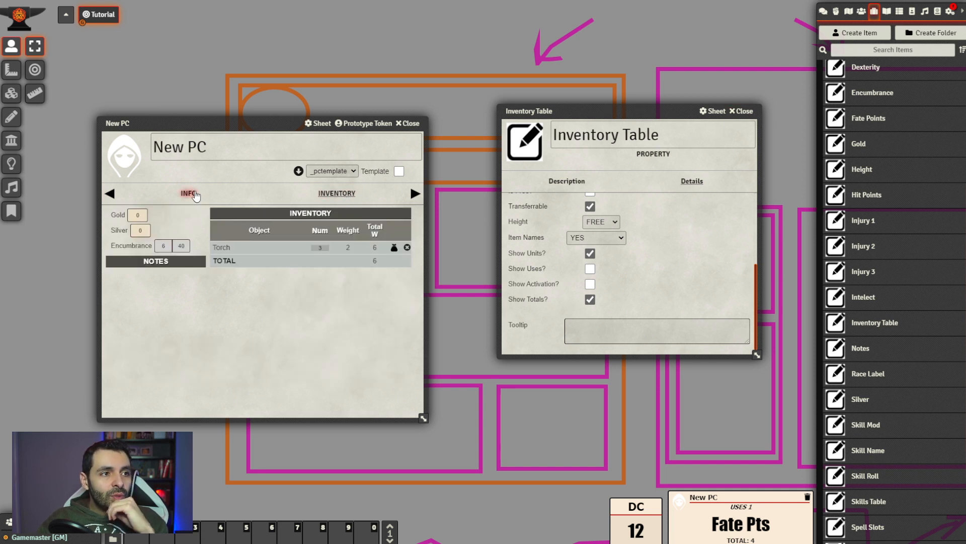
left_click(196, 196)
left_click_drag(282, 121, 287, 108)
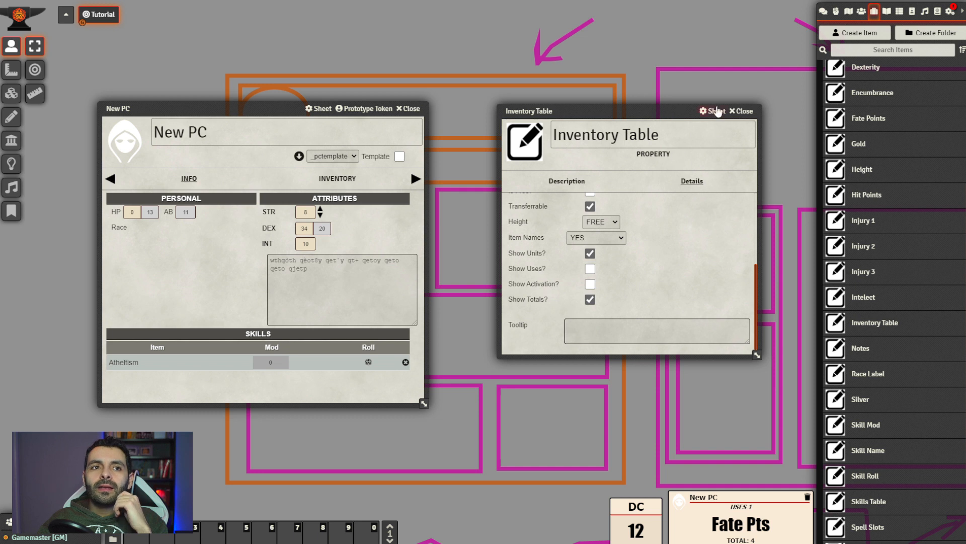
double_click(653, 110)
left_click_drag(207, 110, 204, 84)
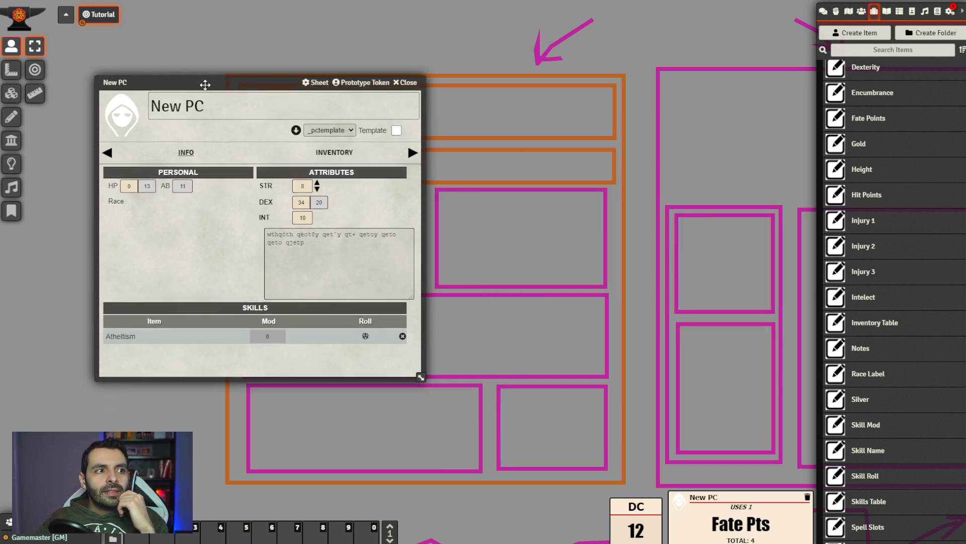
Create a group item named Race Group in the _GROUPS folder and place its sheet beside New PC
scroll(941, 211, "up", 5)
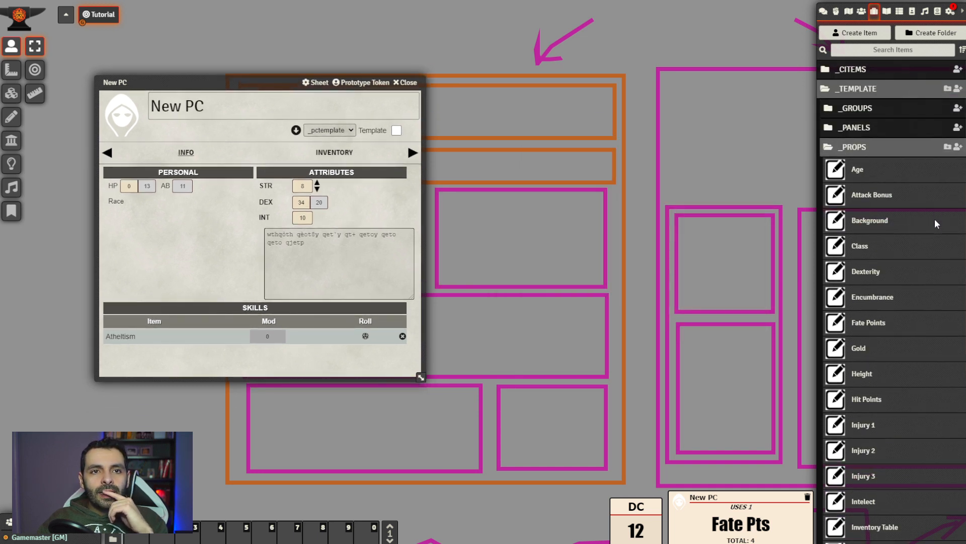
left_click(875, 147)
left_click(880, 108)
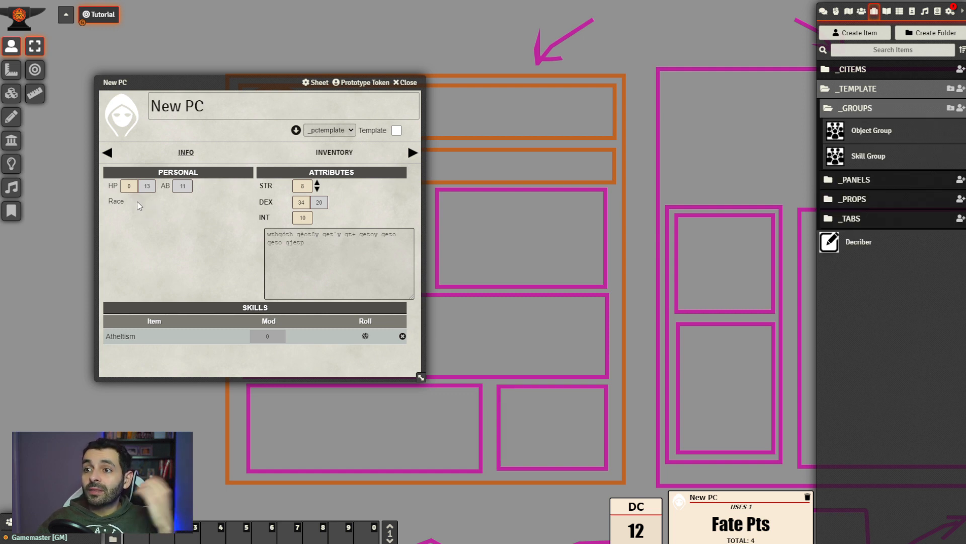
left_click(961, 108)
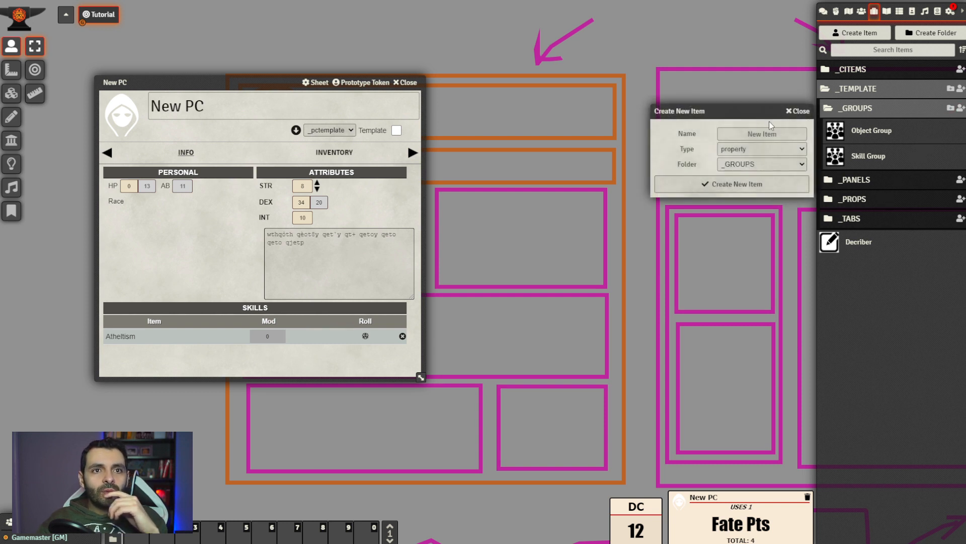
left_click(757, 133)
type("RAve Group")
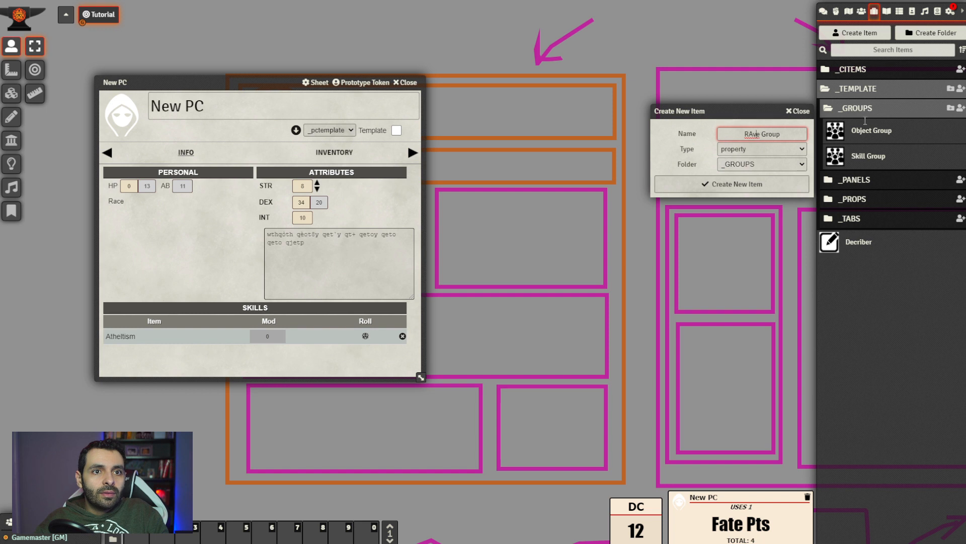
key("BackSpace")
key("BackSpace")
type("ac")
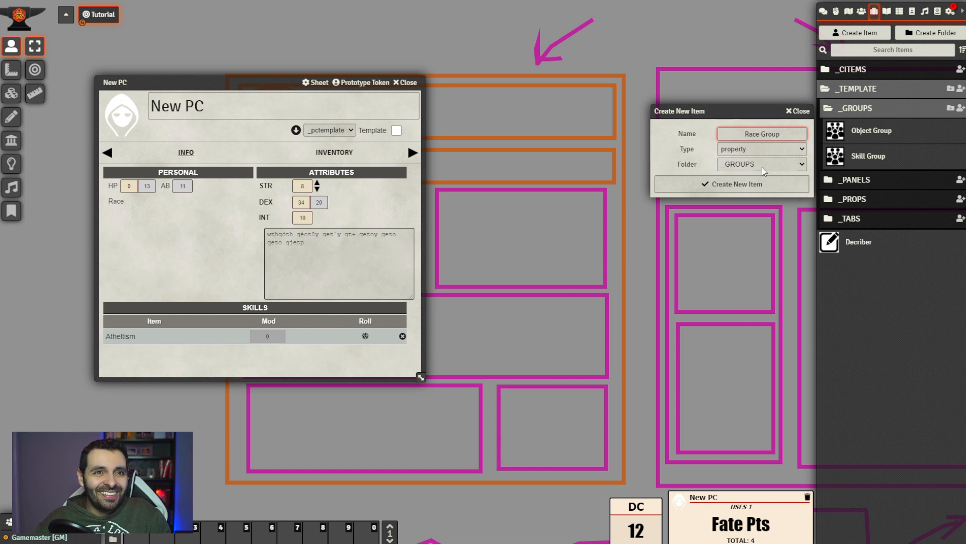
key("Tab")
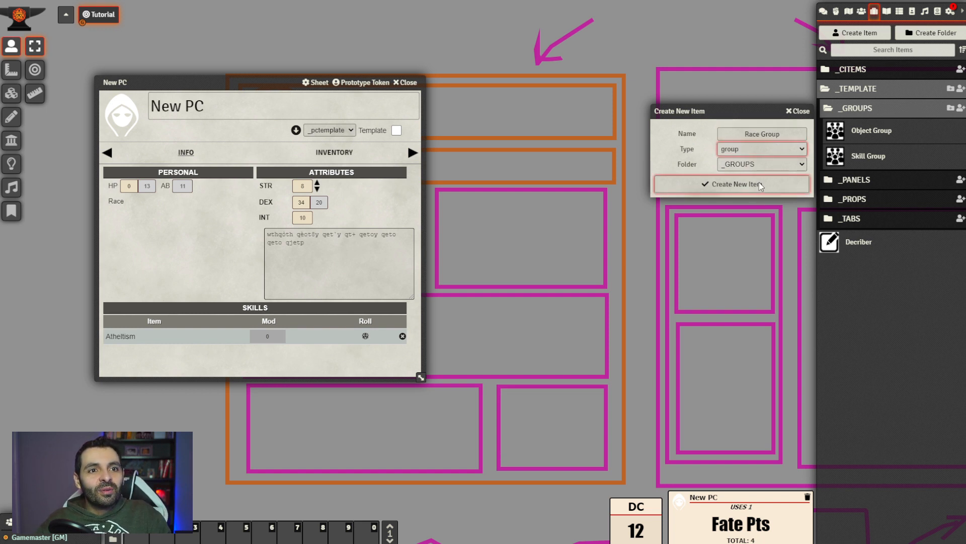
left_click(760, 187)
left_click_drag(455, 149, 566, 119)
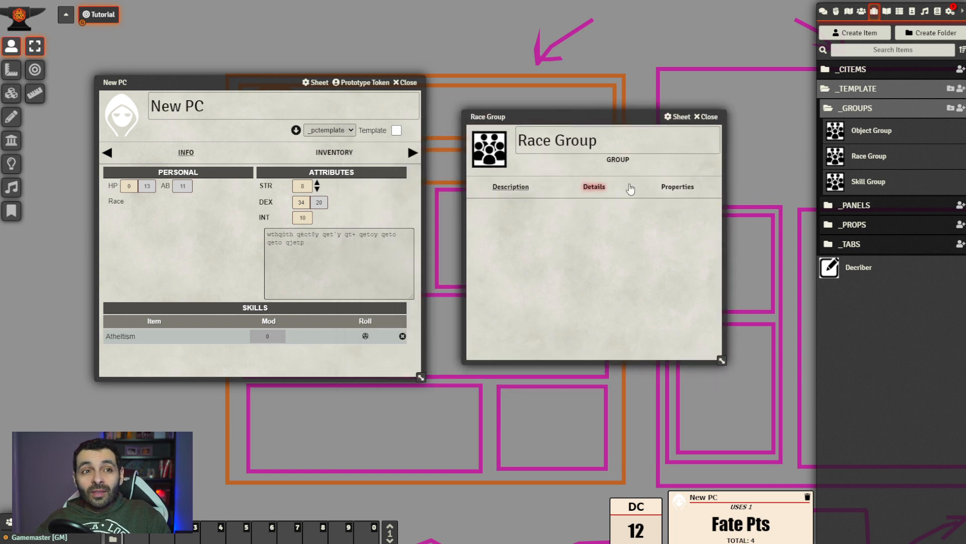
Set the Race Group's group key to racegroup, check its Properties section and close the sheet
left_click(594, 189)
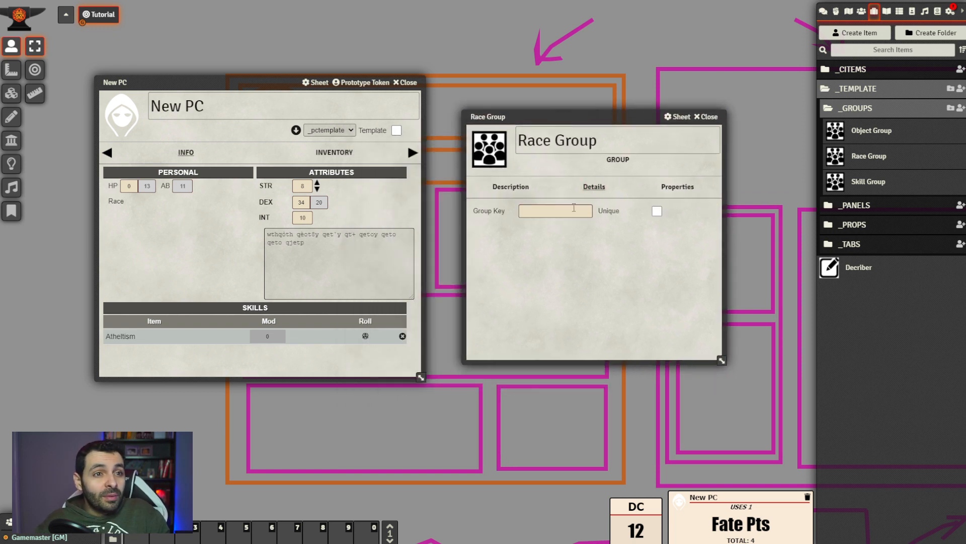
left_click(574, 208)
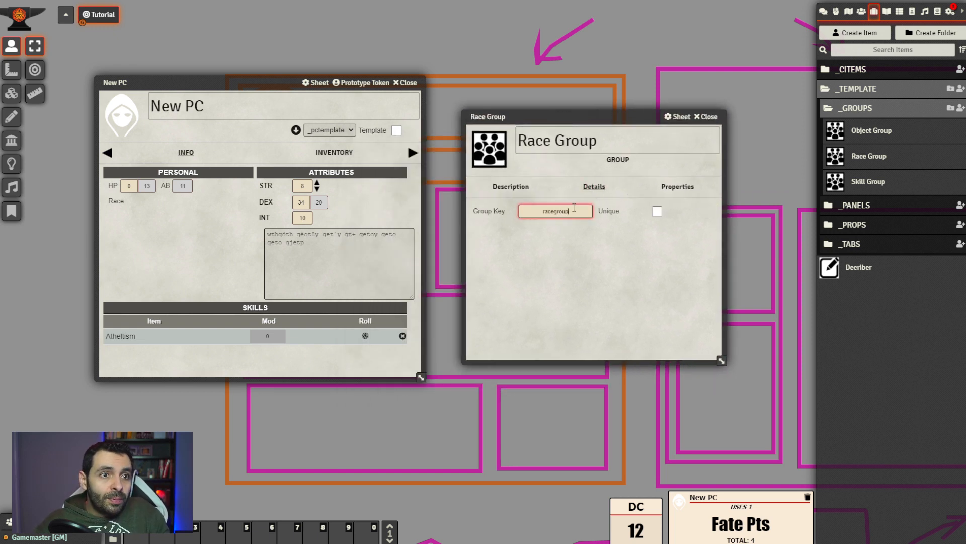
left_click(677, 187)
left_click_drag(587, 117, 618, 95)
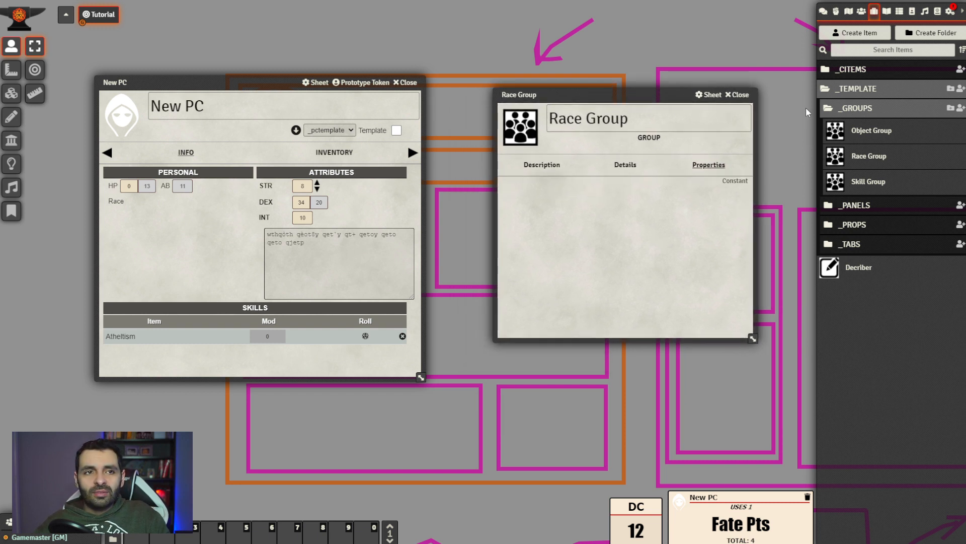
left_click(737, 94)
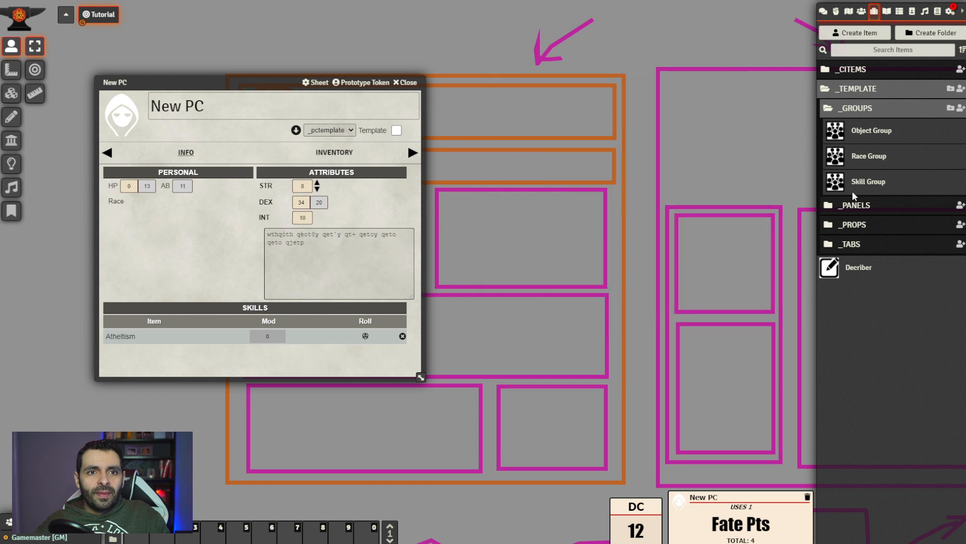
Create a property item named Race Table in the _PROPS folder
left_click(900, 232)
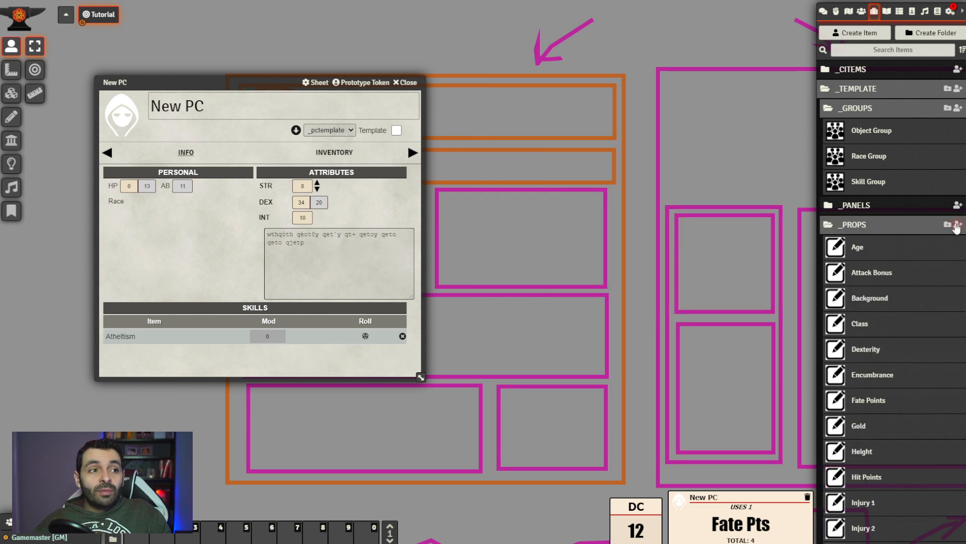
scroll(955, 230, "down", 1)
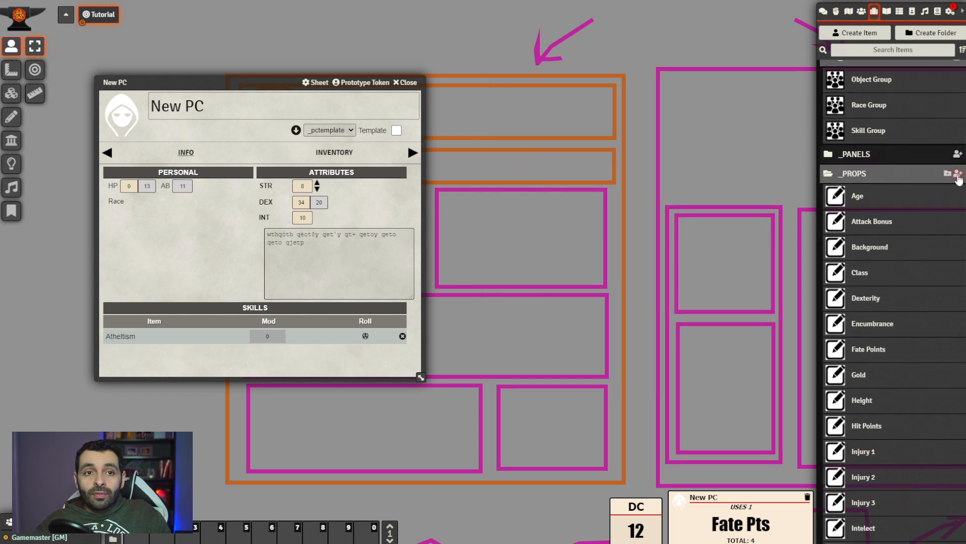
left_click(957, 174)
left_click(761, 250)
type("RAveTable")
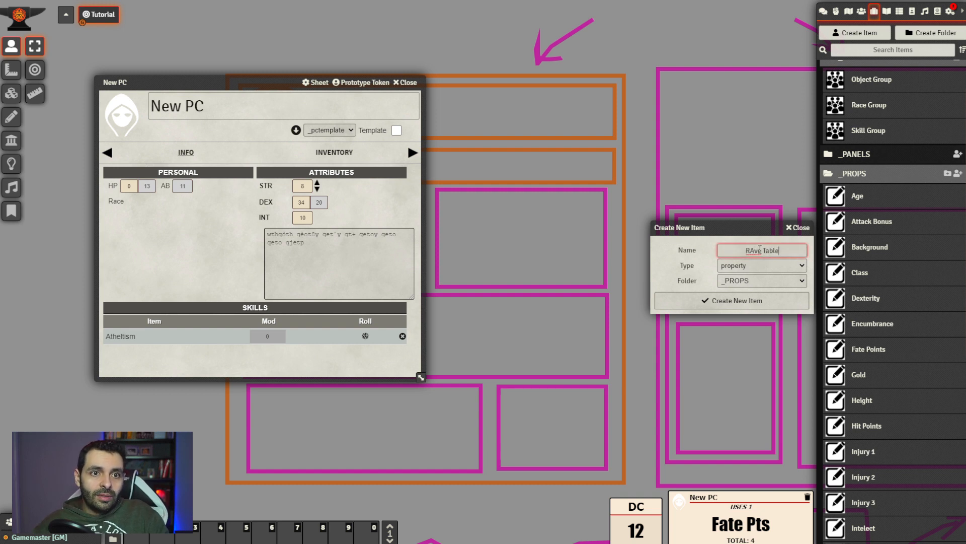
key("BackSpace")
key("BackSpace")
key("BackSpace")
type("ace")
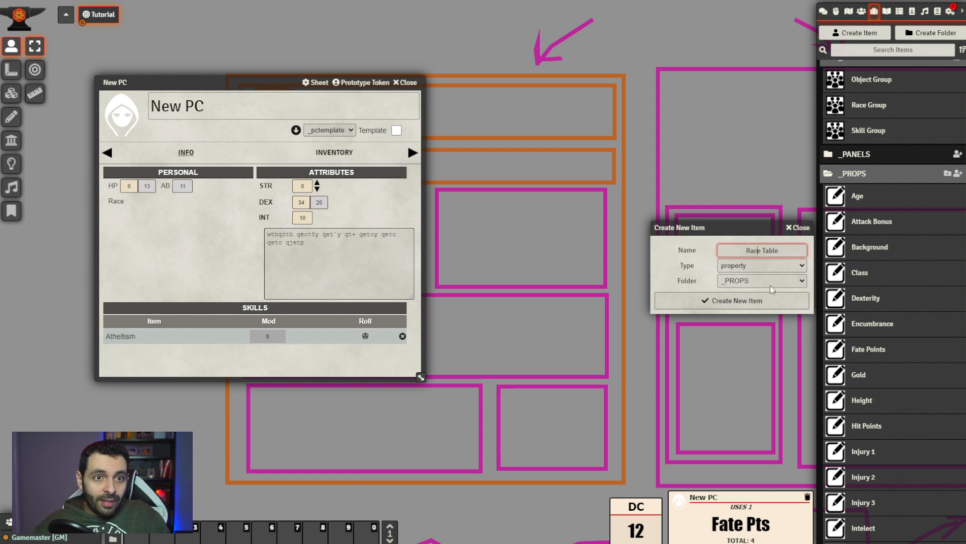
left_click(766, 305)
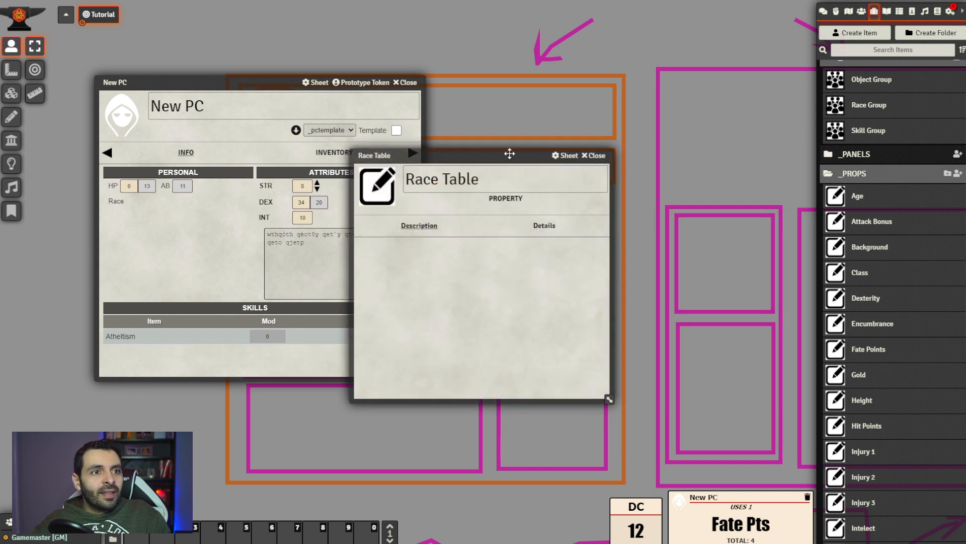
Place the Race Table sheet beside New PC, set its data type to table and its key to race
left_click_drag(509, 153, 655, 121)
left_click(584, 231)
left_click(590, 301)
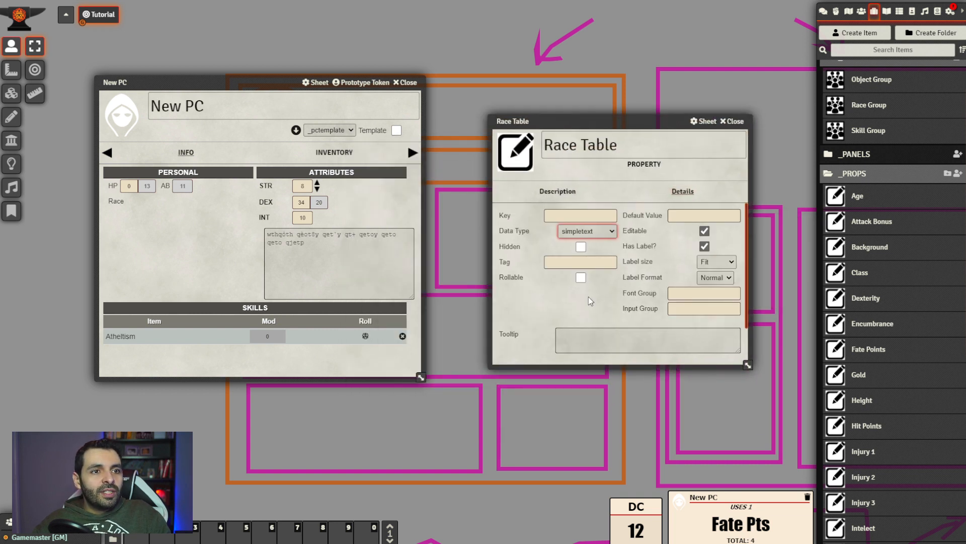
left_click(591, 213)
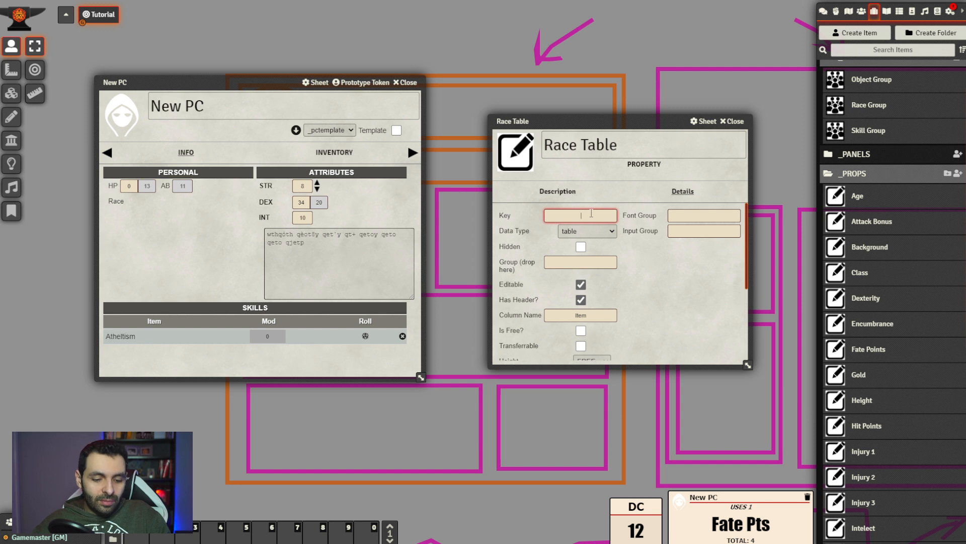
type("race")
left_click(687, 286)
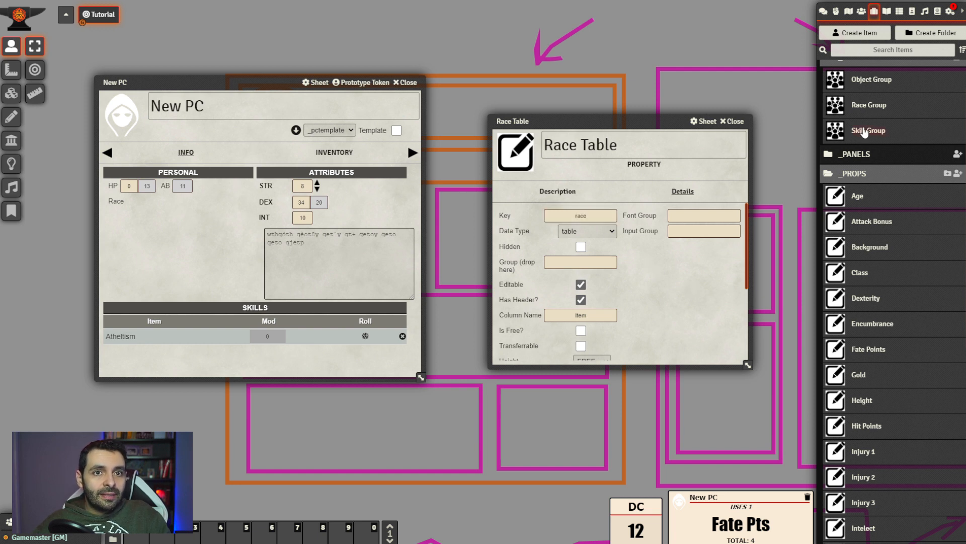
Assign Race Group as the Race Table's group and disable its Has Header option
scroll(881, 156, "up", 1)
left_click_drag(882, 157, 581, 262)
scroll(697, 277, "down", 2)
scroll(700, 273, "up", 1)
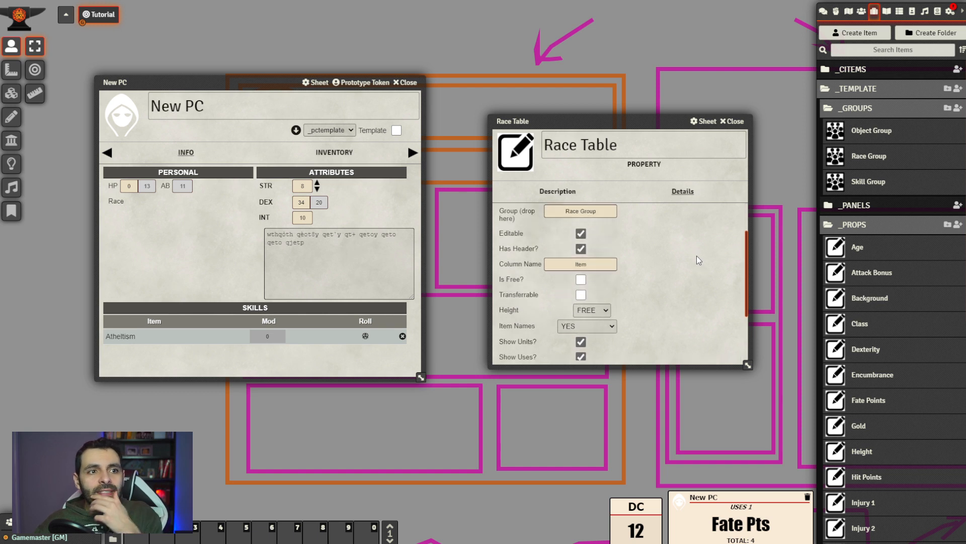
left_click(585, 247)
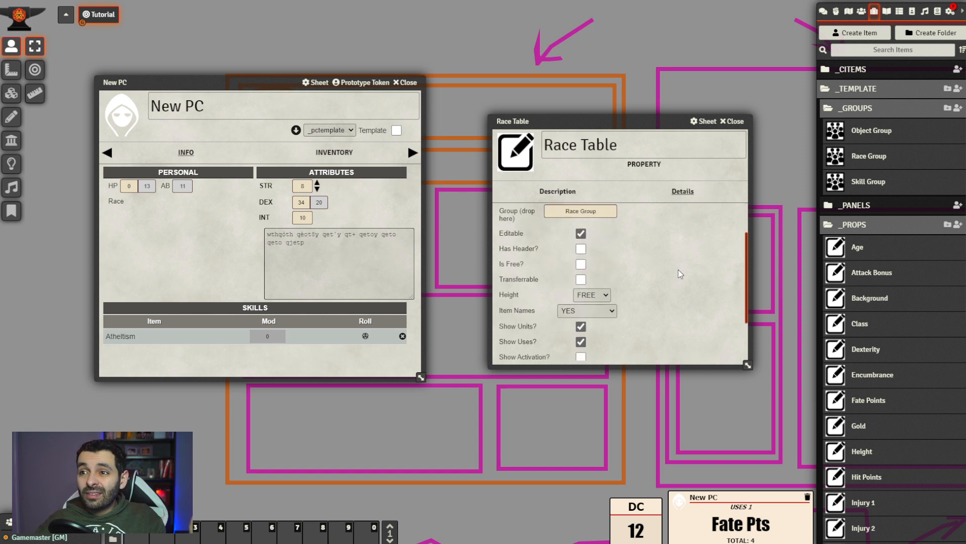
Set the Race Table's Item Names to ONLY NAMES, disable Editable and close its sheet
scroll(672, 274, "down", 1)
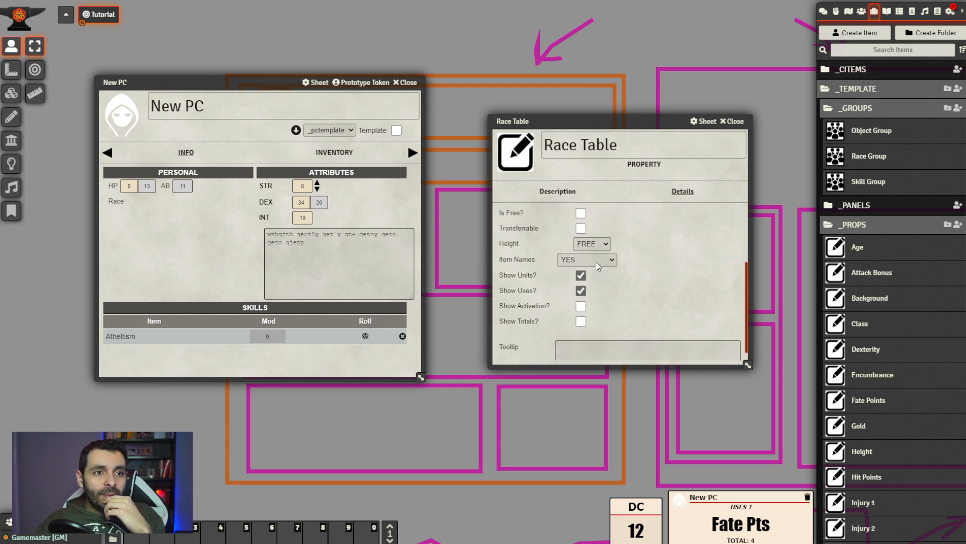
left_click(605, 261)
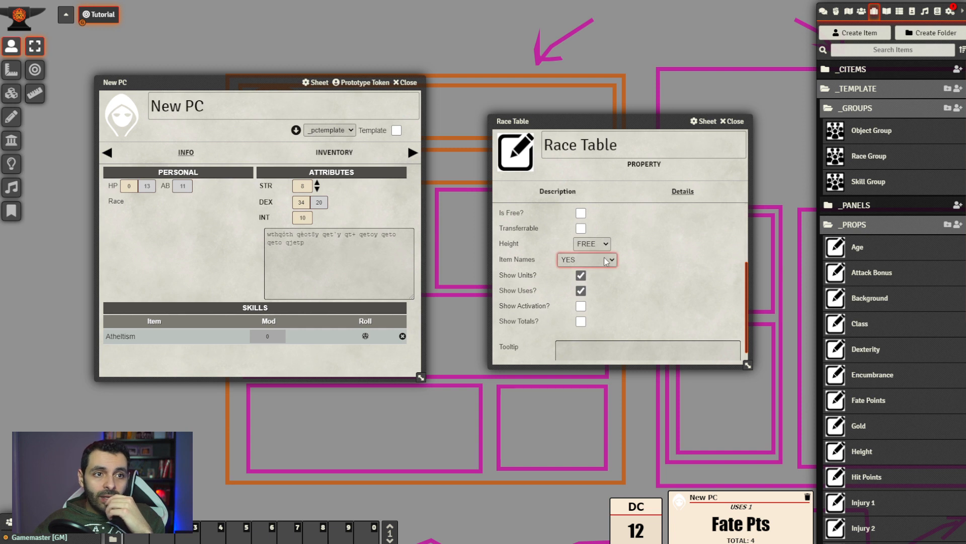
left_click(603, 285)
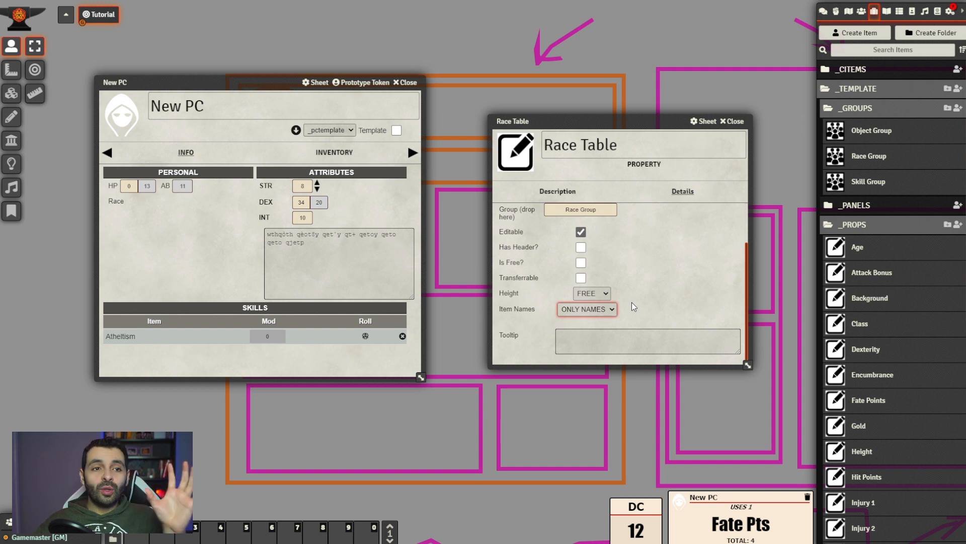
scroll(604, 265, "up", 1)
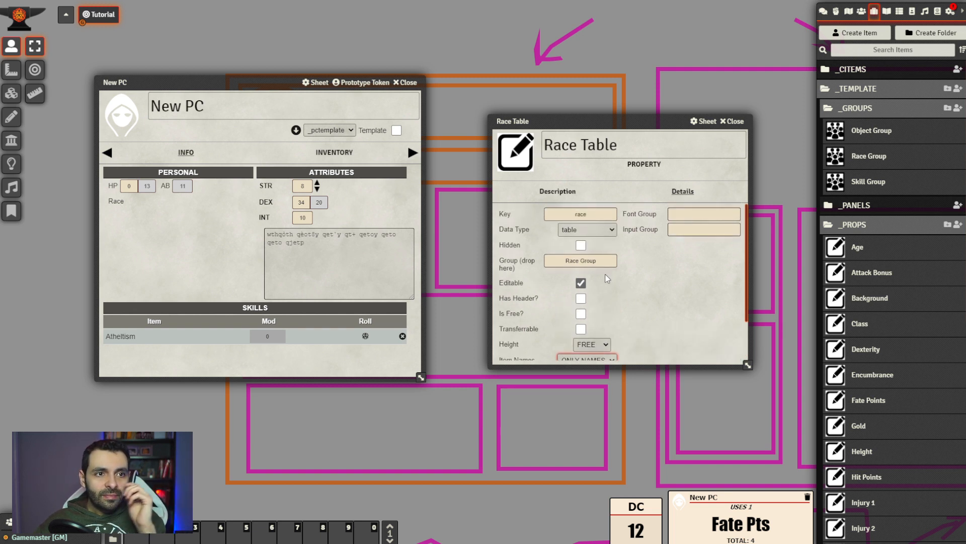
left_click(581, 283)
scroll(629, 290, "down", 1)
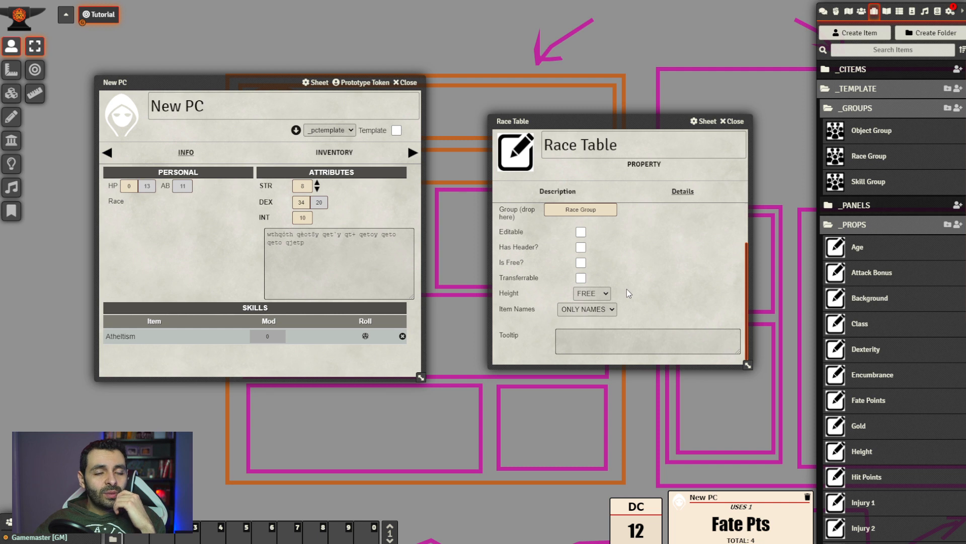
scroll(632, 299, "up", 1)
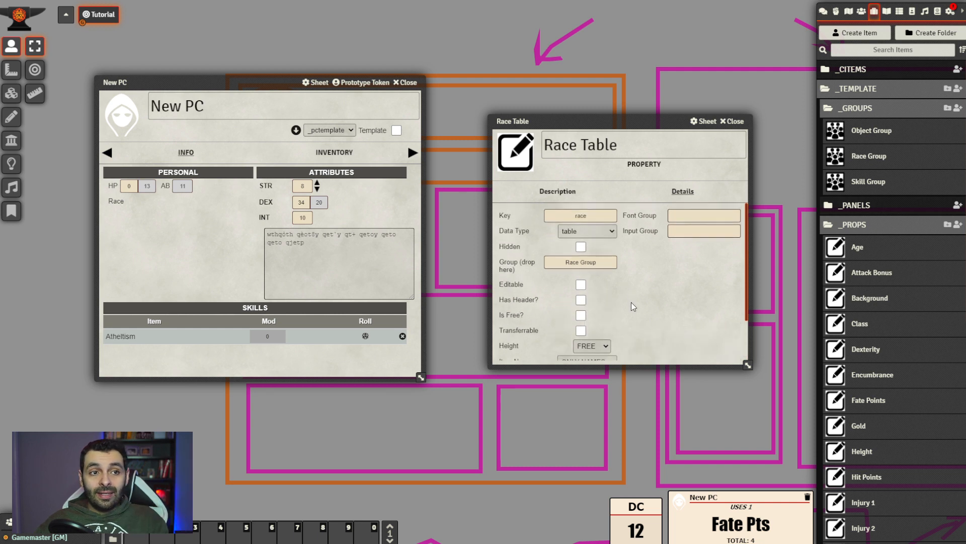
scroll(633, 302, "down", 1)
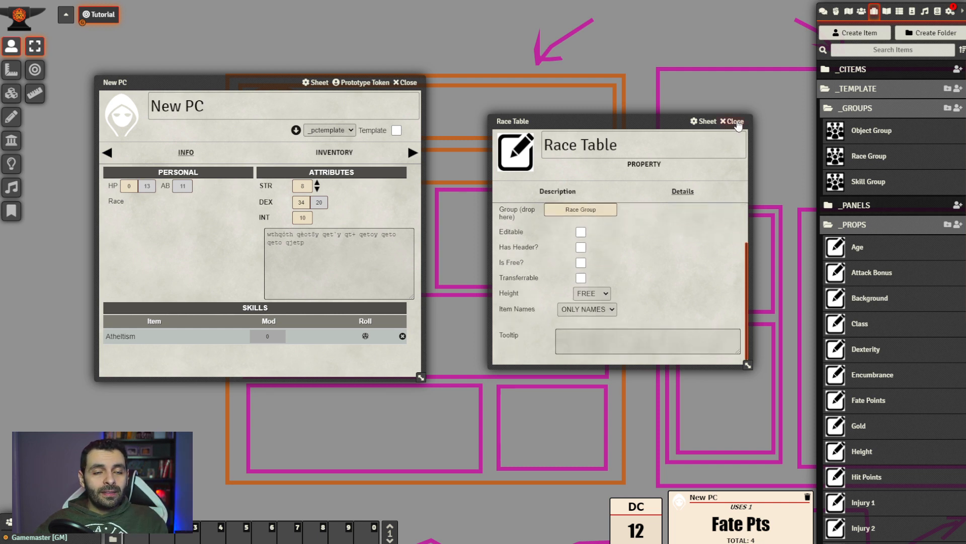
left_click(736, 122)
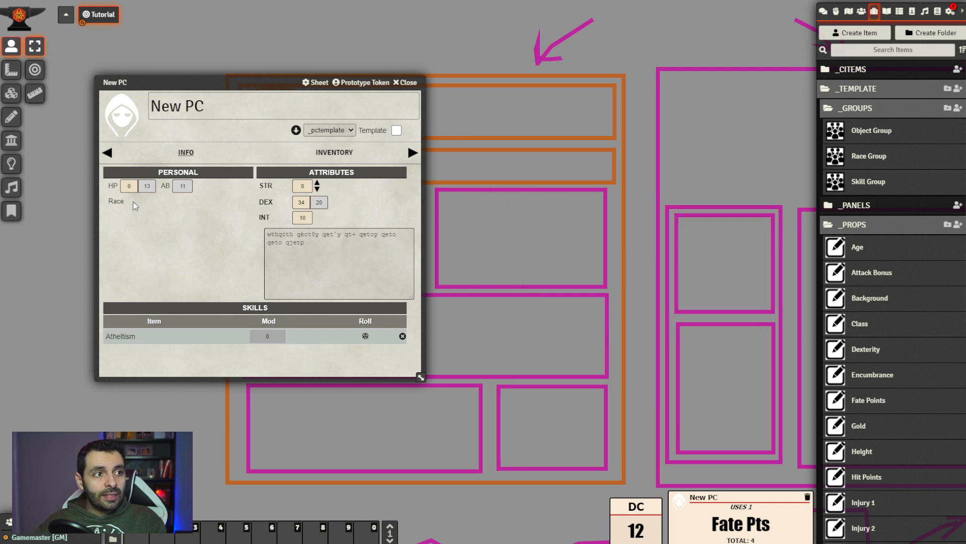
Add the Race Table property to the Personal Info Panel below Race Label and close the panel
scroll(909, 307, "down", 8)
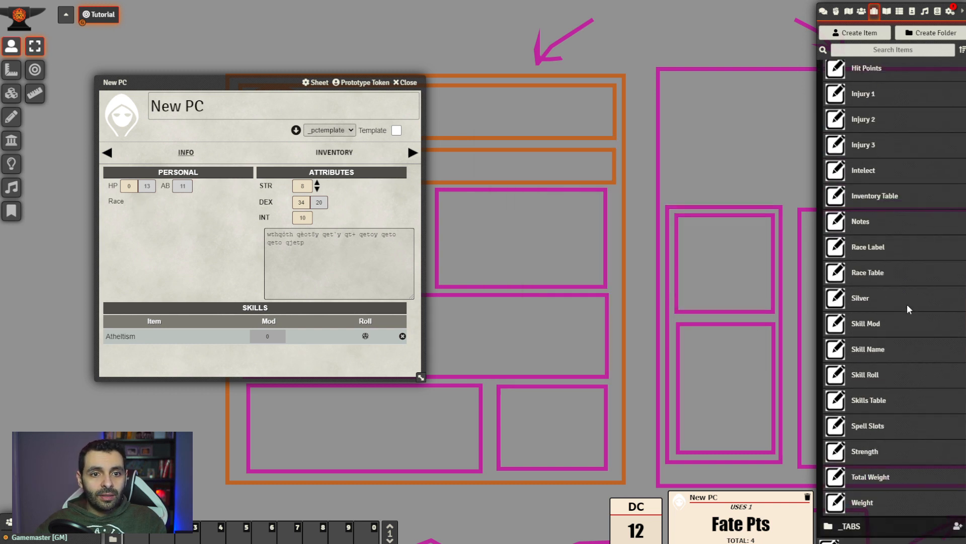
scroll(906, 318, "up", 6)
scroll(904, 328, "up", 2)
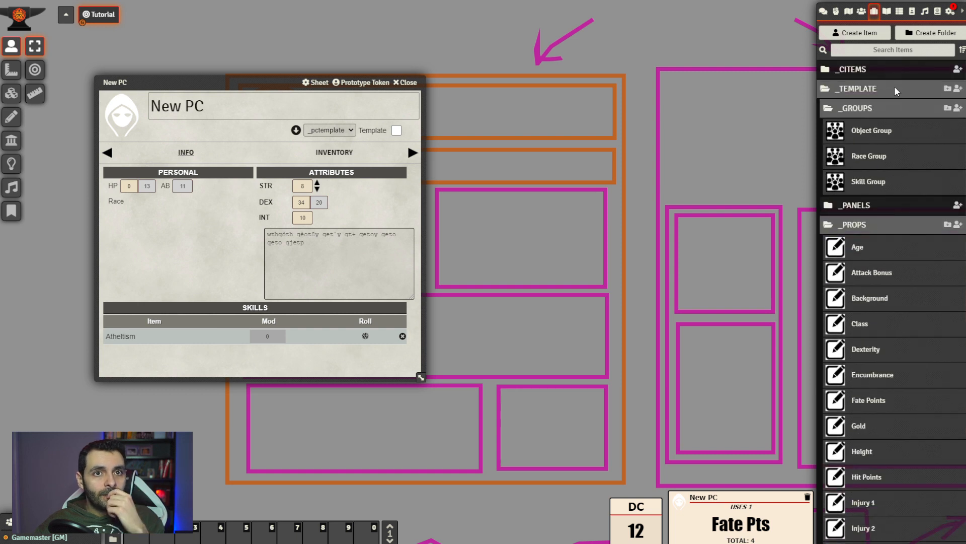
left_click(886, 208)
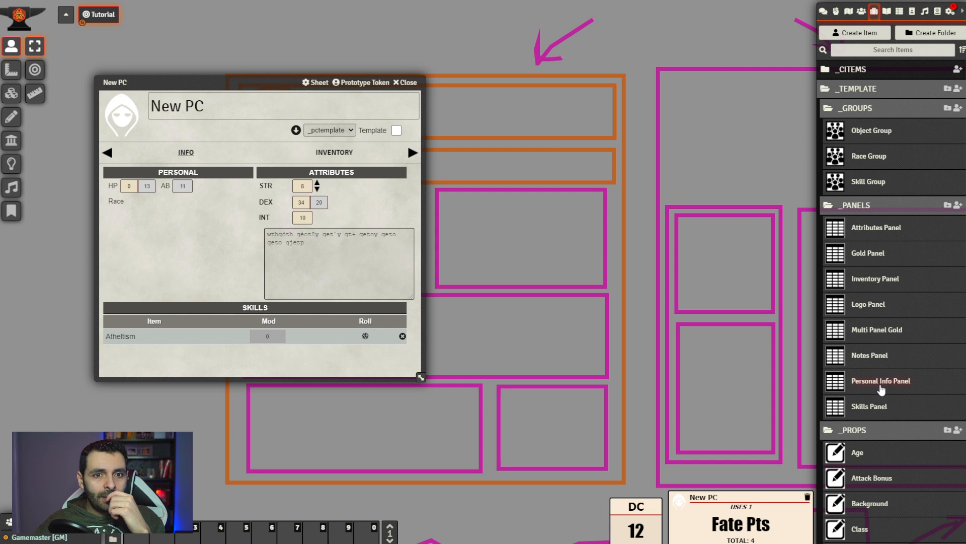
left_click(881, 386)
left_click_drag(535, 151, 651, 122)
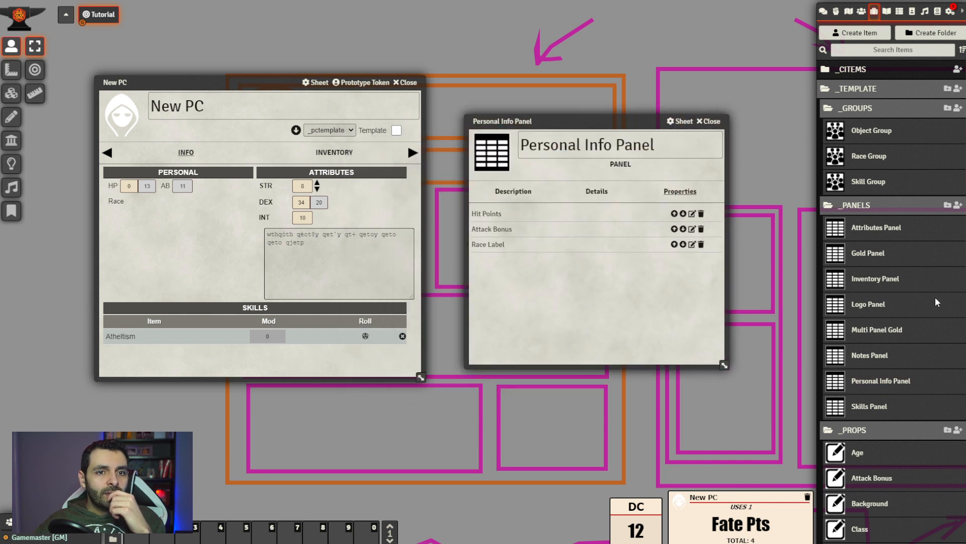
scroll(938, 305, "down", 8)
scroll(938, 309, "down", 2)
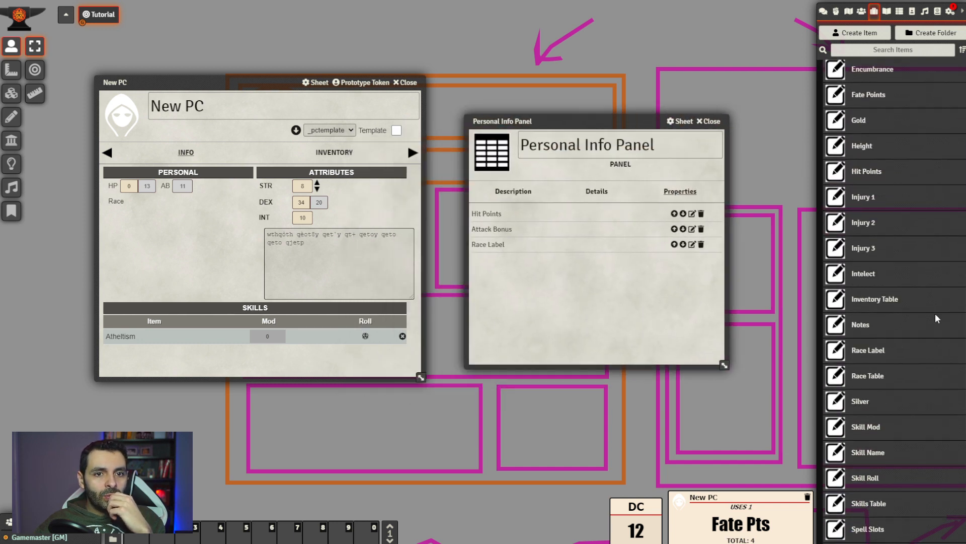
left_click_drag(871, 386, 534, 292)
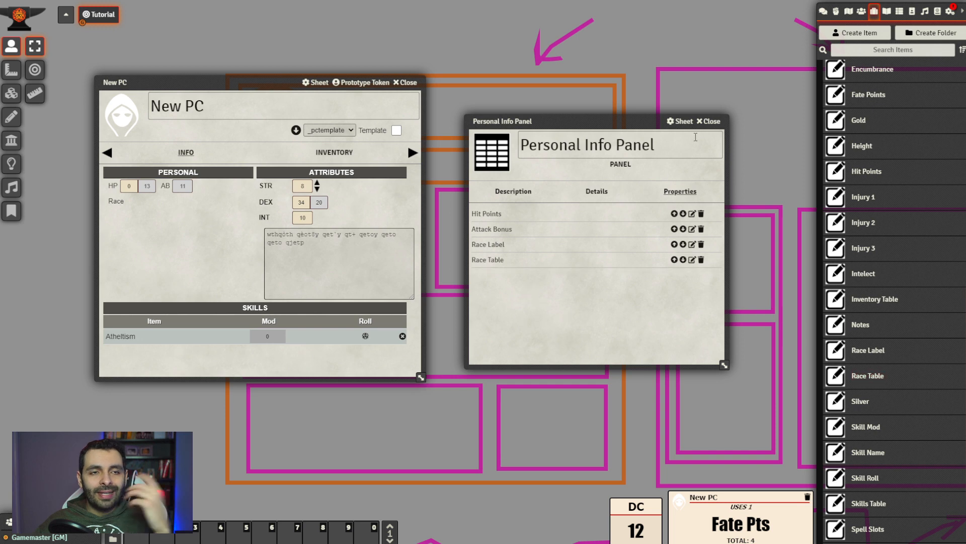
left_click(710, 121)
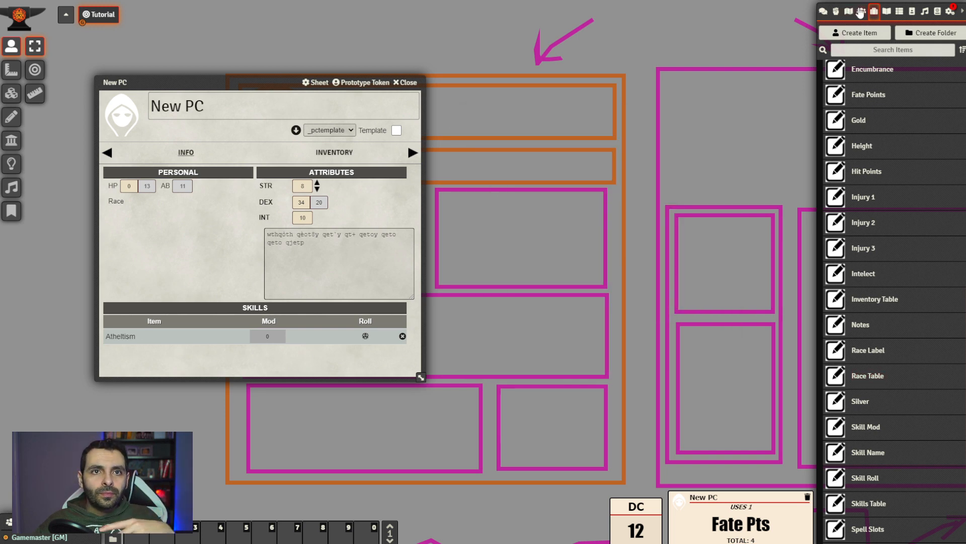
Reload the _pctemplate sheet template, reopen New PC and reposition its sheet to check the Race field
left_click(861, 11)
left_click(865, 72)
left_click(616, 179)
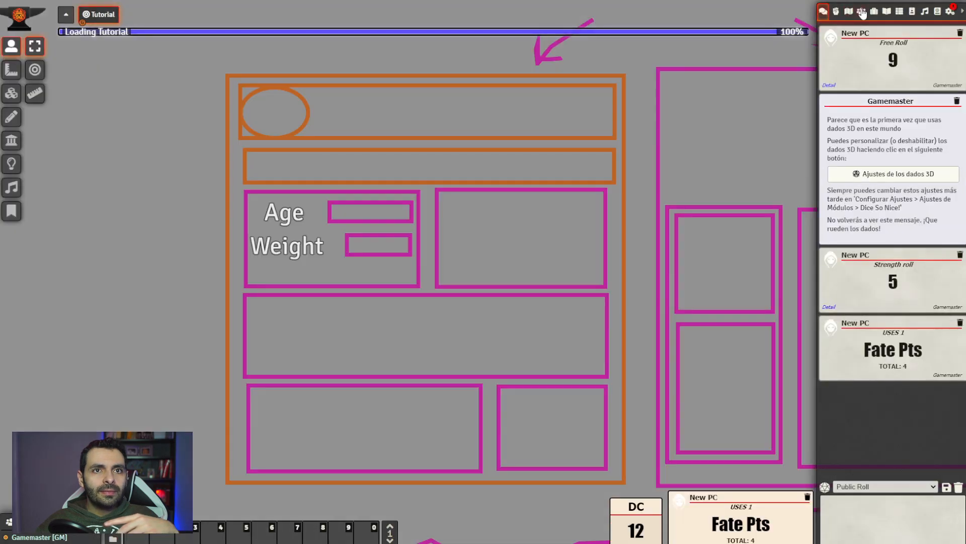
left_click(861, 11)
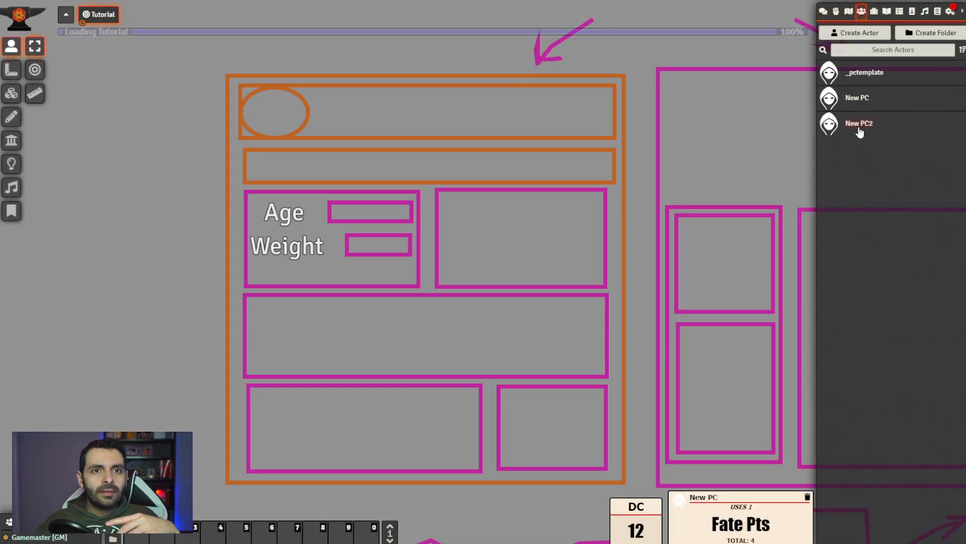
left_click(857, 100)
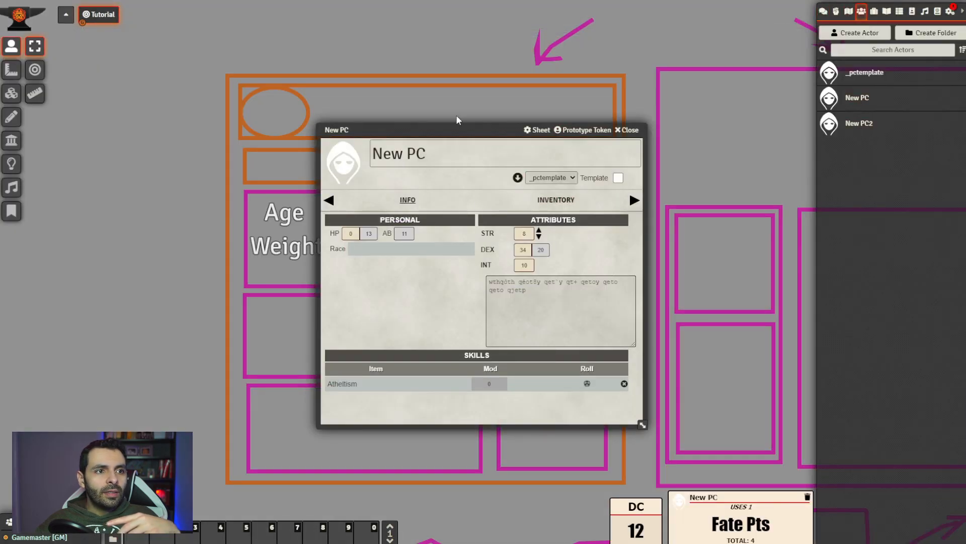
left_click_drag(459, 129, 529, 89)
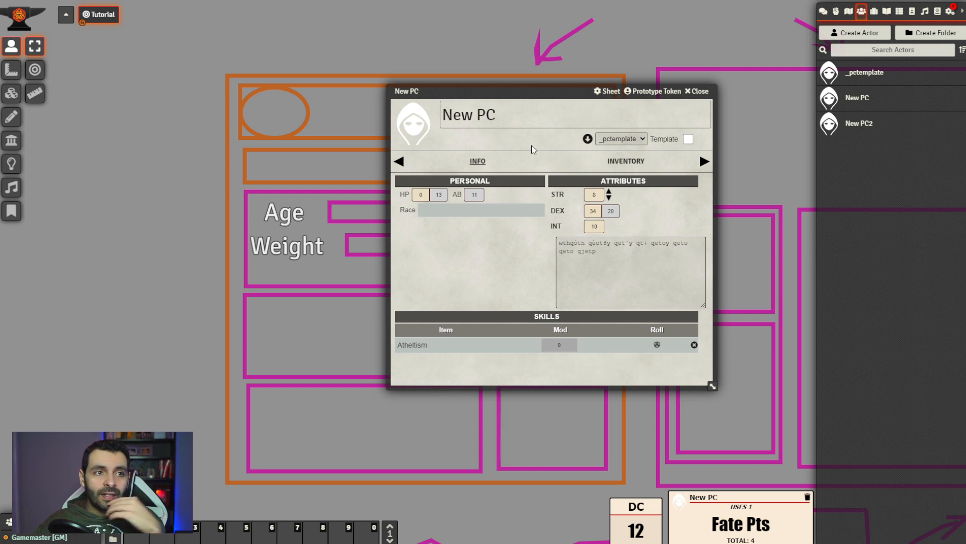
Create a Races subfolder inside the _CITEMS item folder, with the New PC sheet moved out of the way
left_click(874, 11)
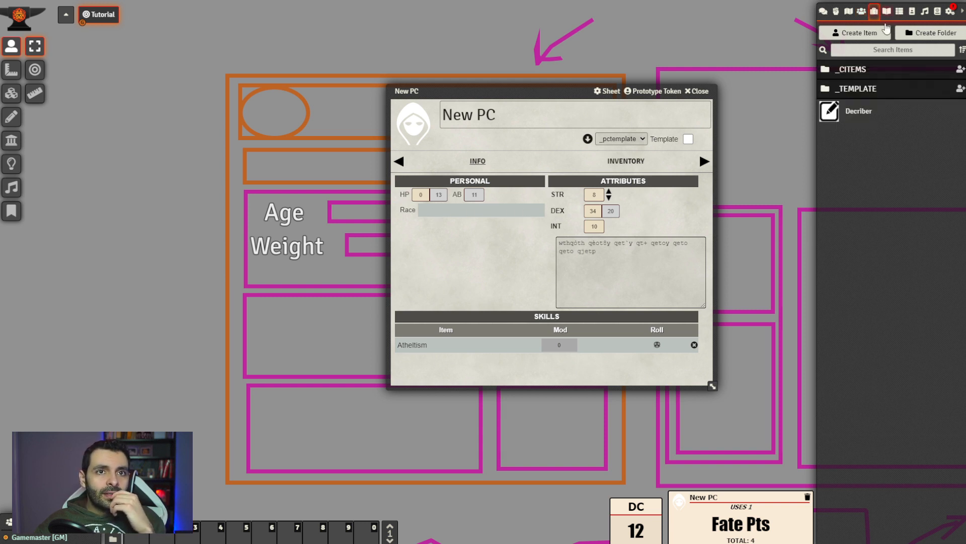
left_click(864, 71)
left_click_drag(536, 95, 461, 101)
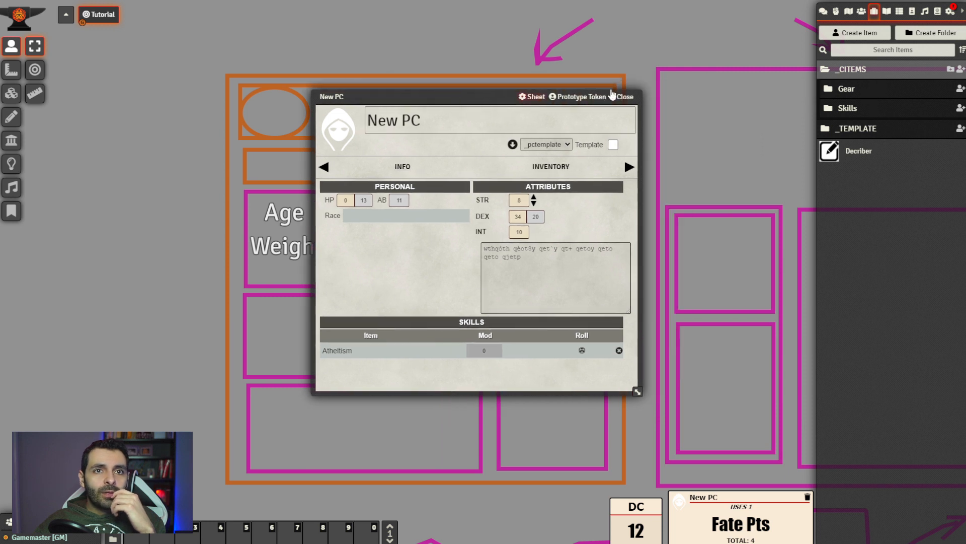
left_click(950, 69)
left_click(752, 91)
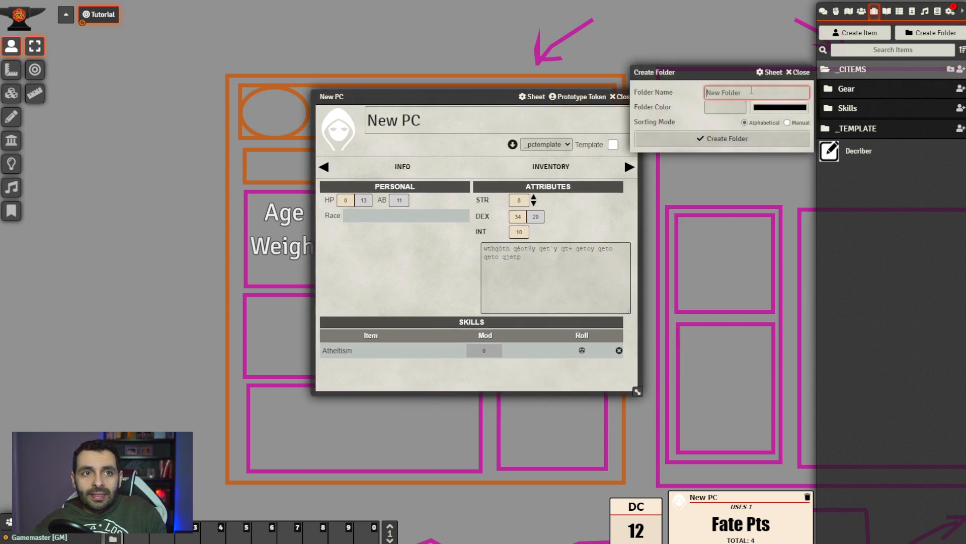
type("Races")
key("Return")
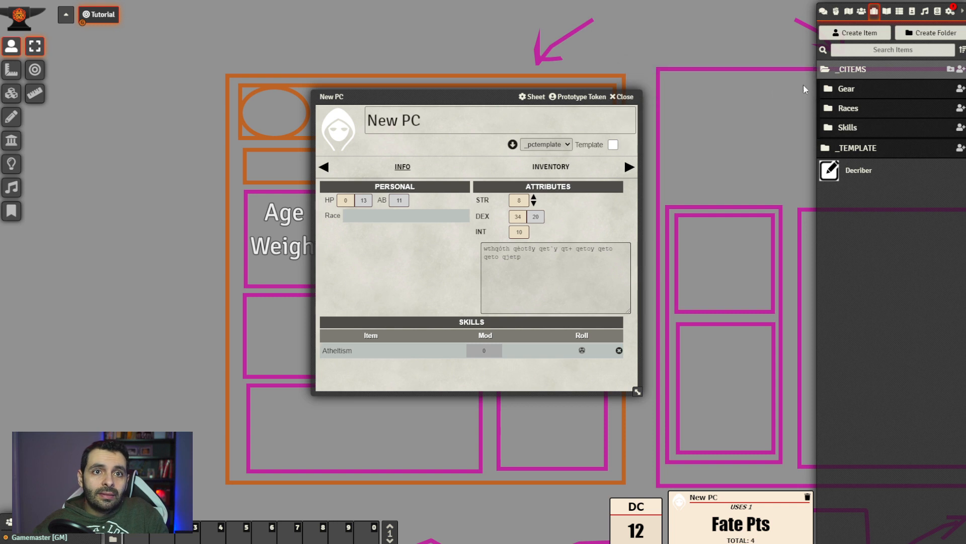
Create a cItem named Elf in the Races folder and arrange its sheet beside the New PC sheet
left_click(960, 108)
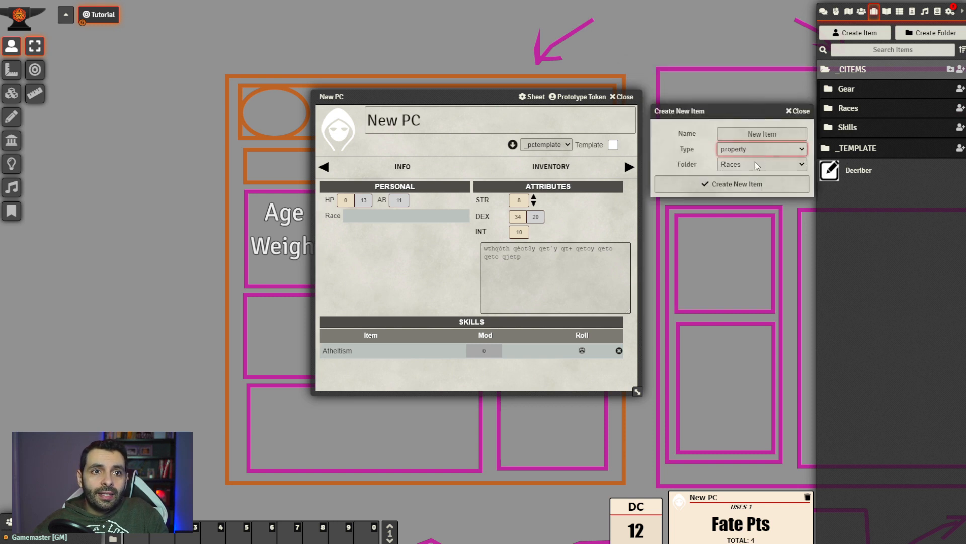
left_click(760, 132)
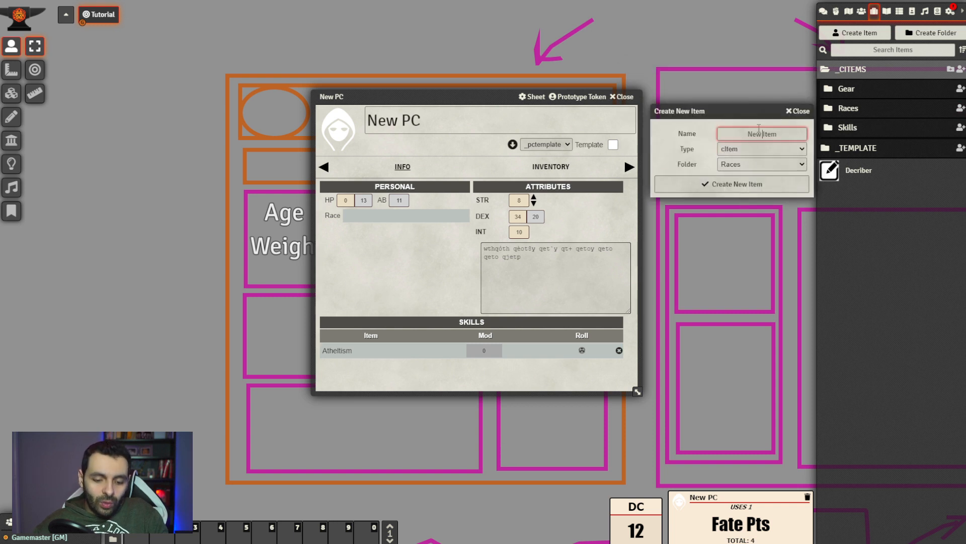
type("Elf")
key("Return")
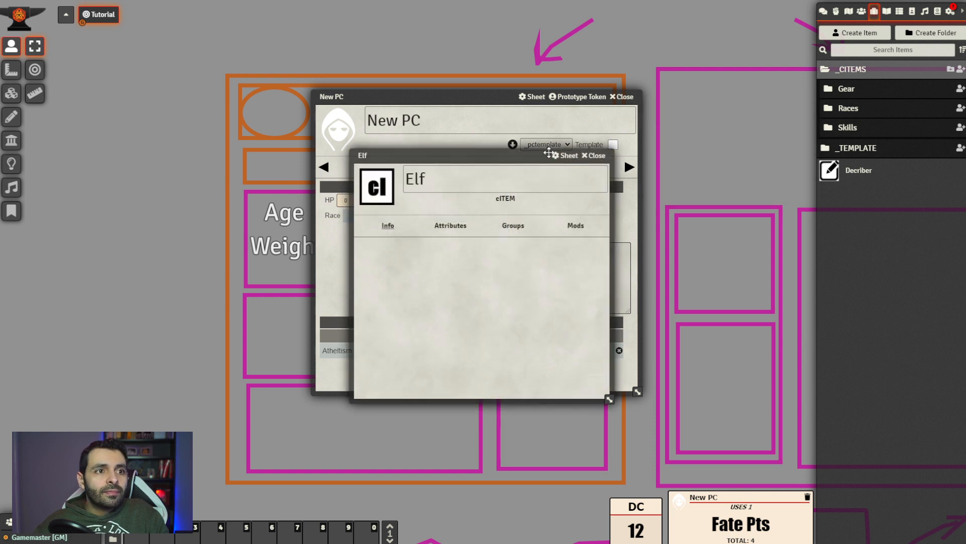
left_click_drag(427, 91, 253, 99)
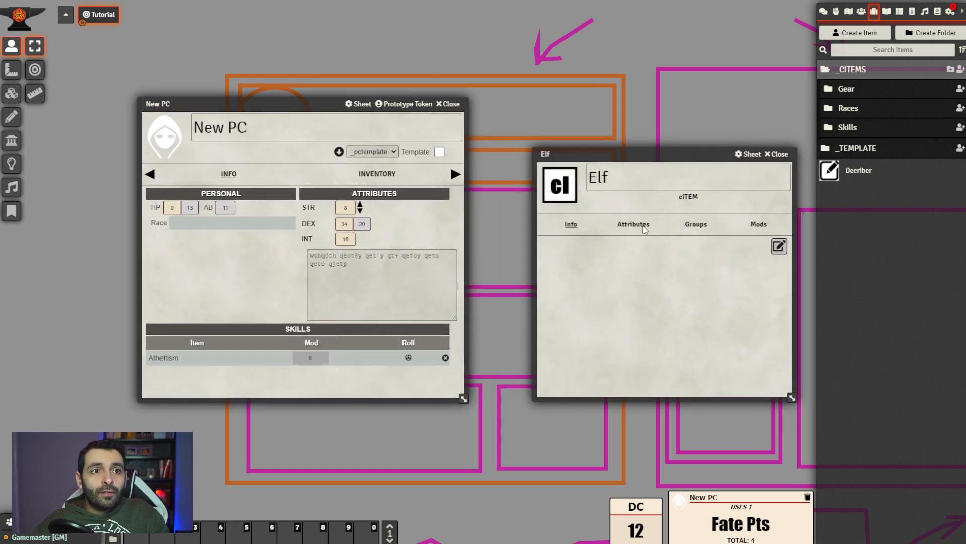
left_click_drag(649, 156, 637, 156)
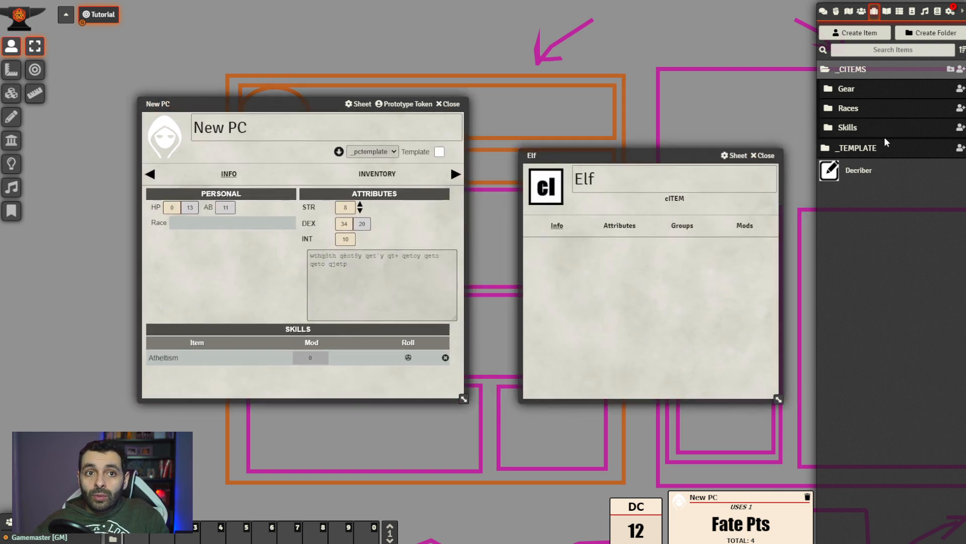
Assign Race Group from the _GROUPS template folder to the Elf item, check its attributes and info, and close it
left_click(881, 151)
left_click(880, 169)
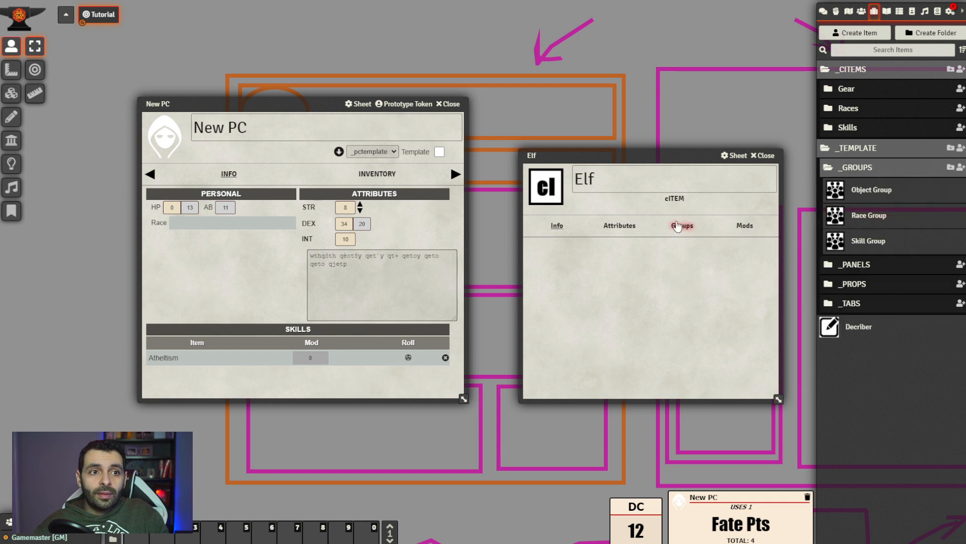
left_click(678, 226)
left_click(619, 227)
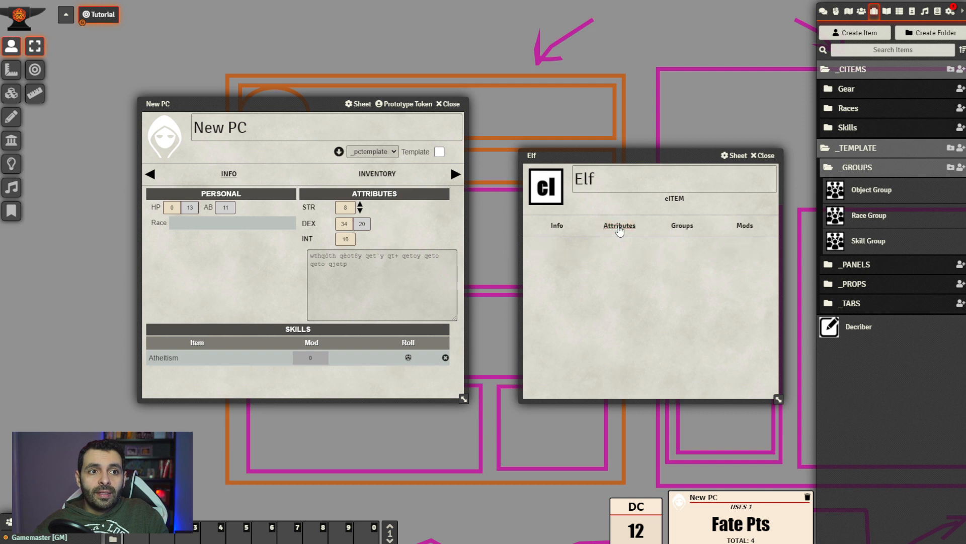
left_click(557, 226)
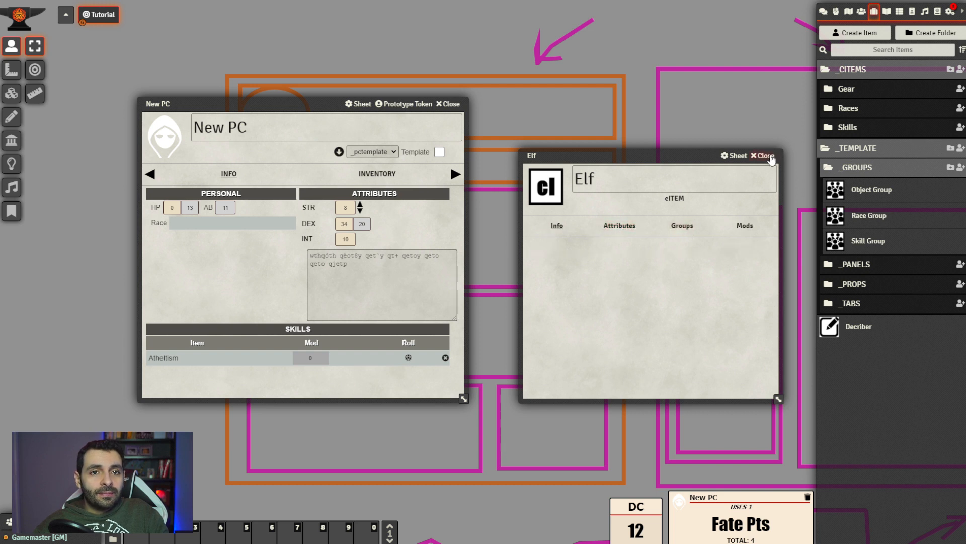
left_click(766, 156)
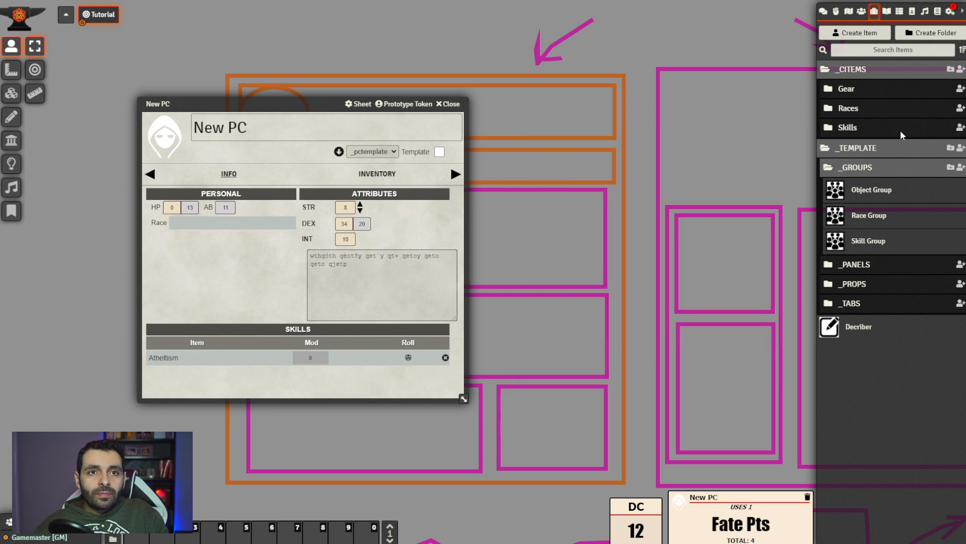
Duplicate the Elf item in the Races folder, rename the copy Dwarf and close its sheet
left_click(859, 108)
right_click(856, 132)
left_click(859, 201)
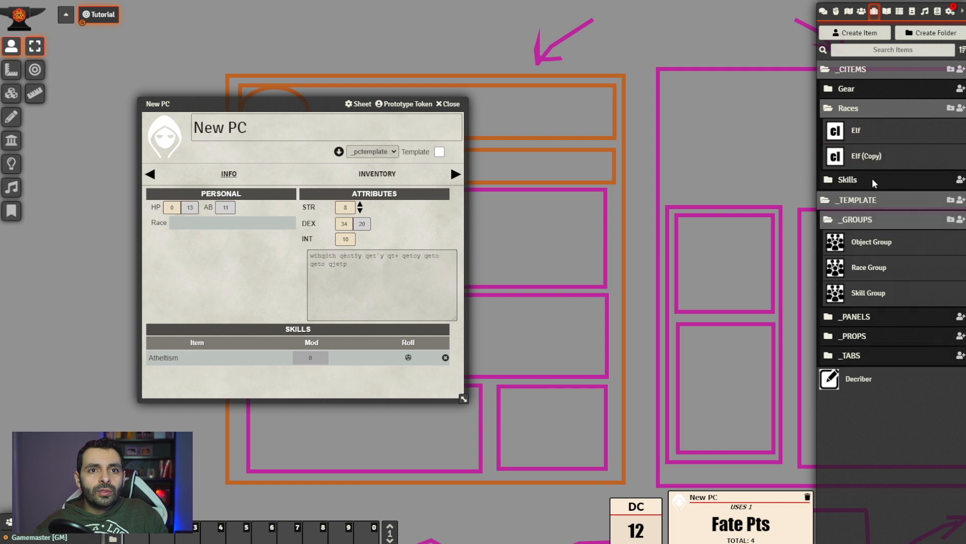
left_click(867, 156)
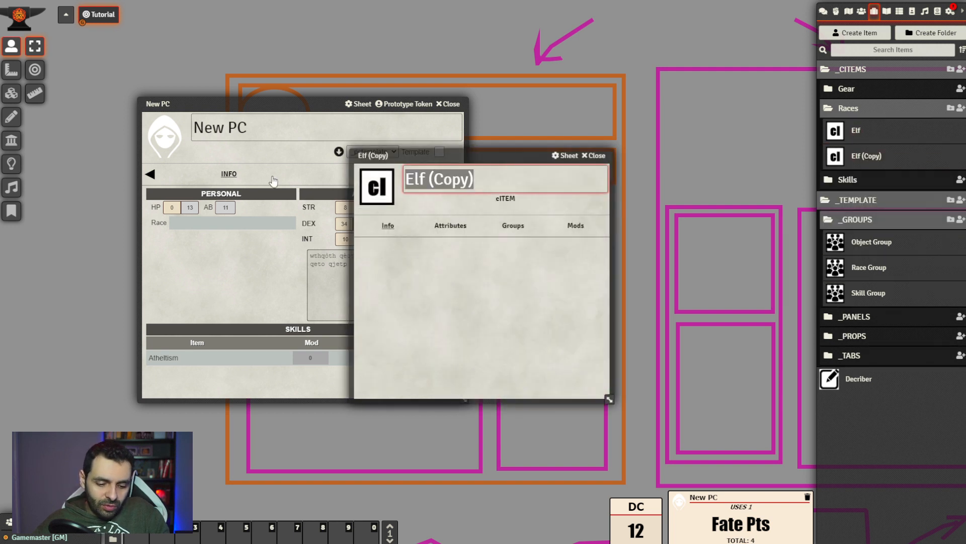
type("Dwarf")
left_click(389, 303)
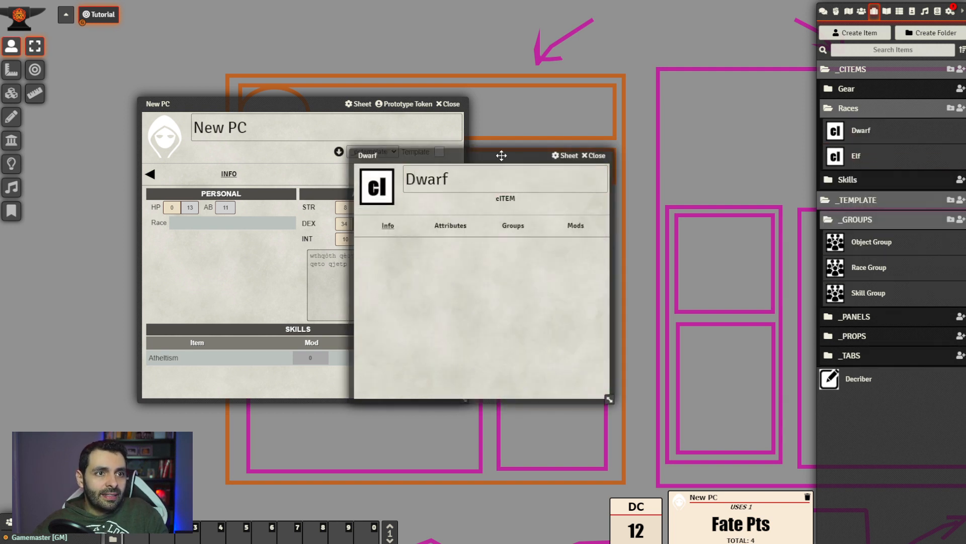
left_click_drag(501, 155, 668, 144)
left_click(760, 144)
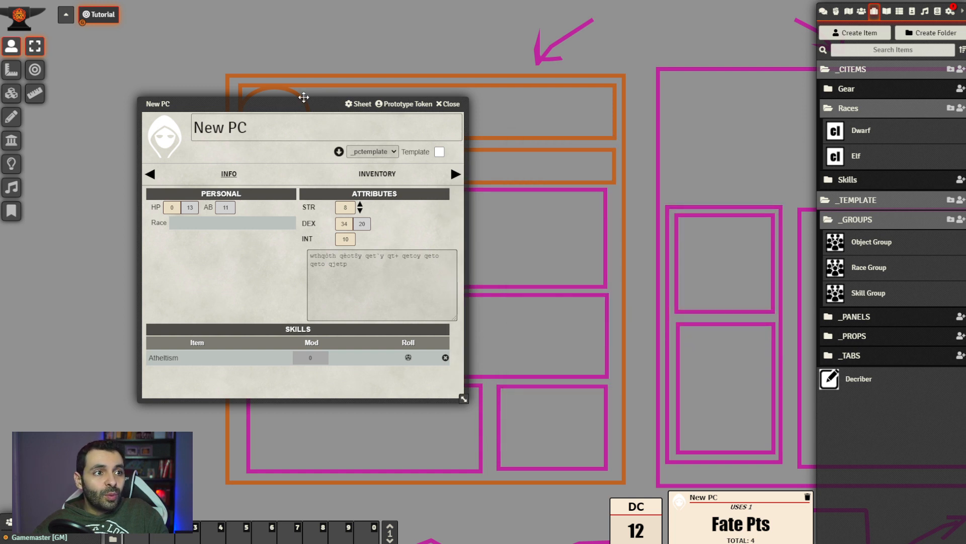
Add both the Elf and Dwarf items to New PC's Race field
left_click_drag(304, 97, 572, 71)
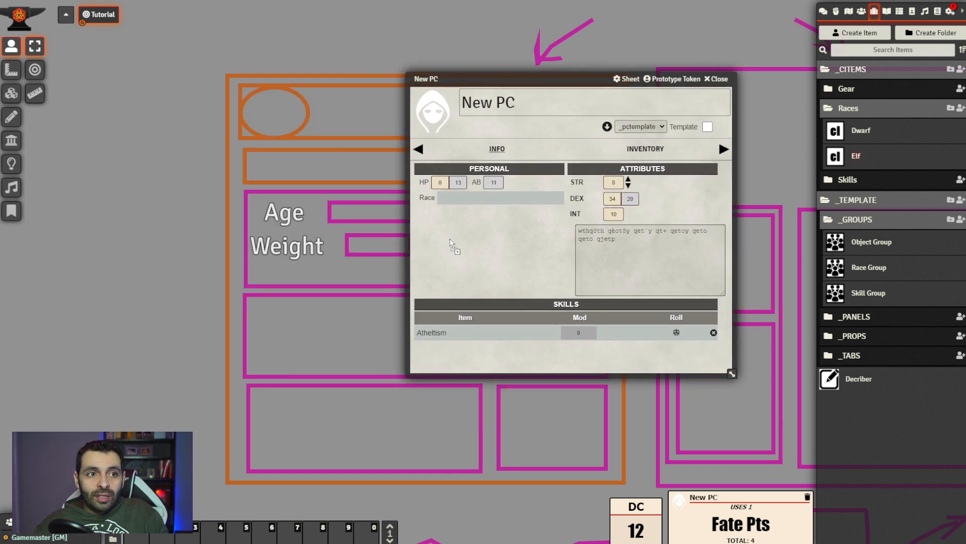
left_click_drag(451, 243, 448, 201)
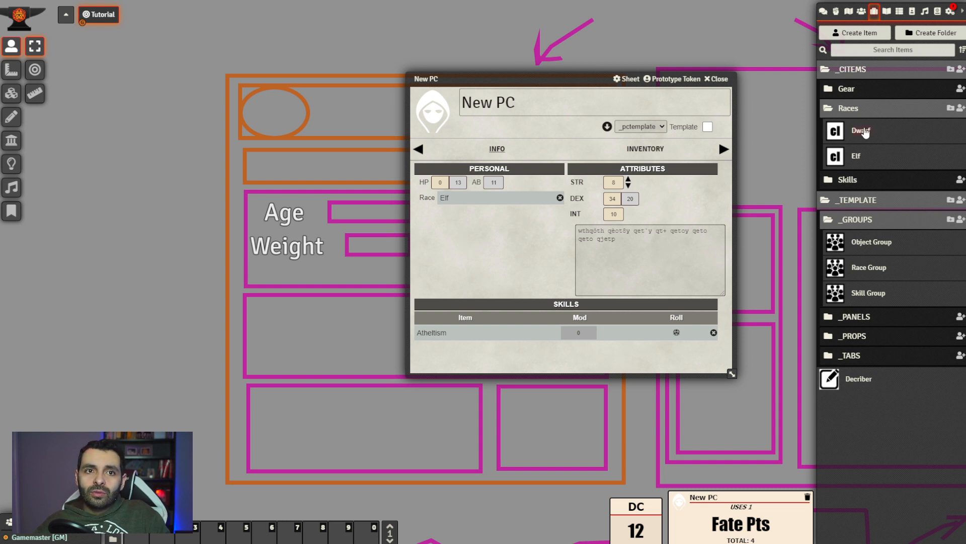
left_click_drag(863, 132, 496, 257)
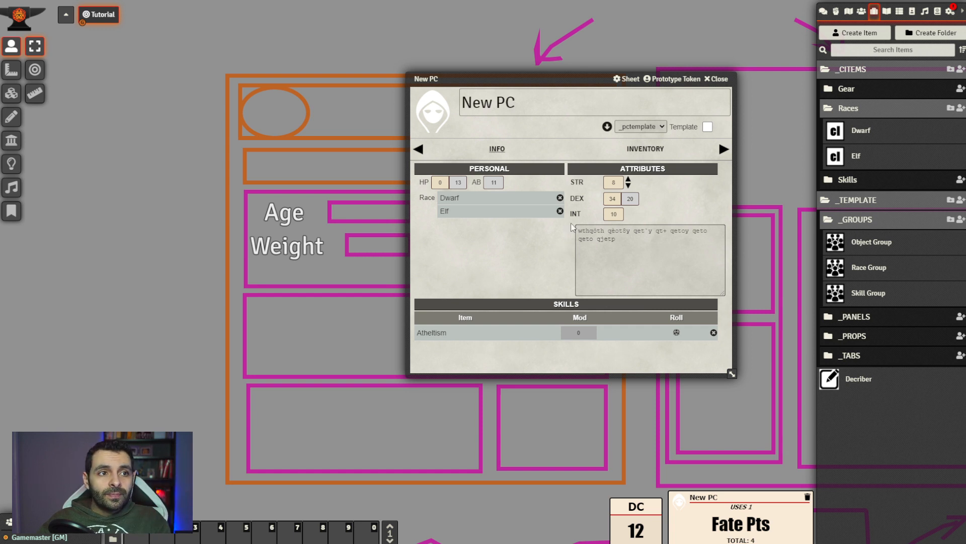
Remove the Dwarf and Elf items from New PC's Race field
left_click(559, 197)
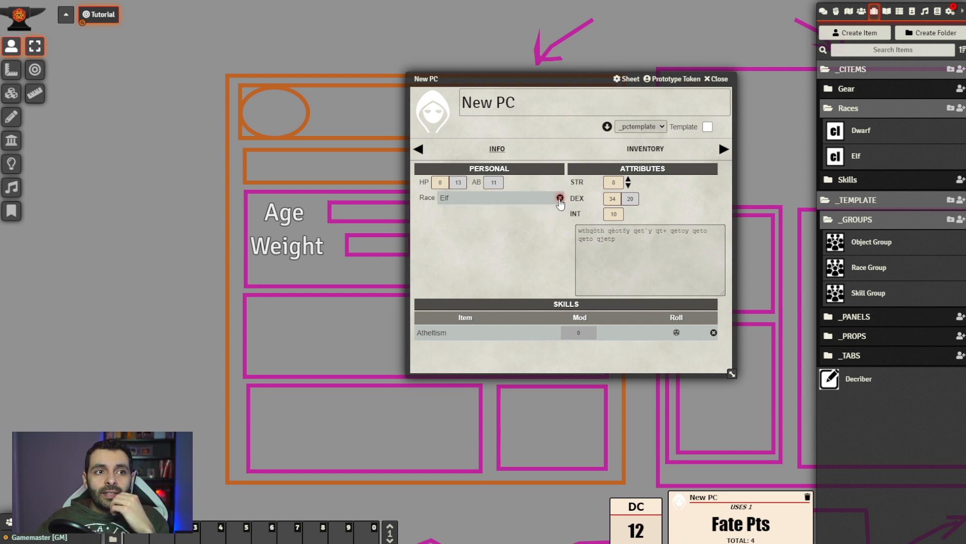
left_click_drag(562, 78, 369, 104)
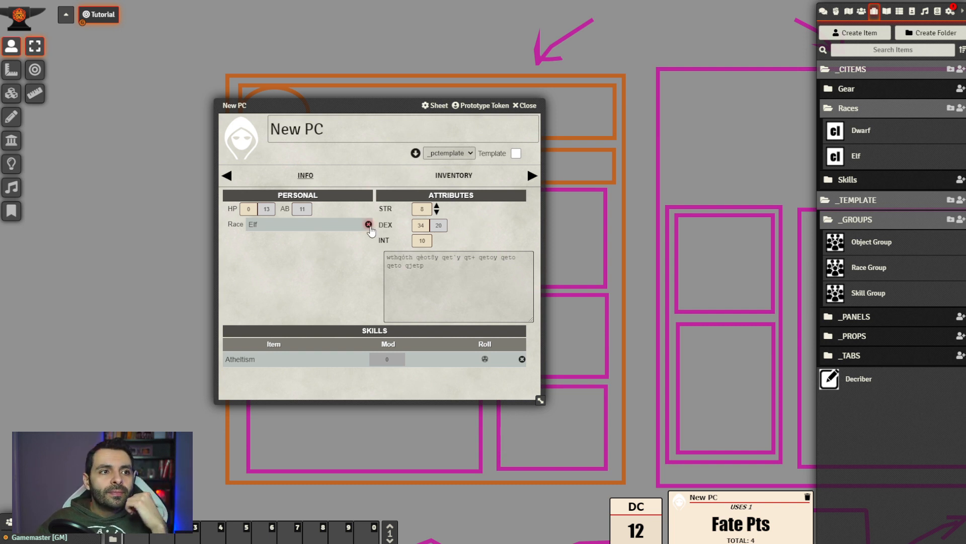
left_click(368, 225)
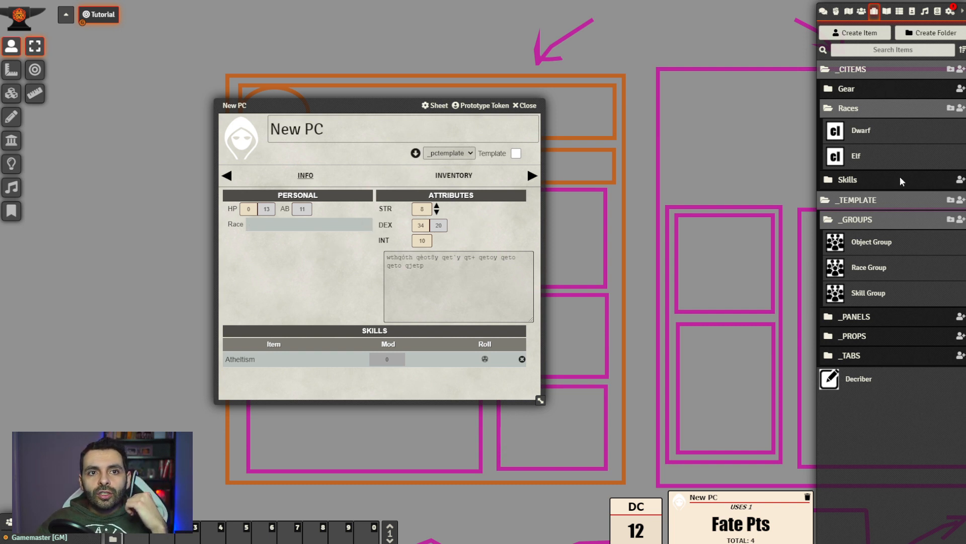
Enable the Unique option in Race Group's details and close its sheet
left_click(870, 268)
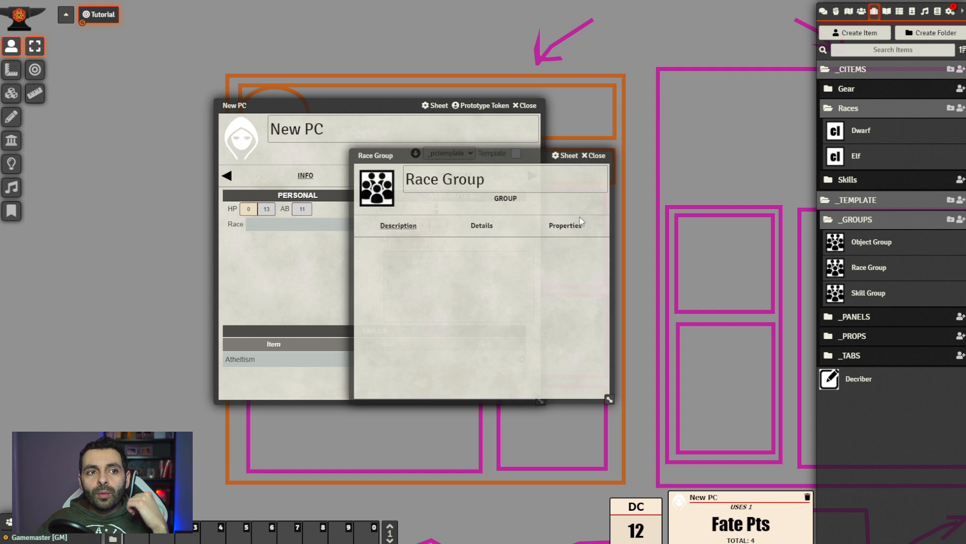
left_click(482, 225)
left_click_drag(482, 156, 665, 170)
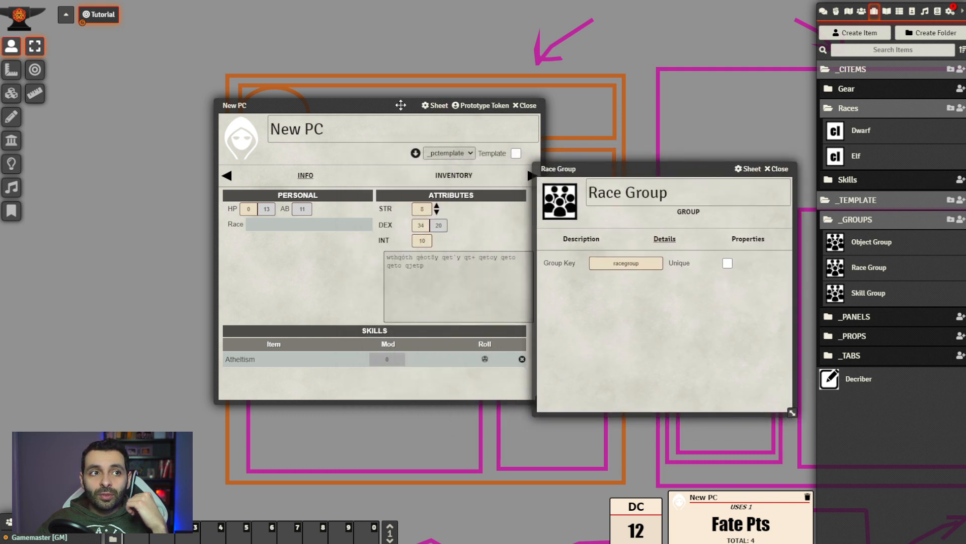
left_click_drag(402, 105, 344, 107)
left_click(728, 263)
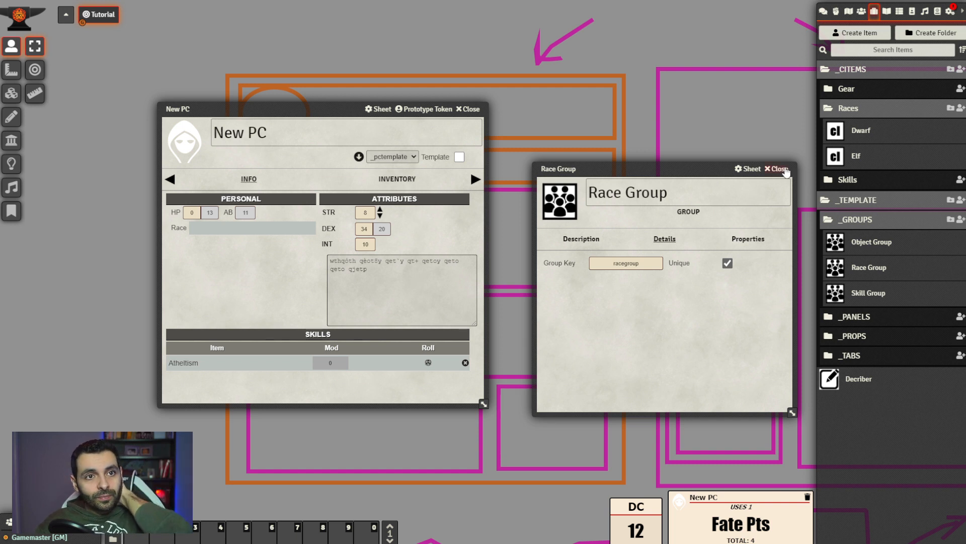
left_click(777, 169)
Reload the world from the actor list, reopen the New PC actor and reposition its sheet
left_click(862, 11)
left_click(872, 75)
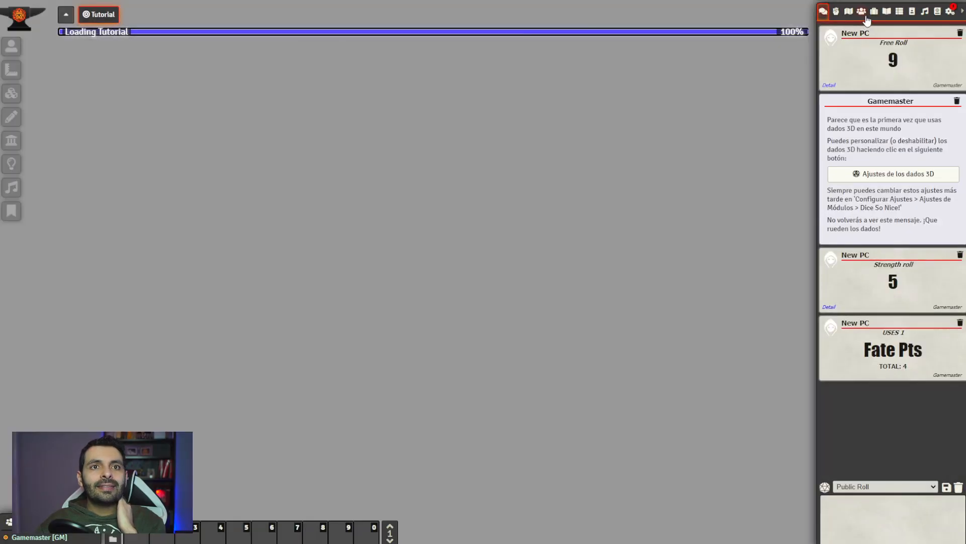
left_click(866, 17)
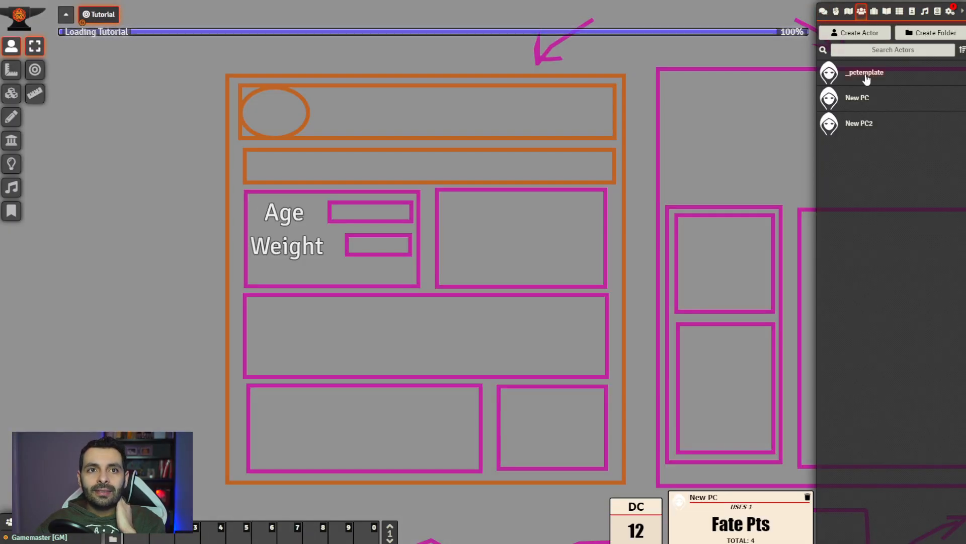
left_click(857, 98)
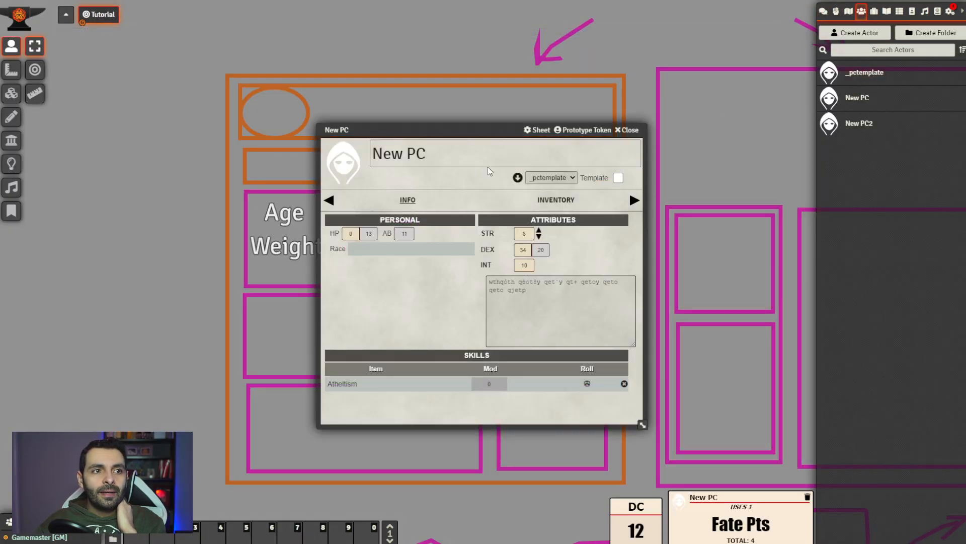
left_click_drag(505, 133, 477, 127)
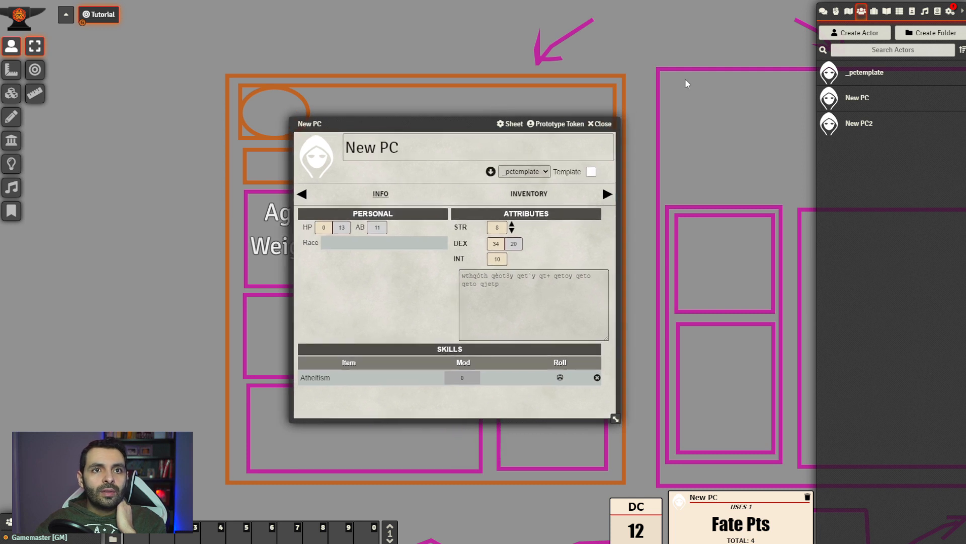
Add the Elf item from the Races folder to the reopened New PC sheet
left_click(874, 12)
left_click(866, 71)
left_click(868, 110)
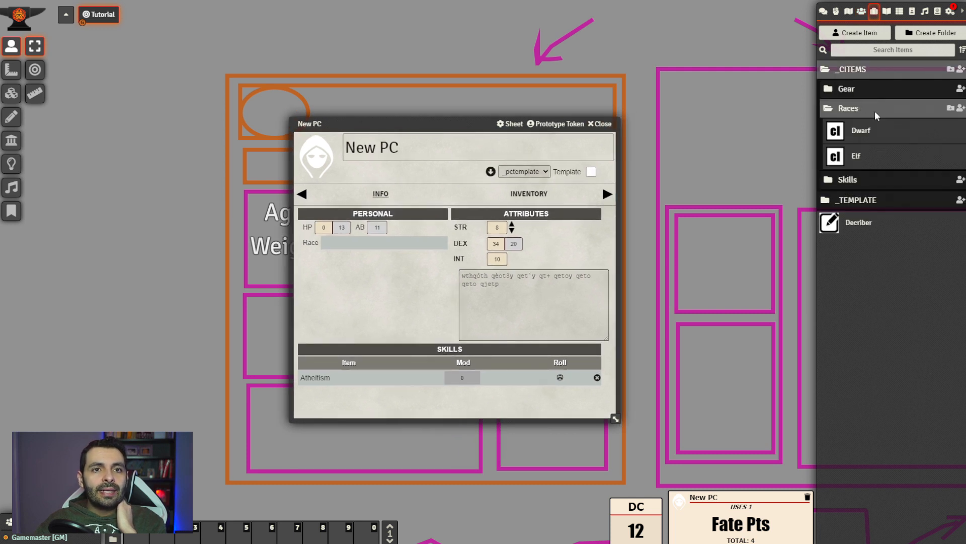
left_click_drag(859, 160, 383, 277)
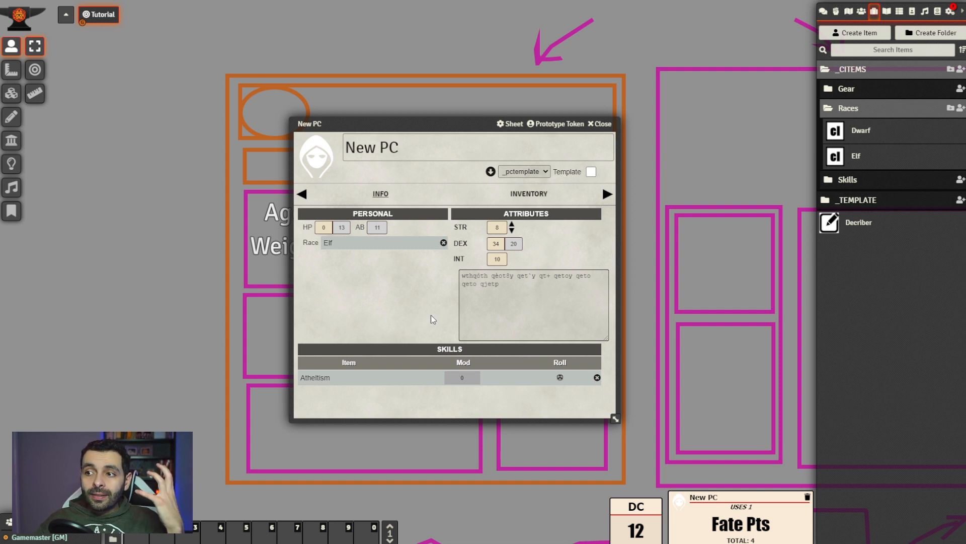
Replace New PC's race by adding the Dwarf item to its sheet
left_click_drag(862, 132, 421, 285)
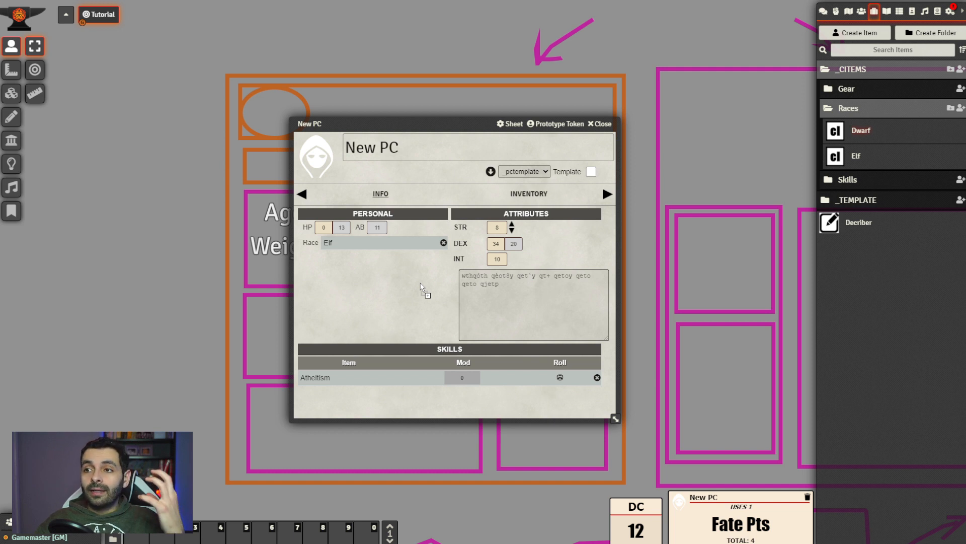
left_click_drag(421, 285, 397, 267)
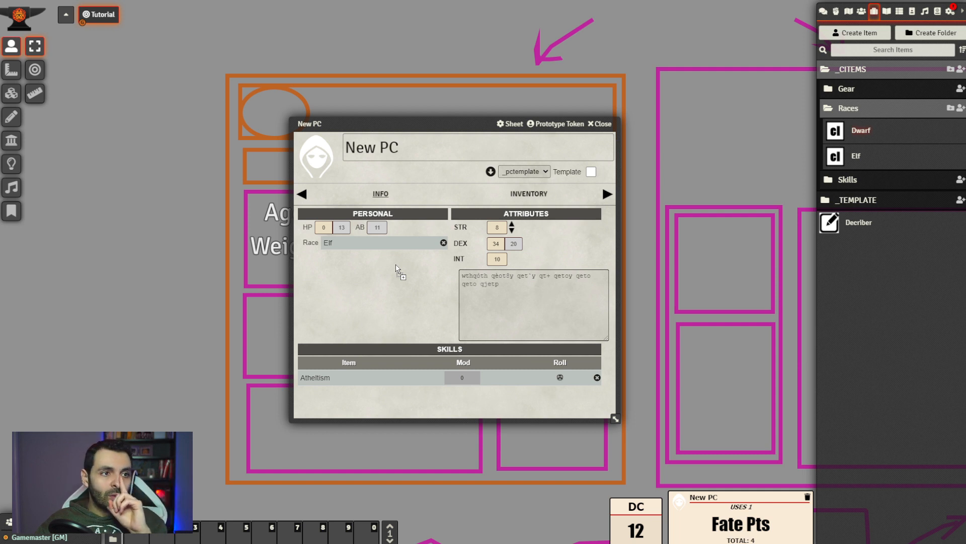
left_click_drag(396, 267, 395, 265)
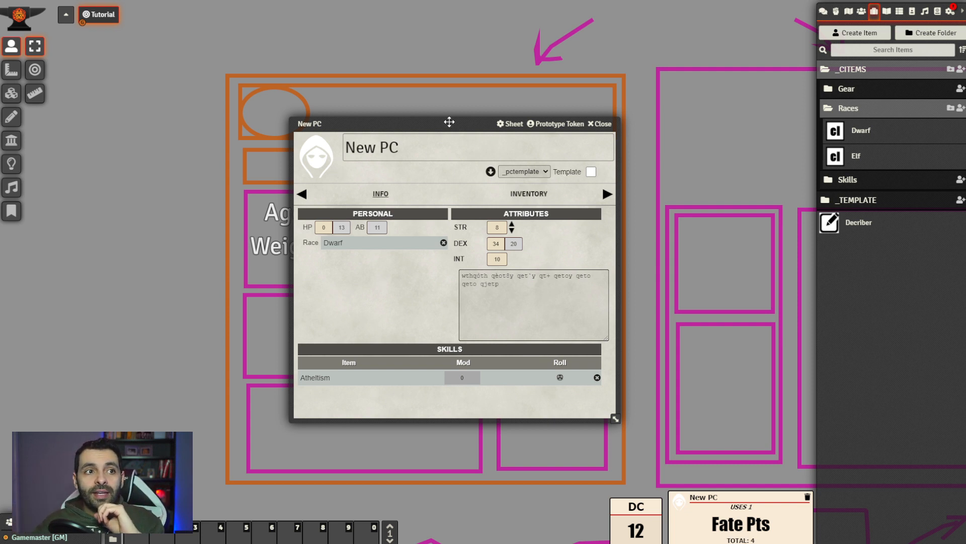
left_click_drag(449, 121, 335, 106)
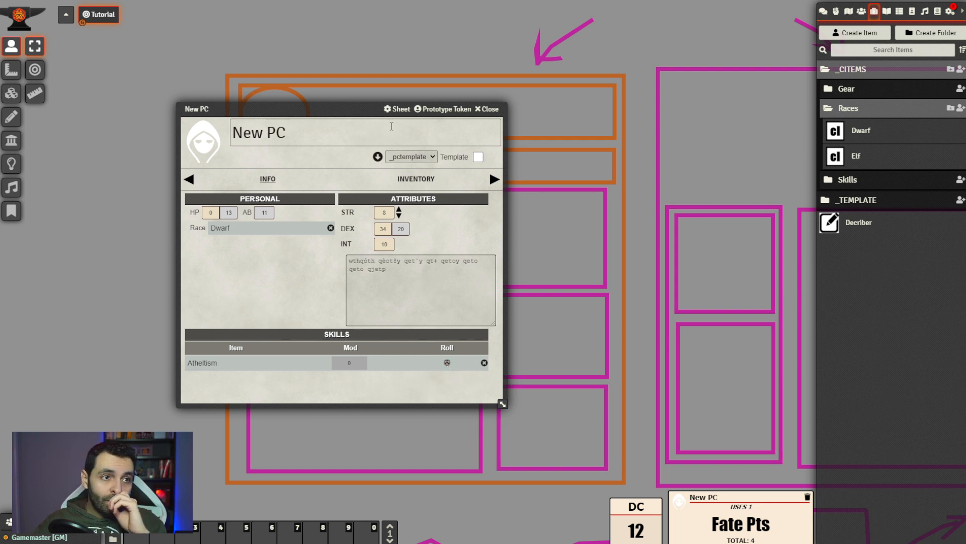
left_click_drag(354, 106, 320, 90)
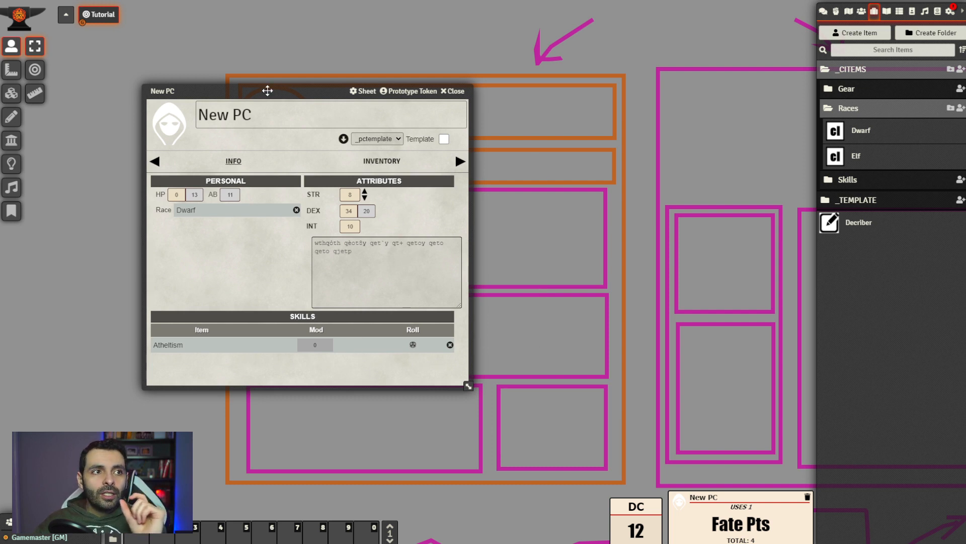
left_click_drag(279, 93, 257, 75)
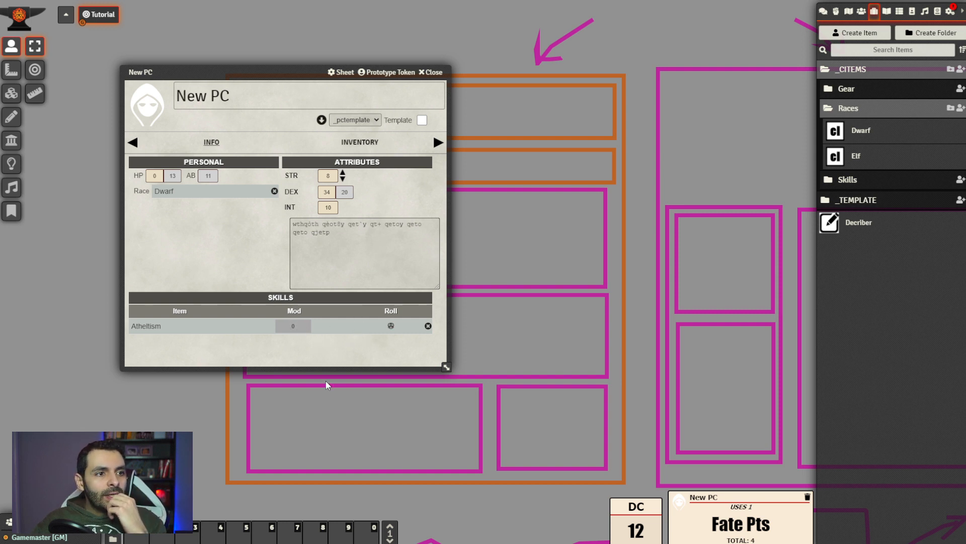
left_click_drag(288, 67, 301, 66)
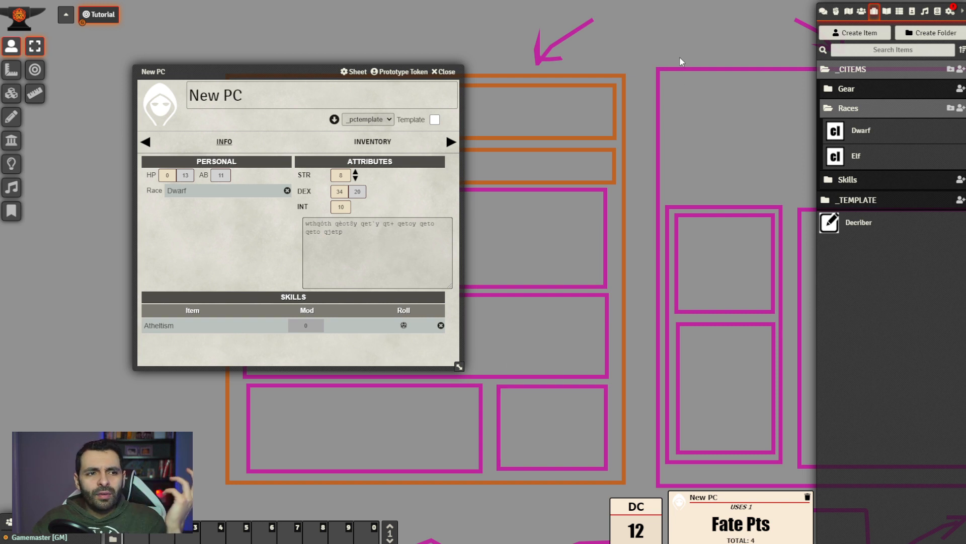
Create a property item named Skill Notes in the _PROPS folder under _TEMPLATE
left_click(886, 13)
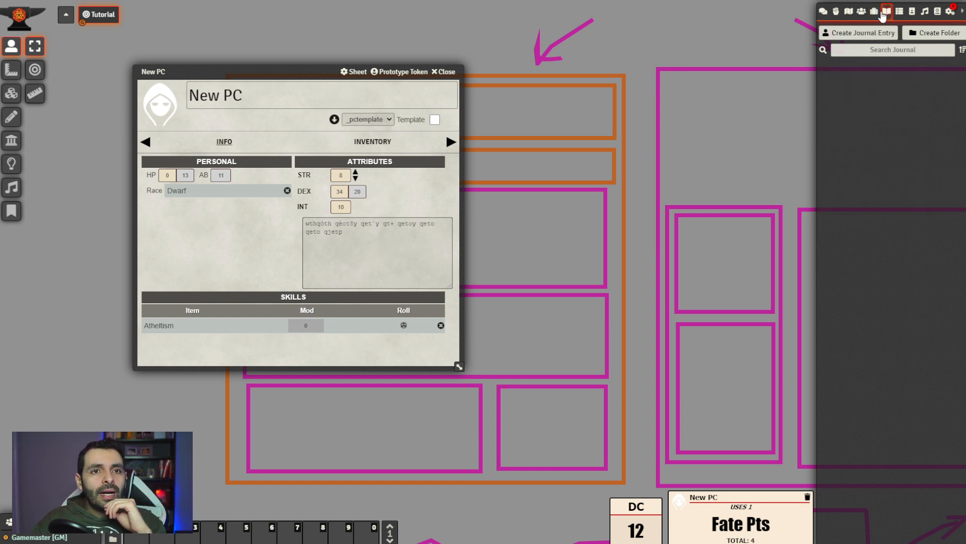
left_click(877, 12)
left_click(882, 201)
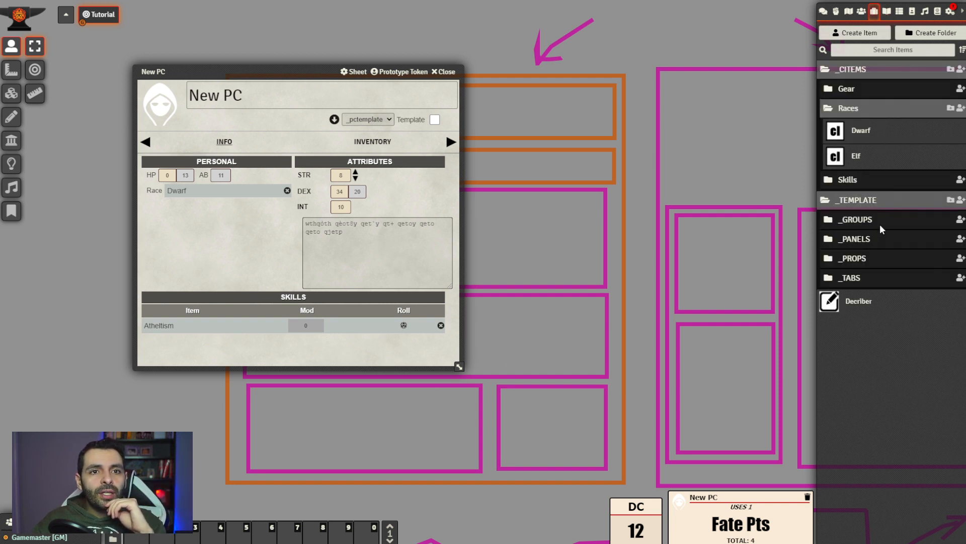
left_click(870, 258)
left_click(958, 258)
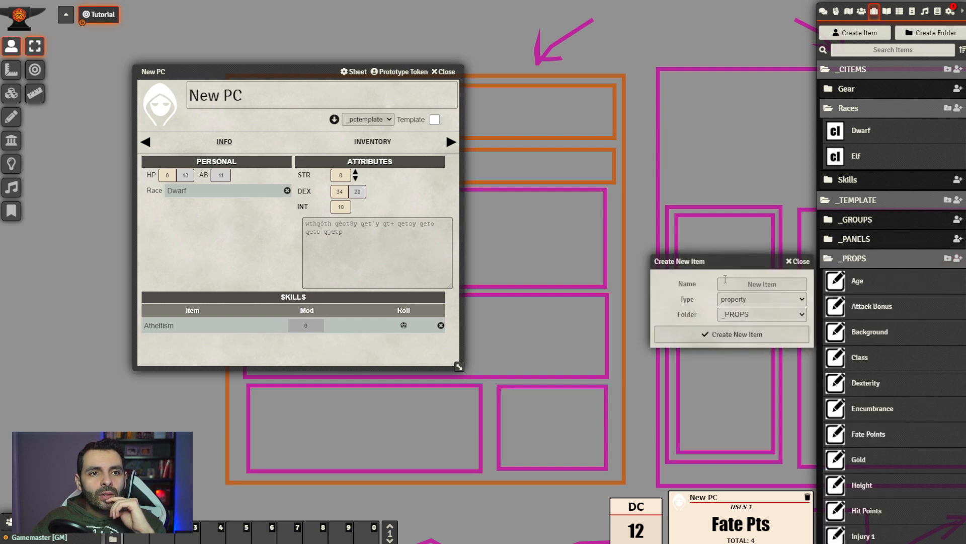
left_click(749, 283)
type("Sk")
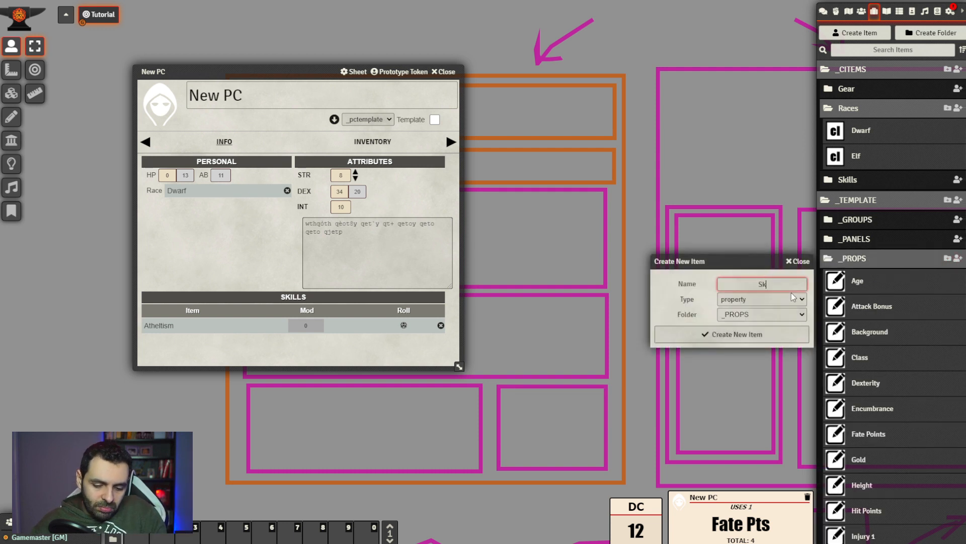
type("ill ")
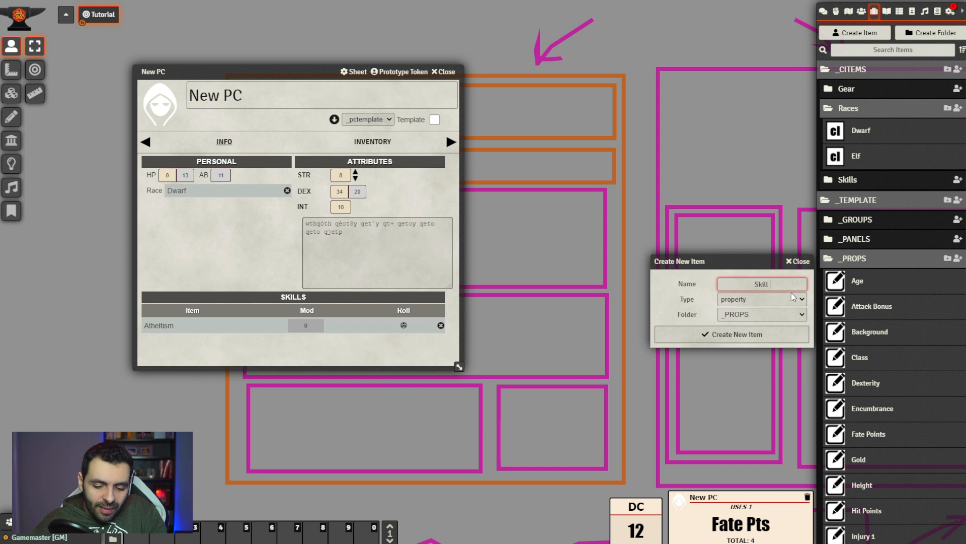
type("Notes")
left_click(772, 334)
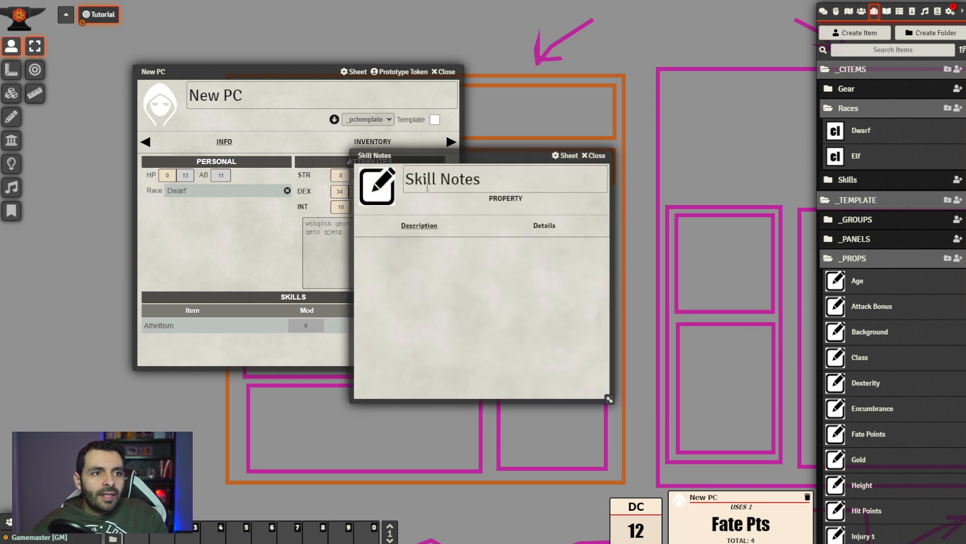
Configure Skill Notes as a textarea with key skillnotes and tag Notes, and close its sheet
left_click_drag(442, 162, 602, 131)
left_click(697, 194)
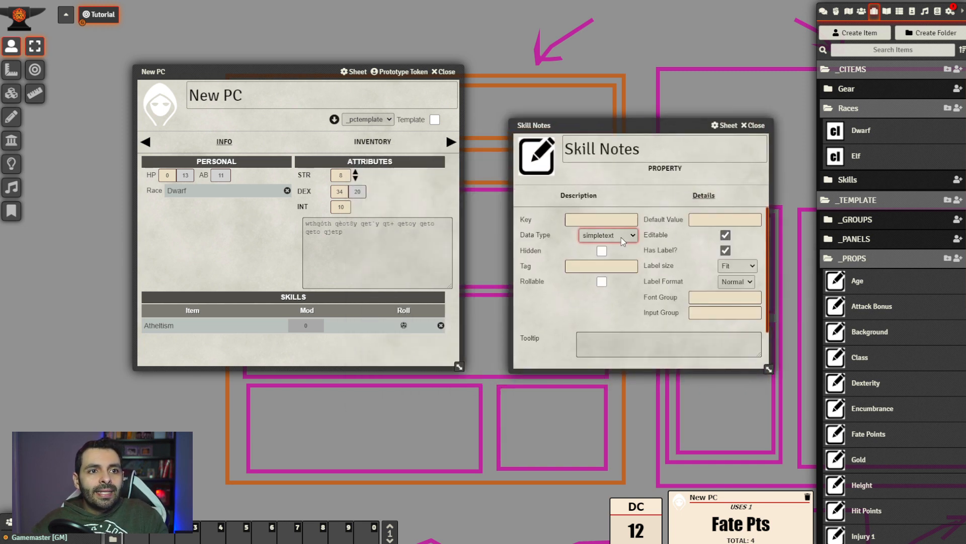
left_click(615, 286)
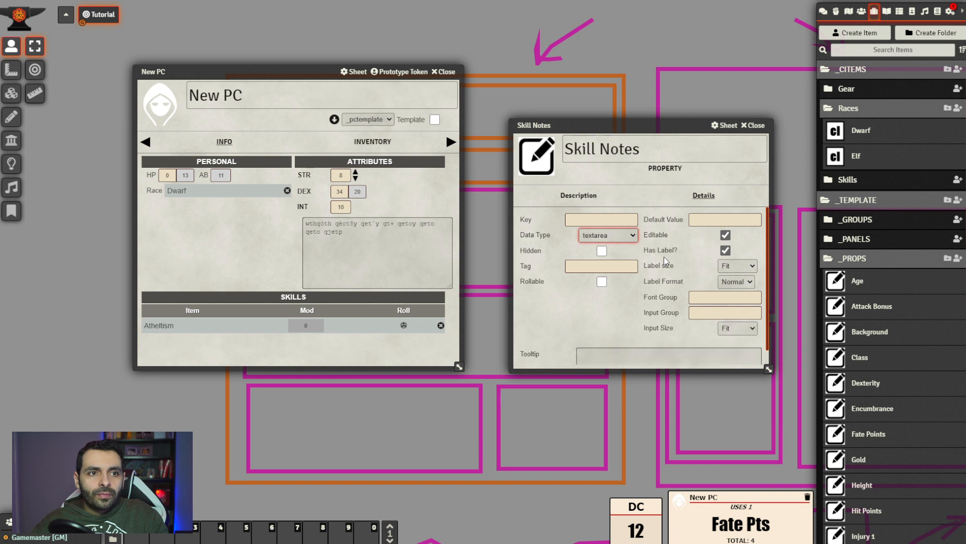
left_click(615, 220)
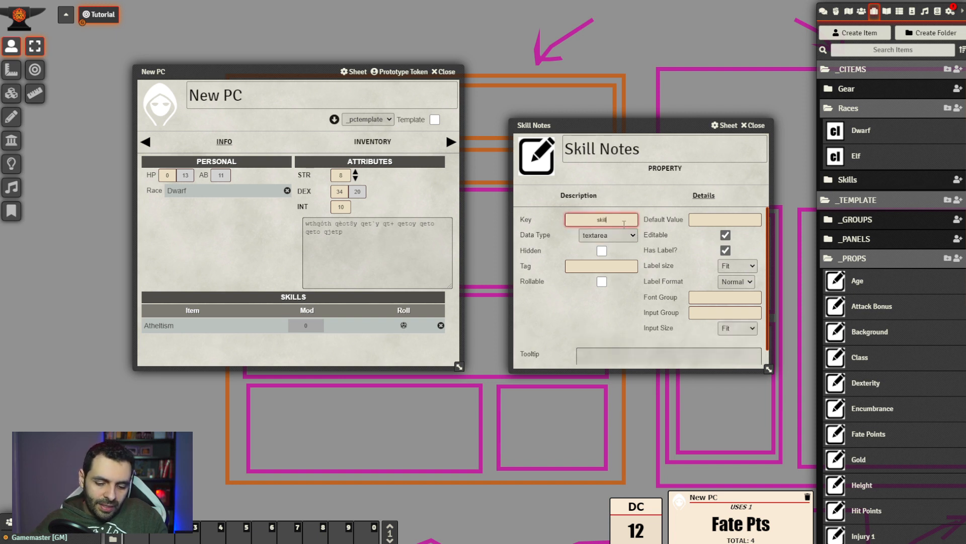
type("skillnotes")
left_click(614, 266)
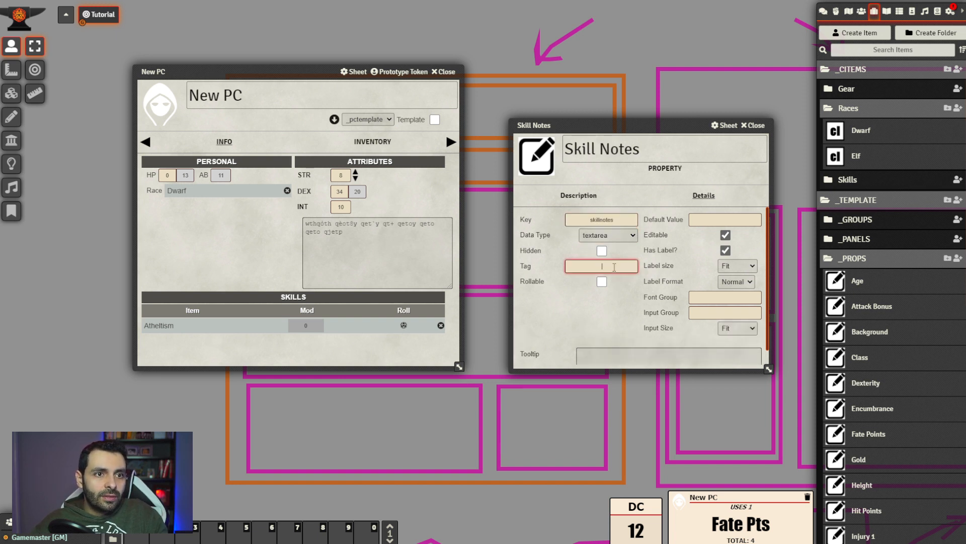
left_click(606, 323)
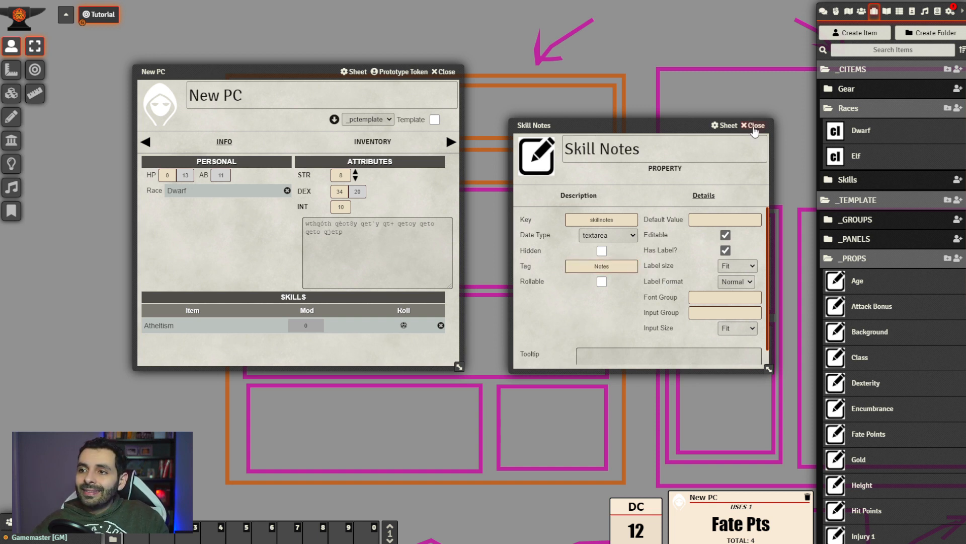
left_click(754, 126)
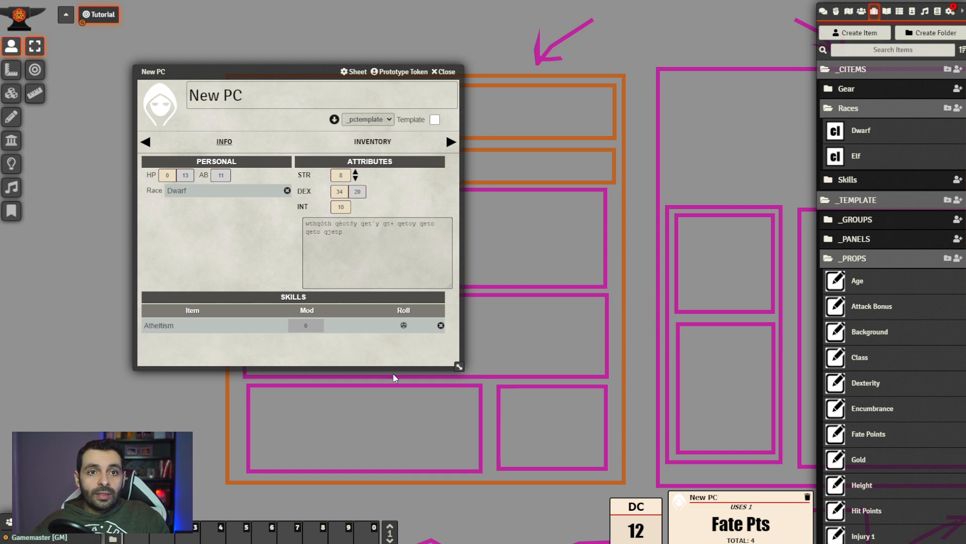
Add Skill Notes to Skill Group's properties, disable its Constant option and close the group's sheet
left_click(856, 220)
left_click(879, 293)
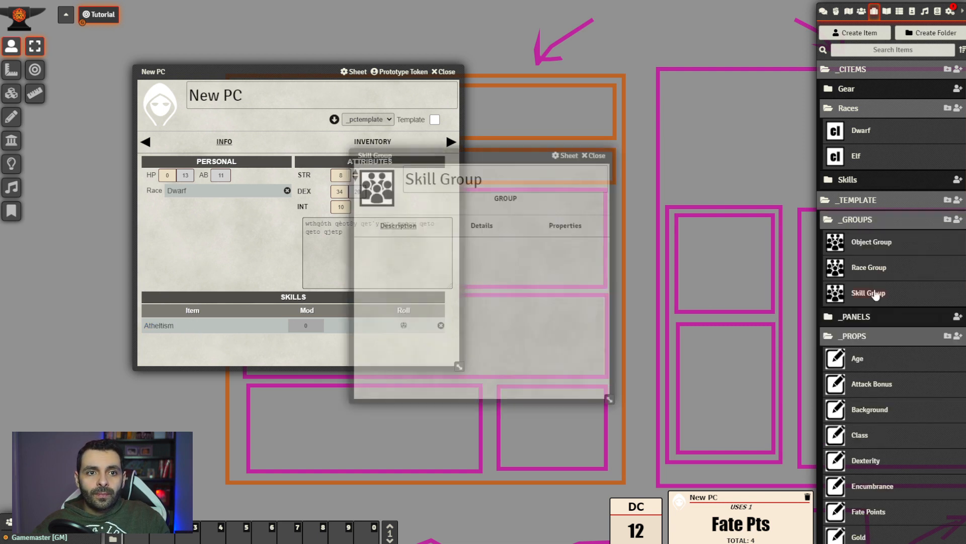
left_click_drag(458, 155, 607, 146)
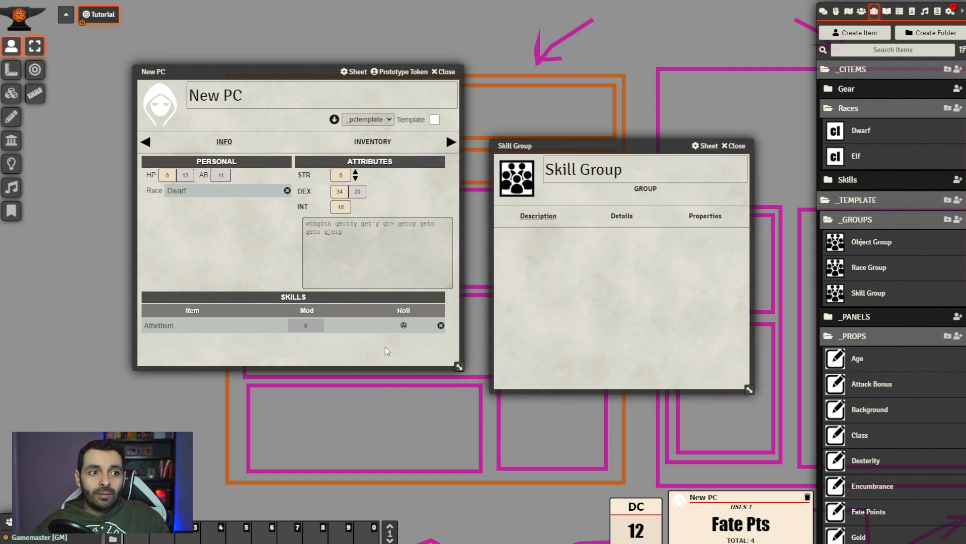
left_click(706, 215)
scroll(888, 329, "down", 5)
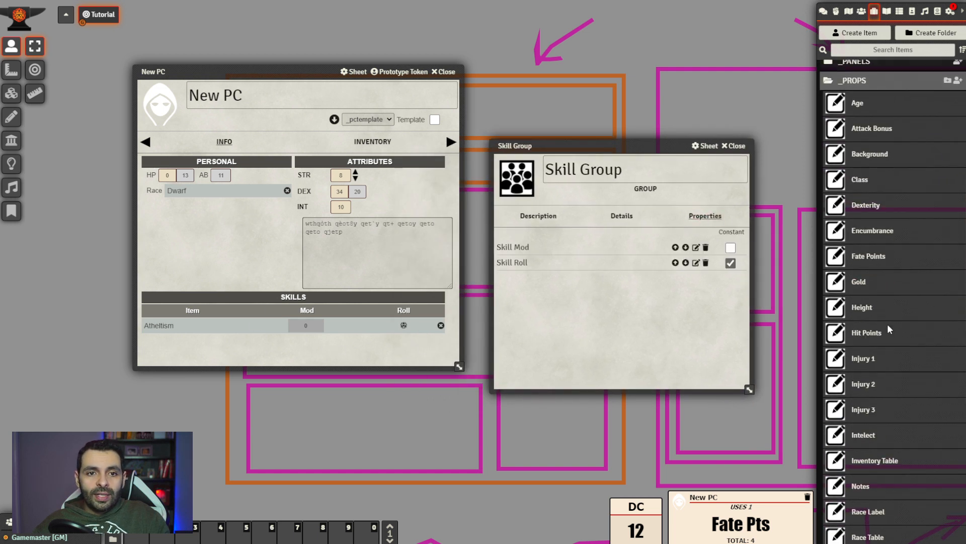
scroll(888, 330, "down", 6)
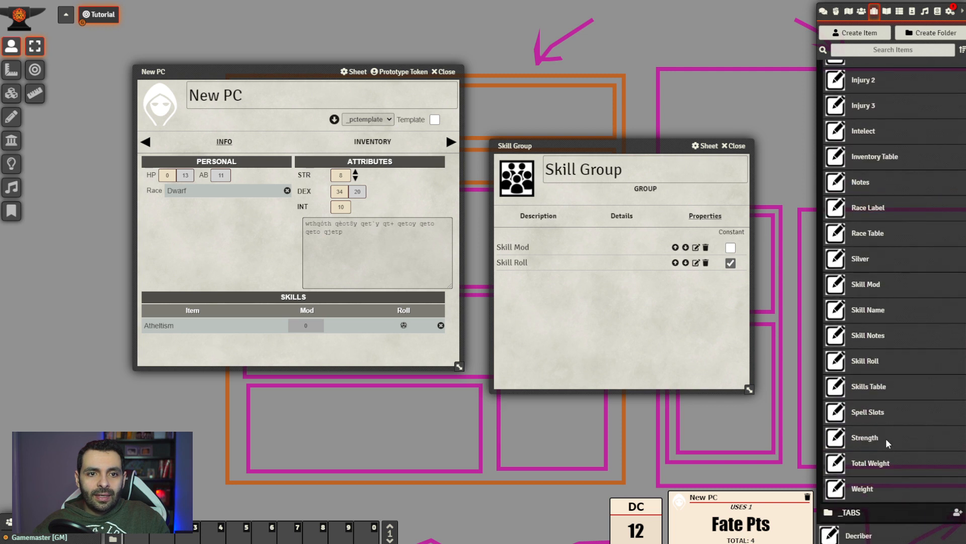
scroll(888, 443, "up", 2)
left_click_drag(868, 388, 576, 326)
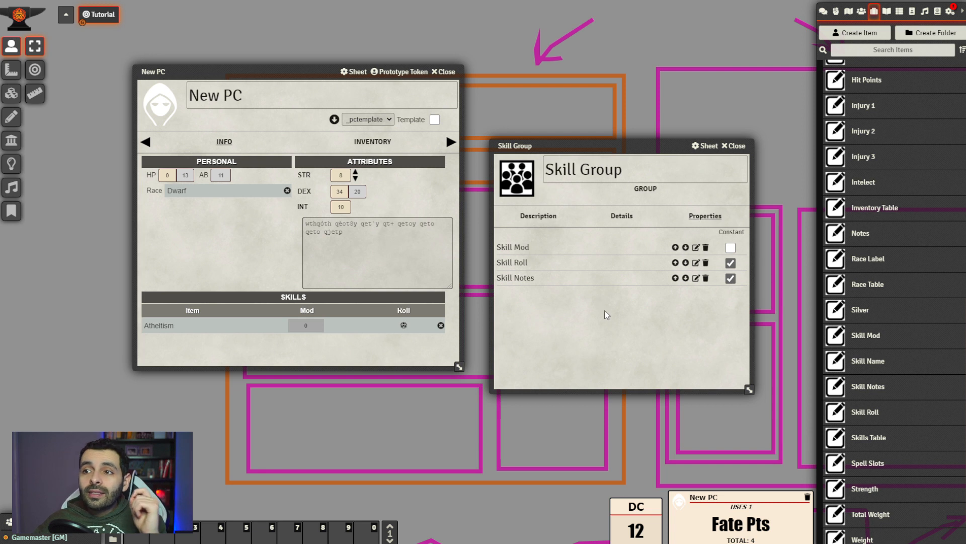
left_click(731, 278)
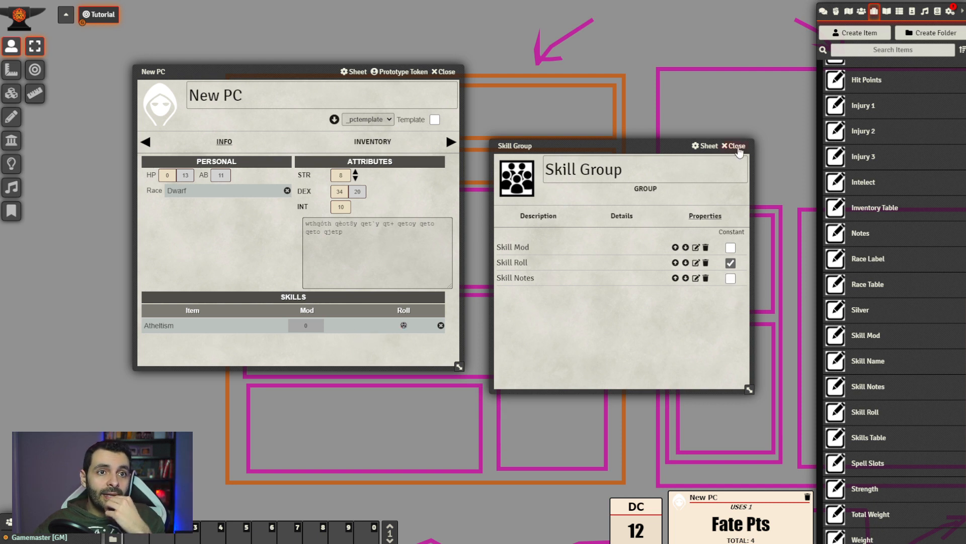
left_click(734, 146)
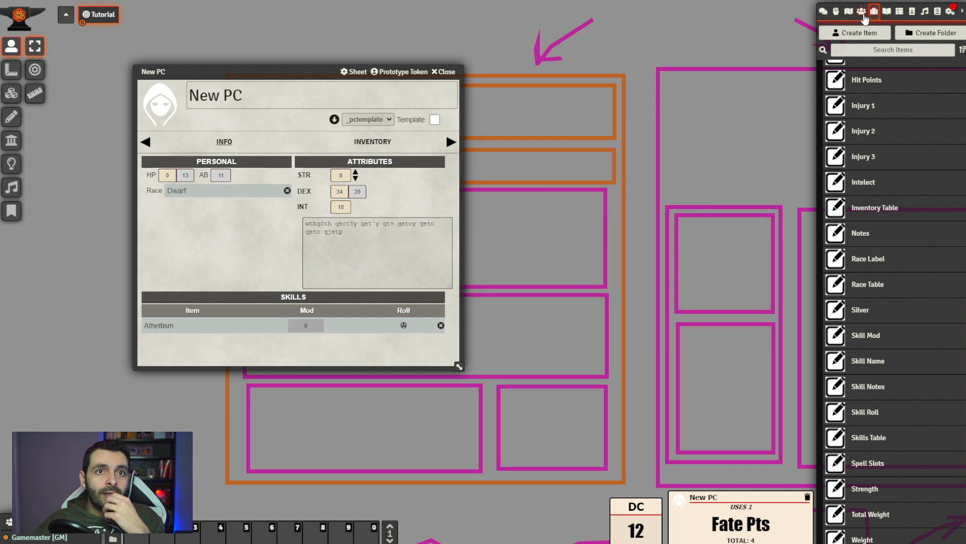
Reload the _pctemplate sheet from the actor list, reopen the New PC actor and reposition its sheet
left_click(861, 11)
left_click(864, 72)
left_click(616, 179)
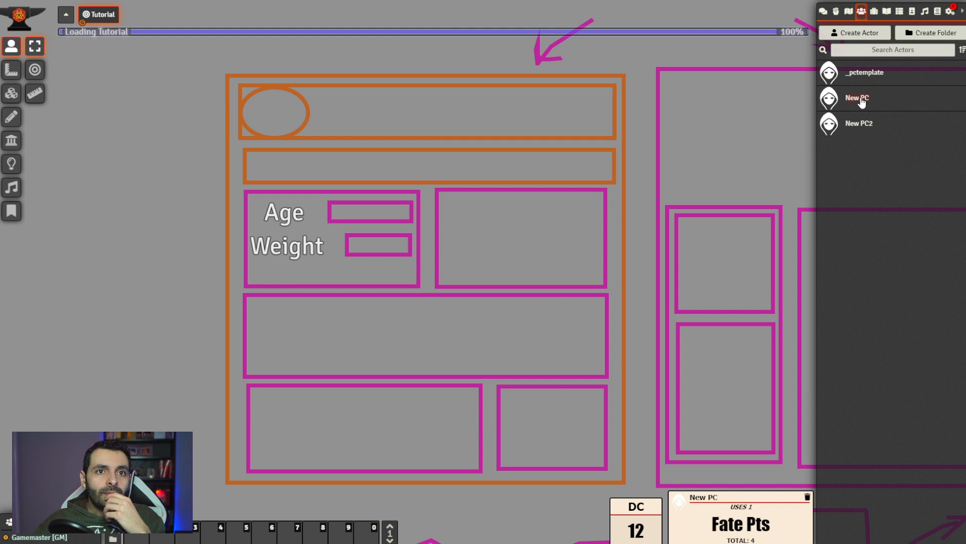
left_click(858, 98)
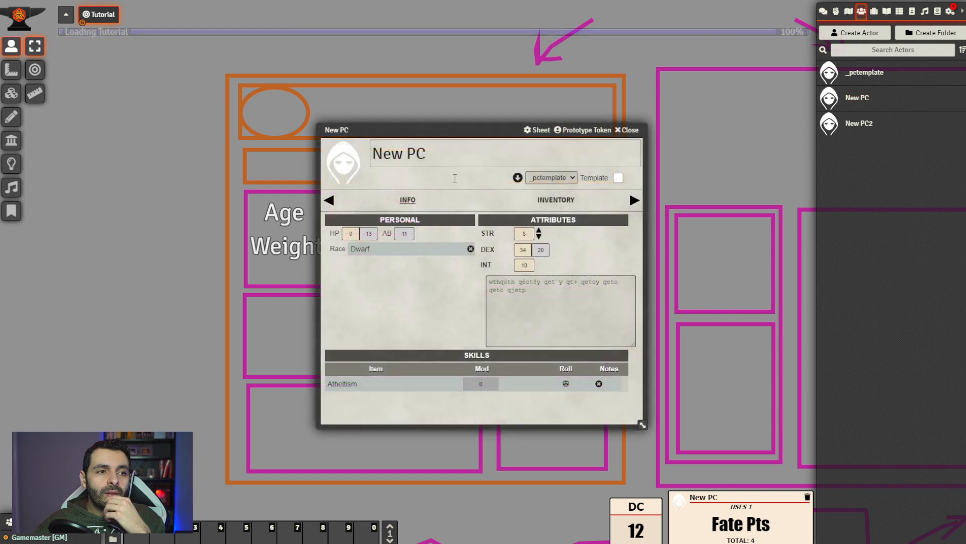
left_click_drag(481, 131, 406, 89)
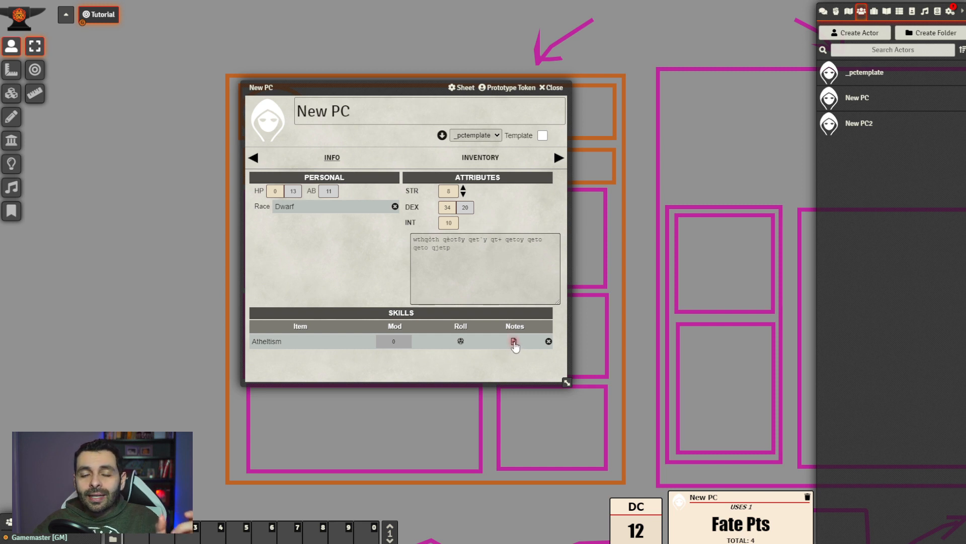
Open the notes of New PC's Atheltism skill and place the notes window beside the character sheet
left_click(514, 344)
left_click_drag(513, 197, 656, 255)
left_click_drag(426, 83, 332, 101)
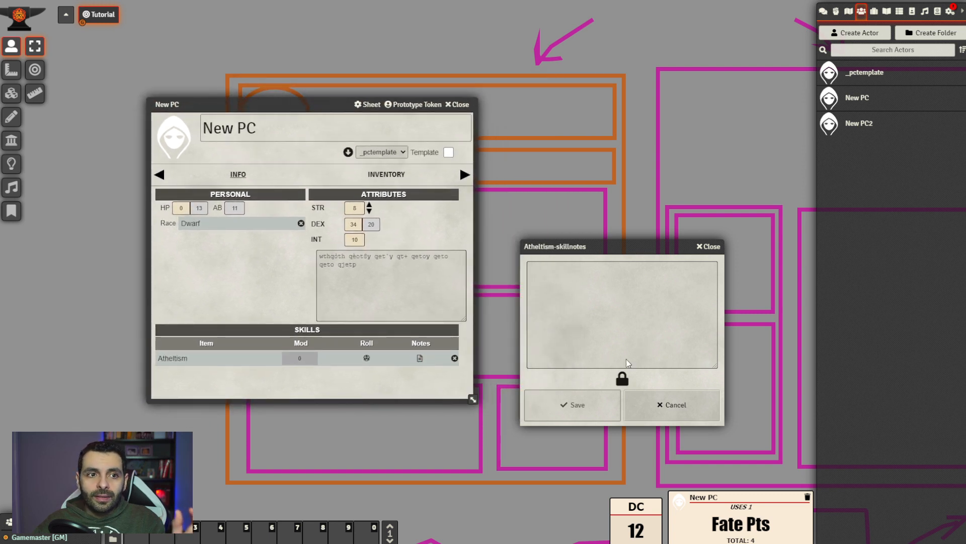
Unlock the Atheltism notes and enter "This skill has a modifier of -5 ongoing because of an illness."
left_click(622, 378)
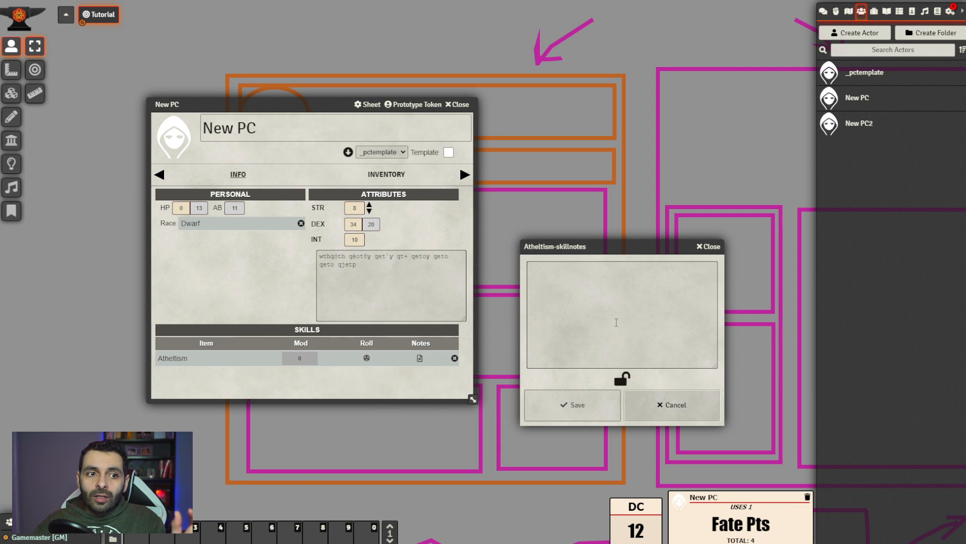
left_click(616, 322)
type("This skill")
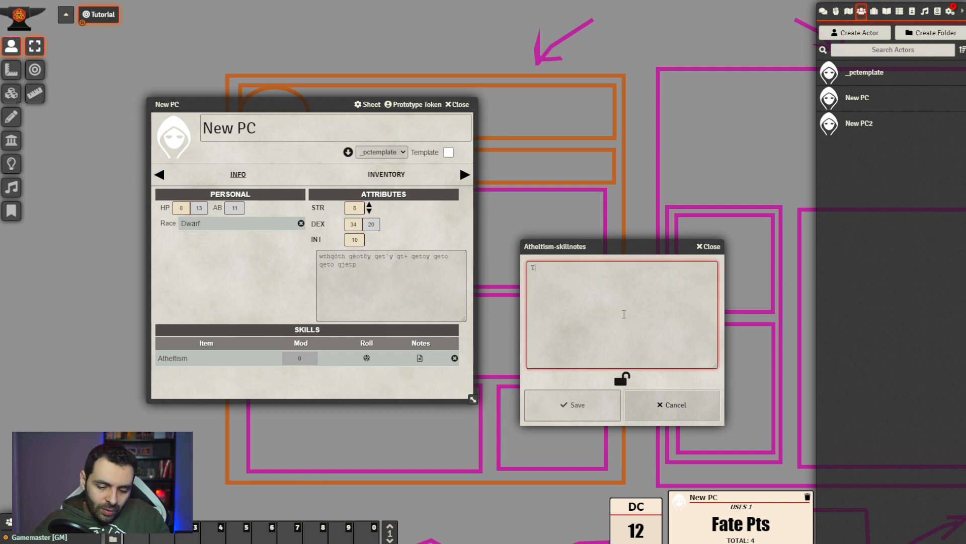
type("a mo")
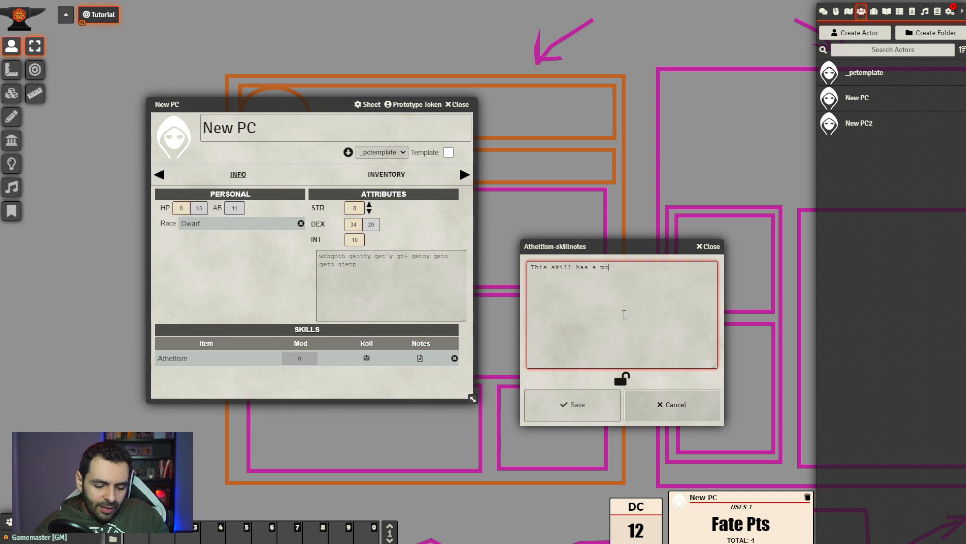
type("difier of -")
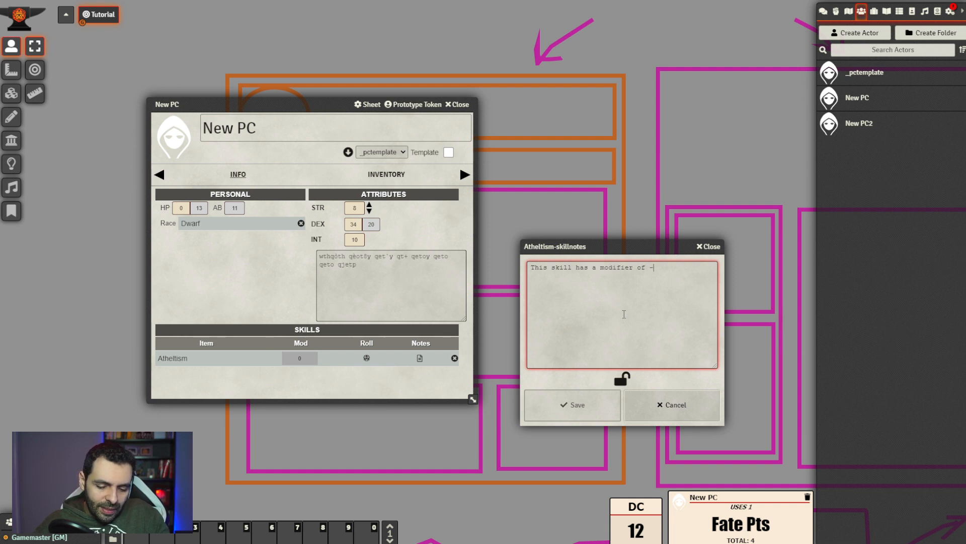
type("5 ongin")
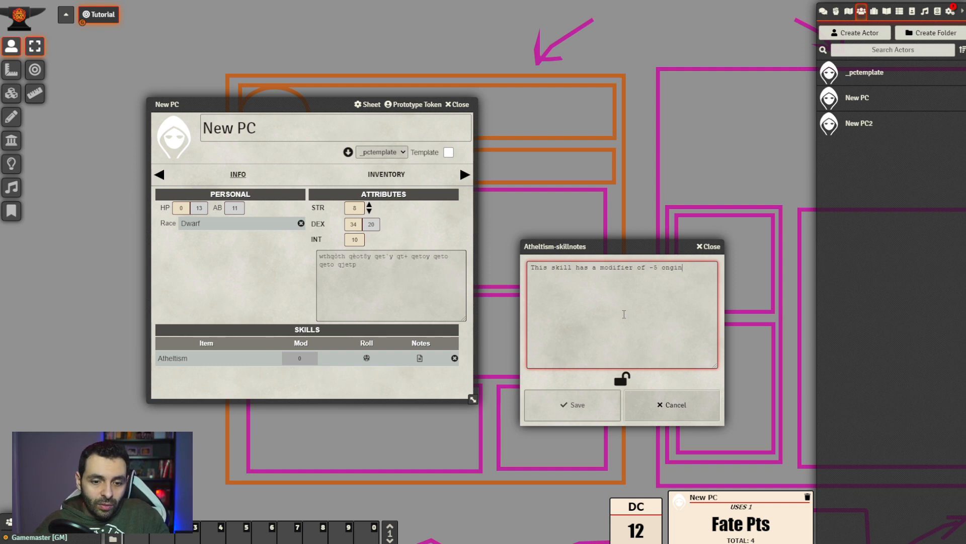
key("BackSpace")
key("BackSpace")
type("oing becaus")
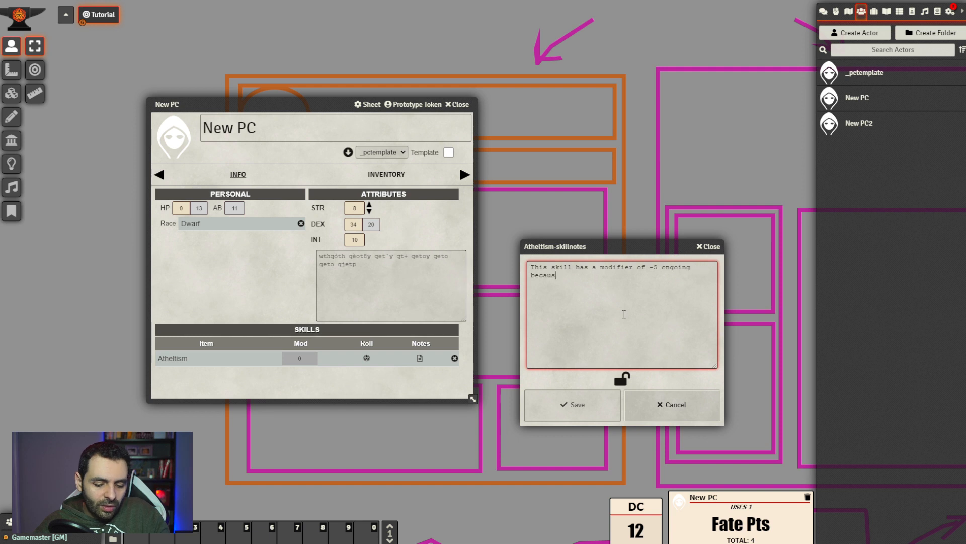
type("e of ")
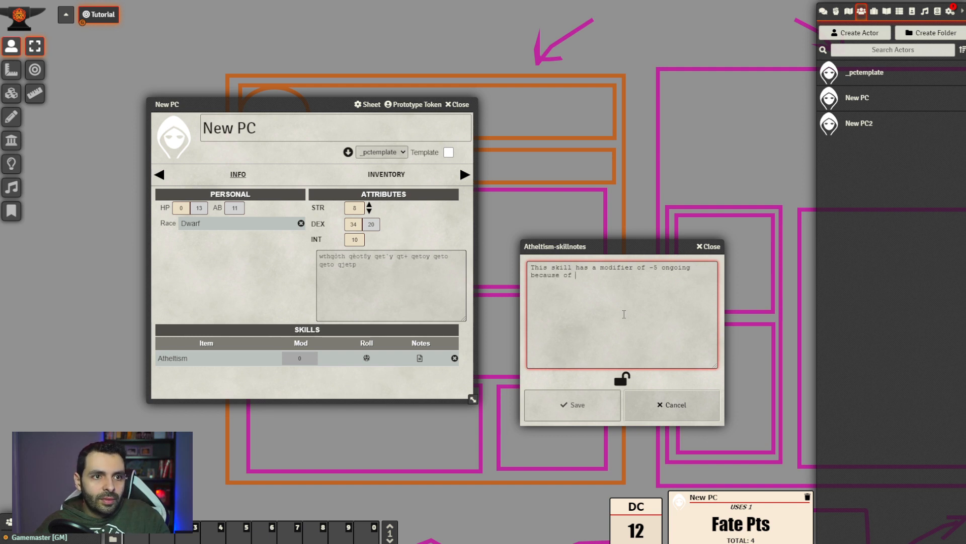
type("an illness.")
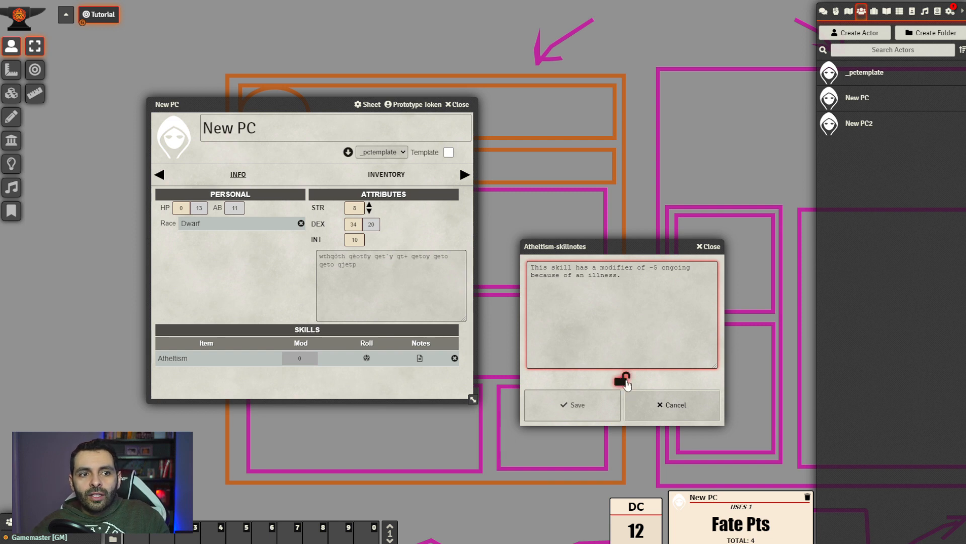
Lock the Atheltism skill notes against editing and save them
left_click(624, 382)
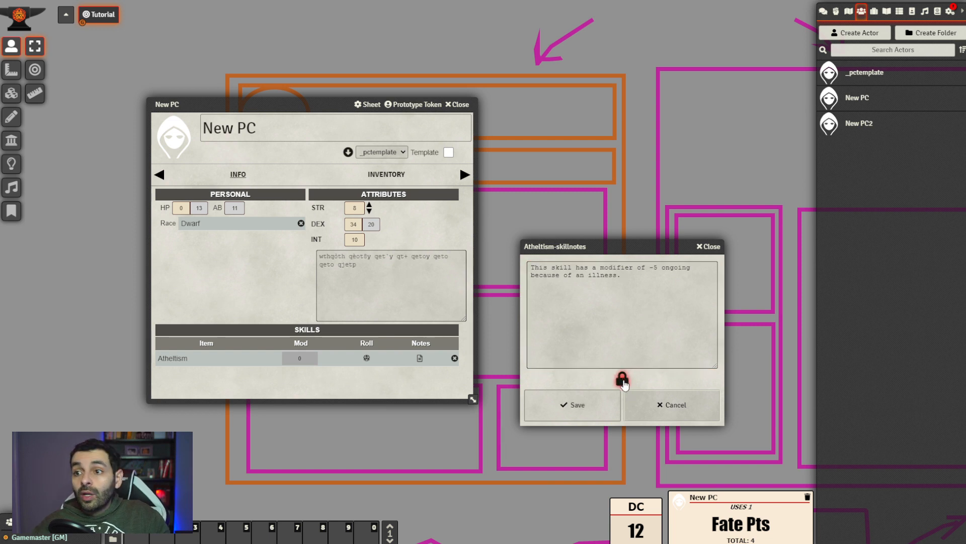
left_click(569, 404)
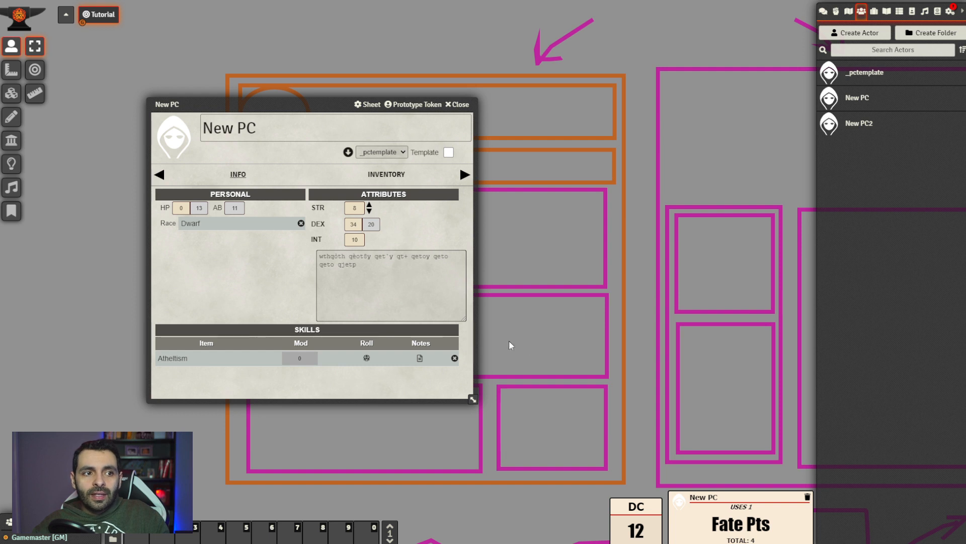
Reopen the Atheltism notes beside the character sheet to check the saved text, and close both the notes and New PC's sheet
left_click(420, 358)
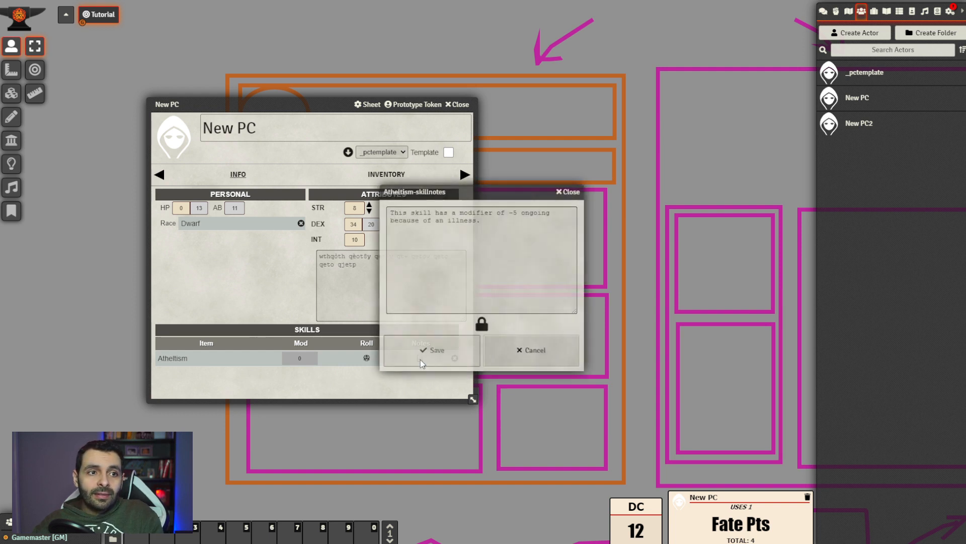
left_click_drag(498, 191, 636, 203)
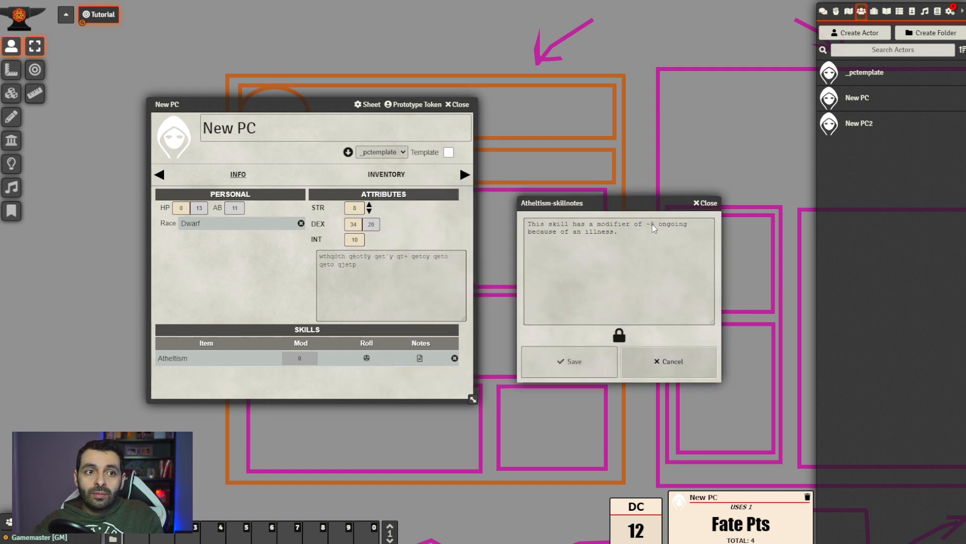
left_click(714, 203)
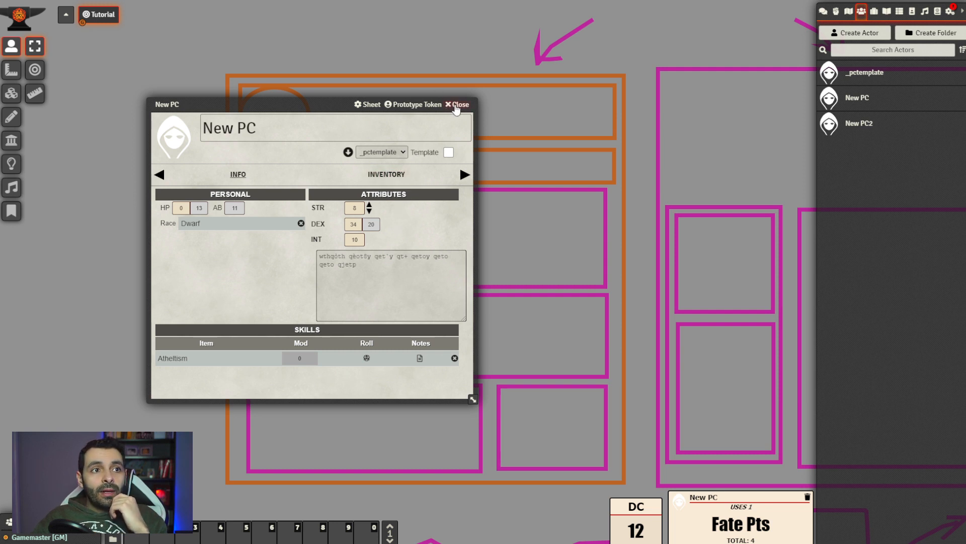
left_click(456, 106)
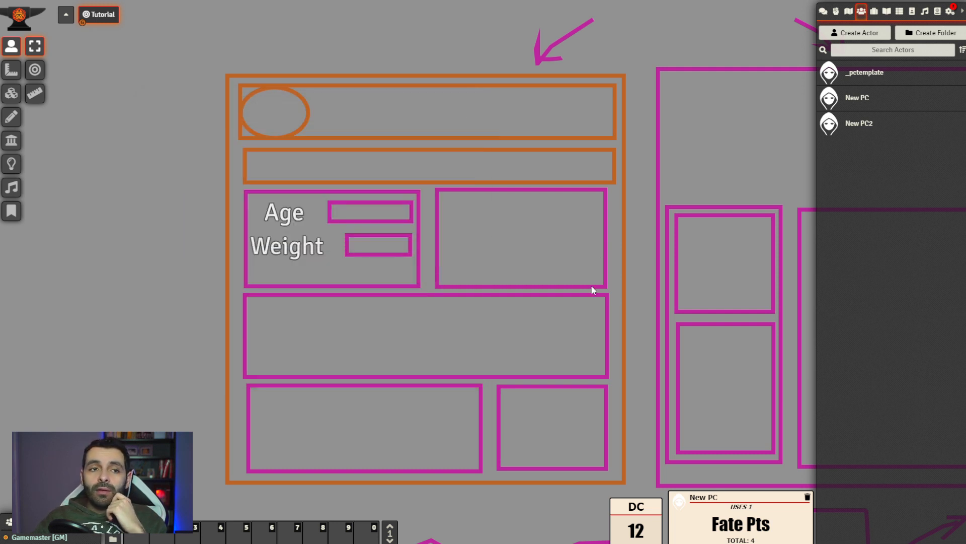
scroll(591, 285, "down", 5)
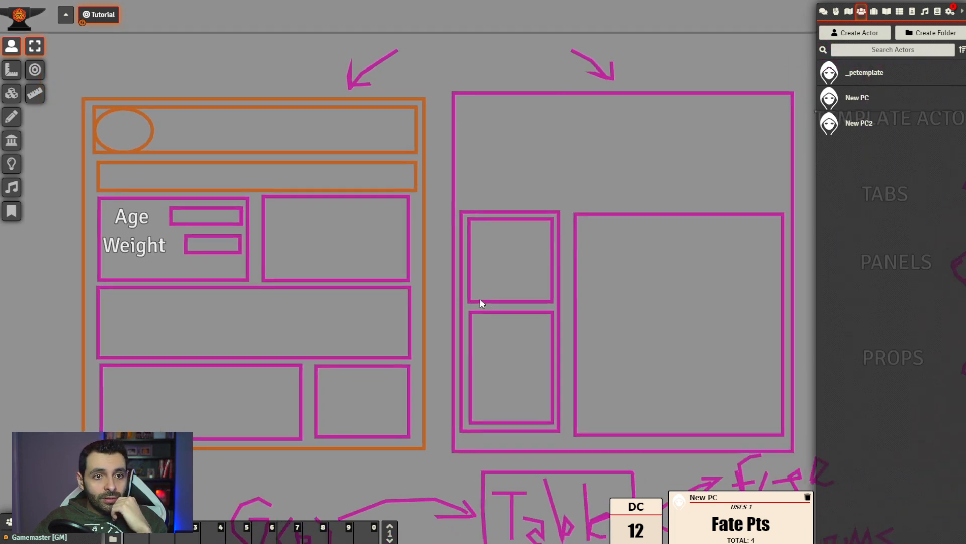
left_click_drag(480, 299, 478, 301)
left_click_drag(545, 317, 543, 335)
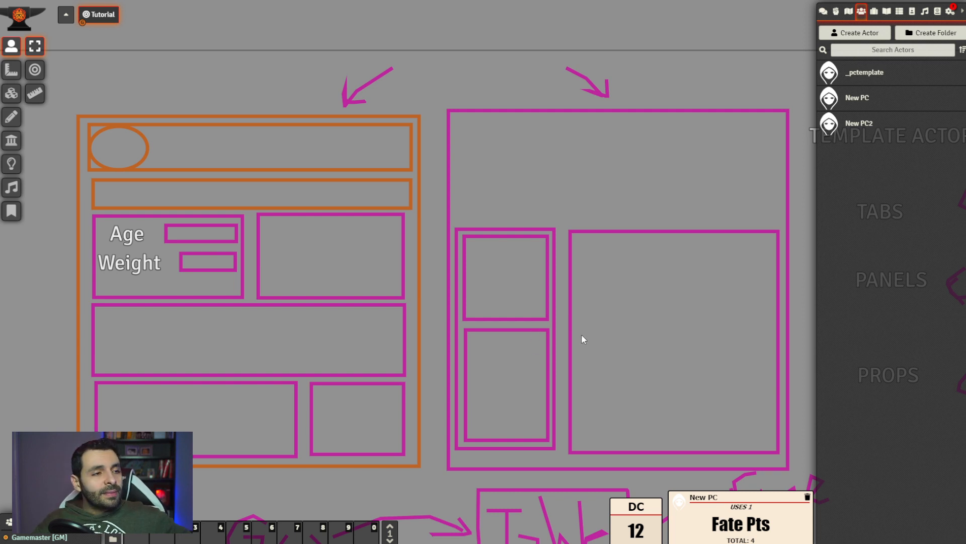
left_click_drag(583, 339, 590, 296)
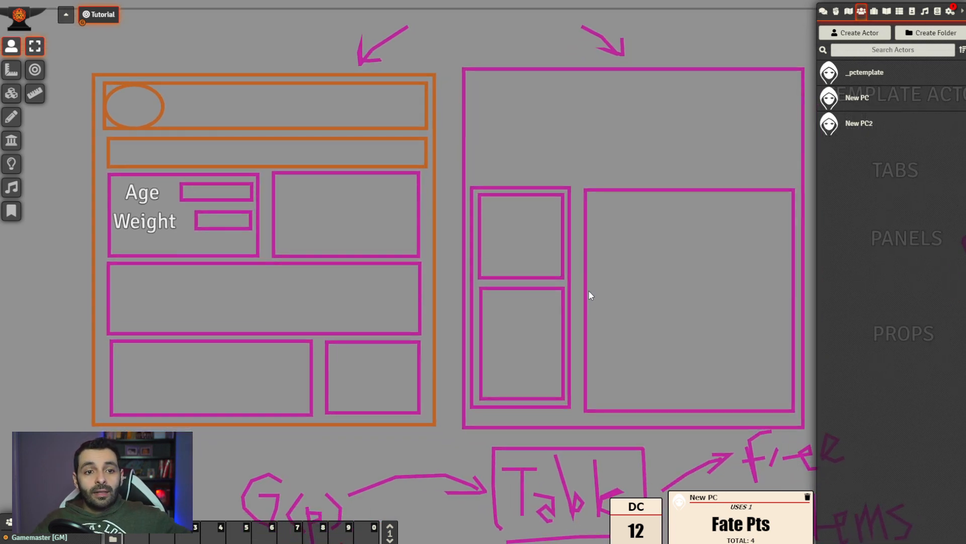